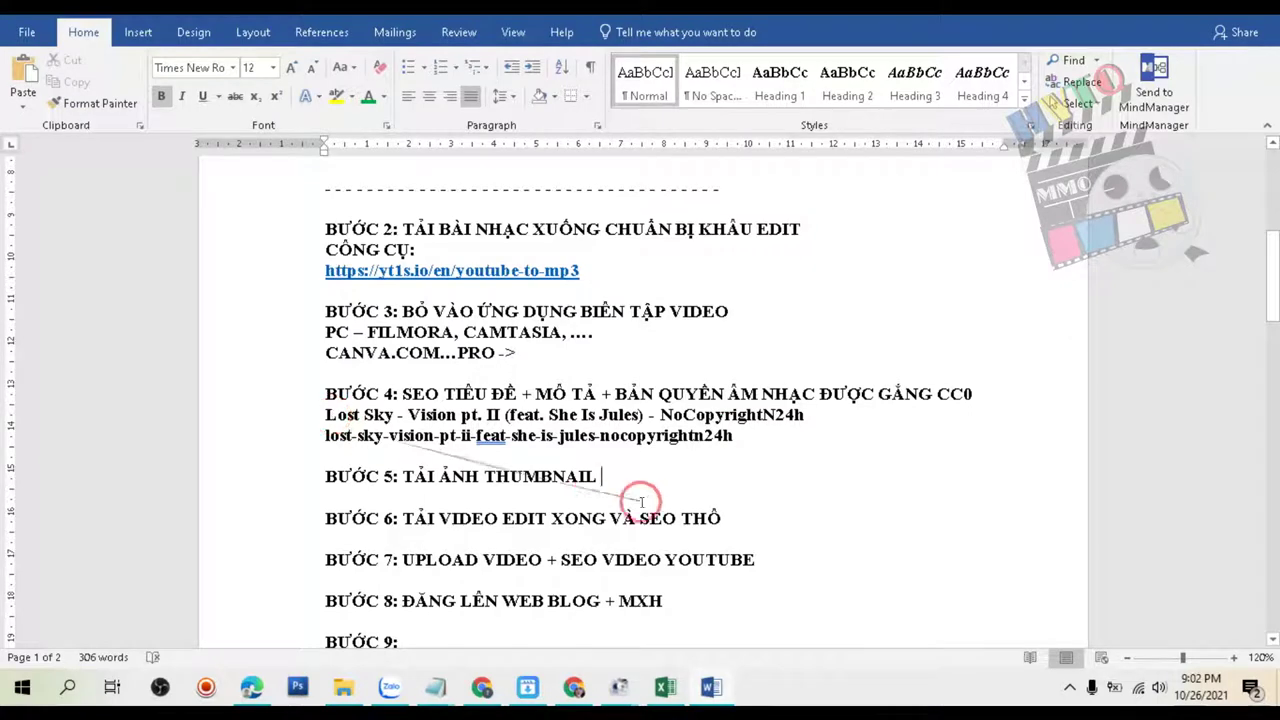
Switch to the Canva video design and look through its timeline for the page to use as the thumbnail.
{"action": "left_click", "coordinate": [618, 471]}
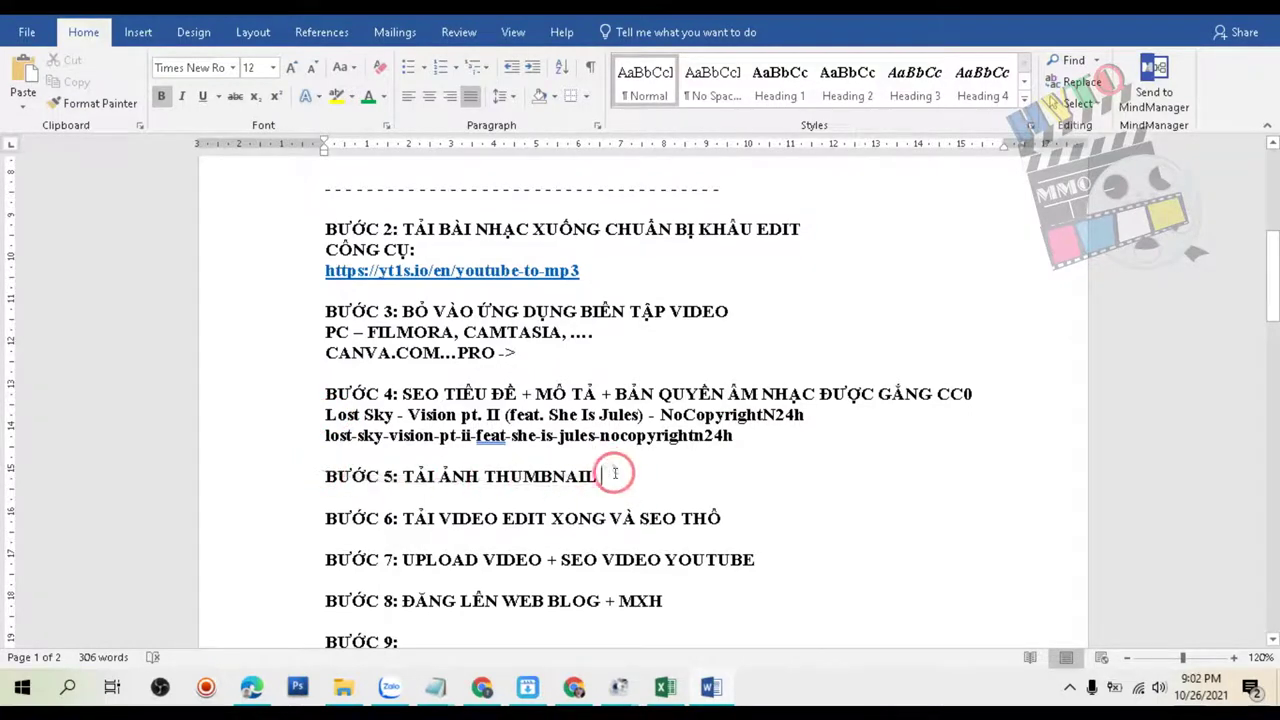
{"action": "left_click", "coordinate": [251, 686]}
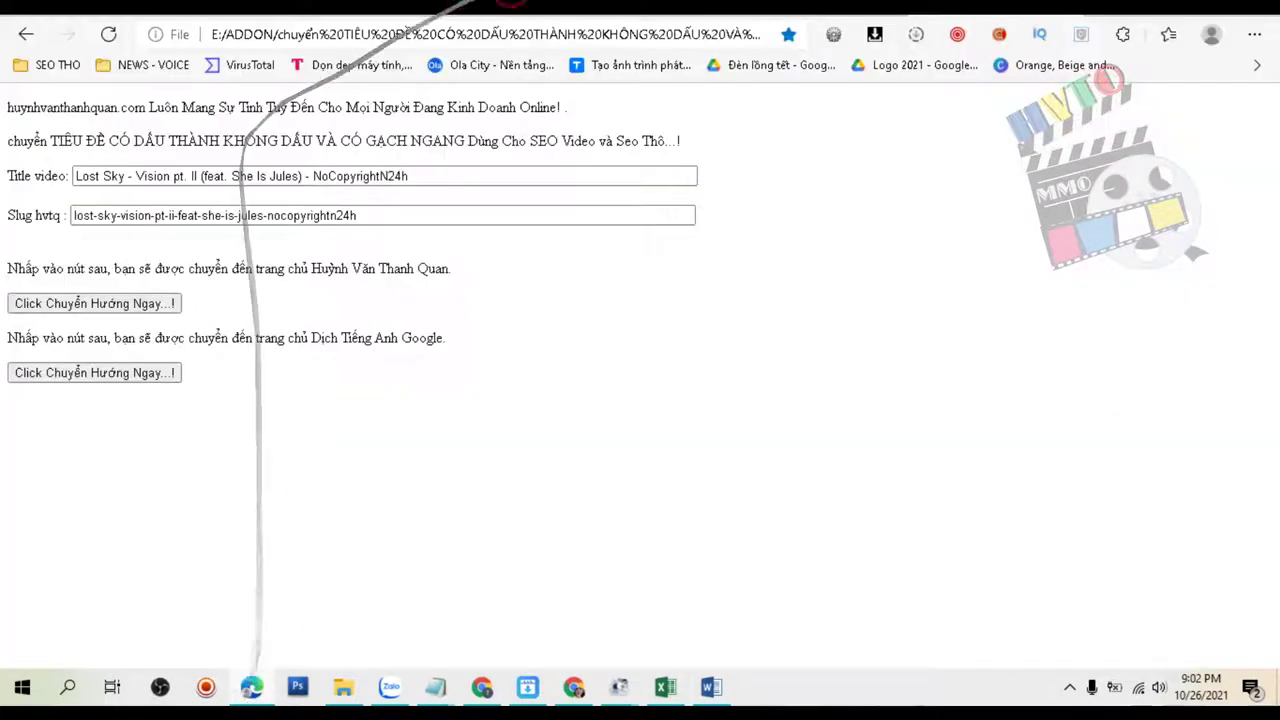
{"action": "left_click", "coordinate": [266, 3]}
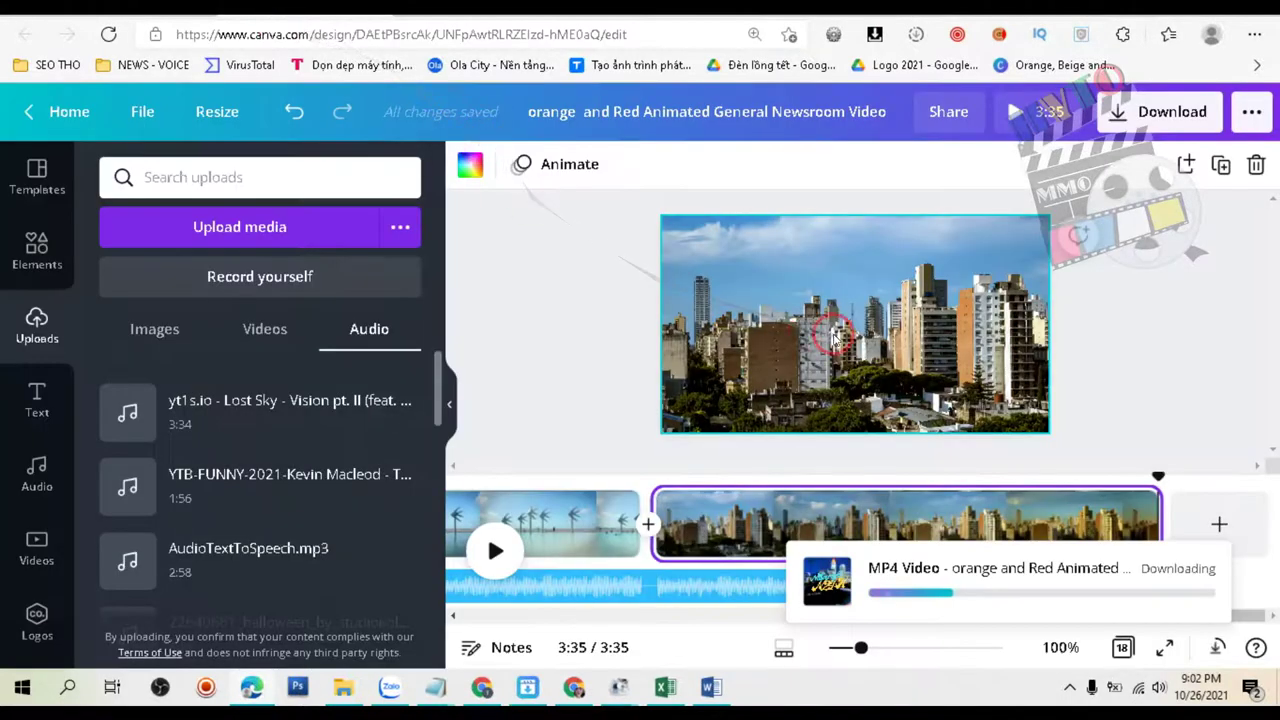
{"action": "left_click", "coordinate": [1198, 516]}
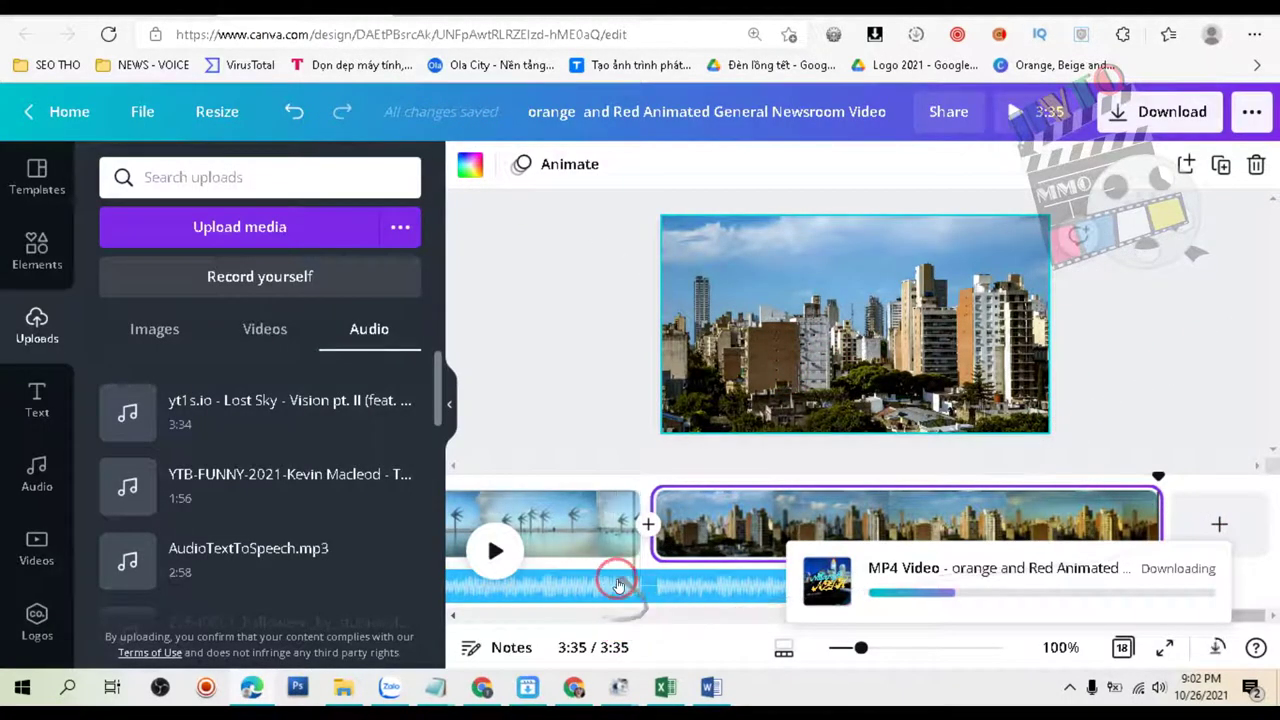
{"action": "left_click", "coordinate": [549, 316]}
{"action": "left_click", "coordinate": [749, 471]}
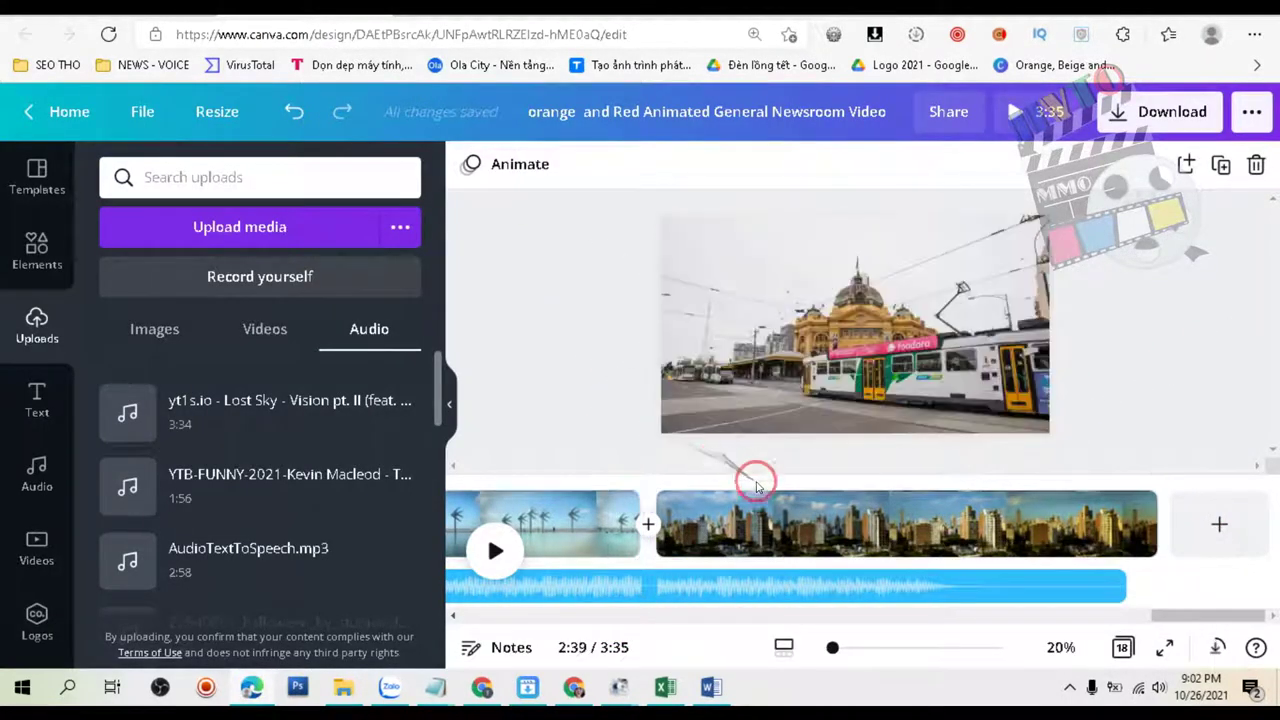
{"action": "left_click_drag", "start_coordinate": [1180, 618], "coordinate": [487, 637]}
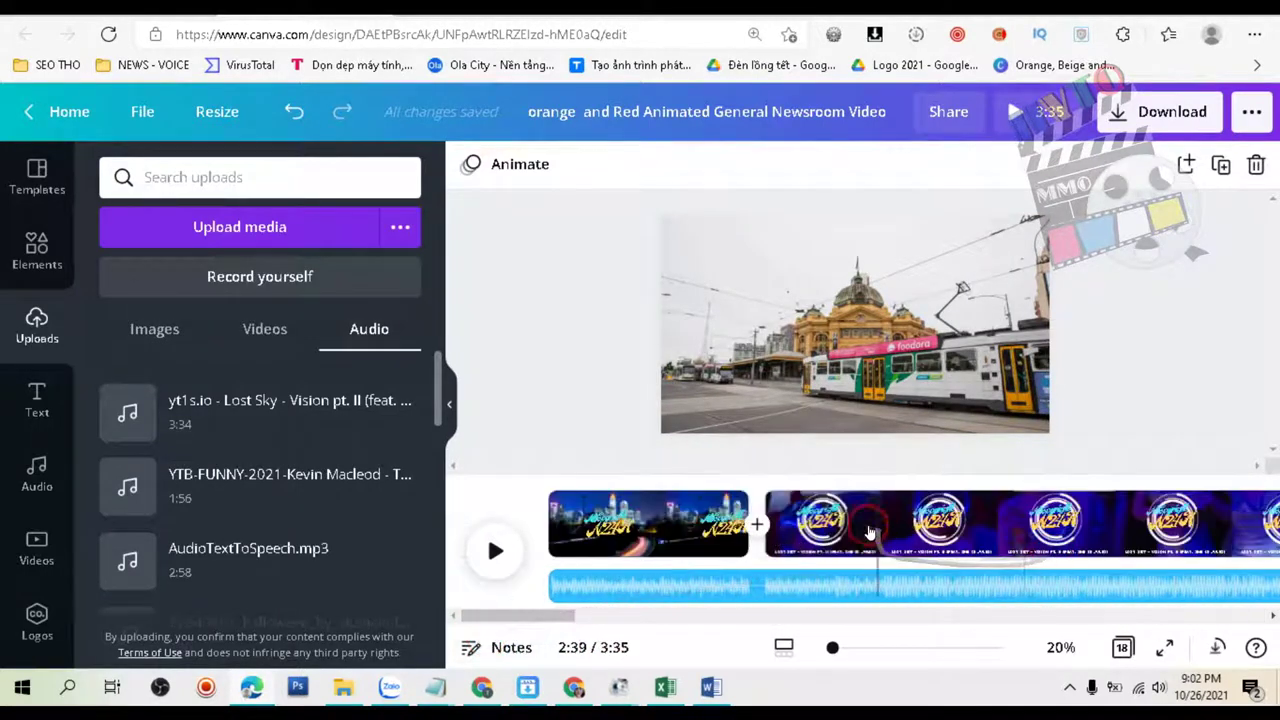
{"action": "left_click_drag", "start_coordinate": [543, 617], "coordinate": [614, 614]}
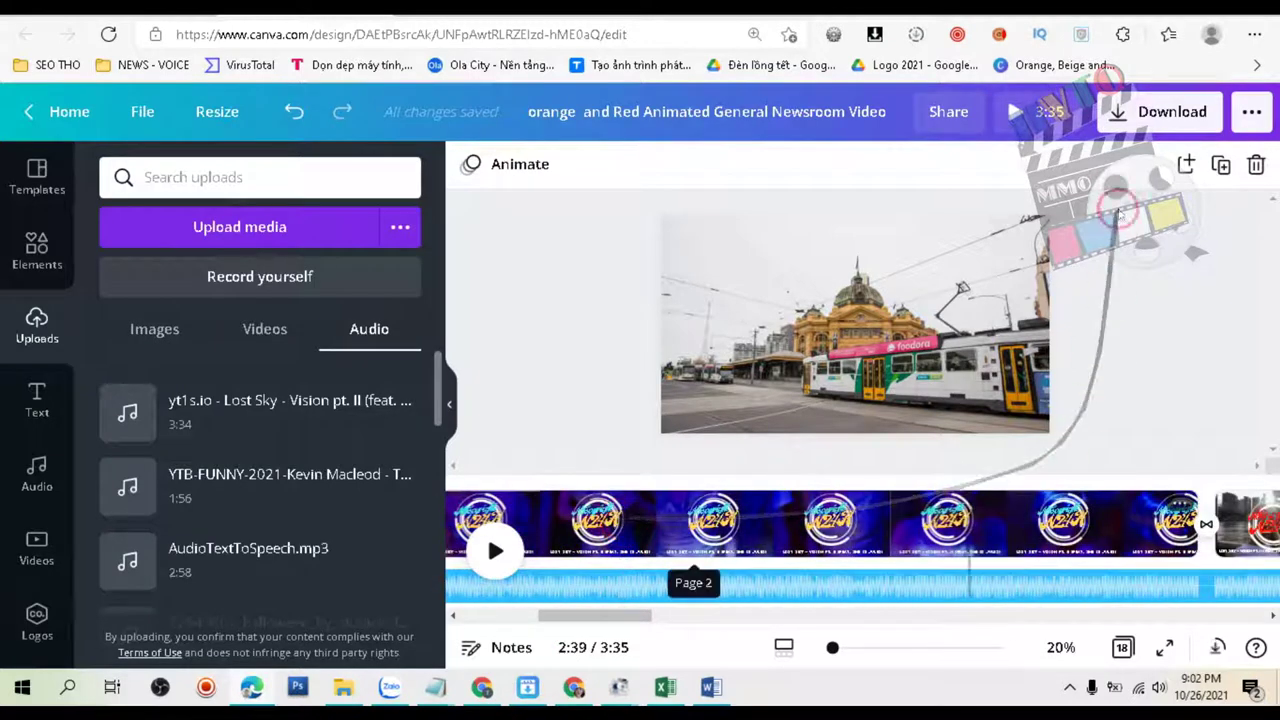
Download only page 2 of the design as a JPG image.
{"action": "left_click", "coordinate": [1155, 115]}
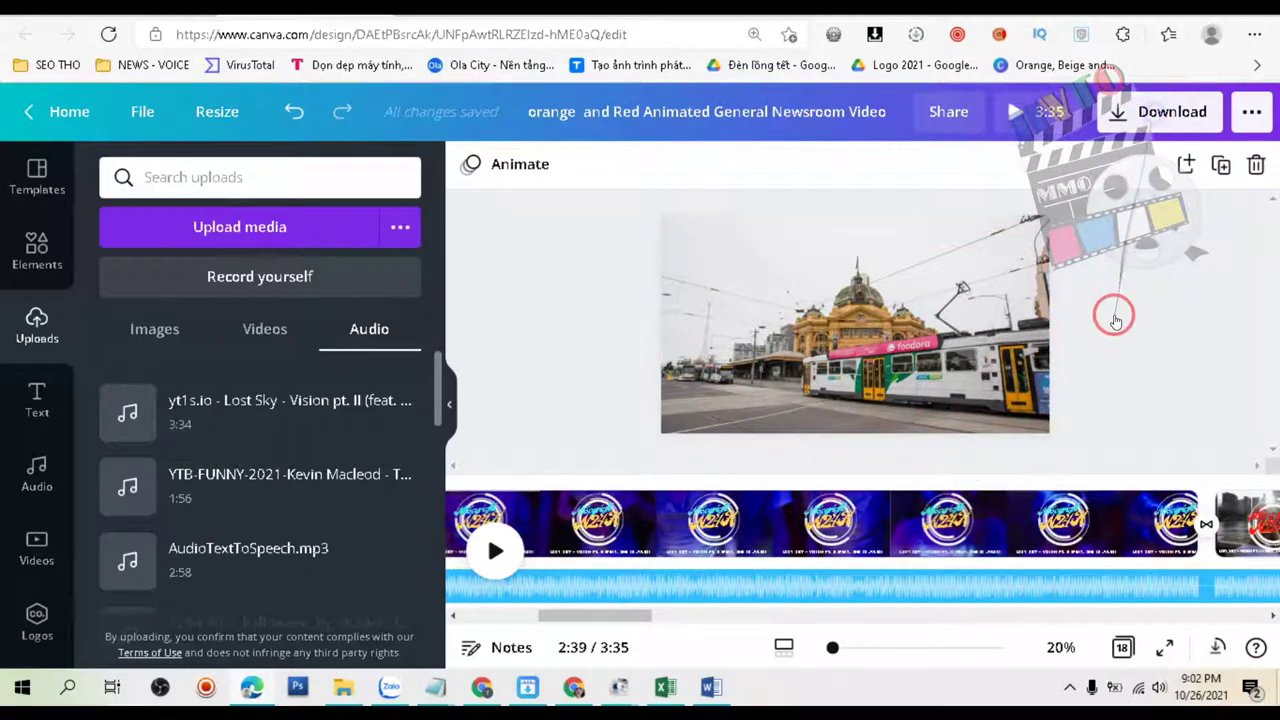
{"action": "left_click", "coordinate": [1238, 256]}
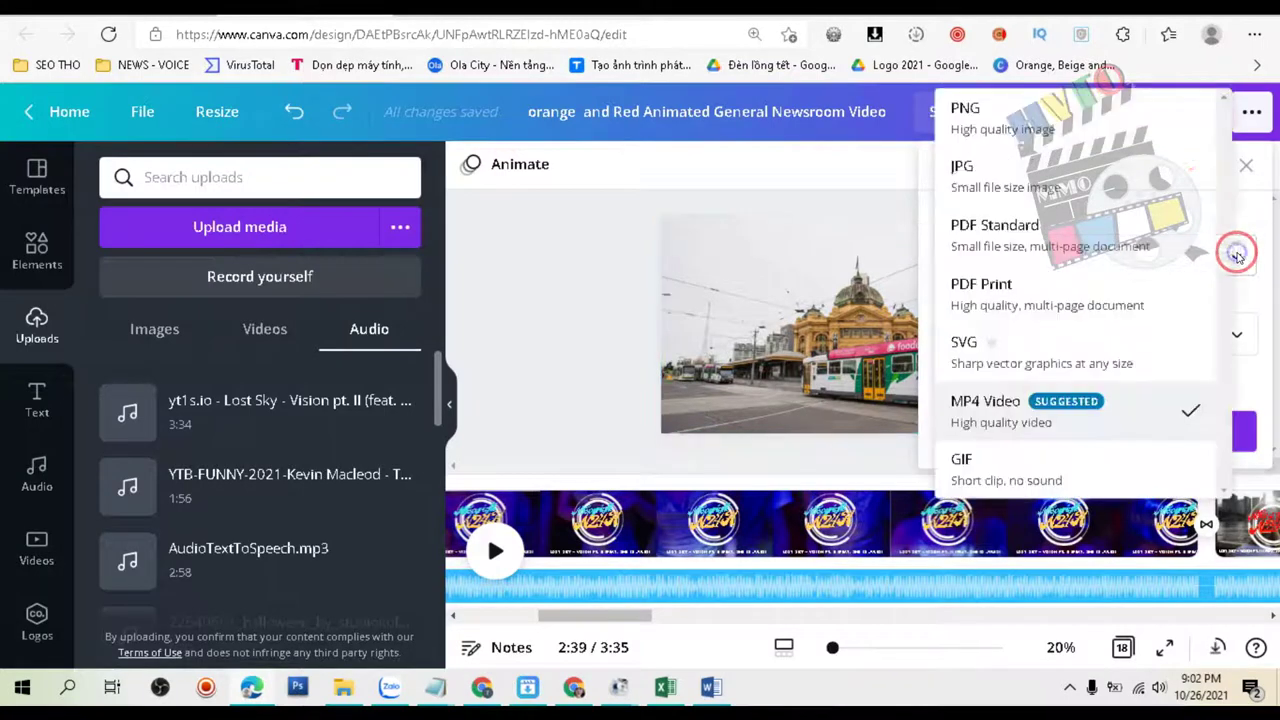
{"action": "left_click", "coordinate": [985, 176]}
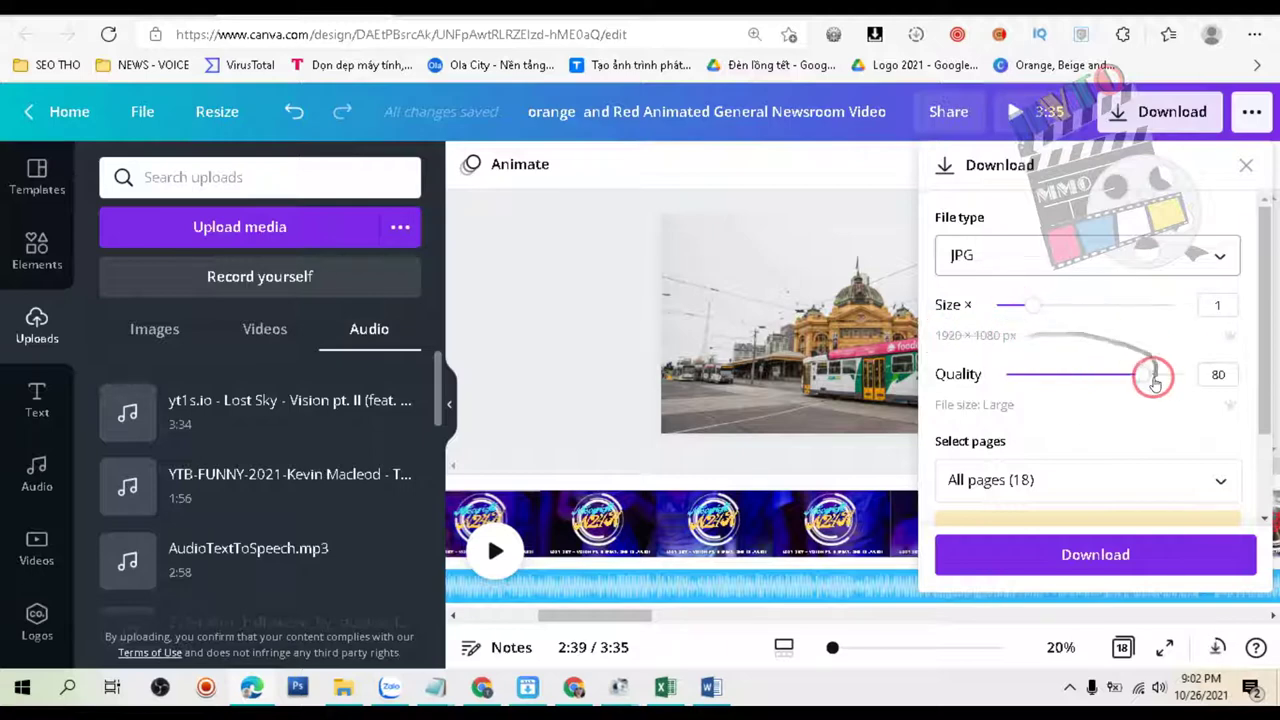
{"action": "left_click", "coordinate": [1226, 482]}
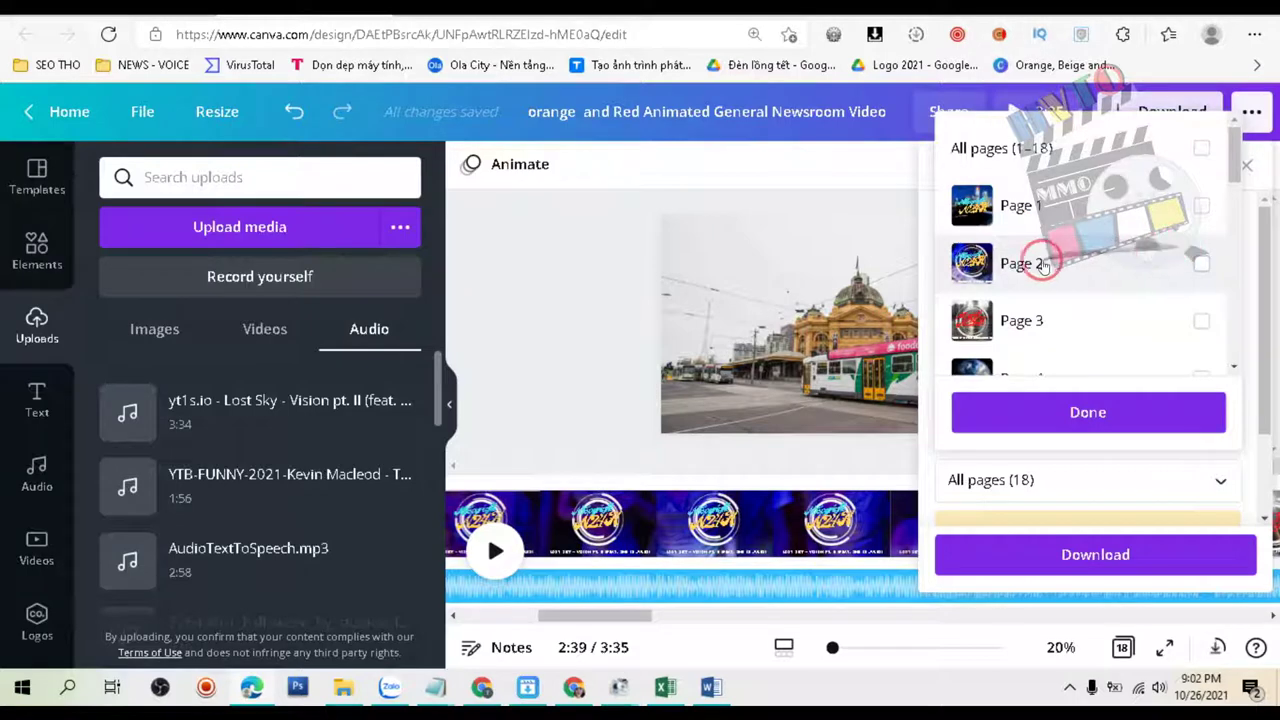
{"action": "left_click", "coordinate": [1201, 263]}
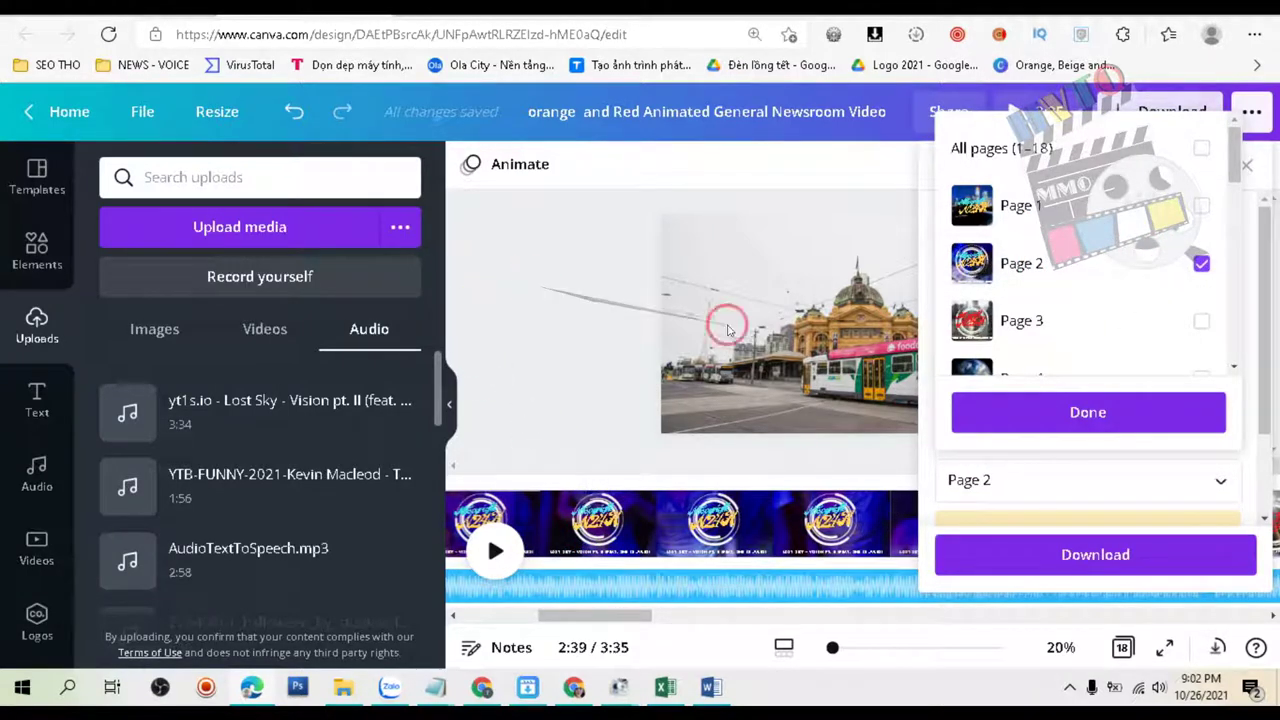
{"action": "left_click", "coordinate": [1094, 410]}
{"action": "left_click", "coordinate": [1095, 554]}
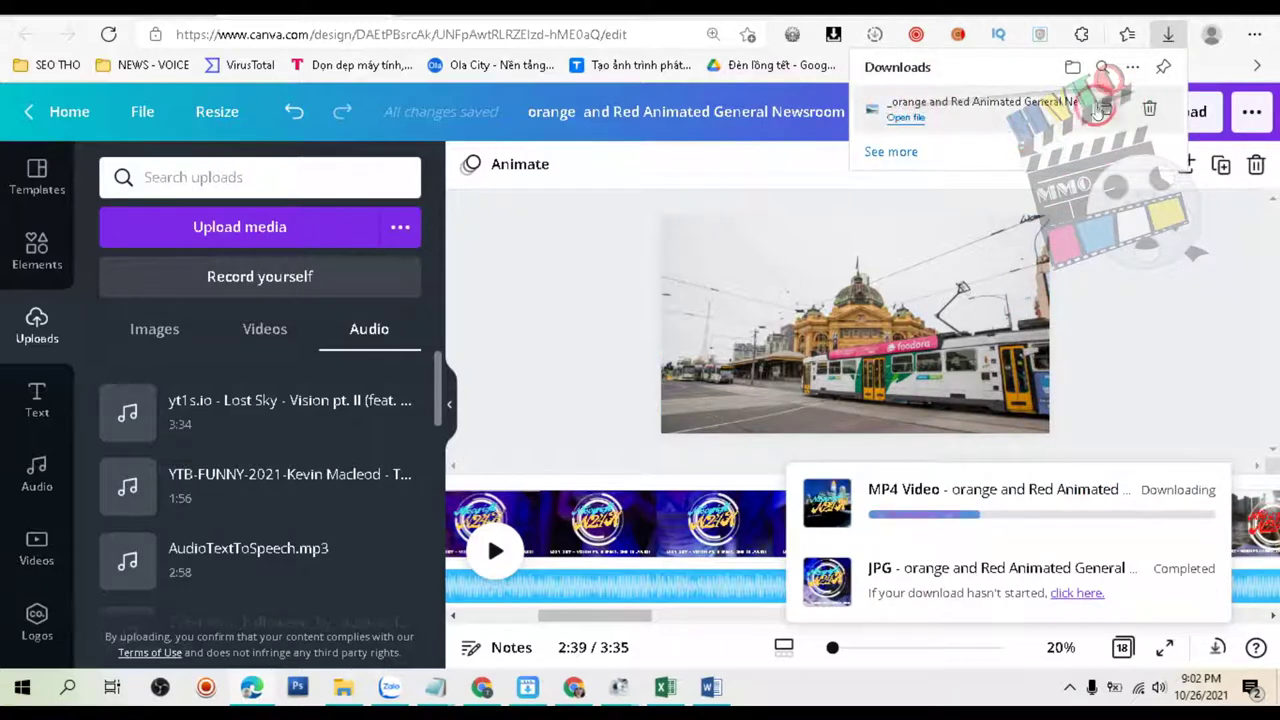
Show the downloaded JPG in its folder, and copy the slug lost-sky-vision-pt-ii-feat-she-is-jules-nocopyrightn24h from the Word document.
{"action": "left_click", "coordinate": [1106, 111]}
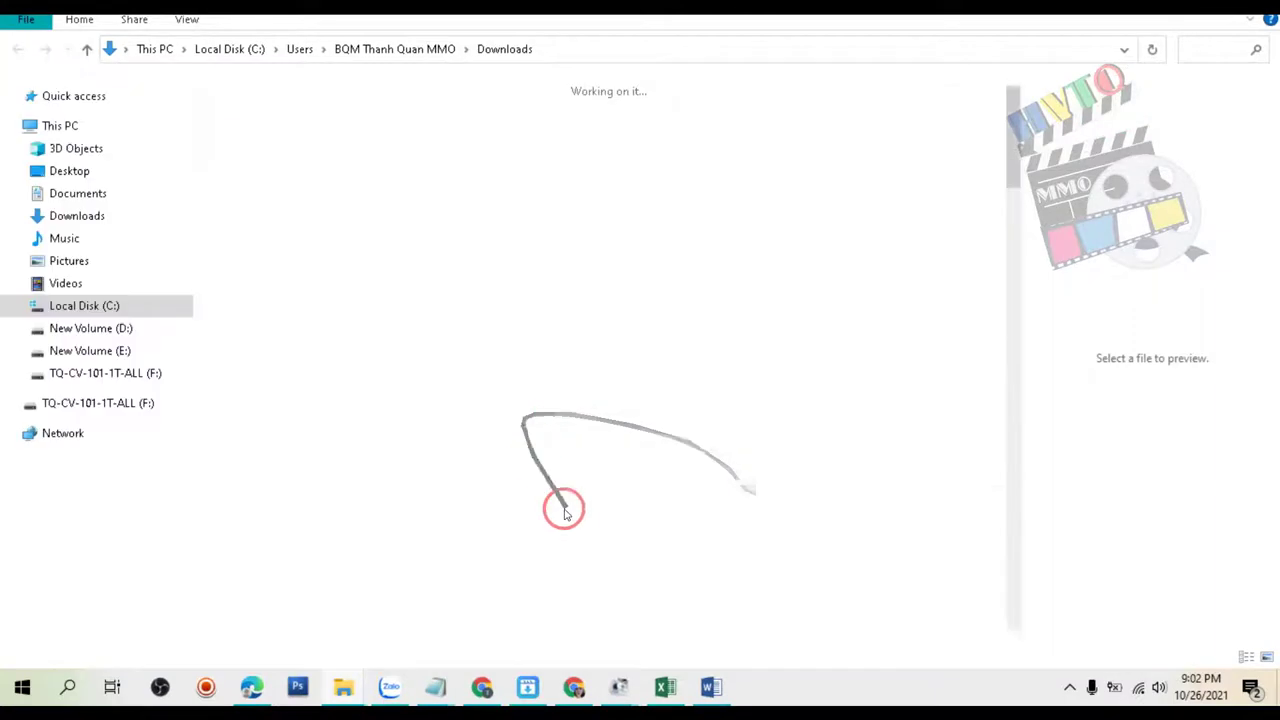
{"action": "left_click", "coordinate": [710, 687]}
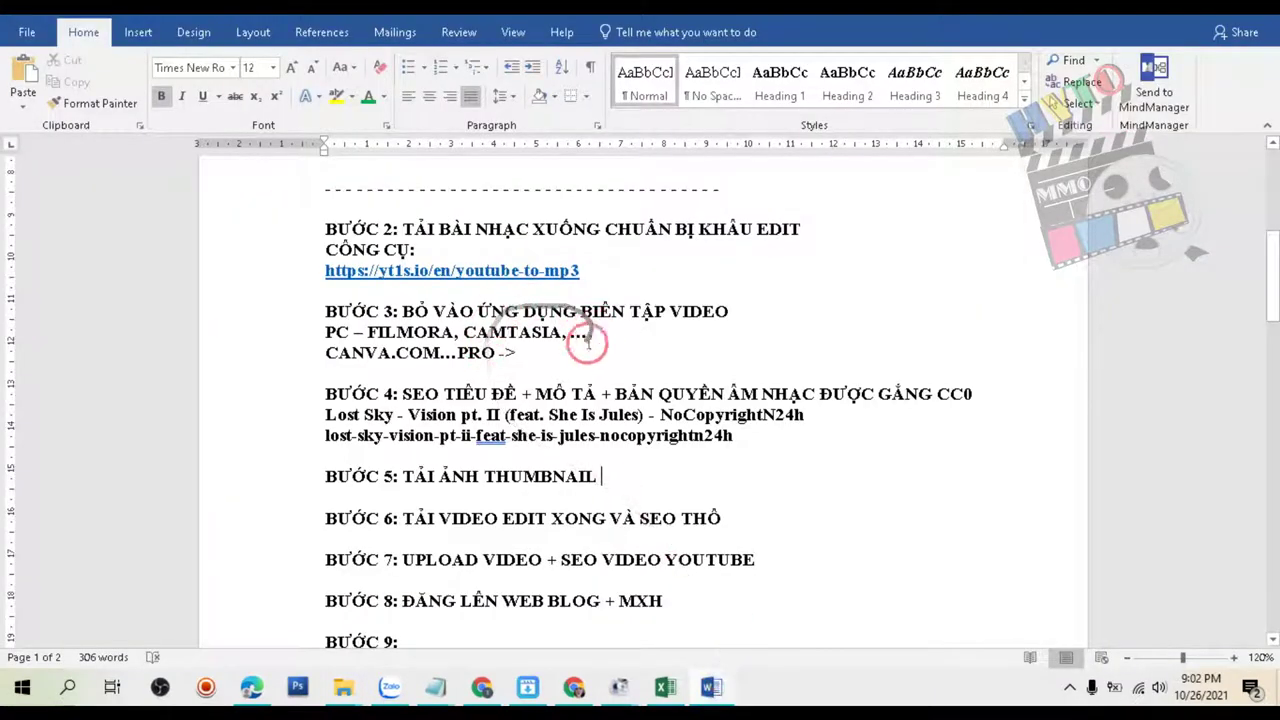
{"action": "left_click_drag", "start_coordinate": [736, 441], "coordinate": [333, 440]}
{"action": "key", "text": "ctrl+c"}
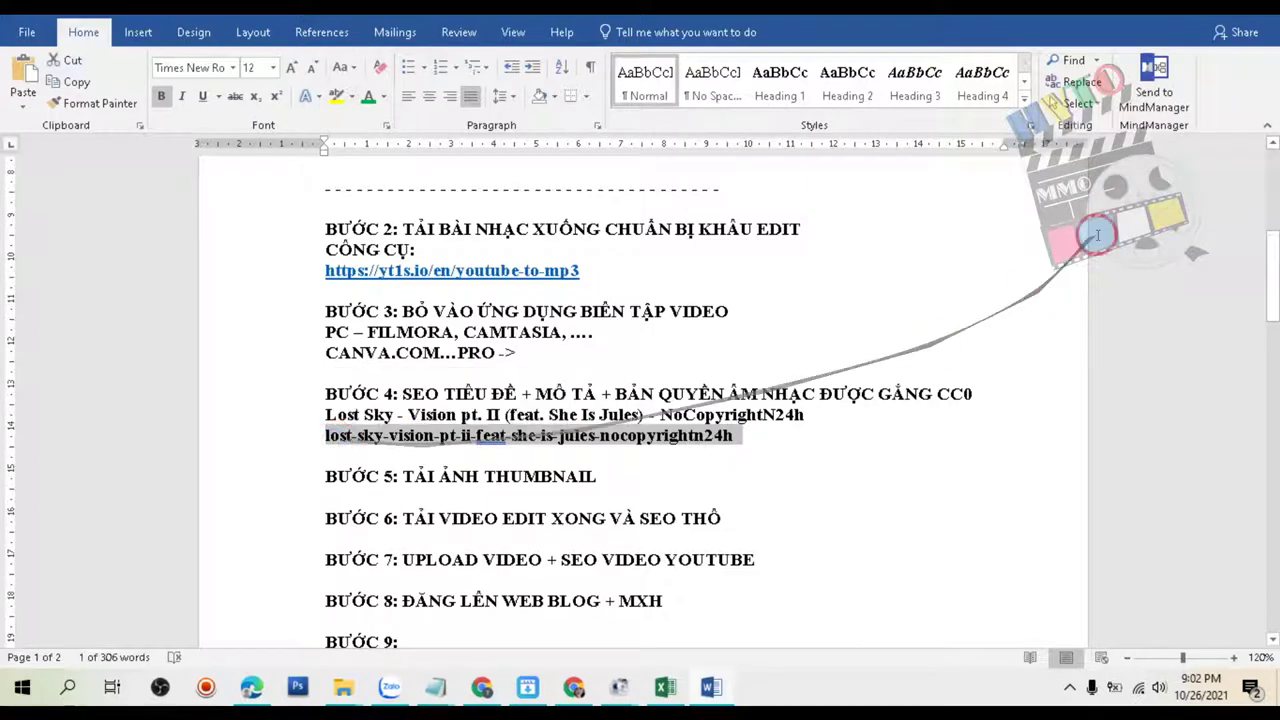
Rename the downloaded JPG in the Downloads folder as lost-sky-vision-pt-ii-feat-she-is-jules-nocopyrightn24h.
{"action": "left_click", "coordinate": [1168, 4]}
{"action": "left_click", "coordinate": [352, 560]}
{"action": "left_click", "coordinate": [240, 565]}
{"action": "key", "text": "F2"}
{"action": "key", "text": "ctrl+v"}
{"action": "left_click", "coordinate": [466, 560]}
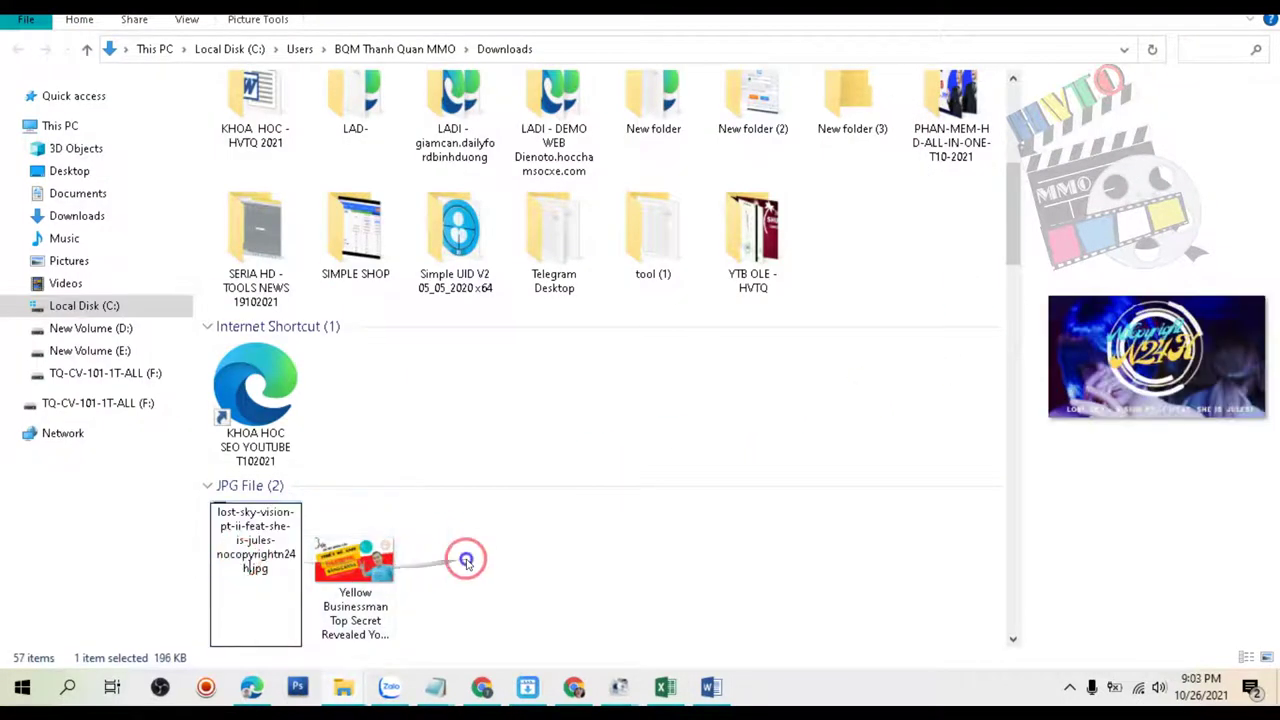
In the thumbnail JPG's detail properties, set the title and subject to the copied slug and the rating to five stars.
{"action": "right_click", "coordinate": [240, 594]}
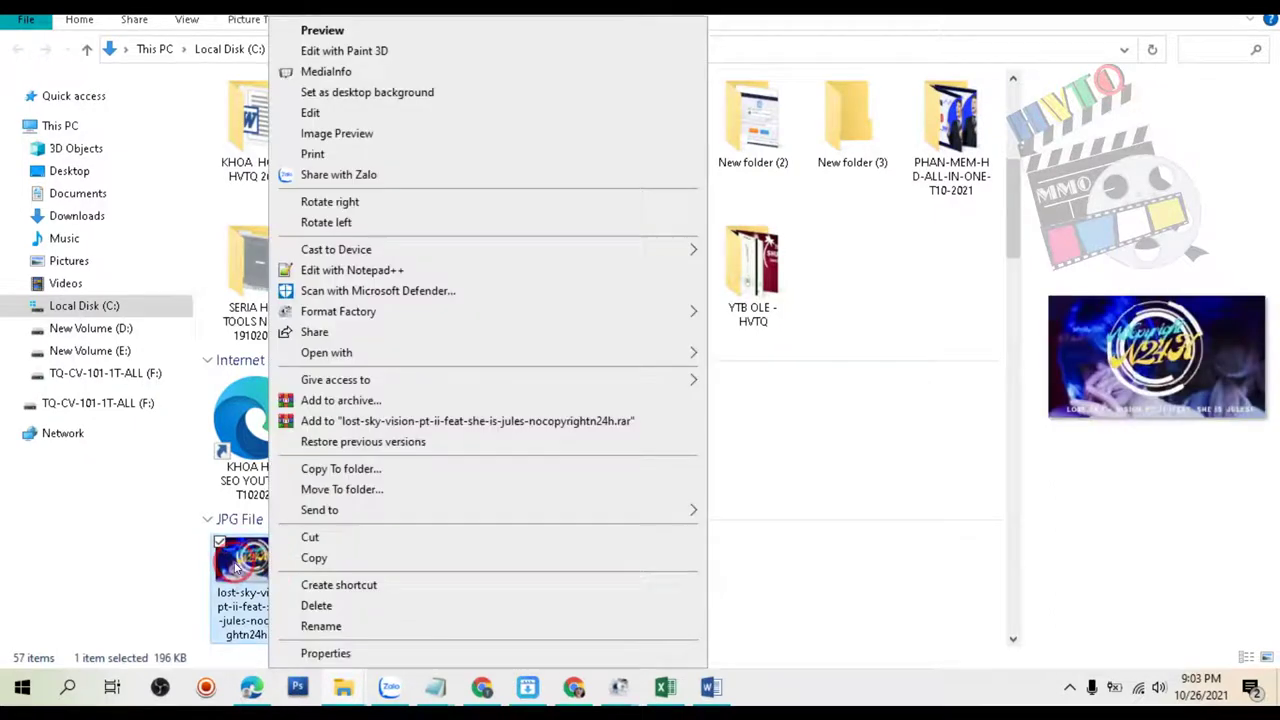
{"action": "left_click", "coordinate": [326, 652]}
{"action": "left_click", "coordinate": [386, 258]}
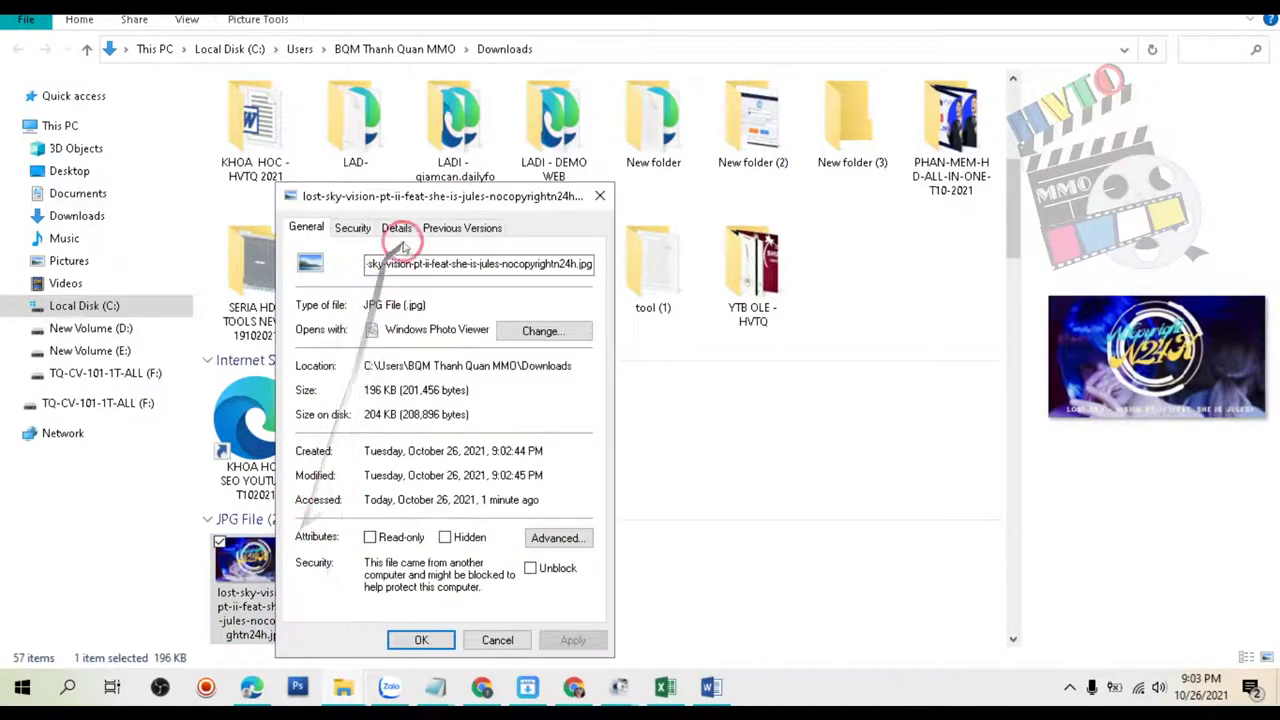
{"action": "left_click", "coordinate": [396, 229]}
{"action": "left_click", "coordinate": [428, 302]}
{"action": "key", "text": "ctrl+v"}
{"action": "left_click", "coordinate": [465, 318]}
{"action": "left_click", "coordinate": [493, 335]}
Fill the JPG's tags and comments with the copied slug and apply the property changes.
{"action": "left_click", "coordinate": [480, 350]}
{"action": "key", "text": "ctrl+v"}
{"action": "left_click", "coordinate": [487, 368]}
{"action": "key", "text": "ctrl+v"}
{"action": "left_click", "coordinate": [487, 317]}
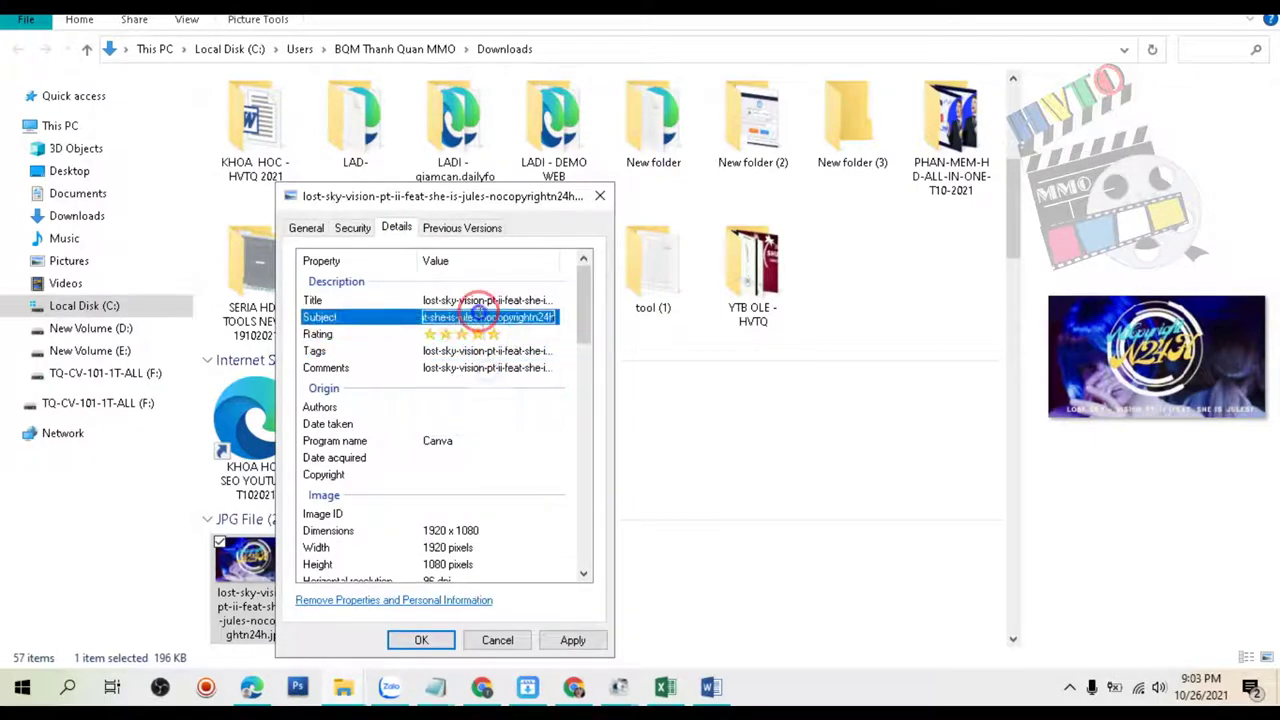
{"action": "left_click", "coordinate": [576, 640]}
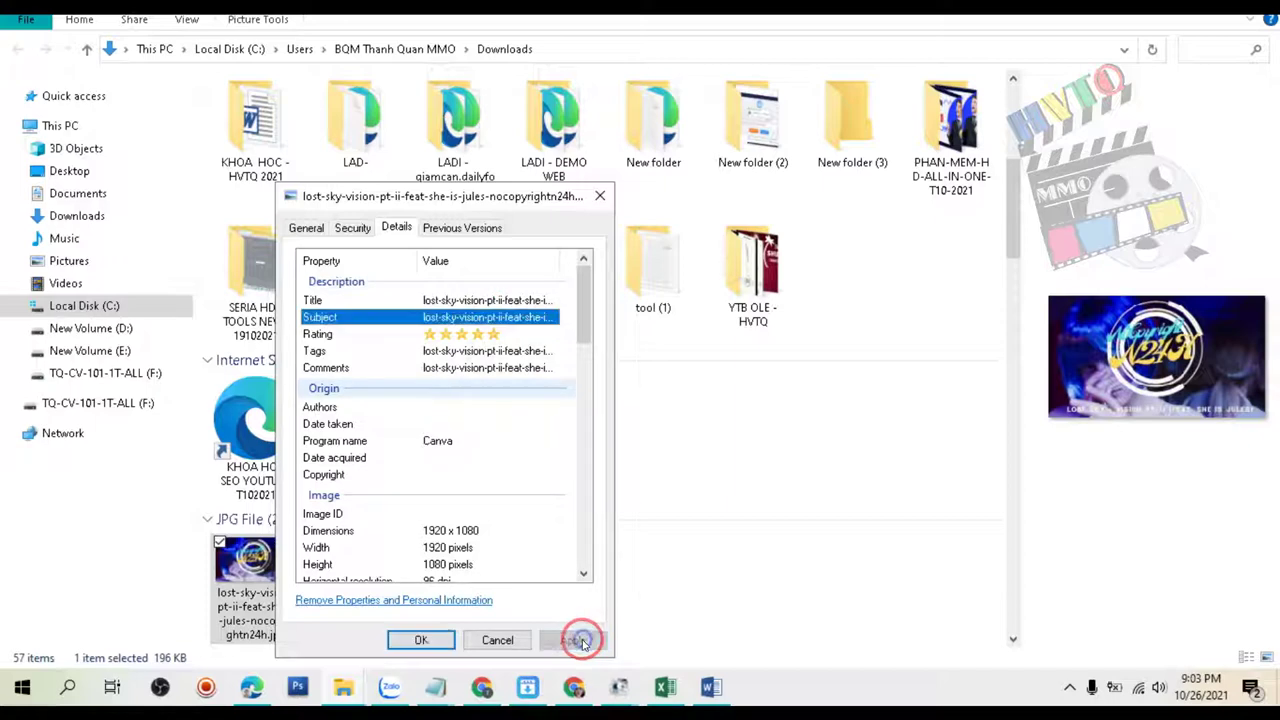
{"action": "left_click", "coordinate": [430, 640]}
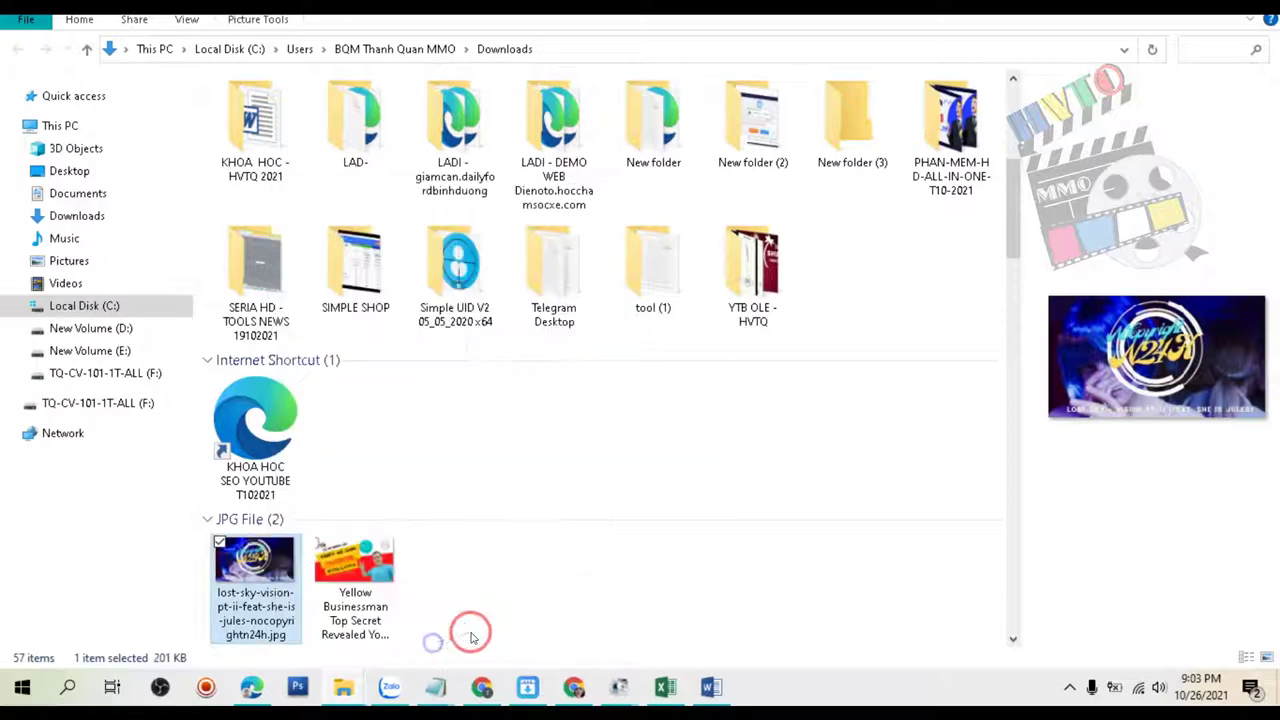
View the thumbnail JPG in the photo viewer and close it.
{"action": "double_click", "coordinate": [266, 578]}
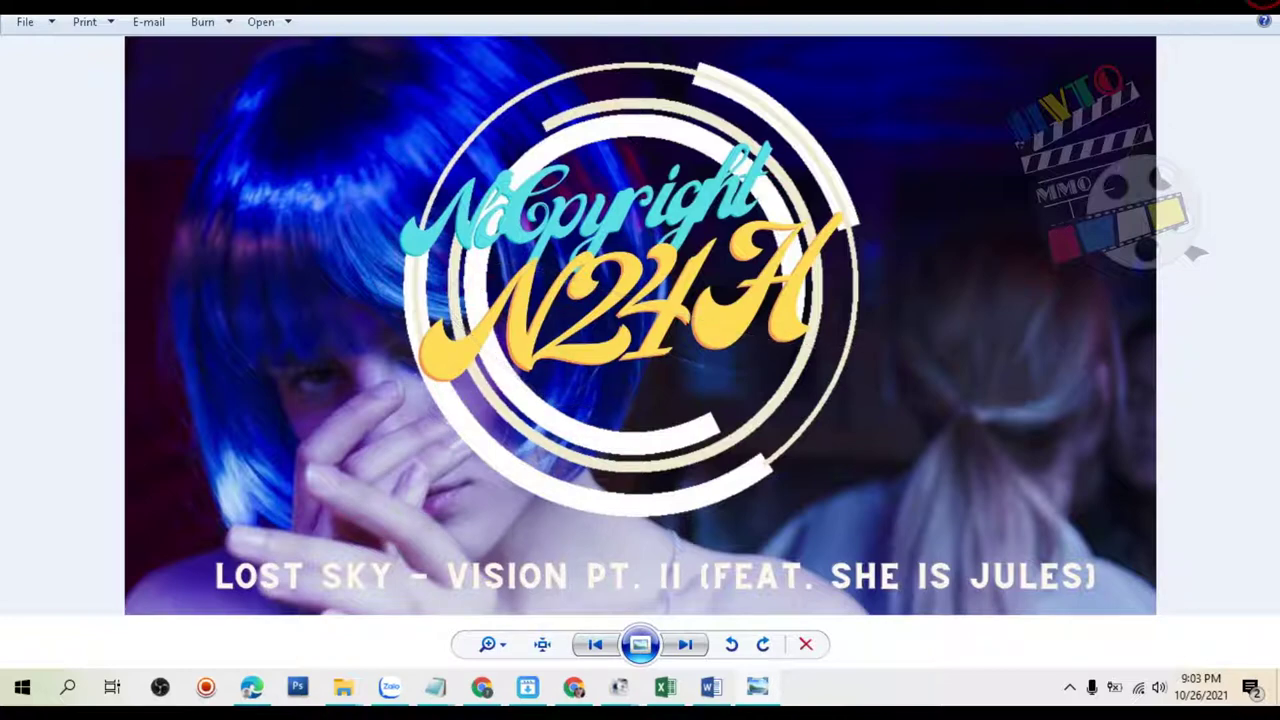
{"action": "left_click", "coordinate": [1266, 4]}
{"action": "scroll", "coordinate": [495, 489], "scroll_direction": "down", "scroll_amount": 2}
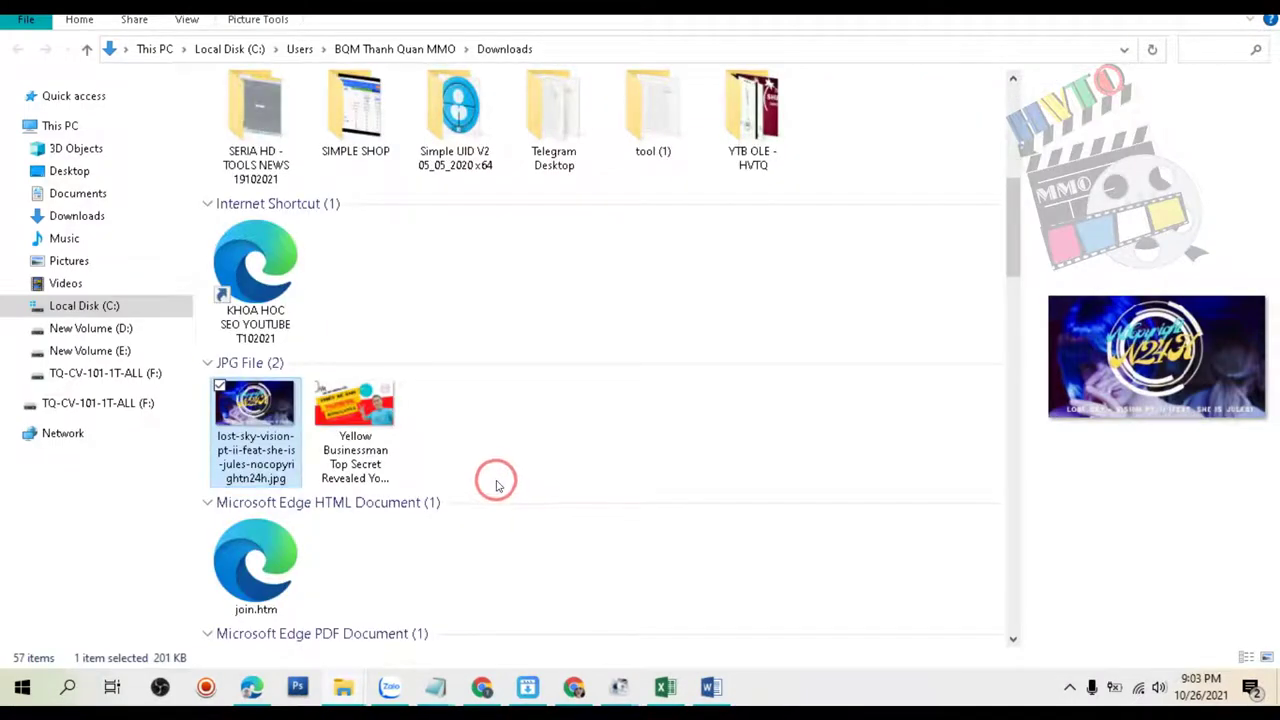
Open the thumbnail JPG in Paint and resize it to 1280 × 720 pixels.
{"action": "right_click", "coordinate": [246, 420]}
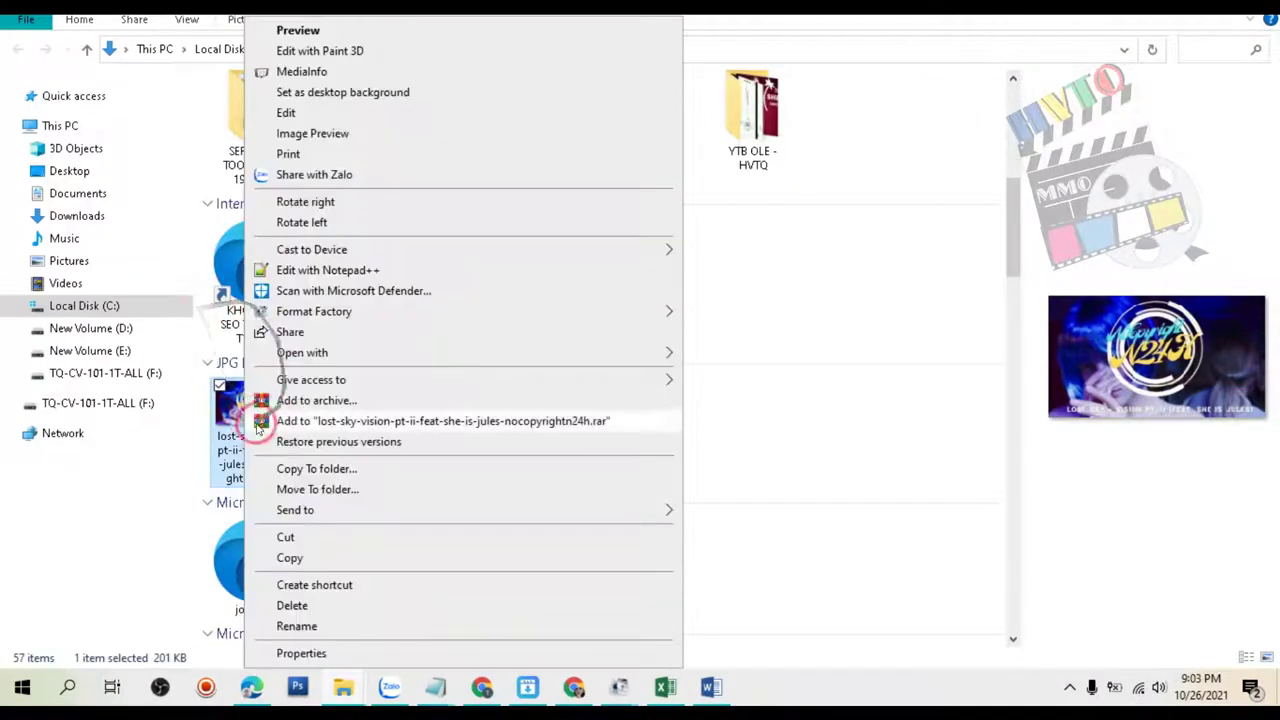
{"action": "mouse_move", "coordinate": [343, 350]}
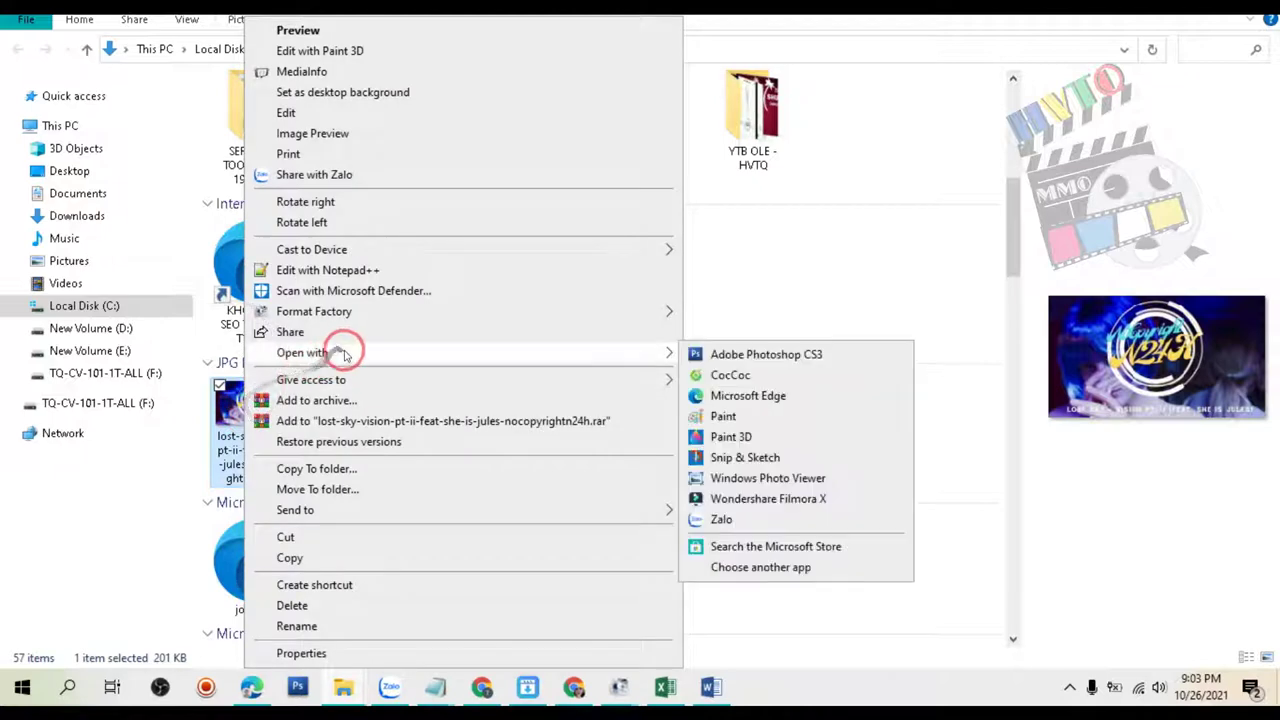
{"action": "left_click", "coordinate": [714, 420]}
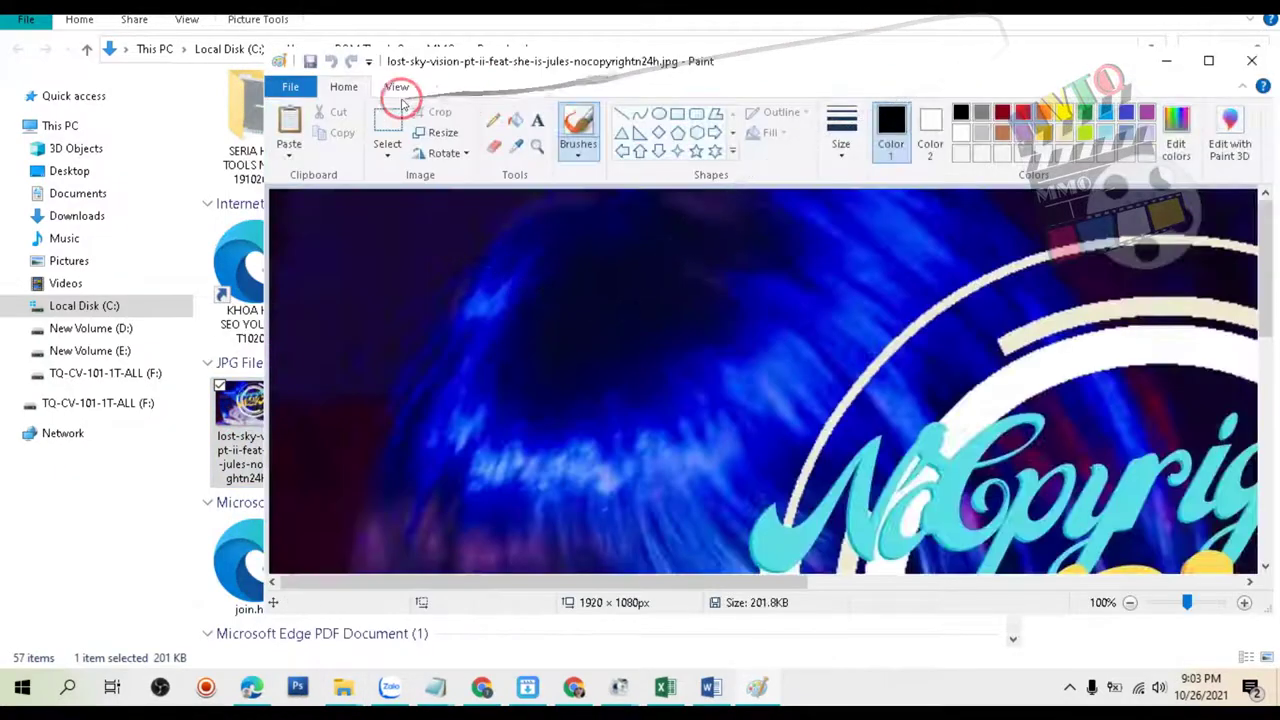
{"action": "left_click", "coordinate": [443, 132]}
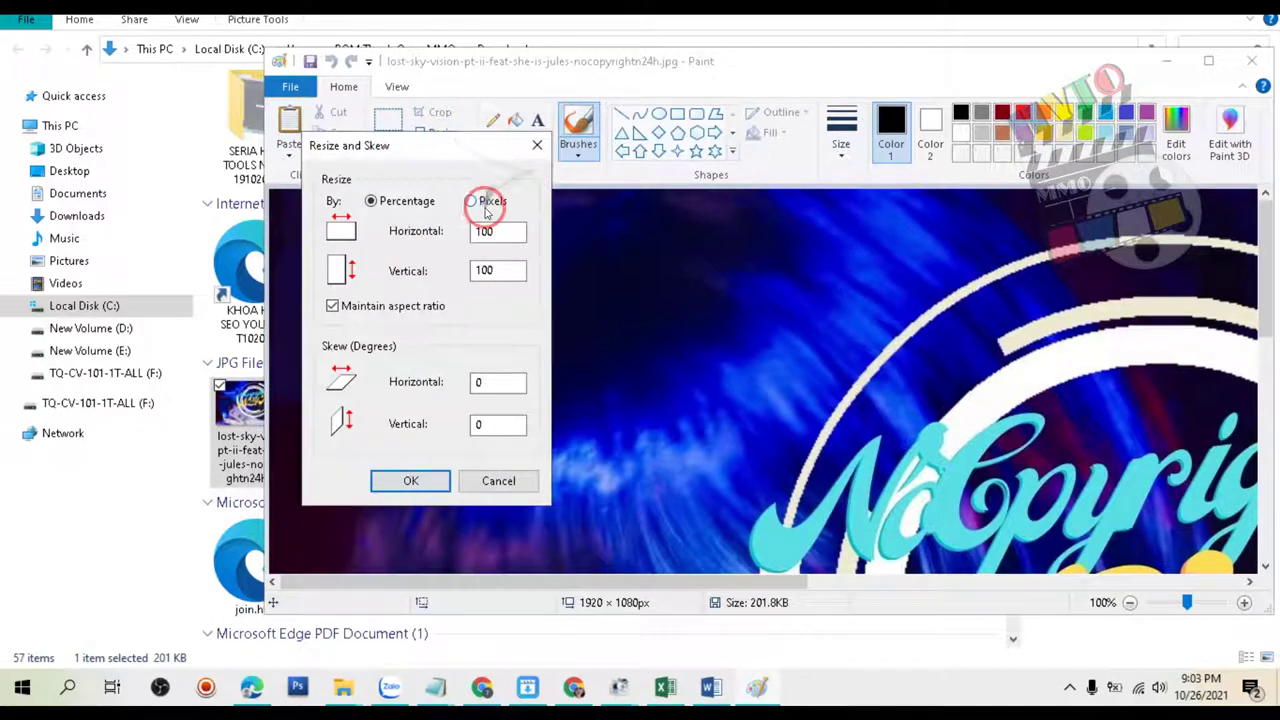
{"action": "left_click_drag", "start_coordinate": [500, 232], "coordinate": [421, 260]}
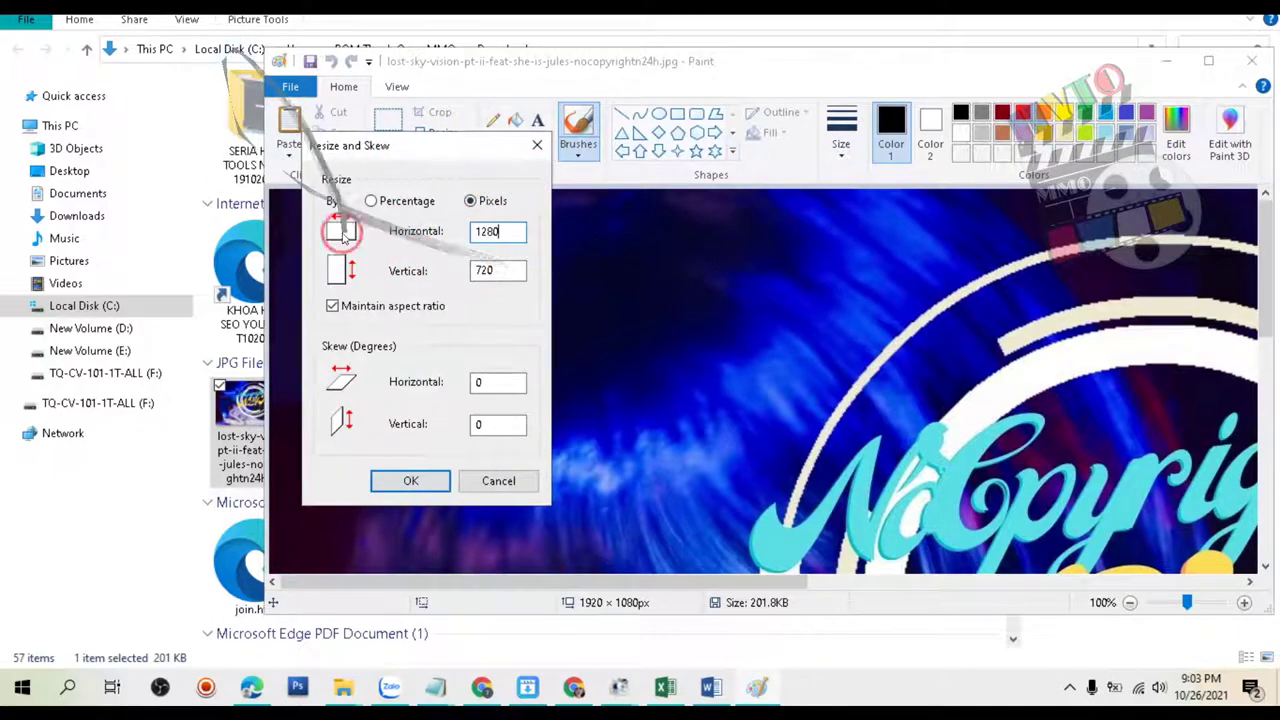
{"action": "left_click", "coordinate": [411, 480]}
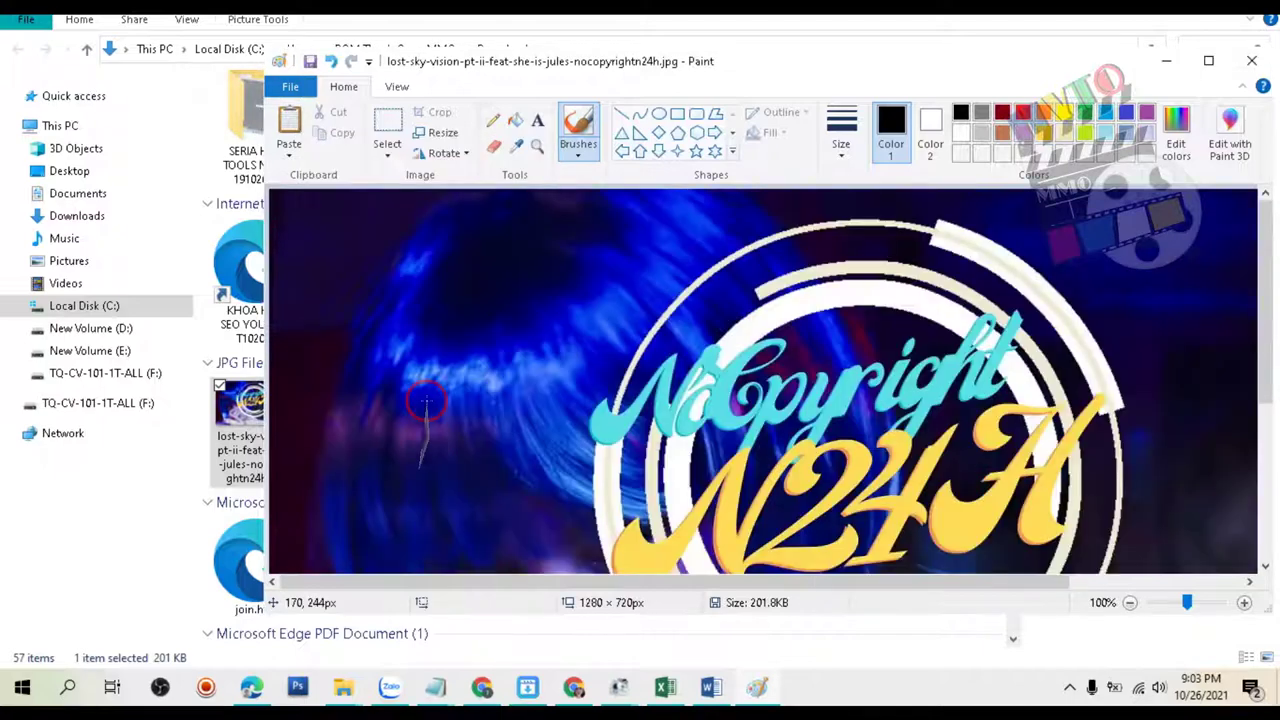
Save the resized thumbnail to the Desktop as a JPEG named lost-sky-vision-pt-ii-feat-she-is-jules-nocopyrightn24h-UPLOAD.jpg.
{"action": "left_click", "coordinate": [297, 88]}
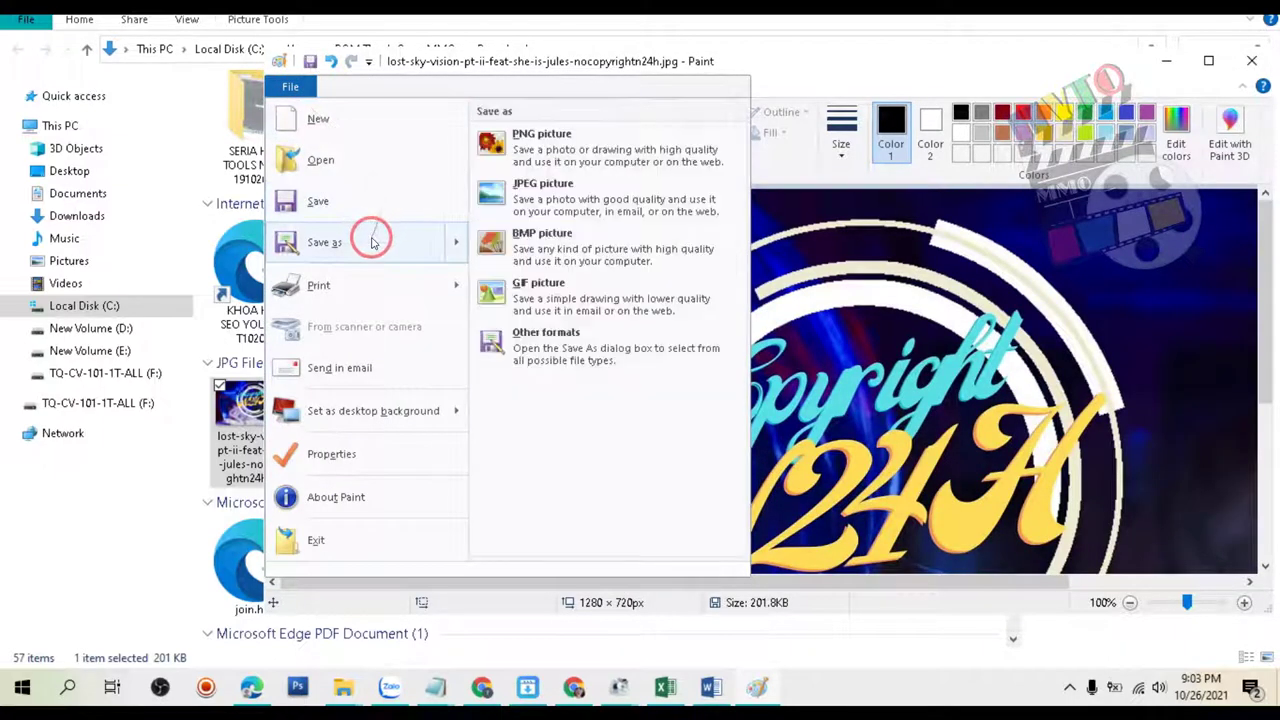
{"action": "left_click", "coordinate": [371, 240]}
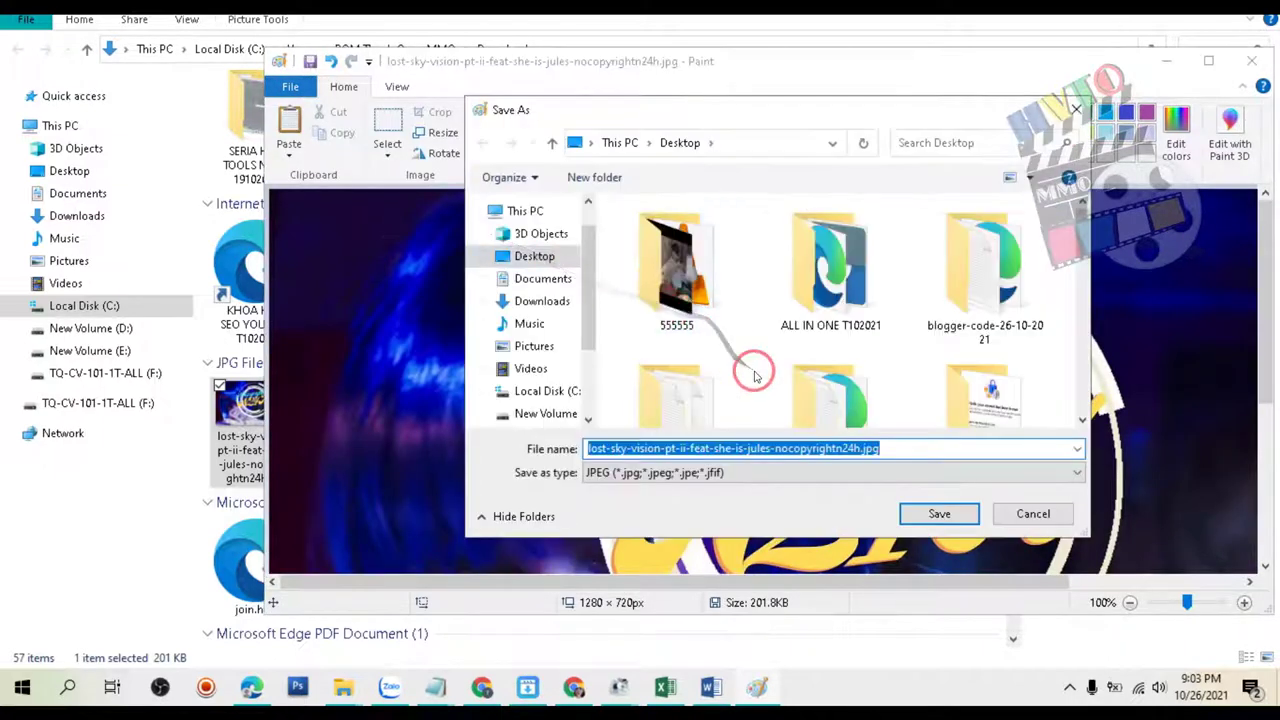
{"action": "scroll", "coordinate": [757, 366], "scroll_direction": "down", "scroll_amount": 5}
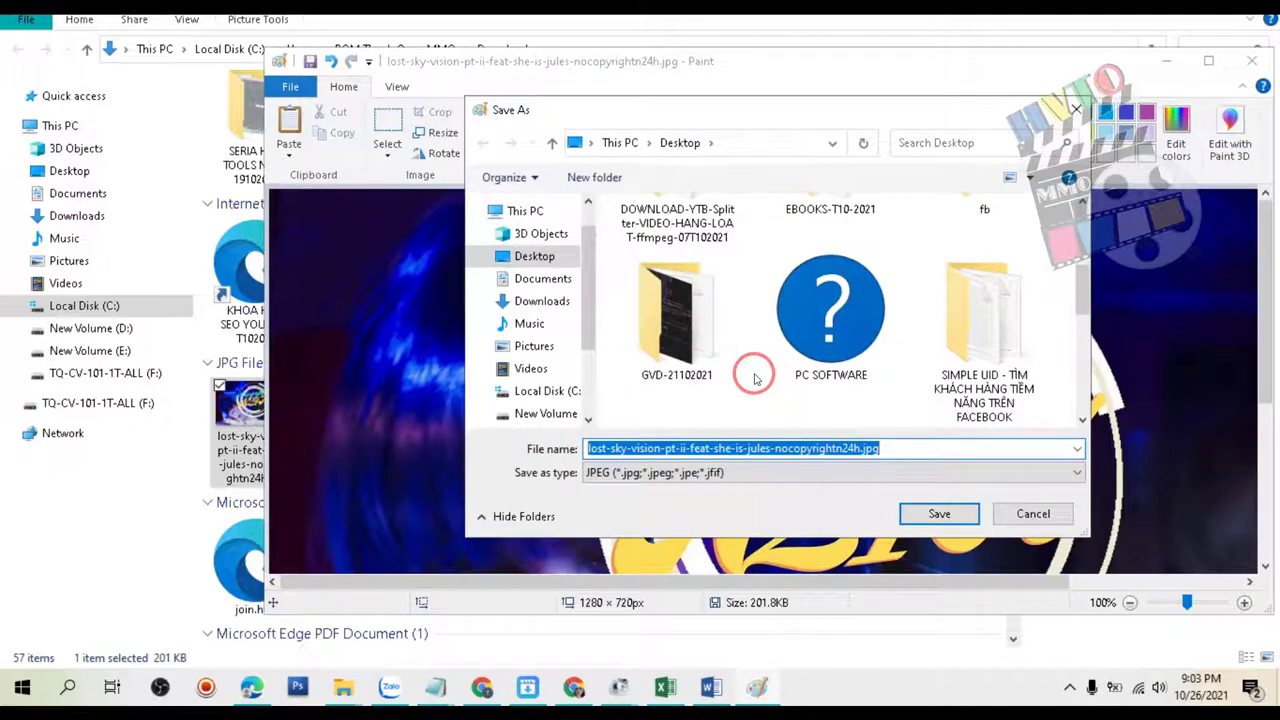
{"action": "left_click", "coordinate": [858, 451]}
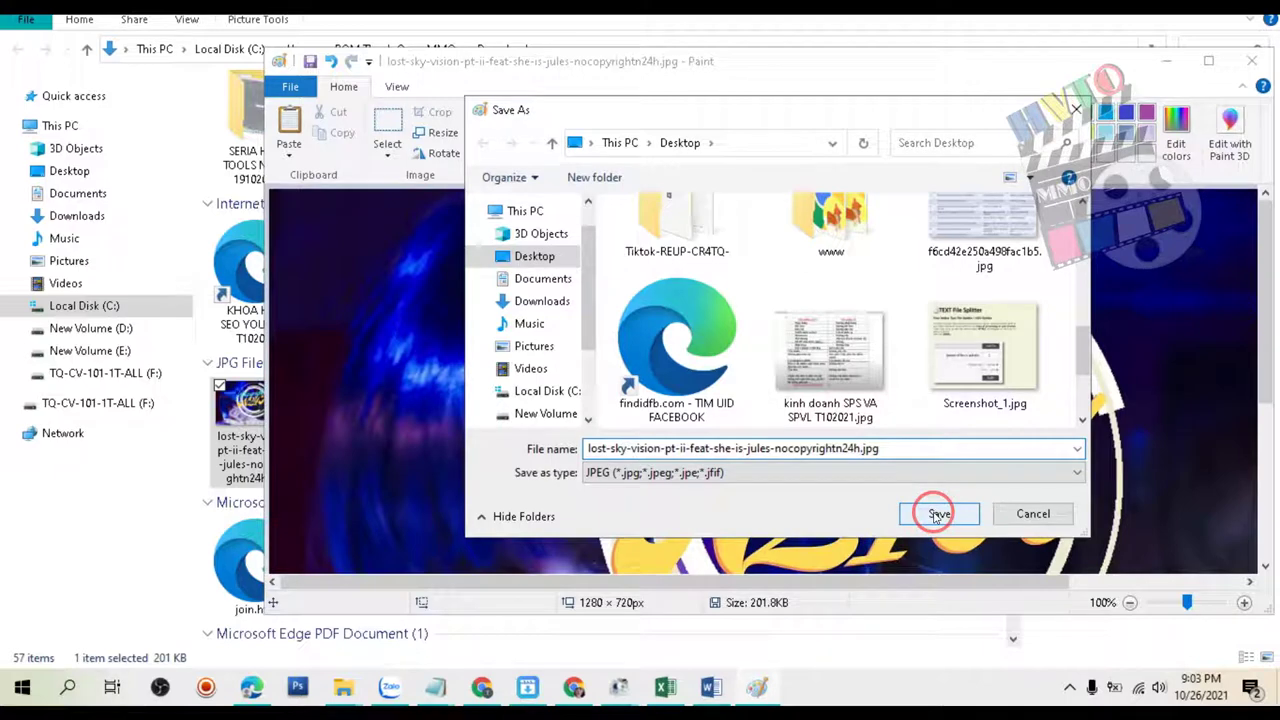
{"action": "left_click_drag", "start_coordinate": [860, 448], "coordinate": [563, 451]}
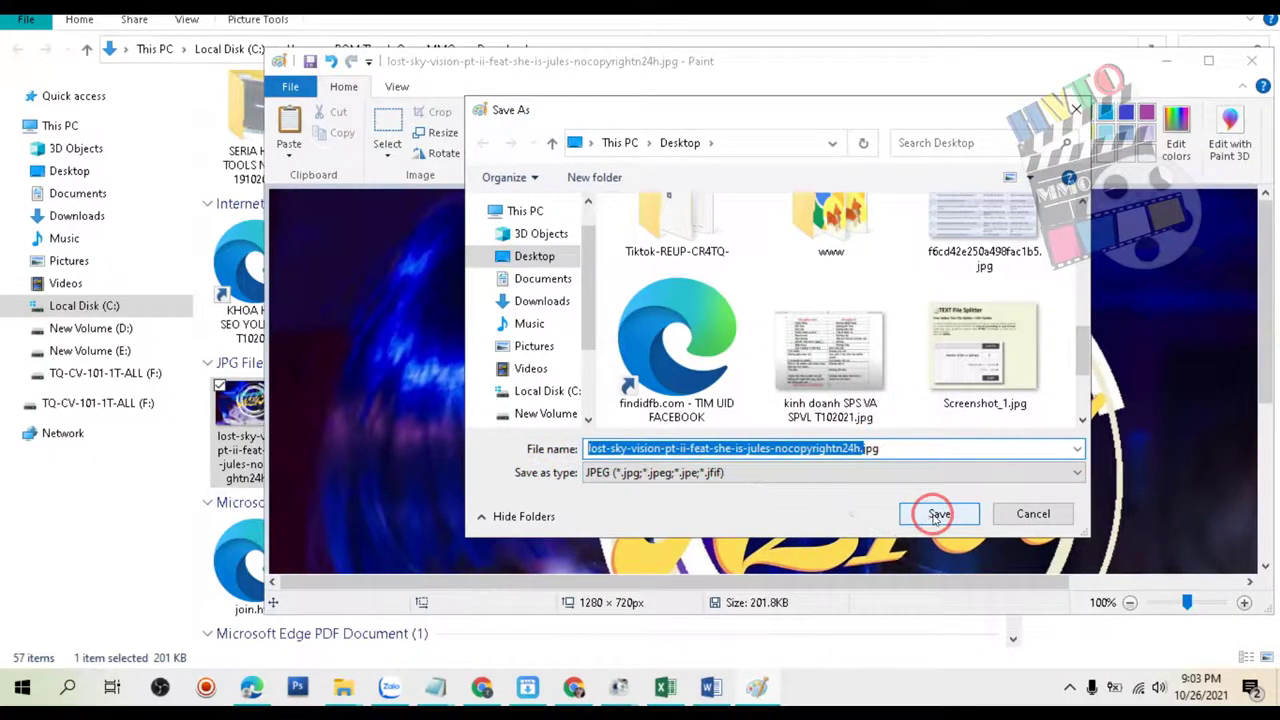
{"action": "left_click", "coordinate": [854, 448]}
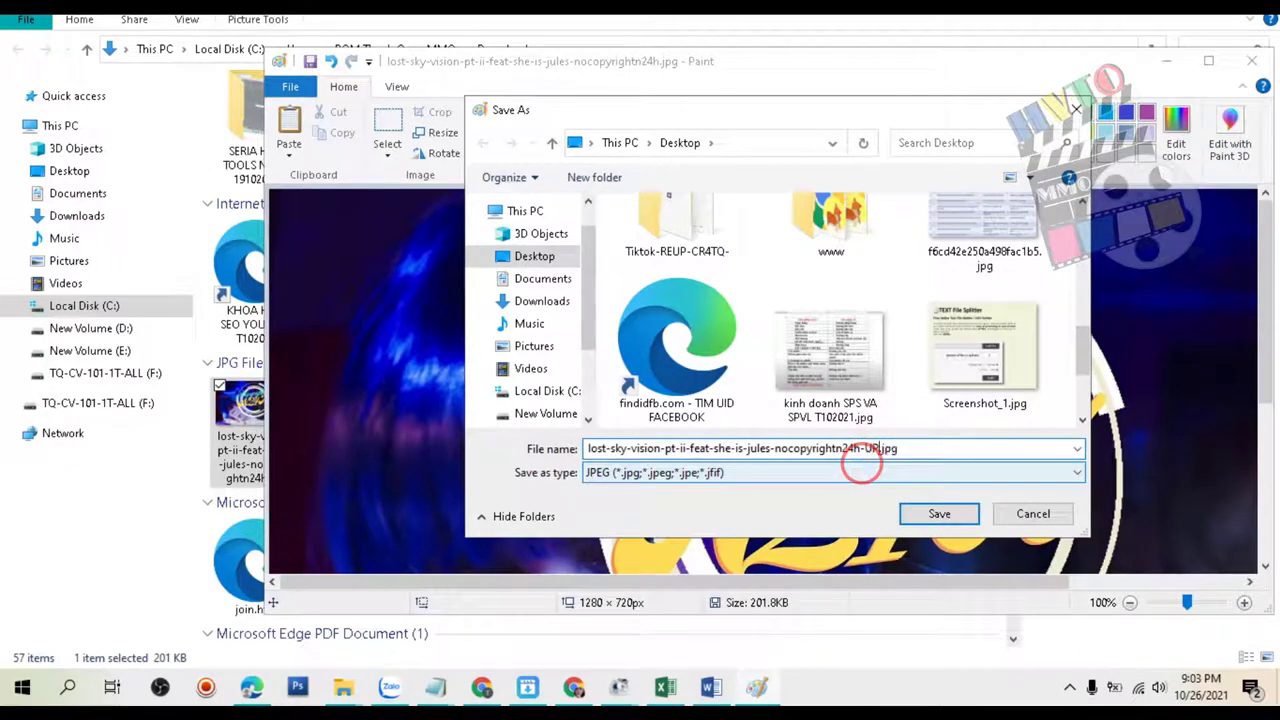
{"action": "left_click", "coordinate": [940, 514]}
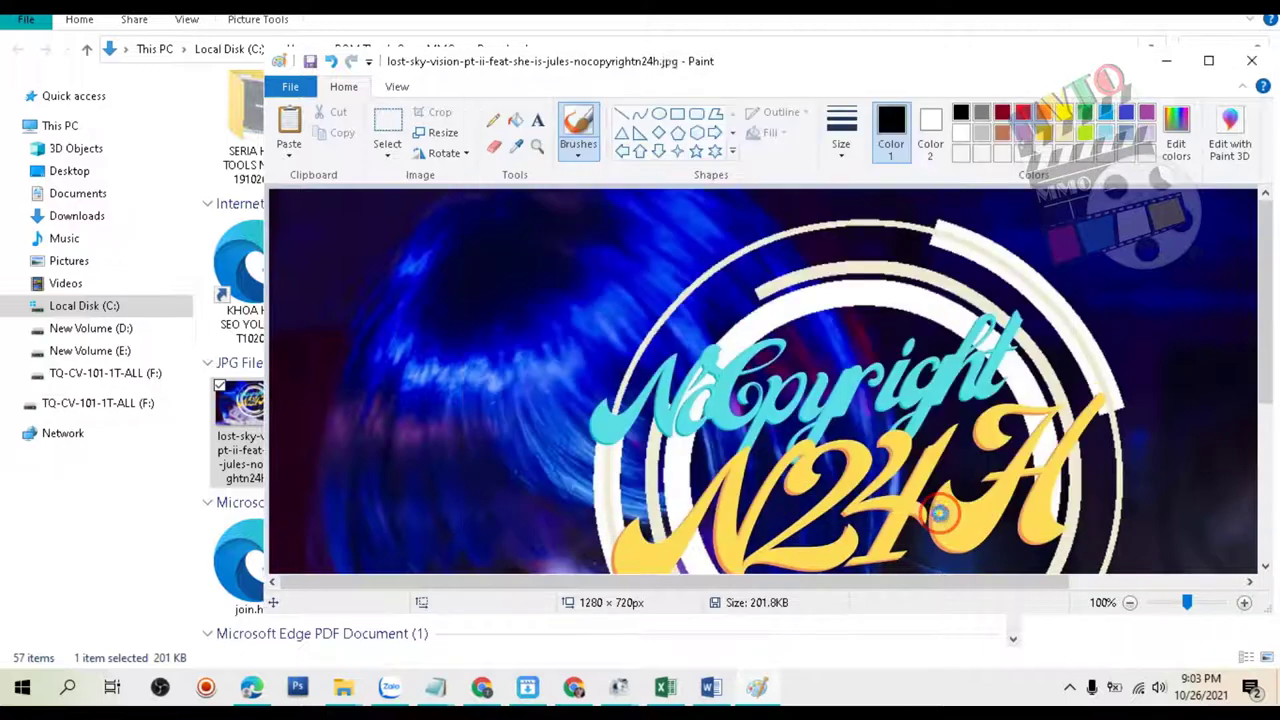
Close Paint, Clipdown Video Downloader and Format Factory, including its file selection and MP3 dialogs, to clear the desktop.
{"action": "left_click", "coordinate": [1236, 70]}
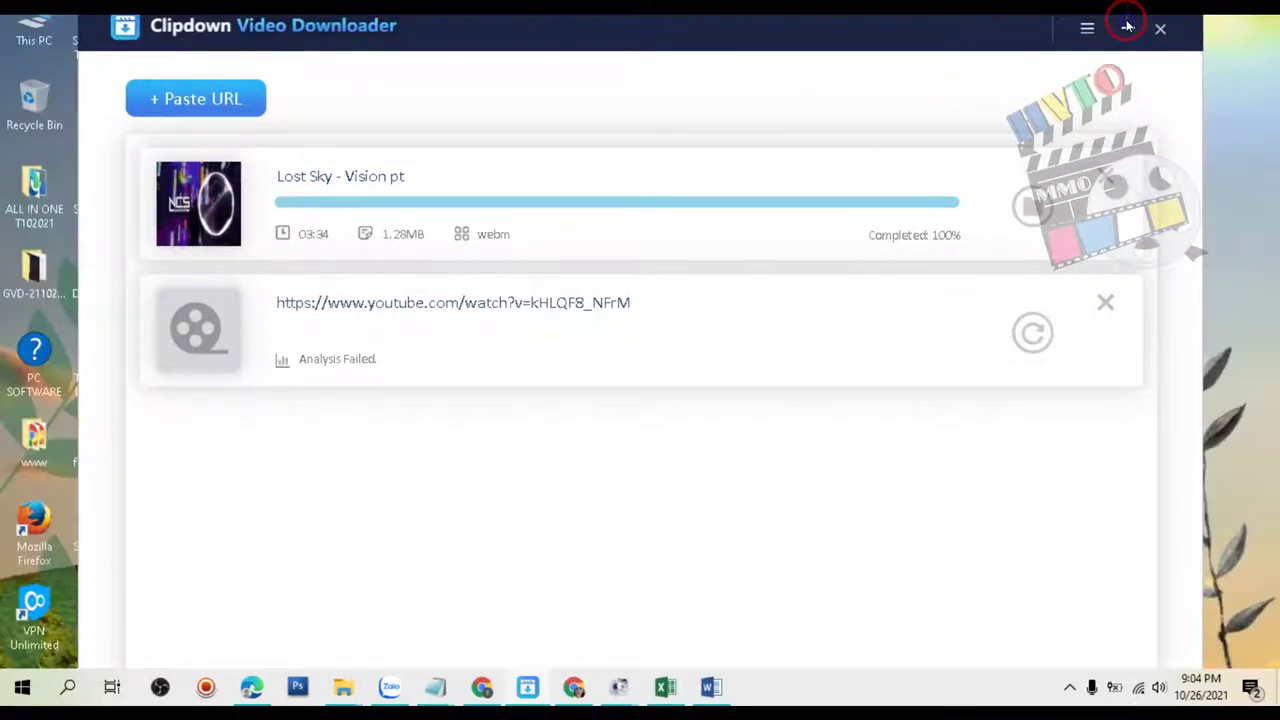
{"action": "left_click", "coordinate": [1160, 32]}
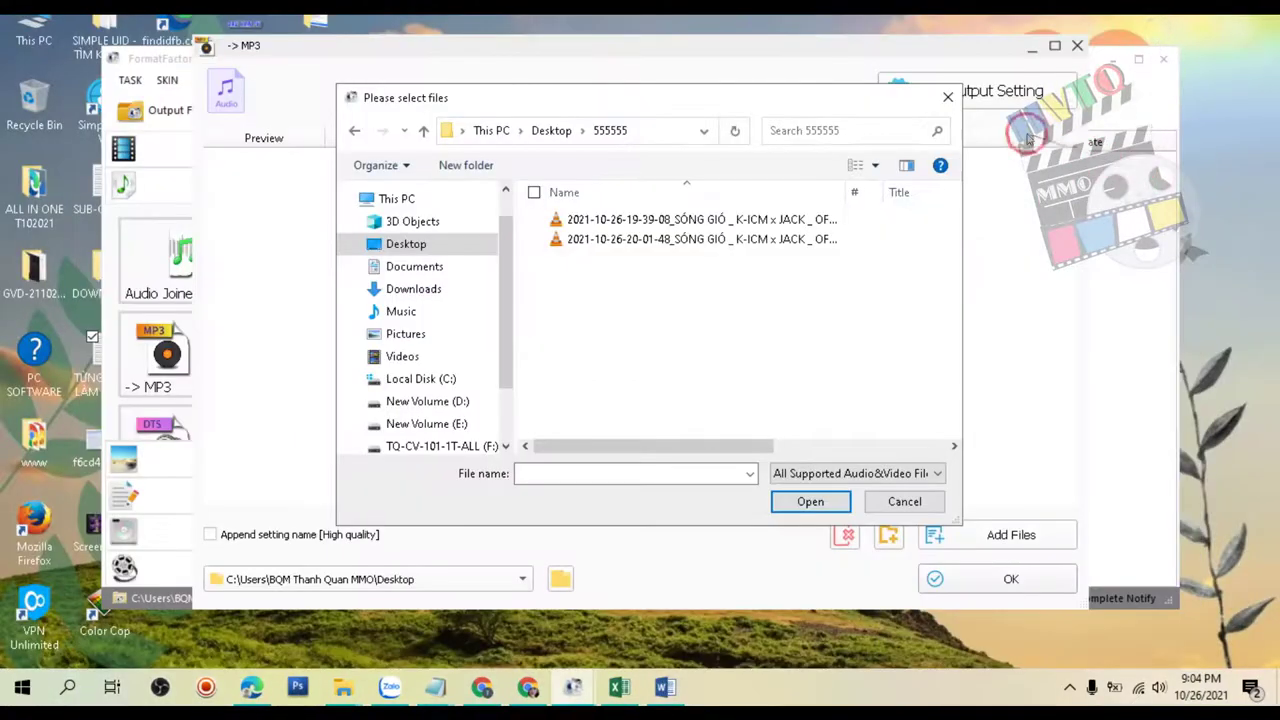
{"action": "left_click", "coordinate": [948, 98]}
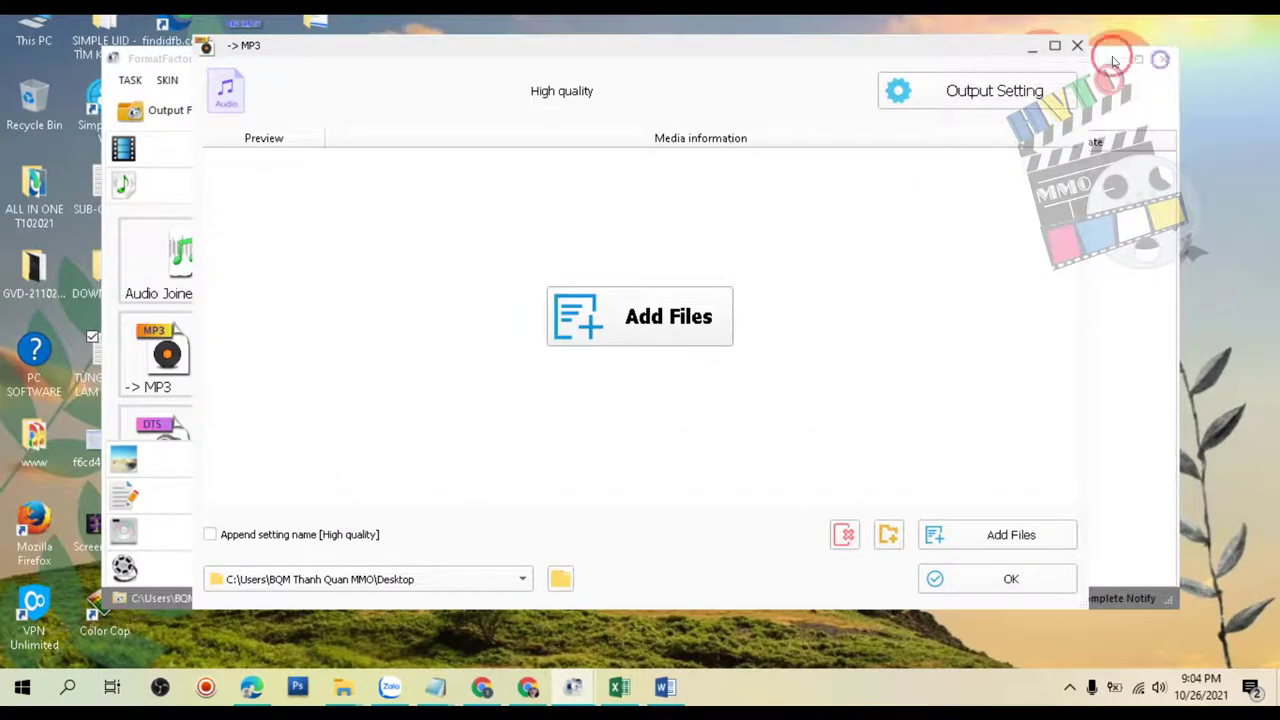
{"action": "left_click", "coordinate": [1078, 49]}
{"action": "left_click", "coordinate": [1160, 63]}
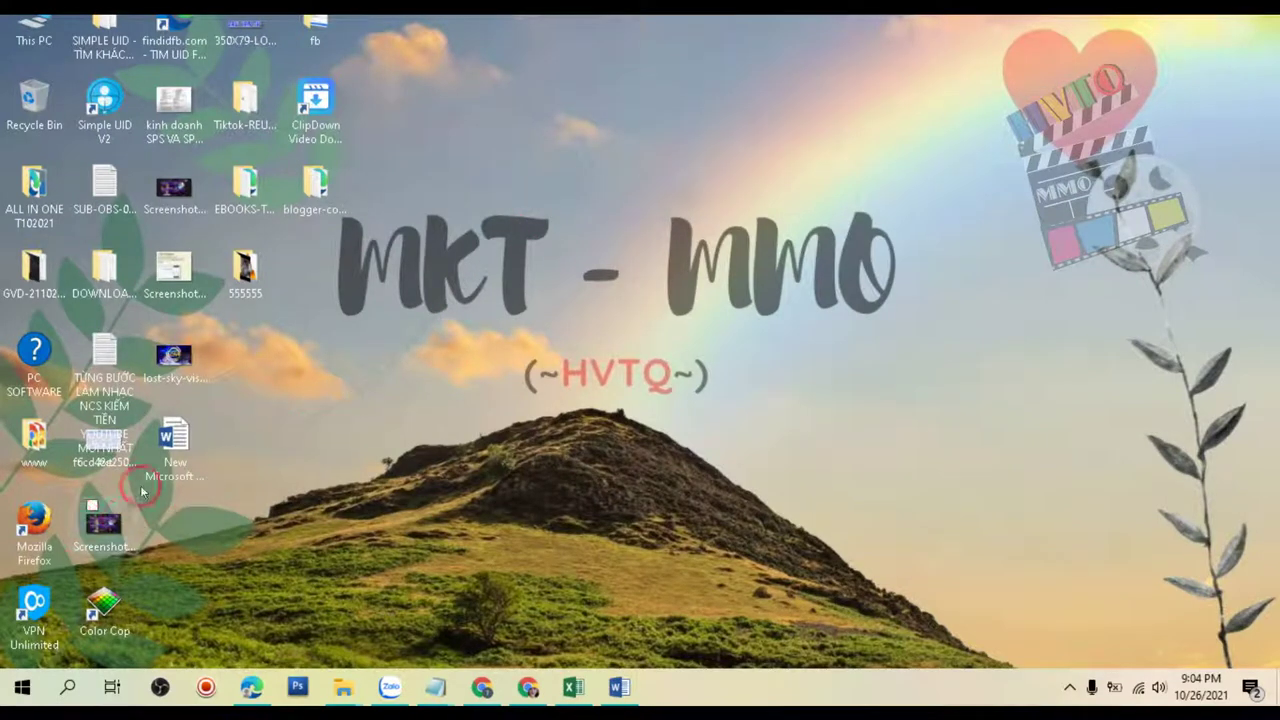
In the detail properties of the UPLOAD thumbnail on the desktop, set the authors to the copied slug and apply it.
{"action": "left_click", "coordinate": [168, 366]}
{"action": "right_click", "coordinate": [168, 366]}
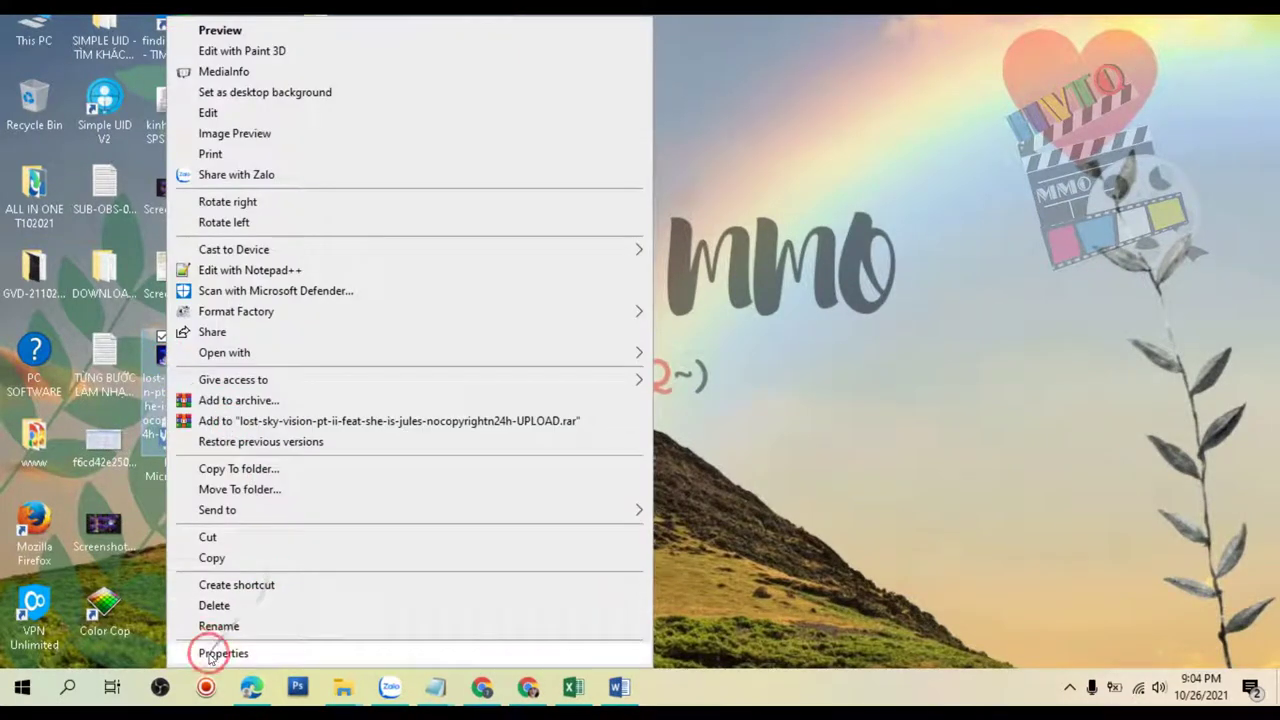
{"action": "left_click", "coordinate": [220, 651]}
{"action": "left_click", "coordinate": [294, 229]}
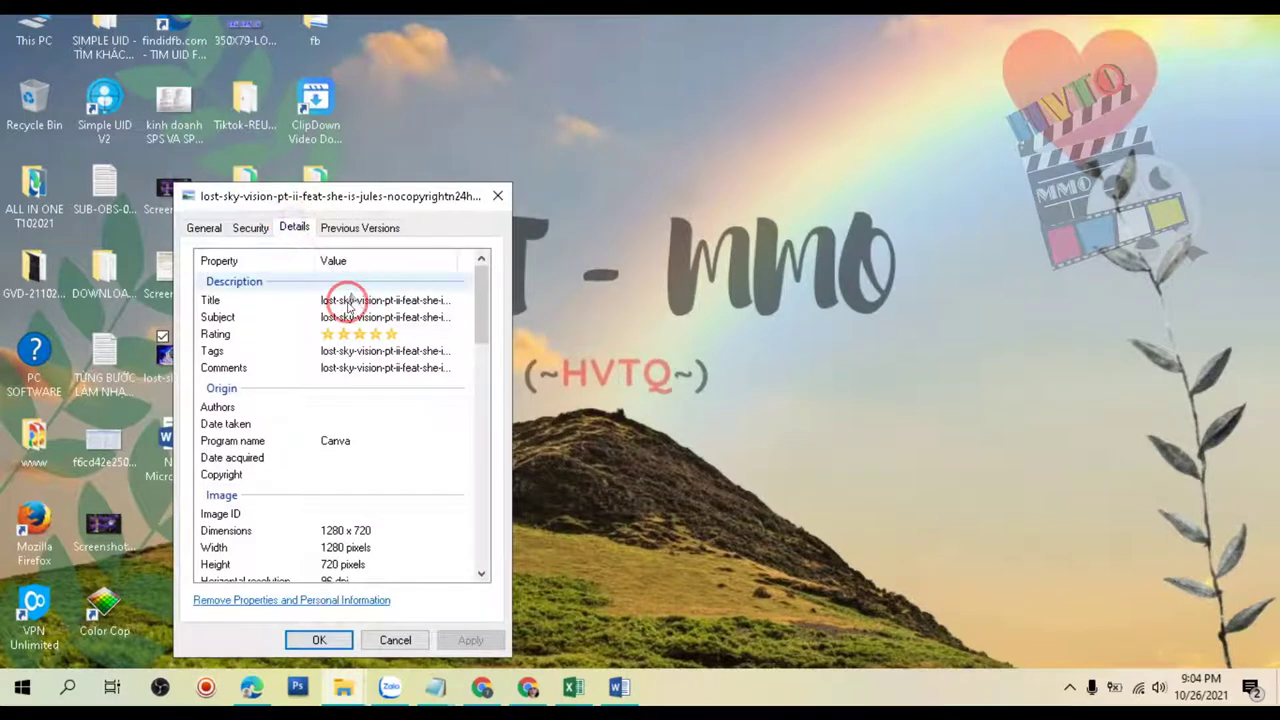
{"action": "left_click", "coordinate": [400, 400]}
{"action": "left_click", "coordinate": [400, 400]}
{"action": "key", "text": "ctrl+v"}
{"action": "left_click", "coordinate": [319, 640]}
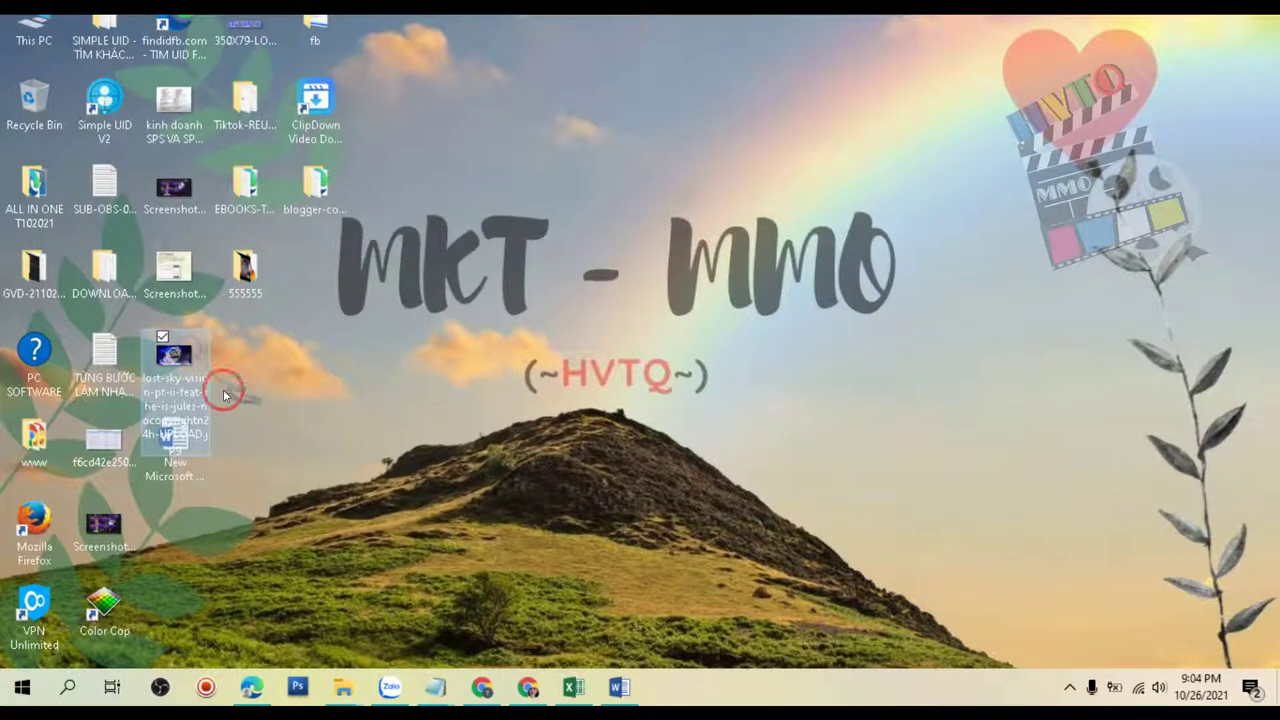
Review the UPLOAD thumbnail's title, subject, rating, tags, comments, authors and dimensions in its detail properties.
{"action": "right_click", "coordinate": [172, 385]}
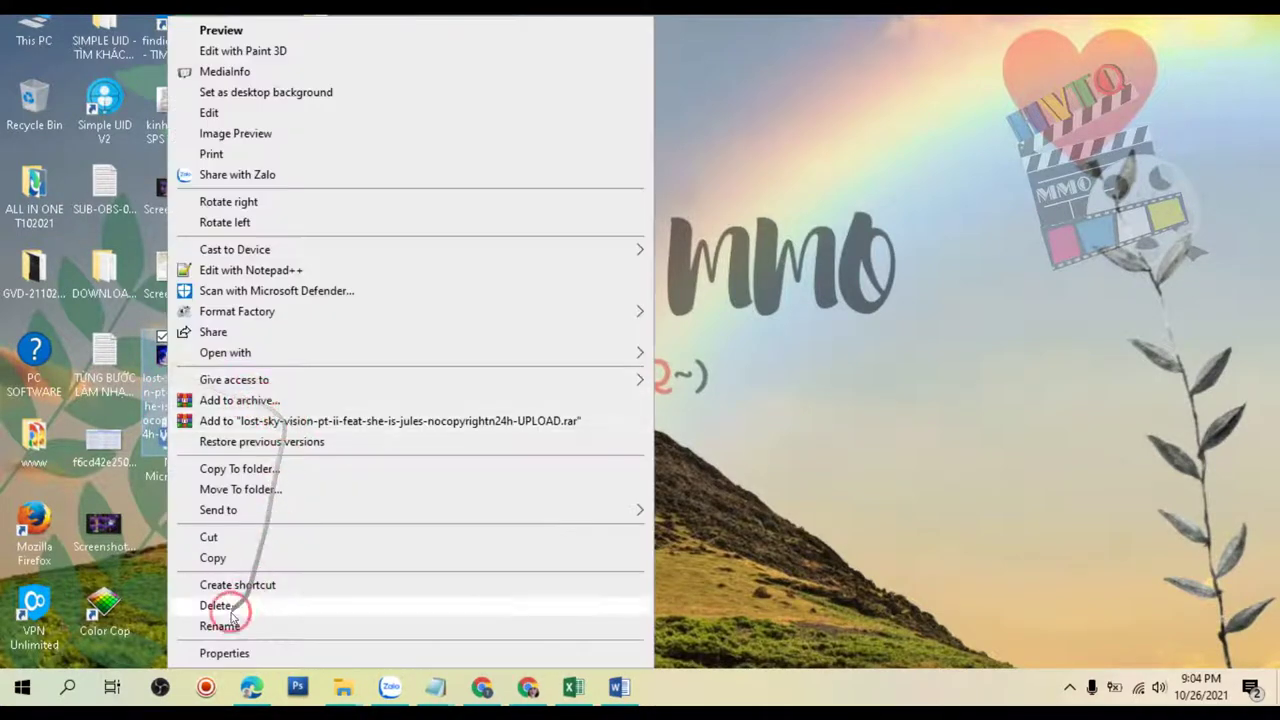
{"action": "left_click", "coordinate": [215, 652]}
{"action": "left_click", "coordinate": [293, 227]}
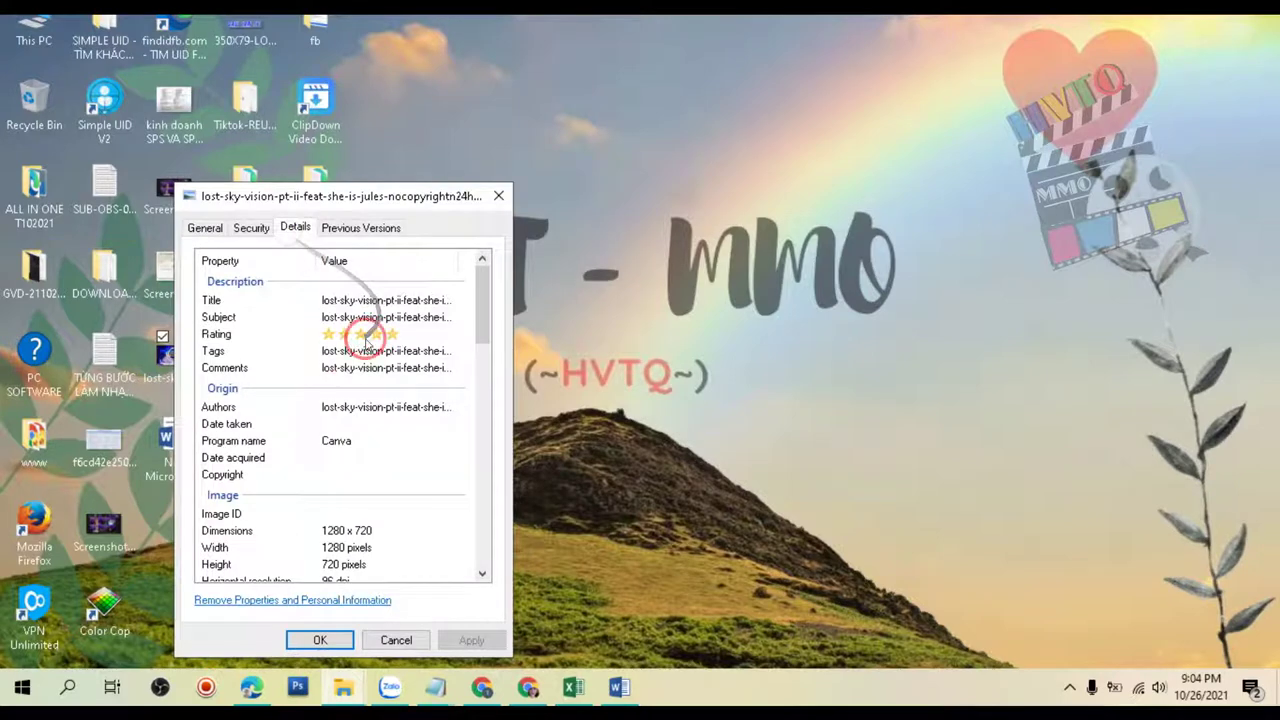
{"action": "left_click", "coordinate": [320, 640]}
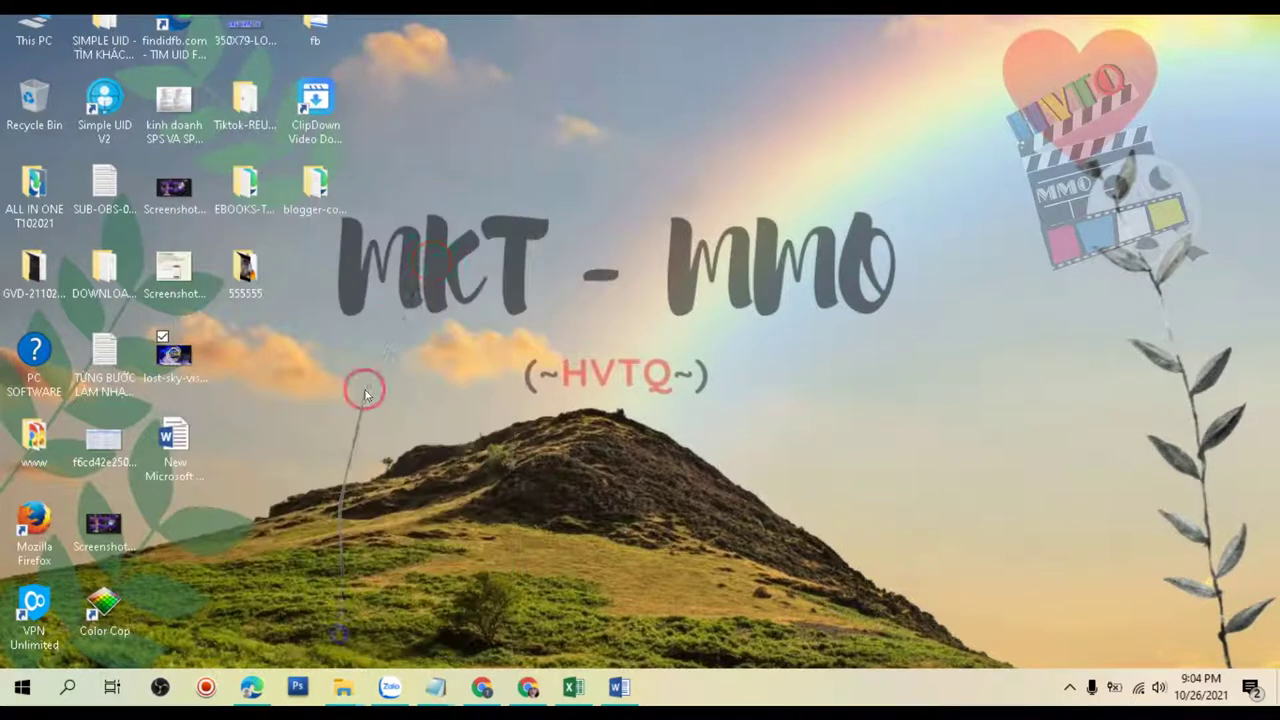
In the Word step list, add "XONG !!!" on the line below "BƯỚC 5: TẢI ẢNH THUMBNAIL".
{"action": "left_click", "coordinate": [627, 697]}
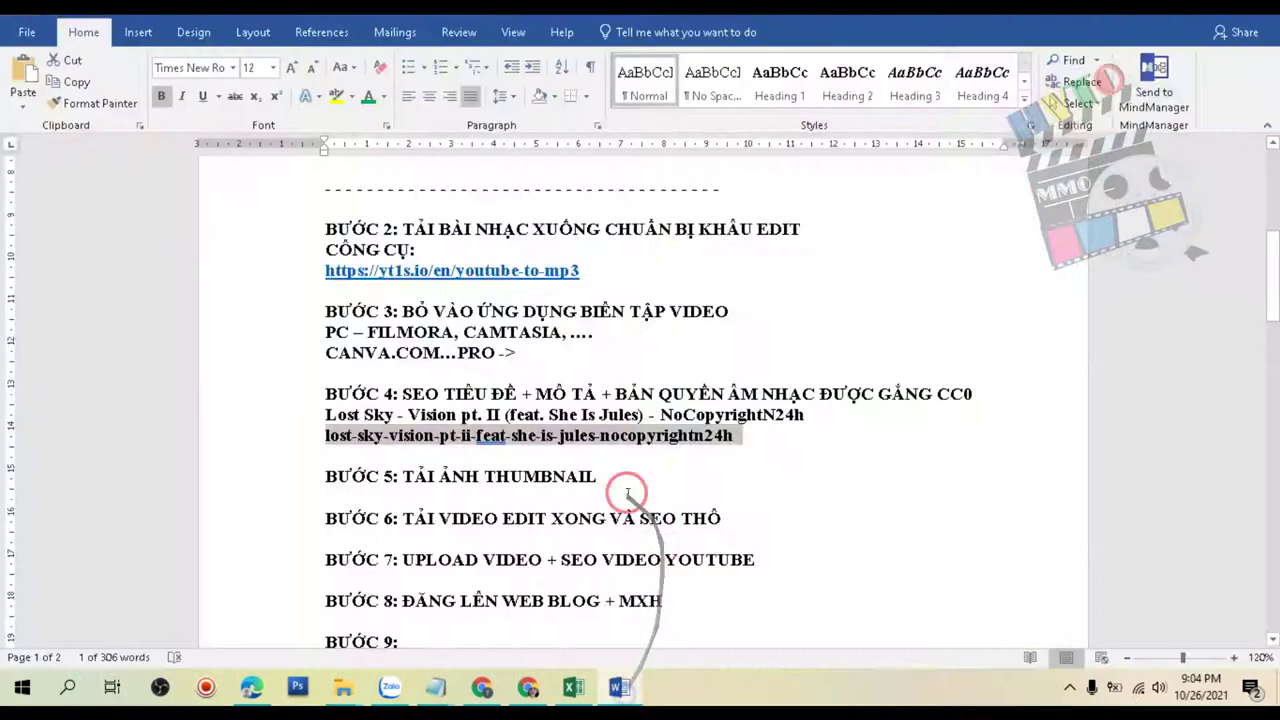
{"action": "left_click", "coordinate": [424, 442]}
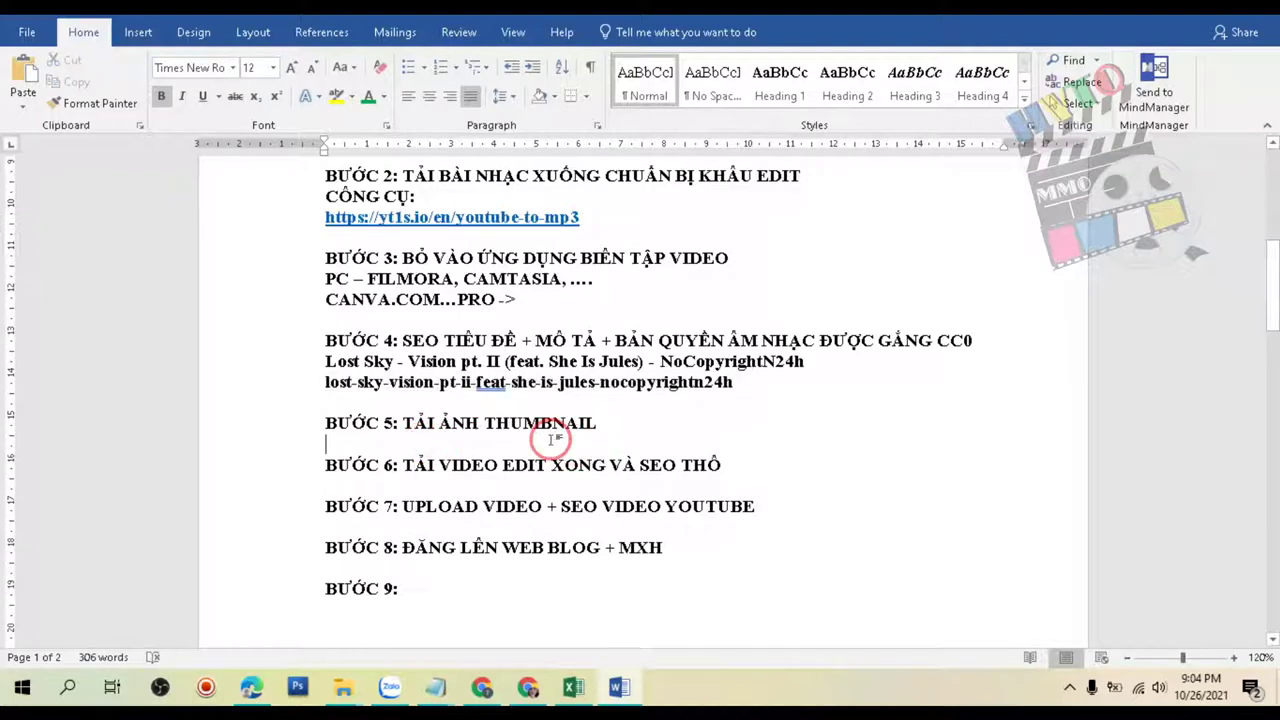
{"action": "type", "text": "XONG !!!"}
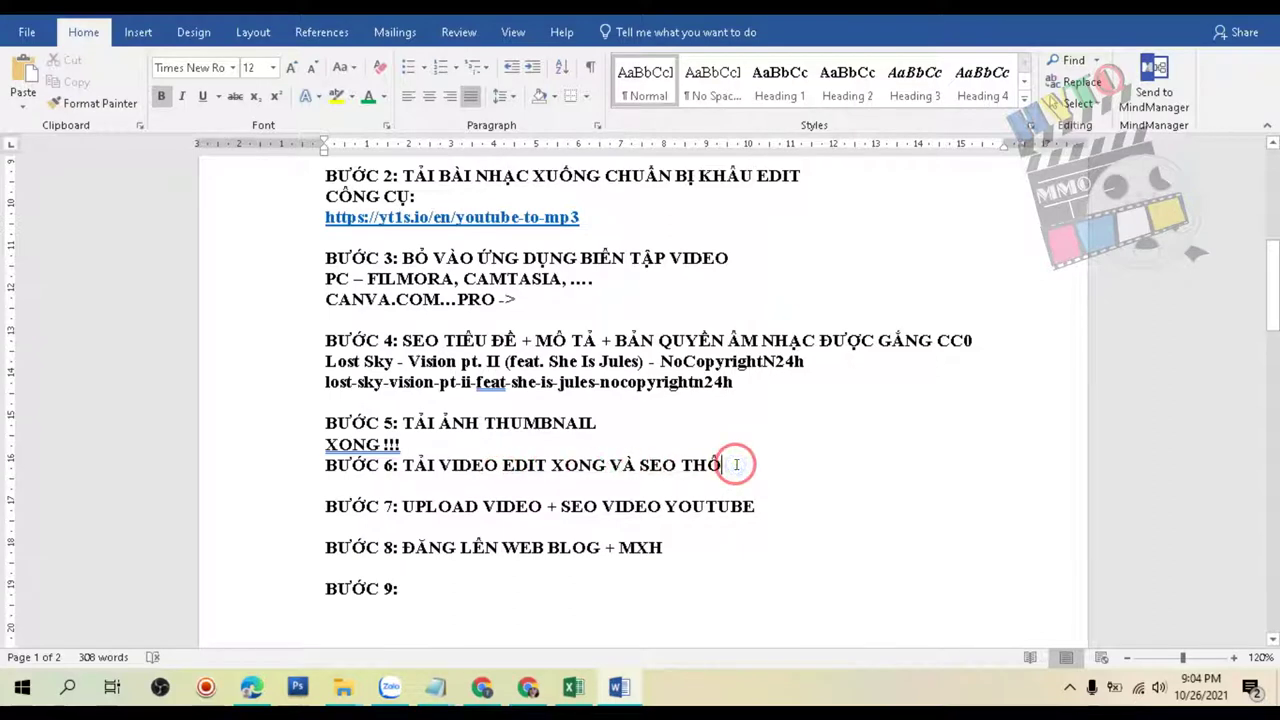
{"action": "left_click_drag", "start_coordinate": [748, 466], "coordinate": [329, 466]}
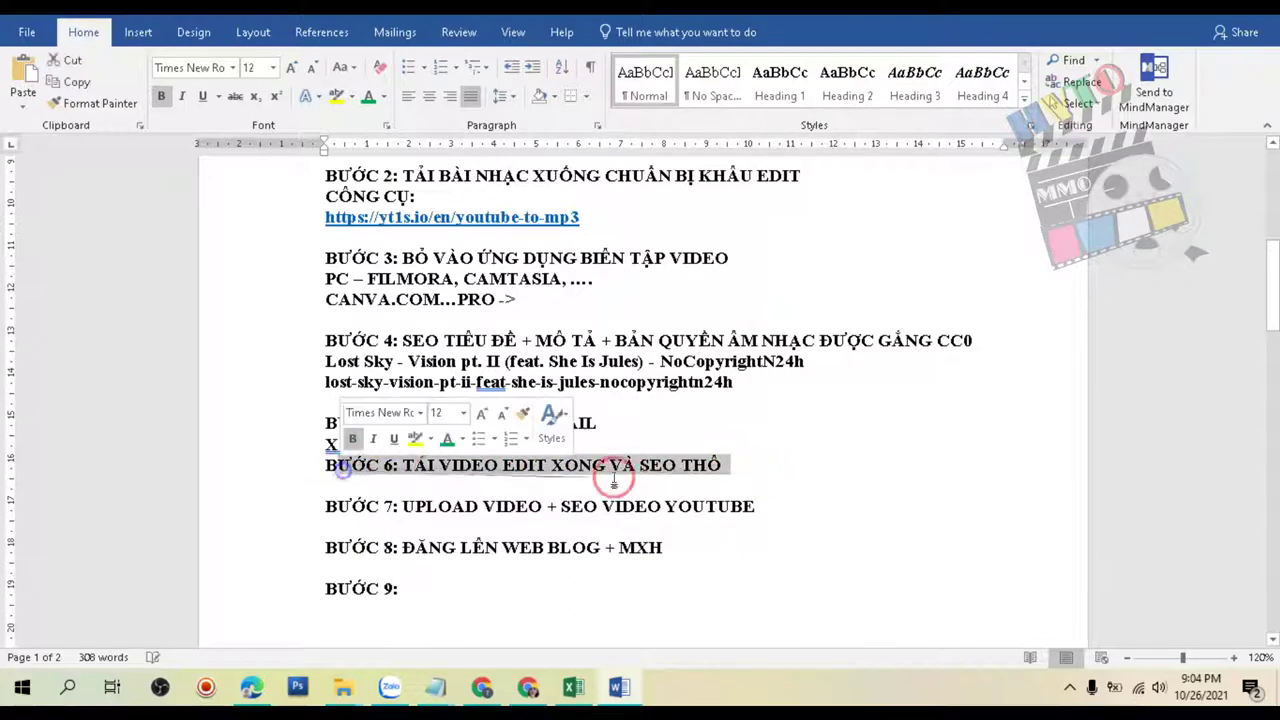
{"action": "left_click", "coordinate": [730, 444]}
{"action": "scroll", "coordinate": [620, 268], "scroll_direction": "up", "scroll_amount": 1}
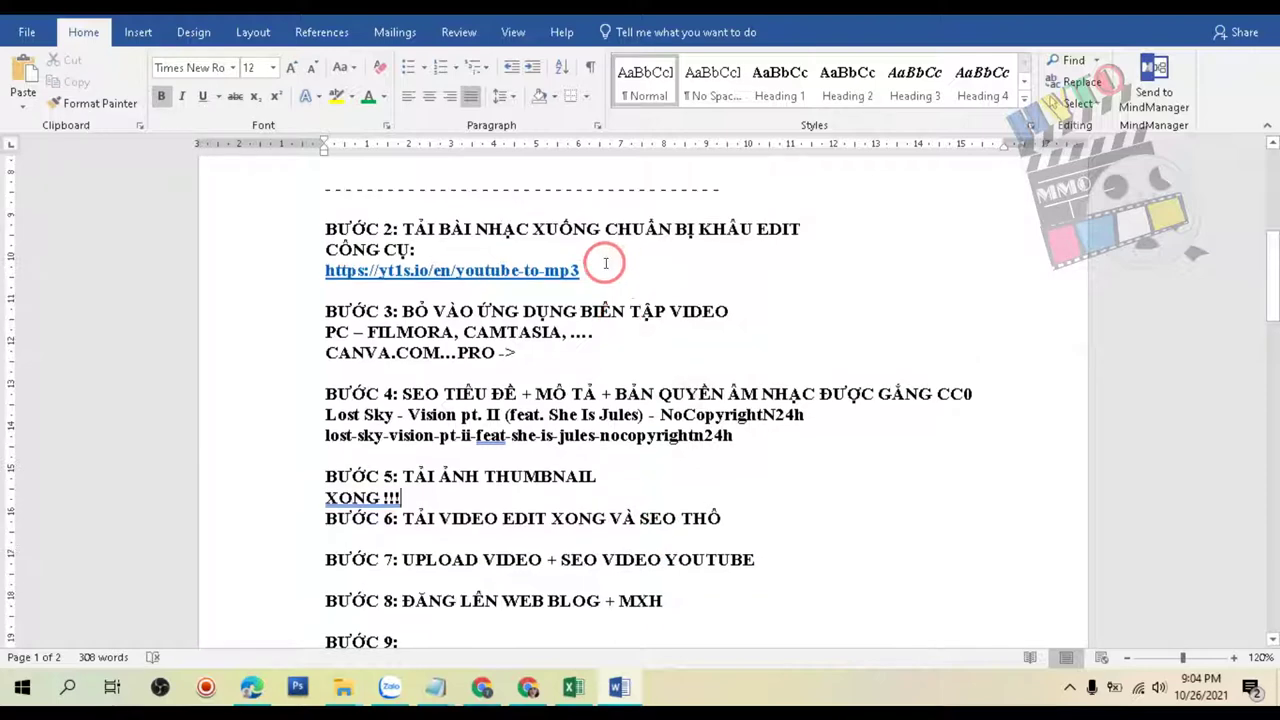
{"action": "scroll", "coordinate": [620, 268], "scroll_direction": "up", "scroll_amount": 2}
{"action": "scroll", "coordinate": [655, 255], "scroll_direction": "up", "scroll_amount": 2}
{"action": "scroll", "coordinate": [670, 278], "scroll_direction": "down", "scroll_amount": 5}
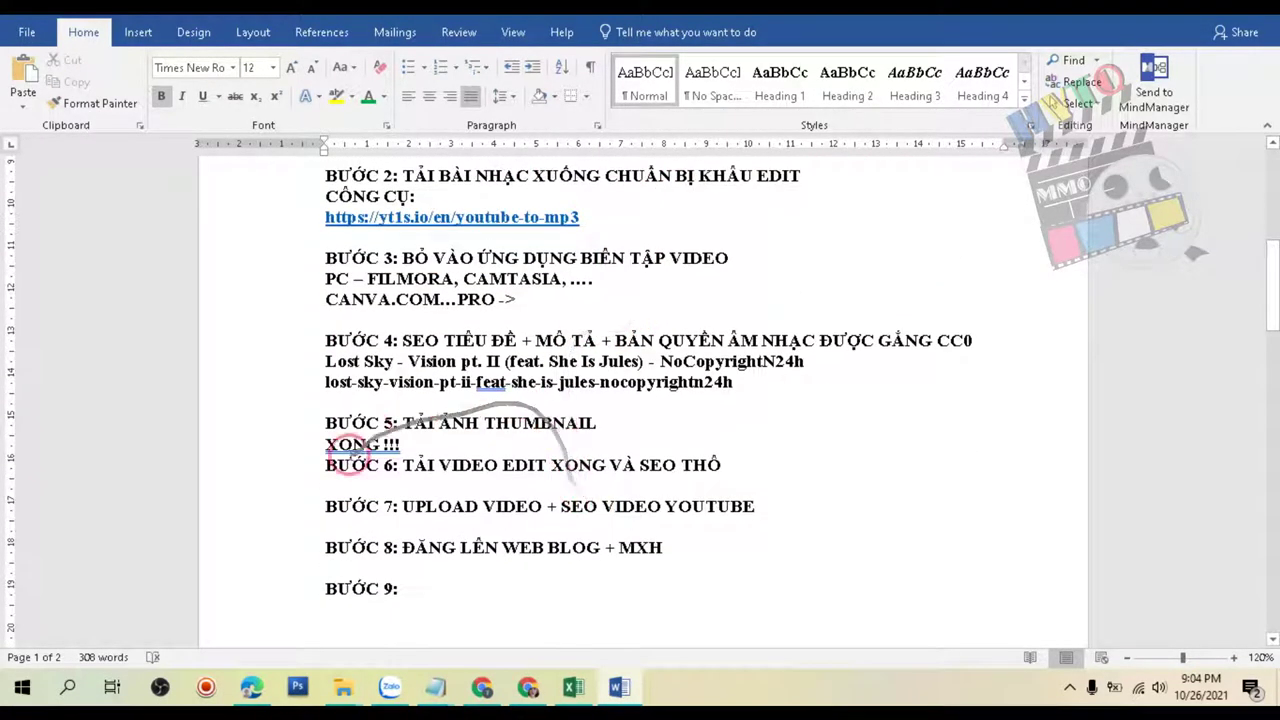
{"action": "mouse_move", "coordinate": [432, 687]}
{"action": "left_click", "coordinate": [495, 600]}
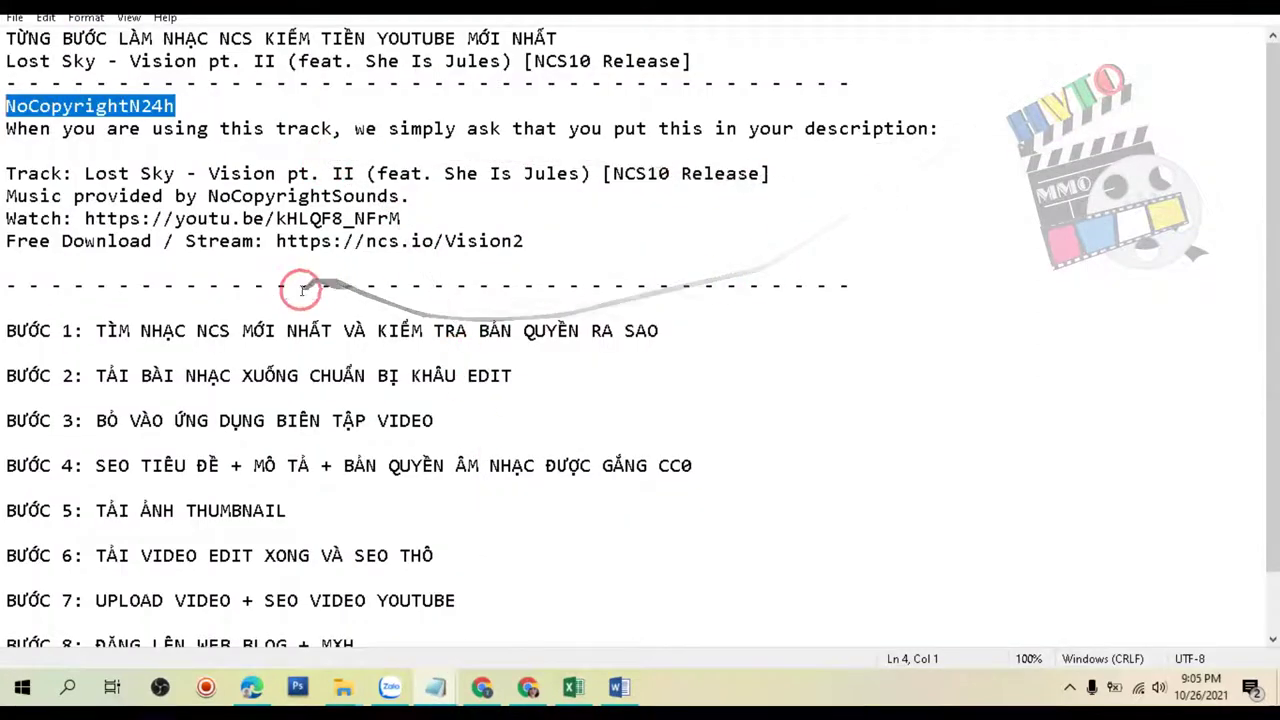
Copy the slug lost-sky-vision-pt-ii-feat-she-is-jules-nocopyrightn24h from the slug generator page in the browser.
{"action": "left_click", "coordinate": [251, 687]}
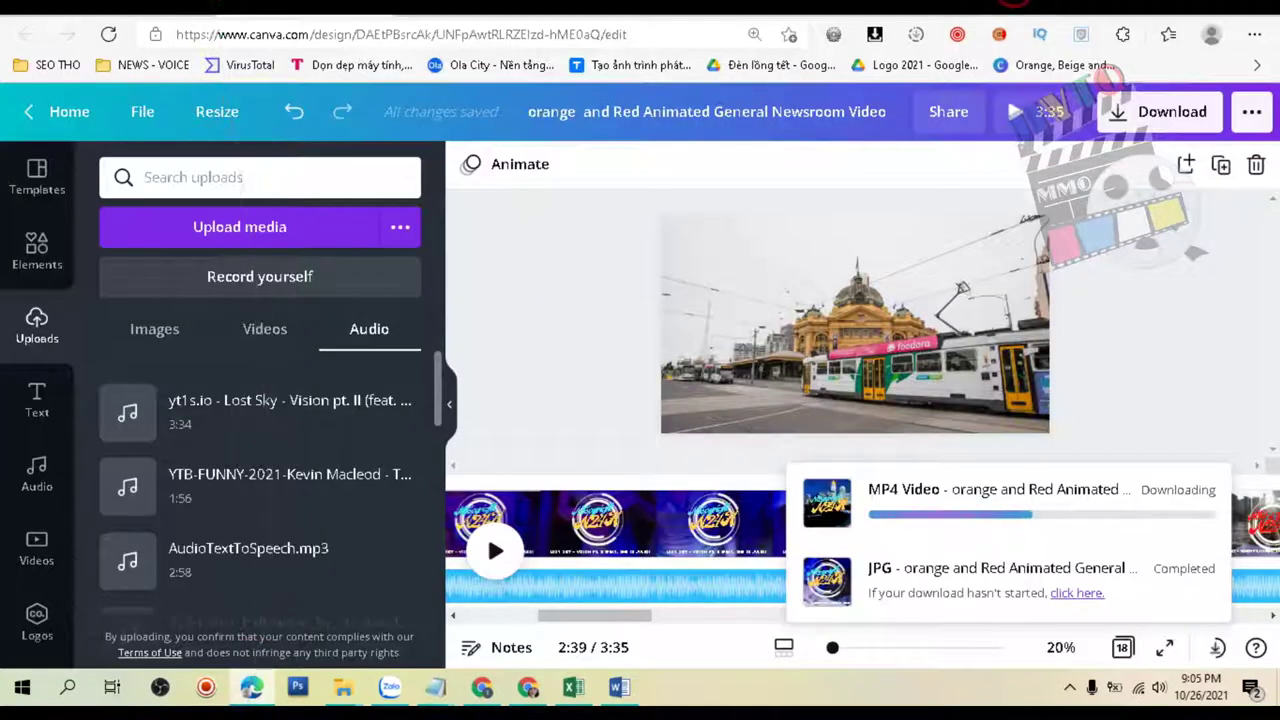
{"action": "left_click", "coordinate": [195, 8]}
{"action": "left_click_drag", "start_coordinate": [371, 220], "coordinate": [9, 245]}
{"action": "key", "text": "ctrl+c"}
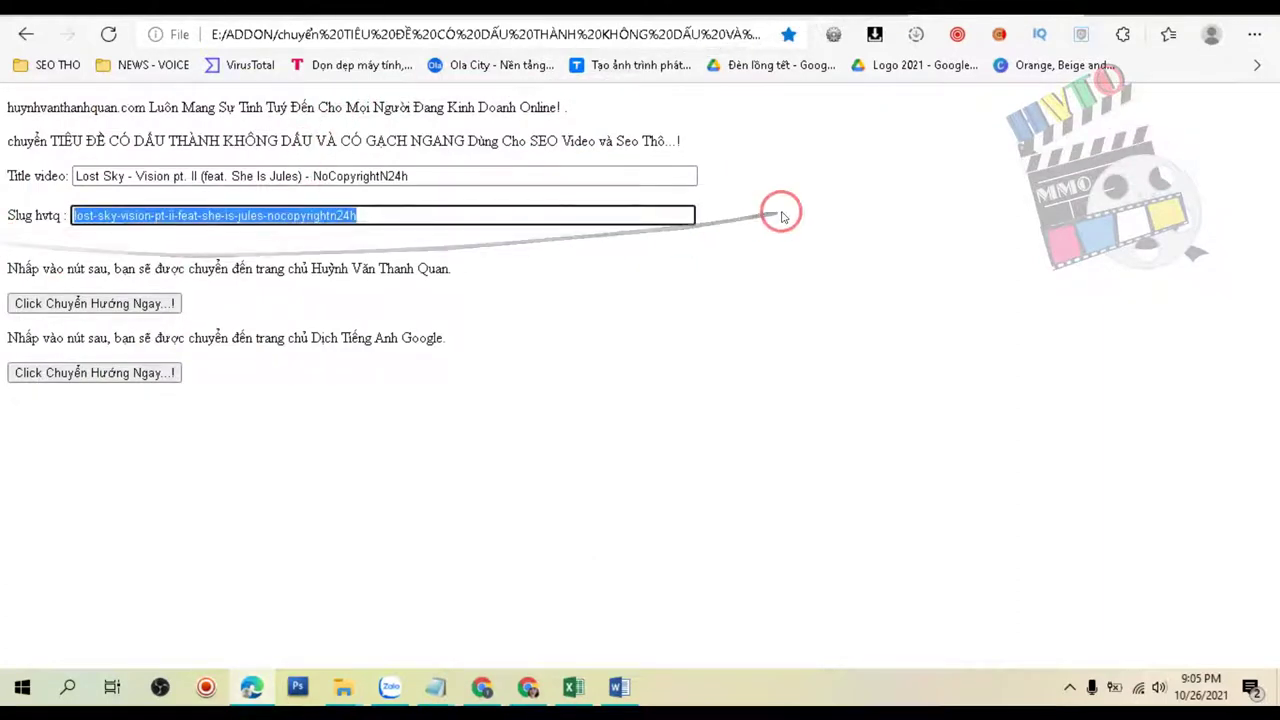
In the Word step list, add "SEO THÔ" after "XONG !!!" and paste the slug below both that line and the BƯỚC 6 heading.
{"action": "left_click", "coordinate": [619, 687]}
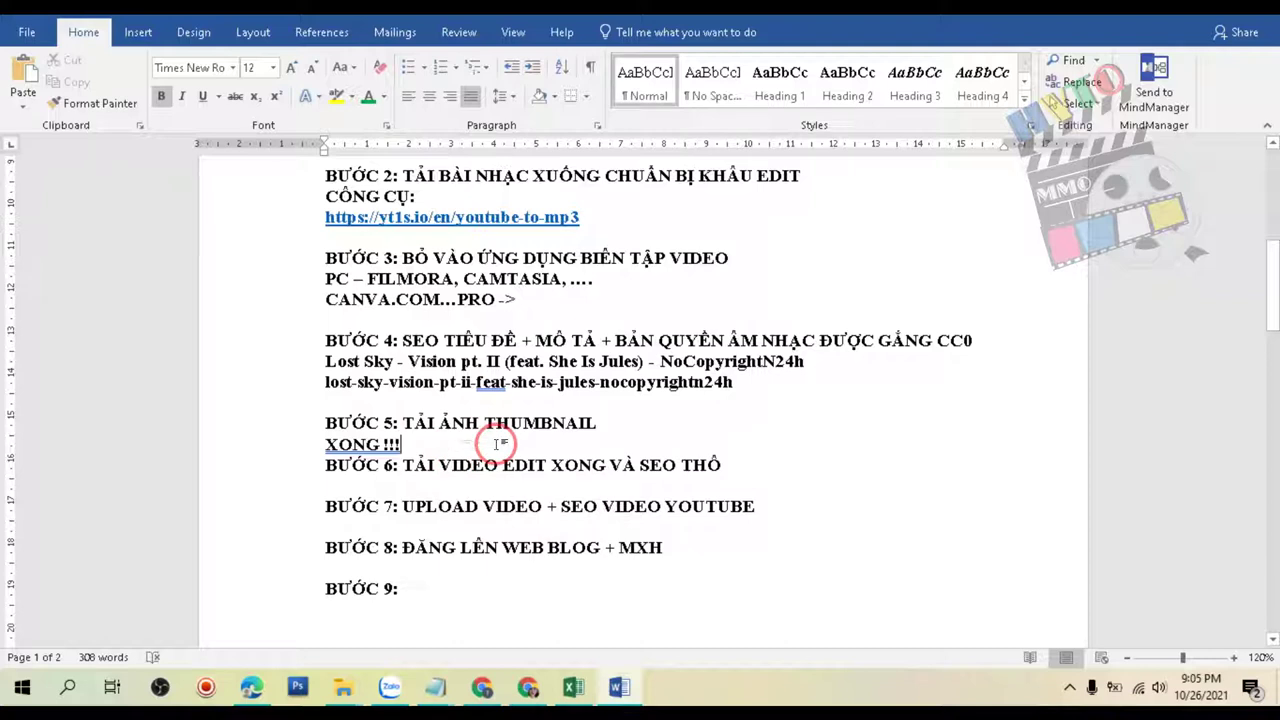
{"action": "key", "text": "Return"}
{"action": "key", "text": "ctrl+v"}
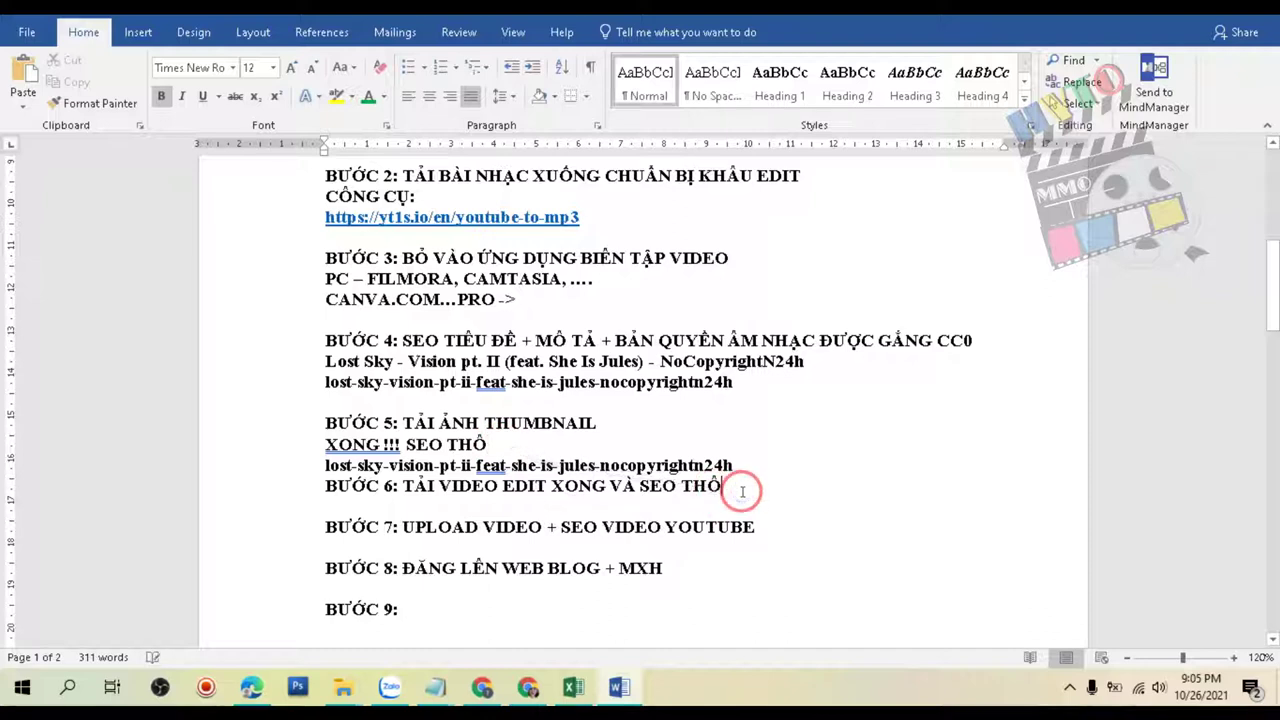
{"action": "key", "text": "Return"}
{"action": "key", "text": "ctrl+v"}
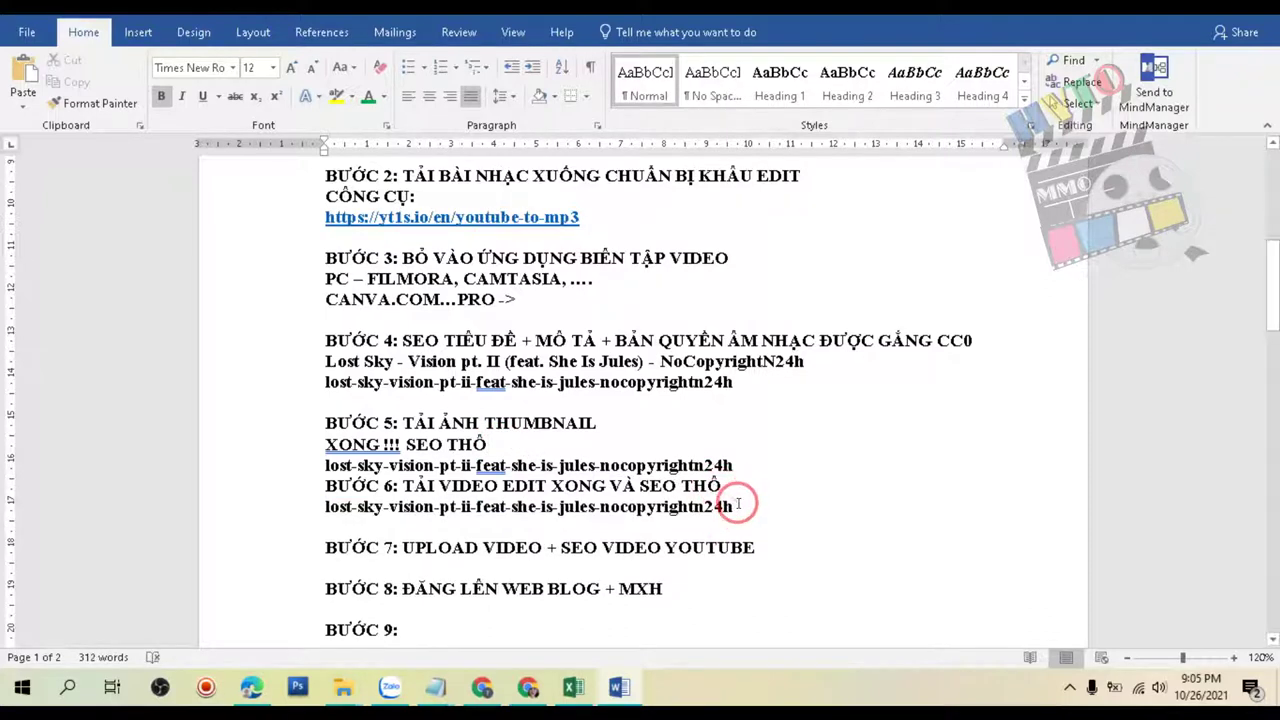
{"action": "left_click_drag", "start_coordinate": [660, 512], "coordinate": [314, 506]}
{"action": "left_click", "coordinate": [733, 548]}
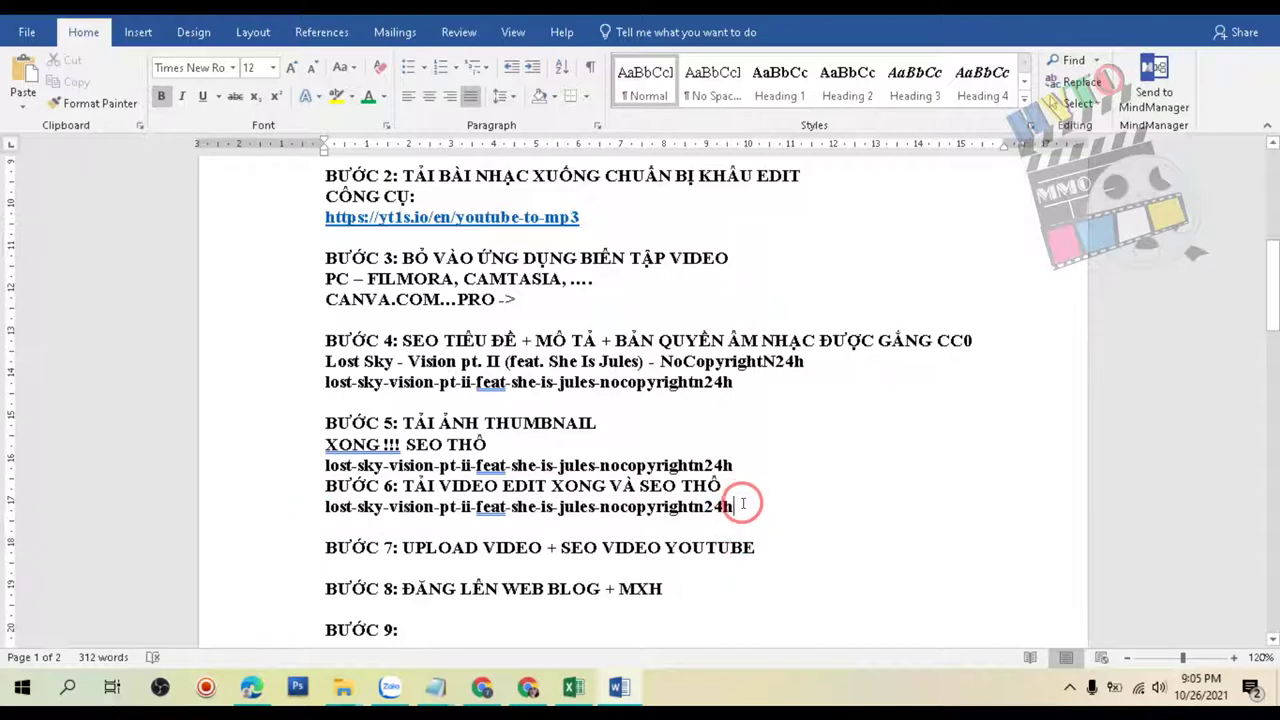
Examine the Lost Sky track's YouTube description, credit text and video tags, and compare them with the Notepad notes.
{"action": "left_click", "coordinate": [251, 687]}
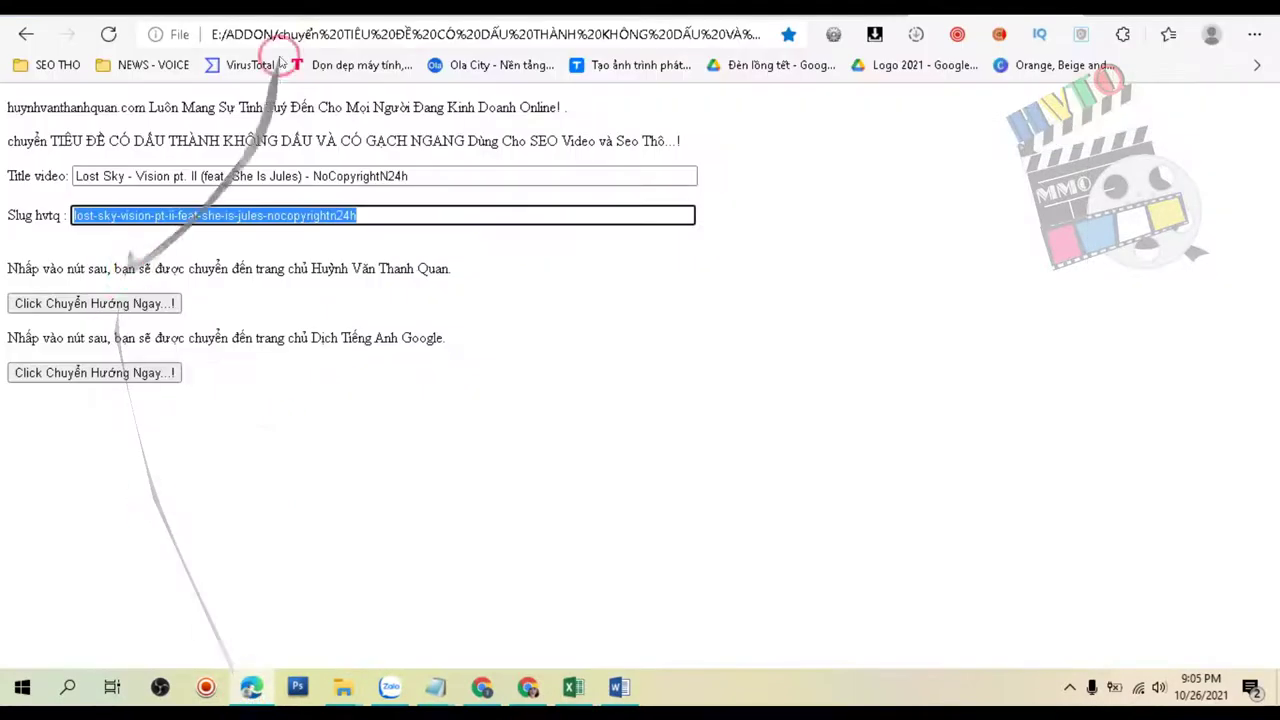
{"action": "left_click", "coordinate": [665, 4]}
{"action": "scroll", "coordinate": [561, 284], "scroll_direction": "down", "scroll_amount": 10}
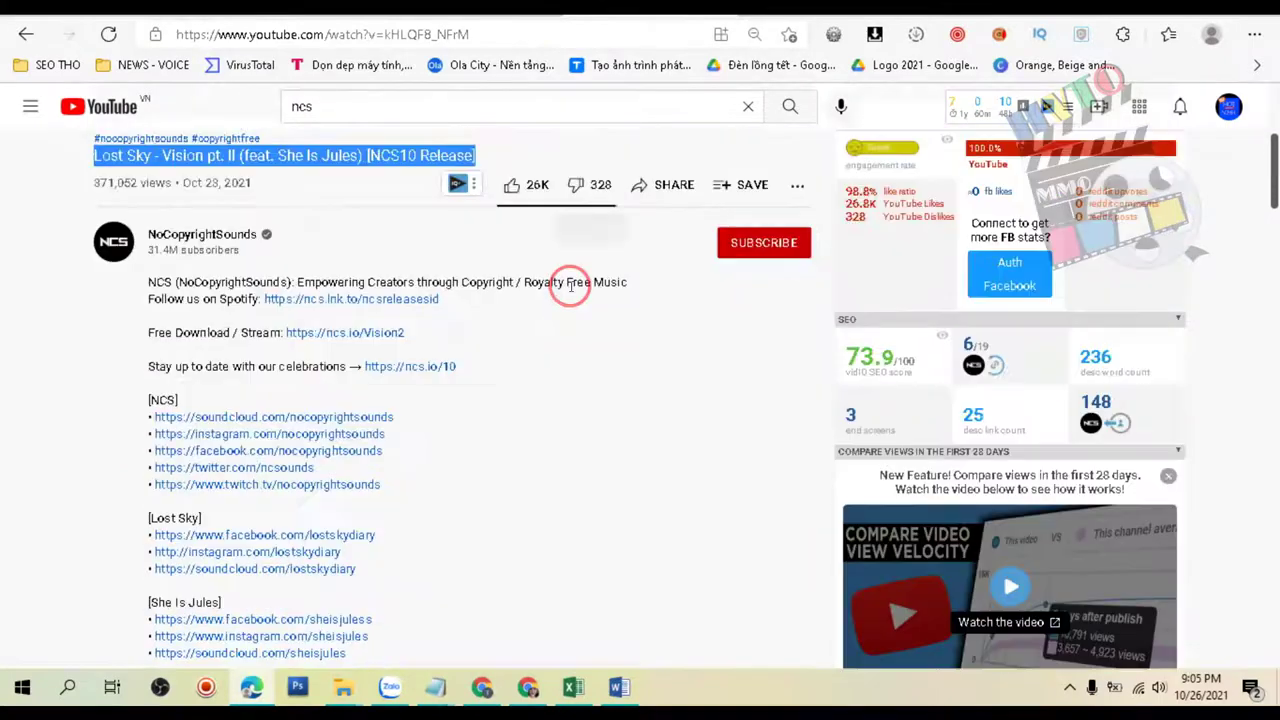
{"action": "scroll", "coordinate": [551, 291], "scroll_direction": "down", "scroll_amount": 2}
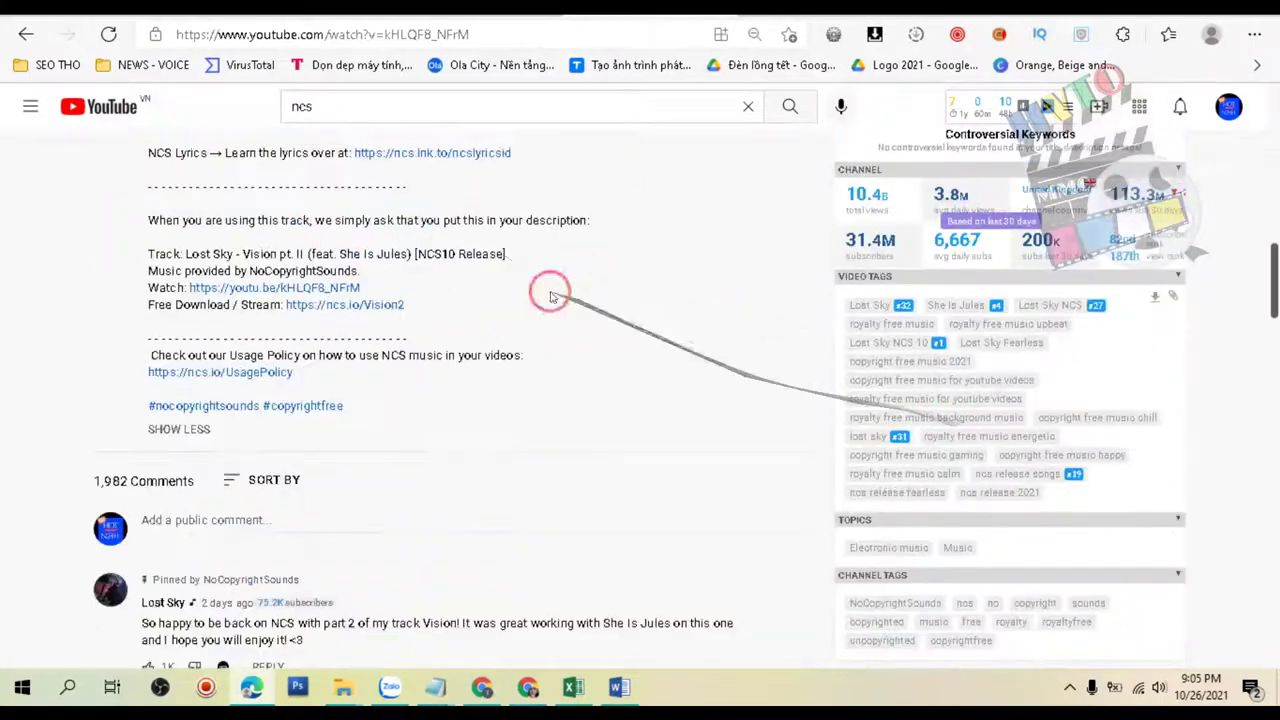
{"action": "scroll", "coordinate": [534, 257], "scroll_direction": "up", "scroll_amount": 2}
{"action": "scroll", "coordinate": [600, 280], "scroll_direction": "down", "scroll_amount": 1}
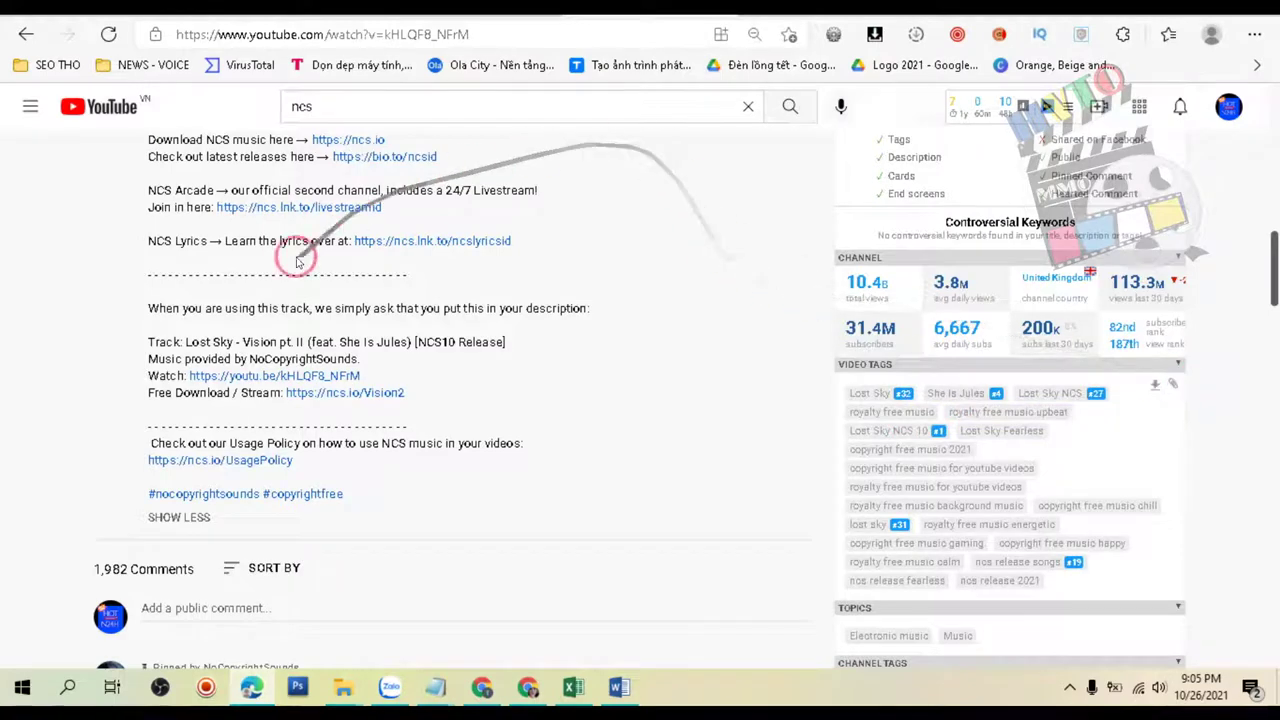
{"action": "mouse_move", "coordinate": [433, 687]}
{"action": "left_click", "coordinate": [505, 605]}
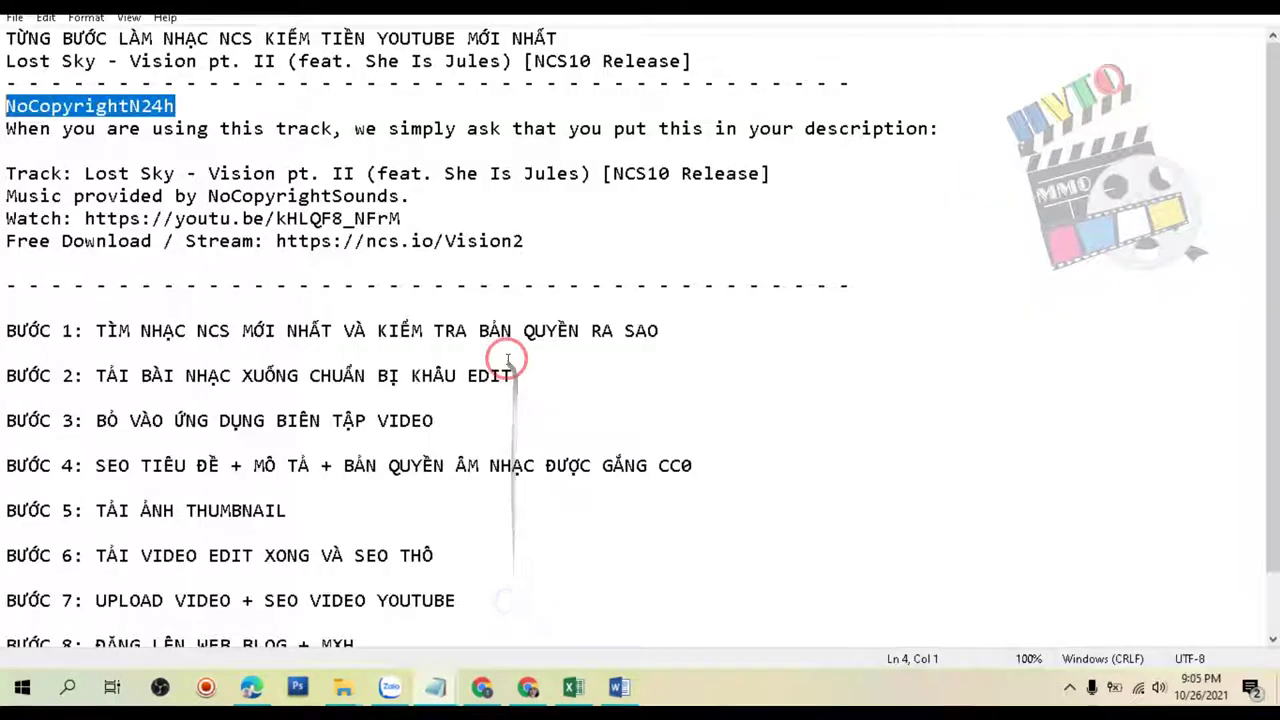
Paste the video tag list, from "Lost Sky" to "ncs release 2021", below the BƯỚC 6 heading in Notepad and select it for copying.
{"action": "scroll", "coordinate": [500, 350], "scroll_direction": "down", "scroll_amount": 1}
{"action": "left_click", "coordinate": [188, 611]}
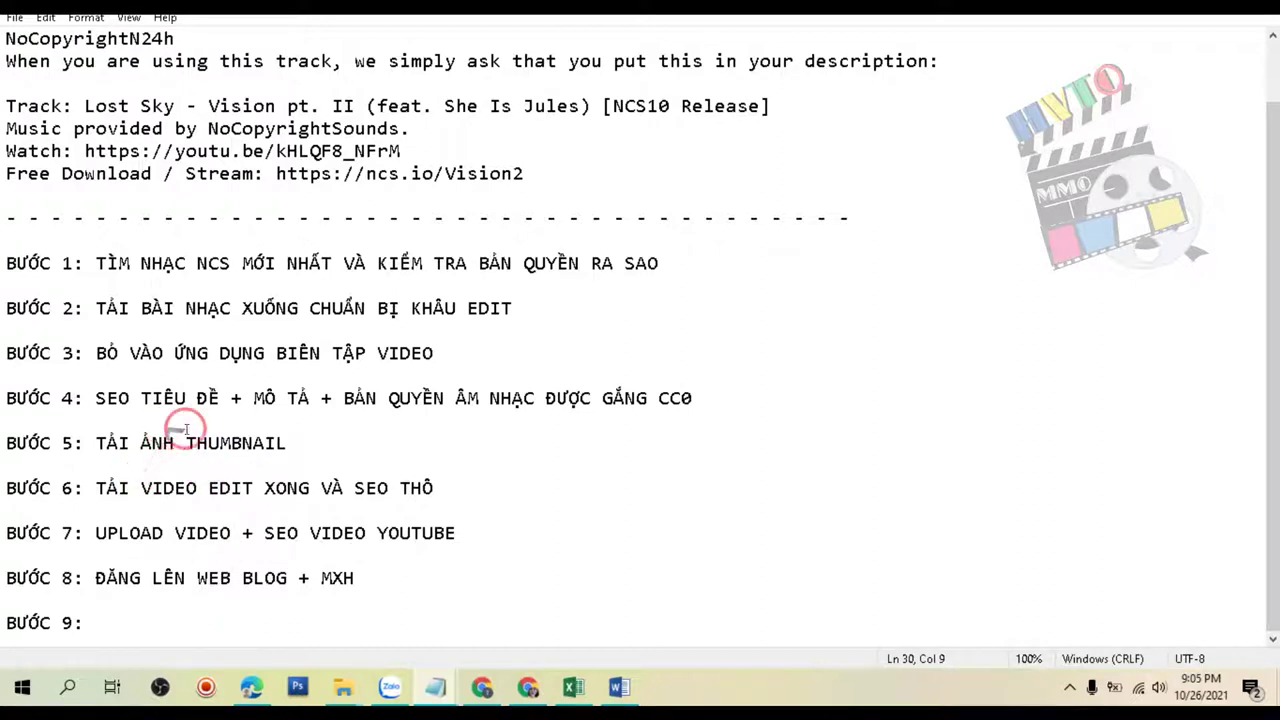
{"action": "left_click", "coordinate": [435, 503]}
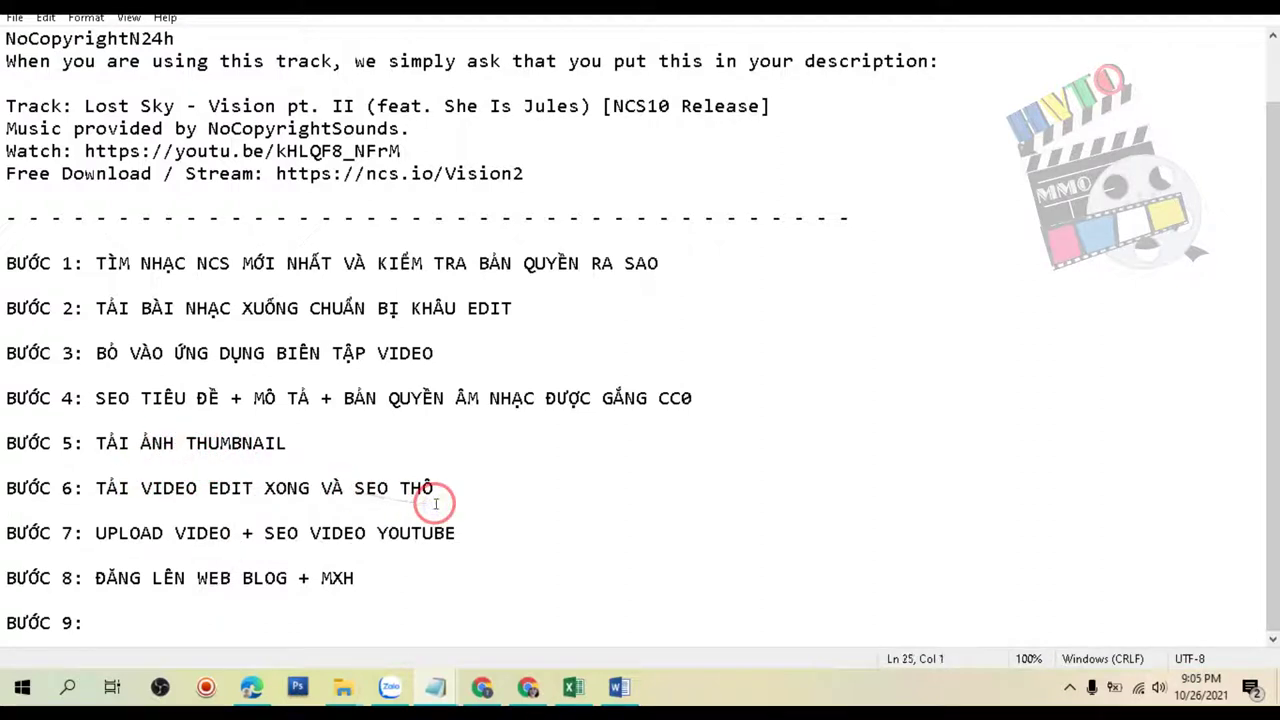
{"action": "key", "text": "Return"}
{"action": "type", "text": "Lost Sky,She Is Jules,Lost Sky NCS,royalty free music,royalty free music upbeat,Lost Sky NCS 10,Lost Sky Fearless,copyright free music 2021,copyright free music for youtube videos,royalty free music for youtube videos,royalty free music background music,copyright free music chill,lost sky,royalty free music energetic,copyright free music gaming,copyright free music happy,royalty free music calm,ncs release songs,ncs release fearless,ncs release 2021"}
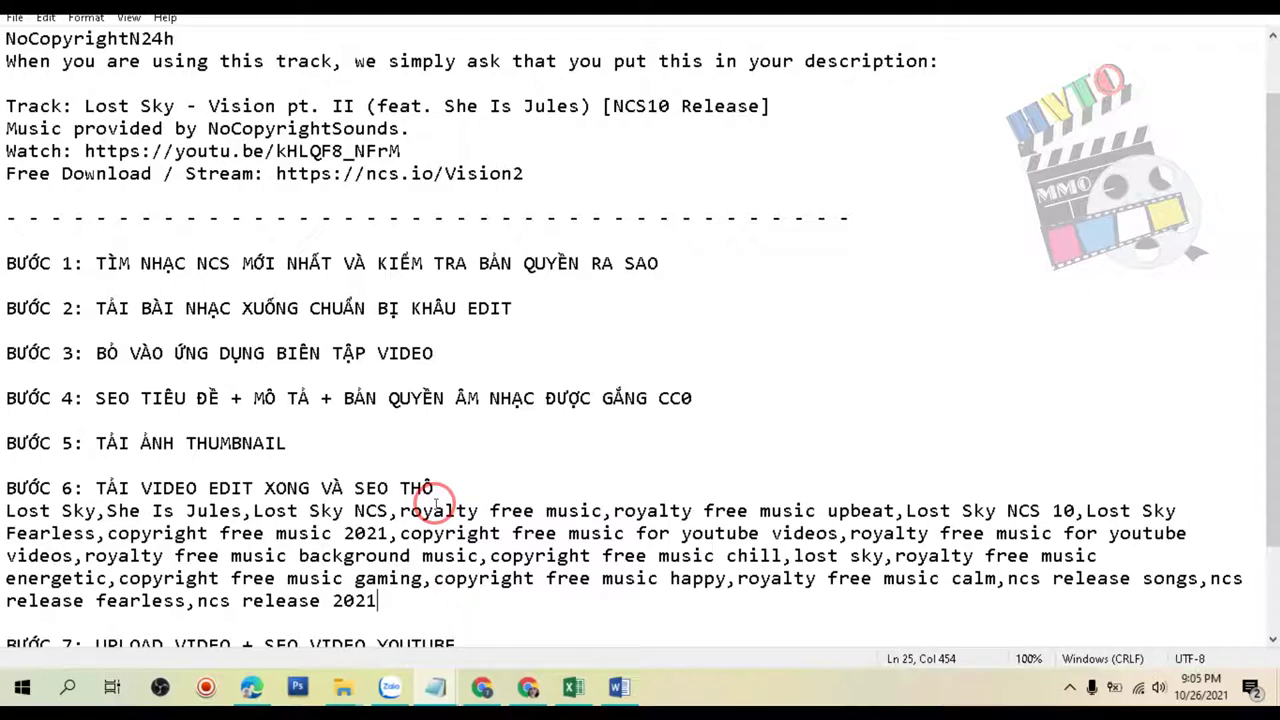
{"action": "left_click_drag", "start_coordinate": [366, 601], "coordinate": [8, 511]}
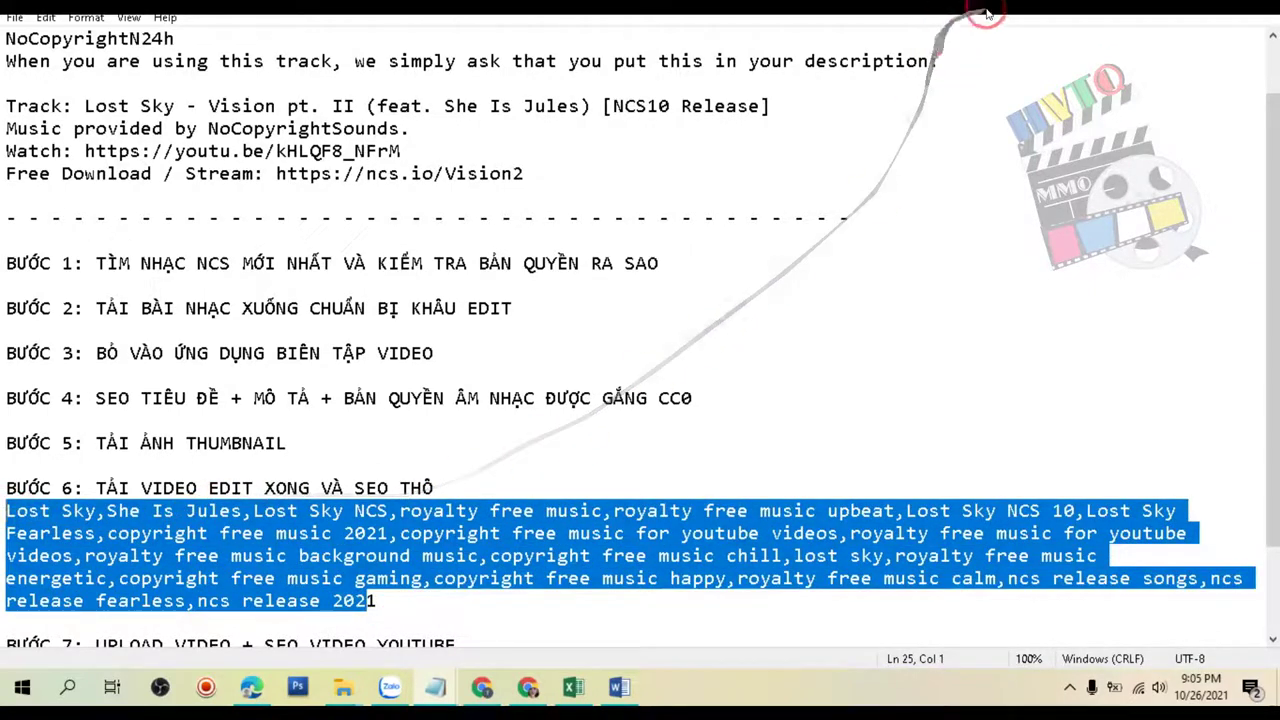
Go to the desktop and paste the copied tag list into the Tags property of the lost-sky-vision thumbnail, then apply it.
{"action": "left_click", "coordinate": [1168, 2]}
{"action": "left_click", "coordinate": [1170, 2]}
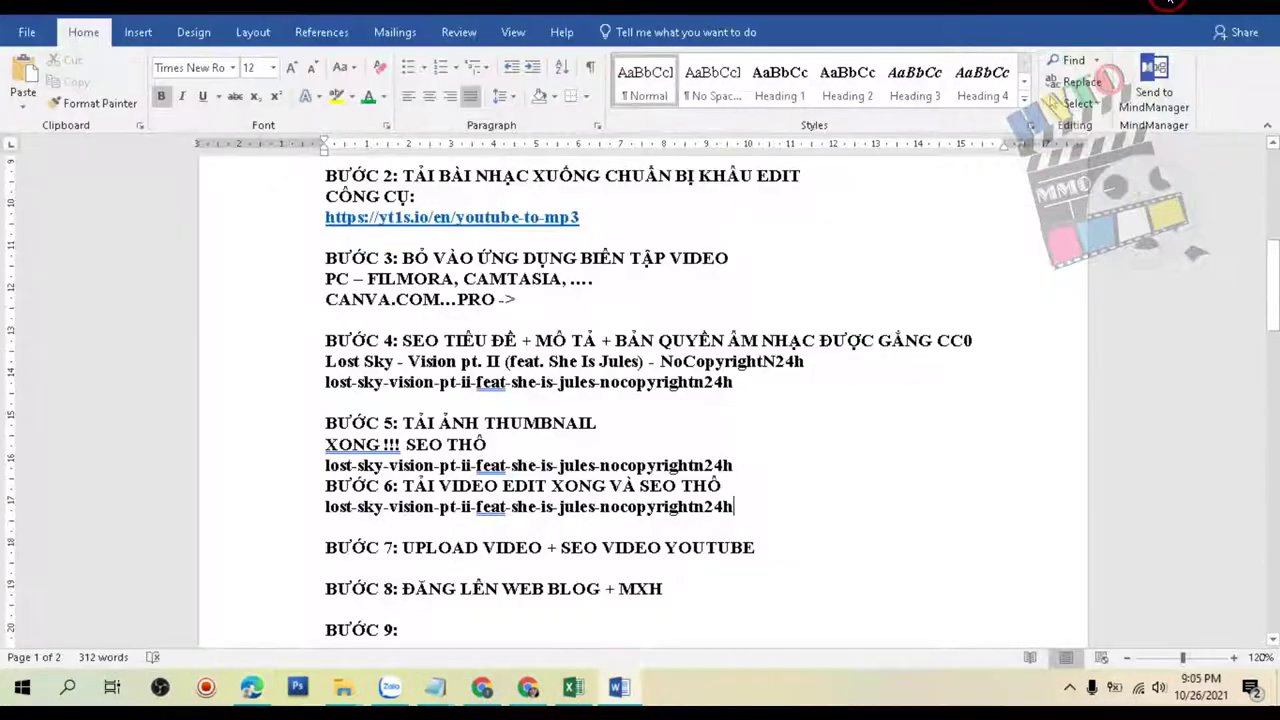
{"action": "left_click", "coordinate": [1168, 2]}
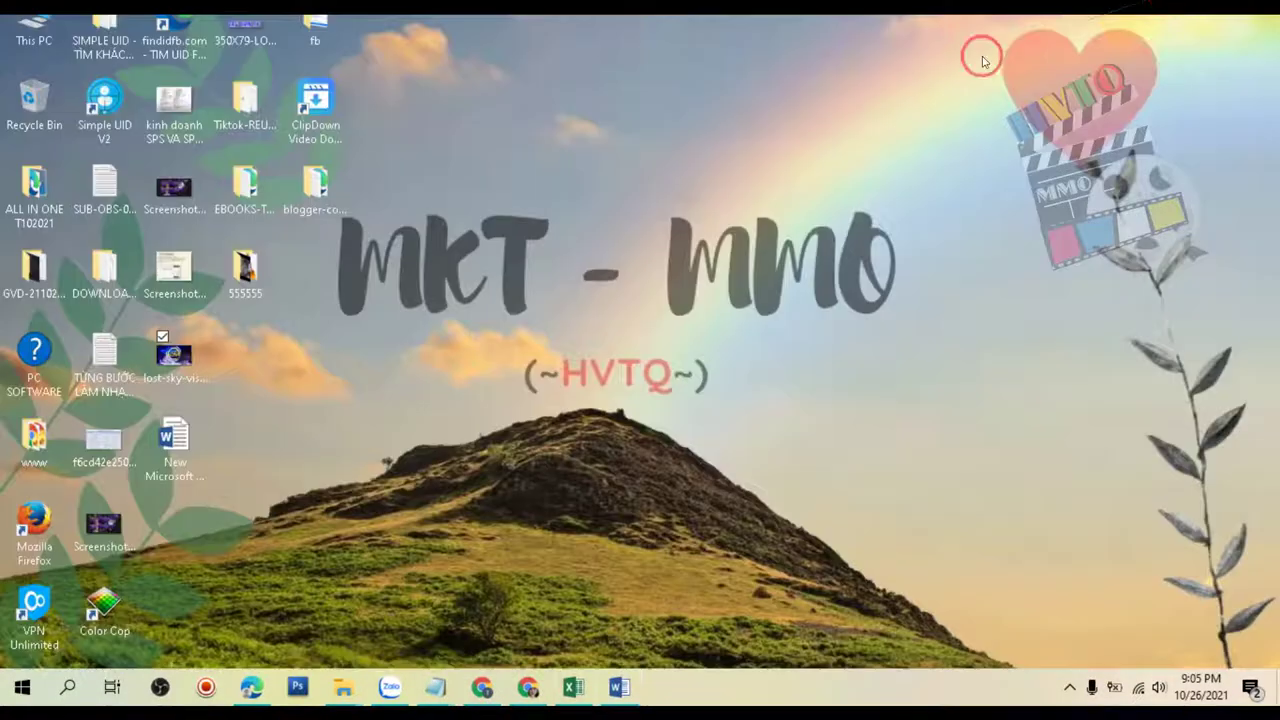
{"action": "right_click", "coordinate": [177, 371]}
{"action": "left_click", "coordinate": [206, 651]}
{"action": "left_click", "coordinate": [308, 228]}
{"action": "left_click", "coordinate": [361, 351]}
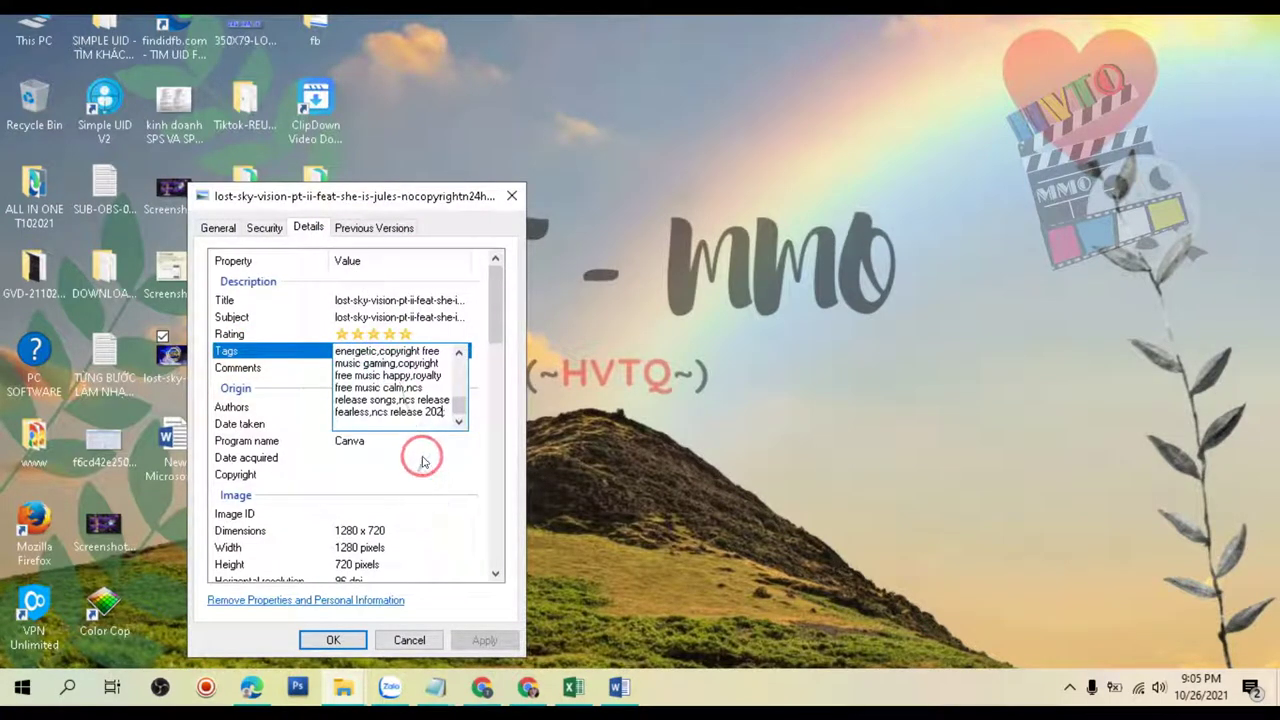
{"action": "left_click", "coordinate": [425, 424]}
{"action": "left_click", "coordinate": [480, 638]}
{"action": "left_click", "coordinate": [411, 638]}
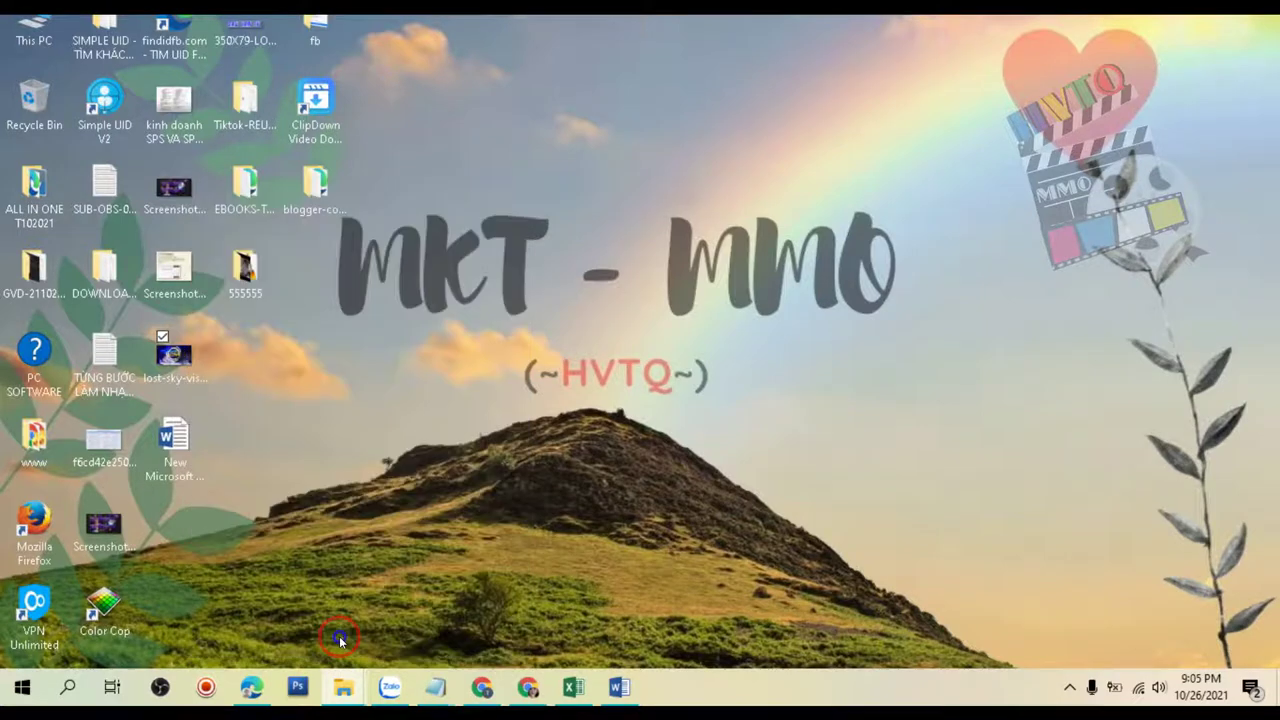
{"action": "left_click", "coordinate": [174, 372]}
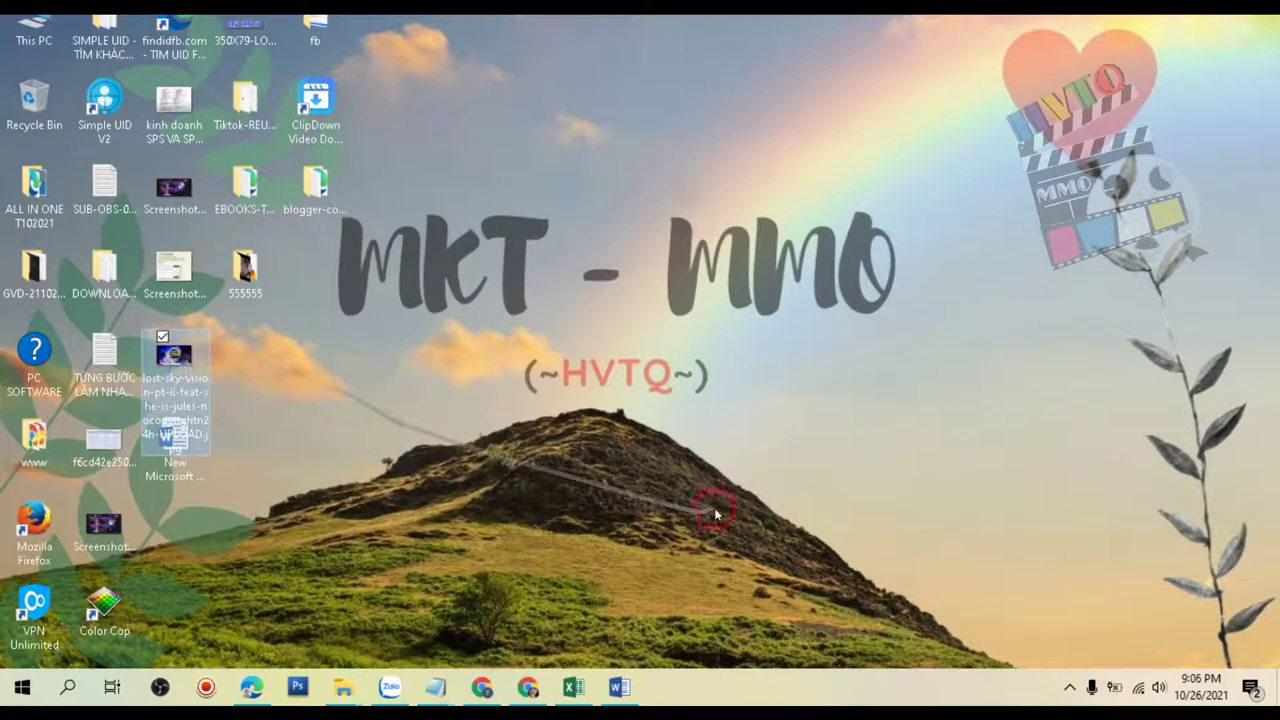
In the Word step list, insert a blank line between the BƯỚC 5 slug and the BƯỚC 6 heading.
{"action": "left_click", "coordinate": [620, 687]}
{"action": "scroll", "coordinate": [684, 488], "scroll_direction": "down", "scroll_amount": 2}
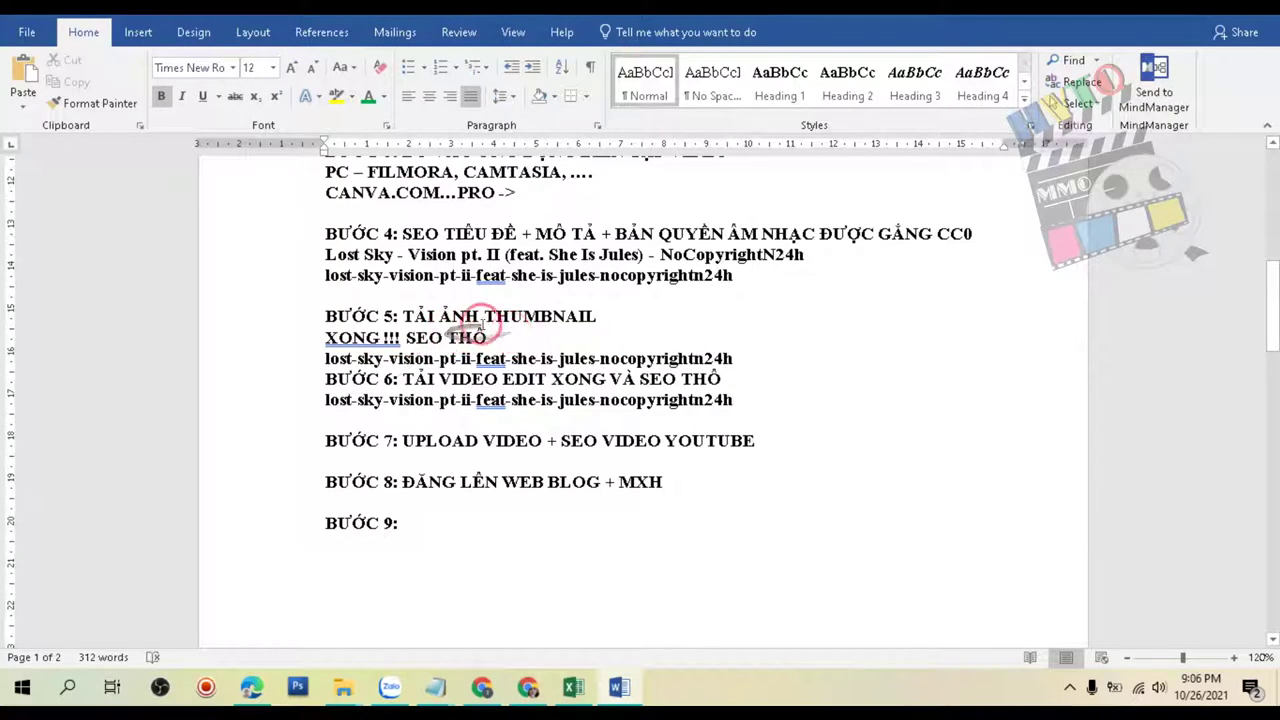
{"action": "scroll", "coordinate": [560, 340], "scroll_direction": "up", "scroll_amount": 1}
{"action": "scroll", "coordinate": [530, 360], "scroll_direction": "down", "scroll_amount": 1}
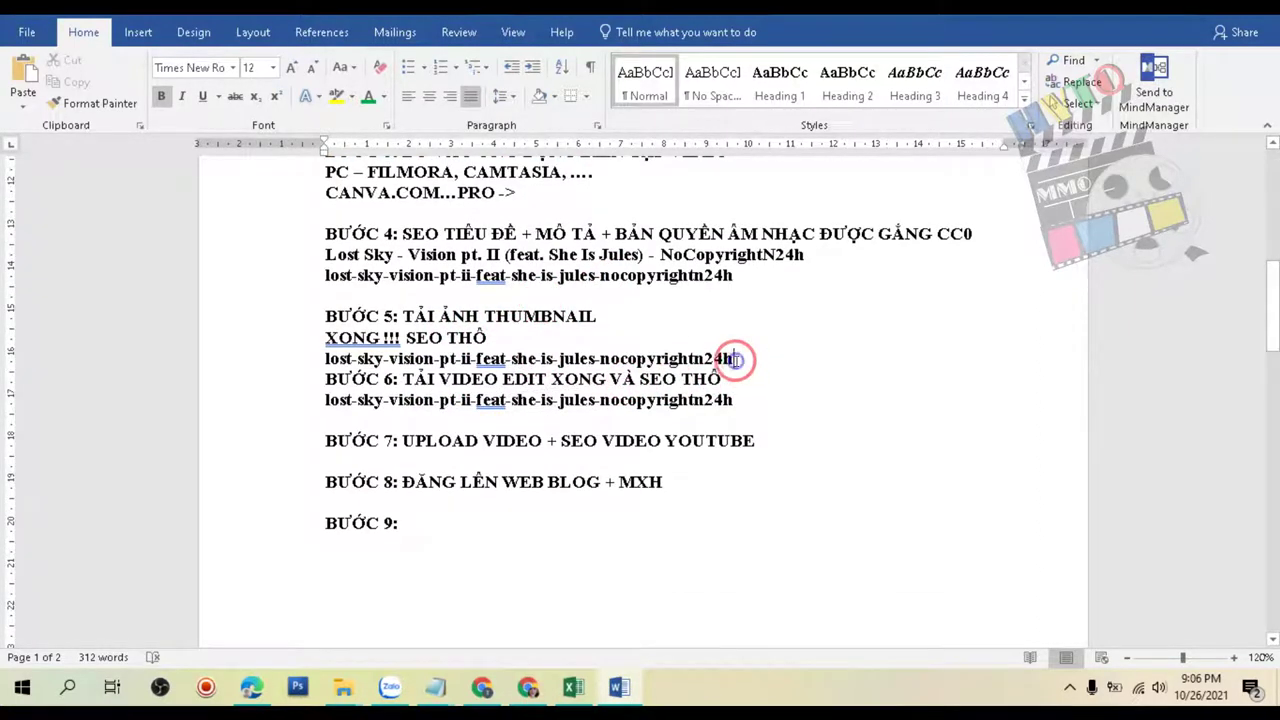
{"action": "key", "text": "Return"}
{"action": "left_click_drag", "start_coordinate": [320, 399], "coordinate": [533, 398]}
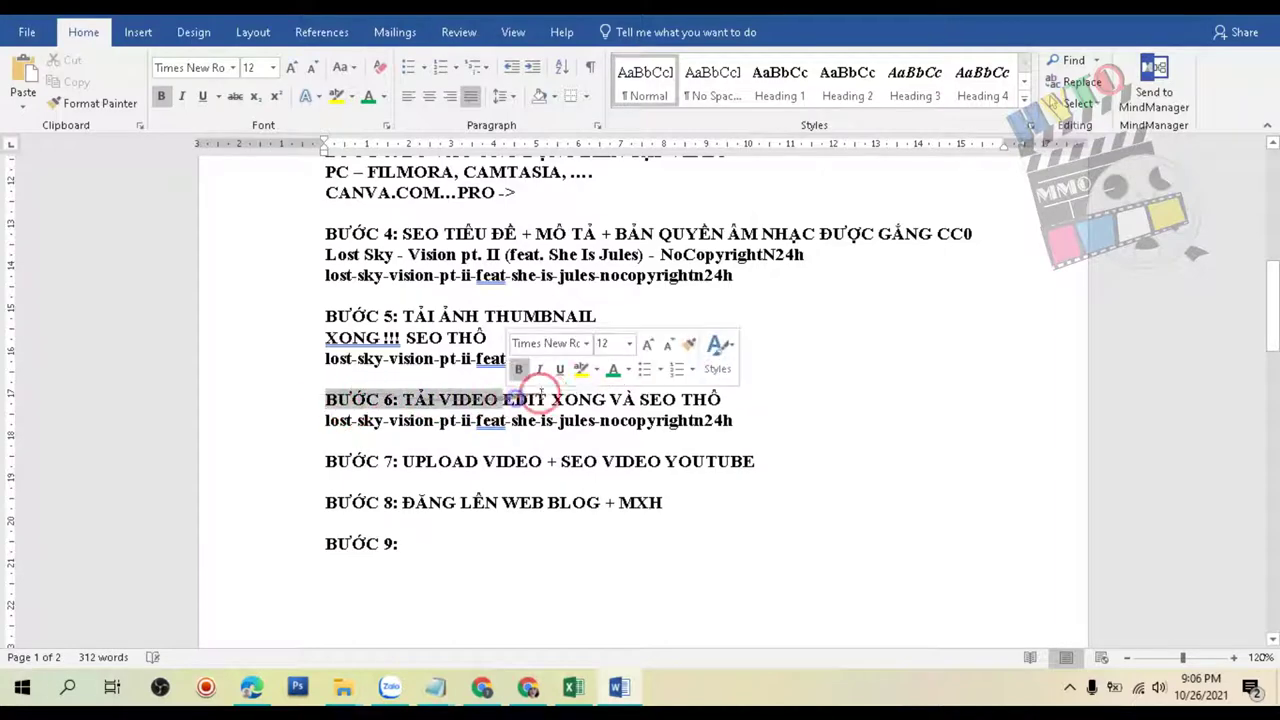
{"action": "left_click", "coordinate": [681, 399]}
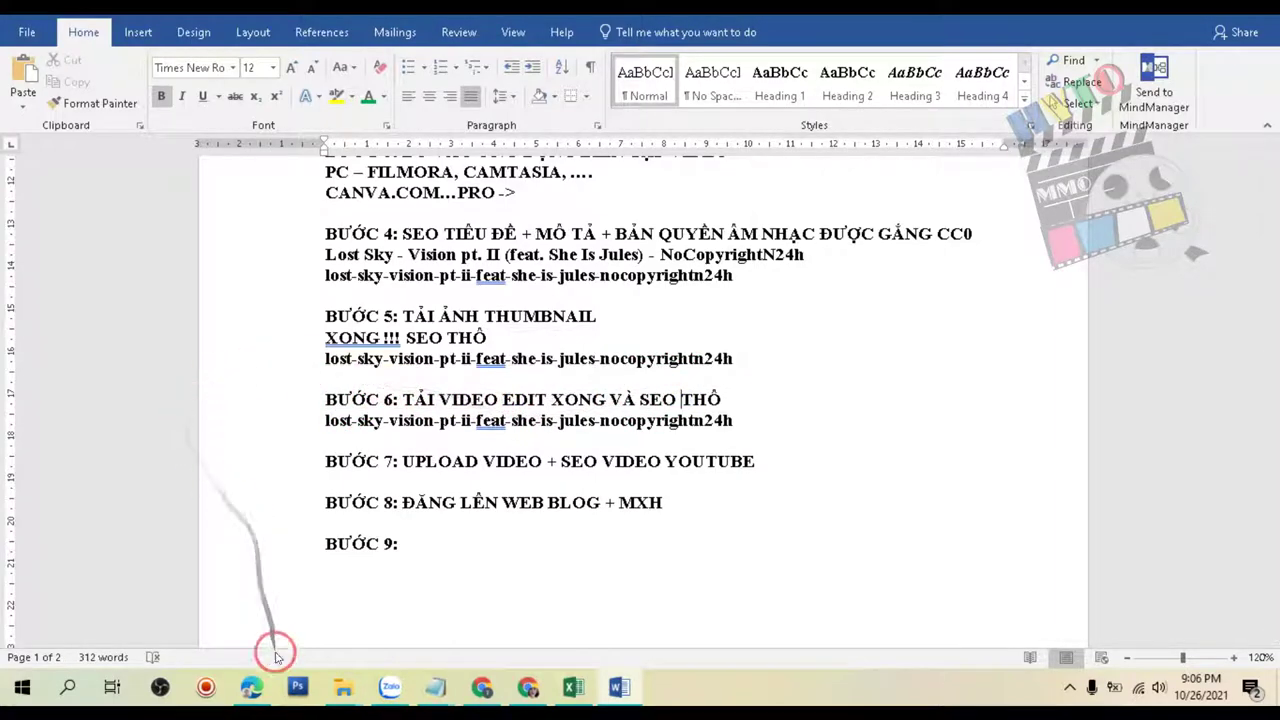
Check the MP4 video's download progress in Canva and return to the Word step list.
{"action": "left_click", "coordinate": [282, 590]}
{"action": "left_click", "coordinate": [273, 5]}
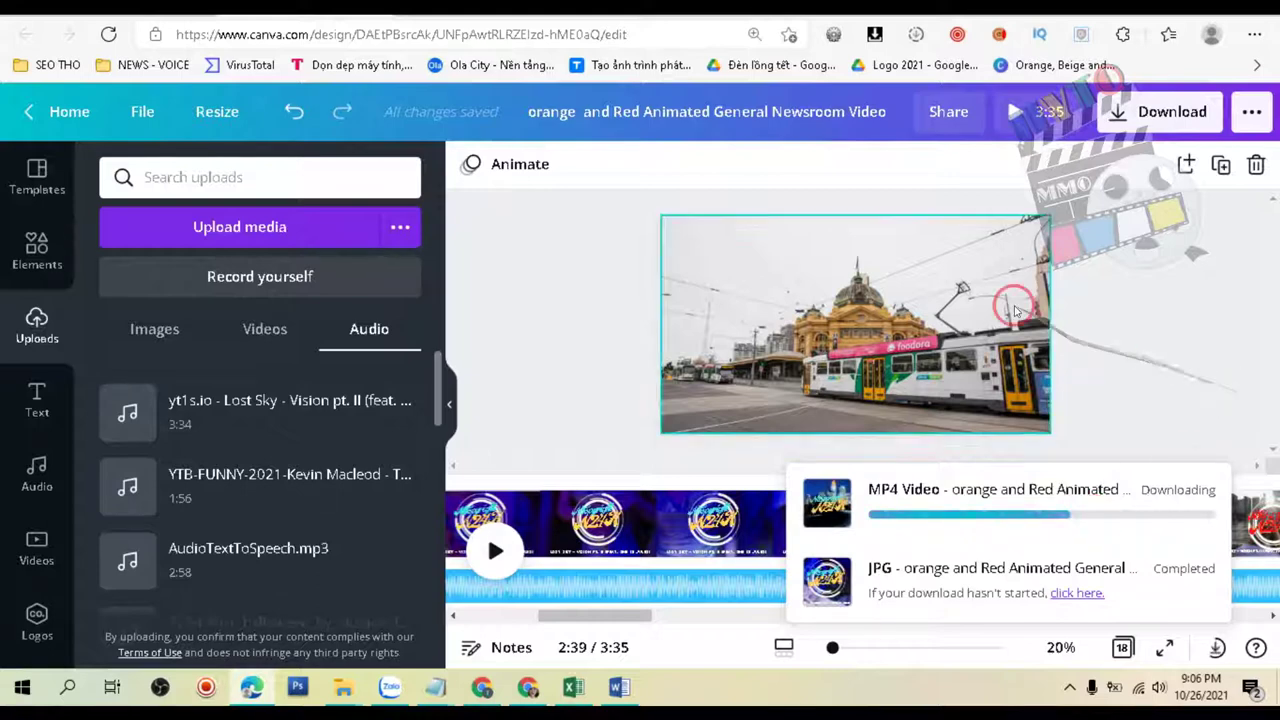
{"action": "left_click", "coordinate": [1166, 8]}
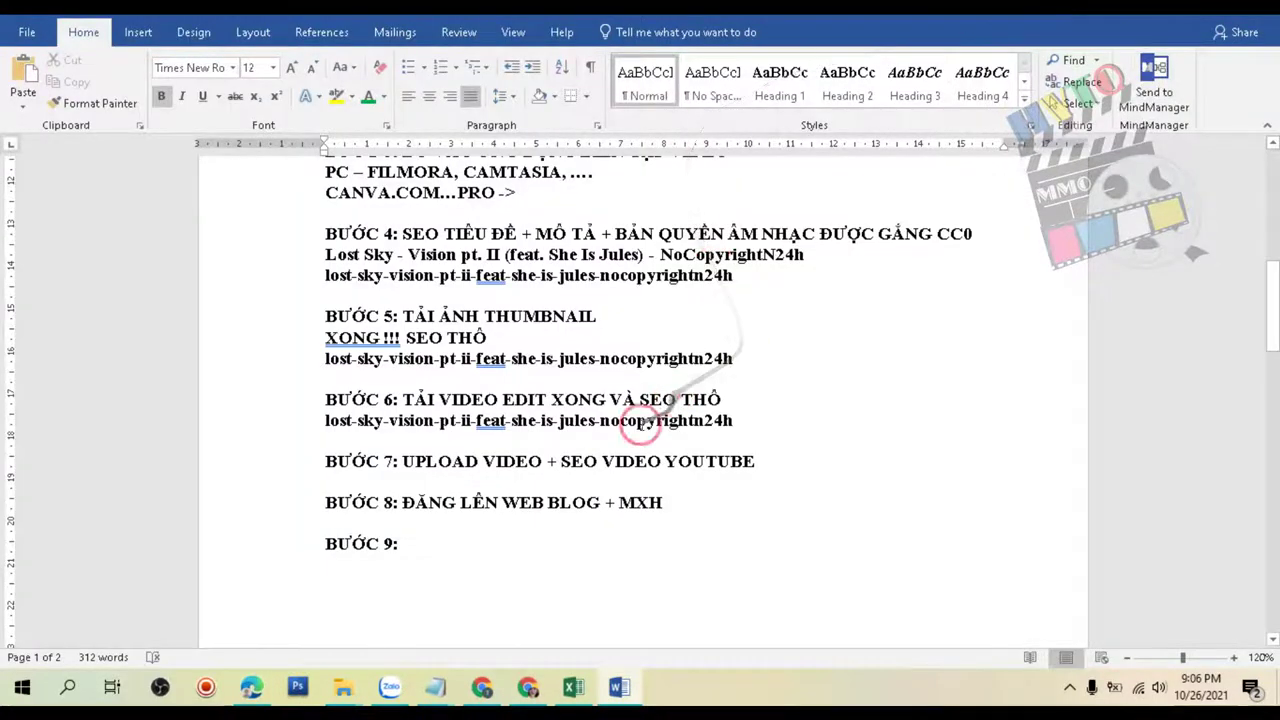
Review the BƯỚC 6, BƯỚC 7 and BƯỚC 8 entries in the Word step list.
{"action": "left_click", "coordinate": [328, 465]}
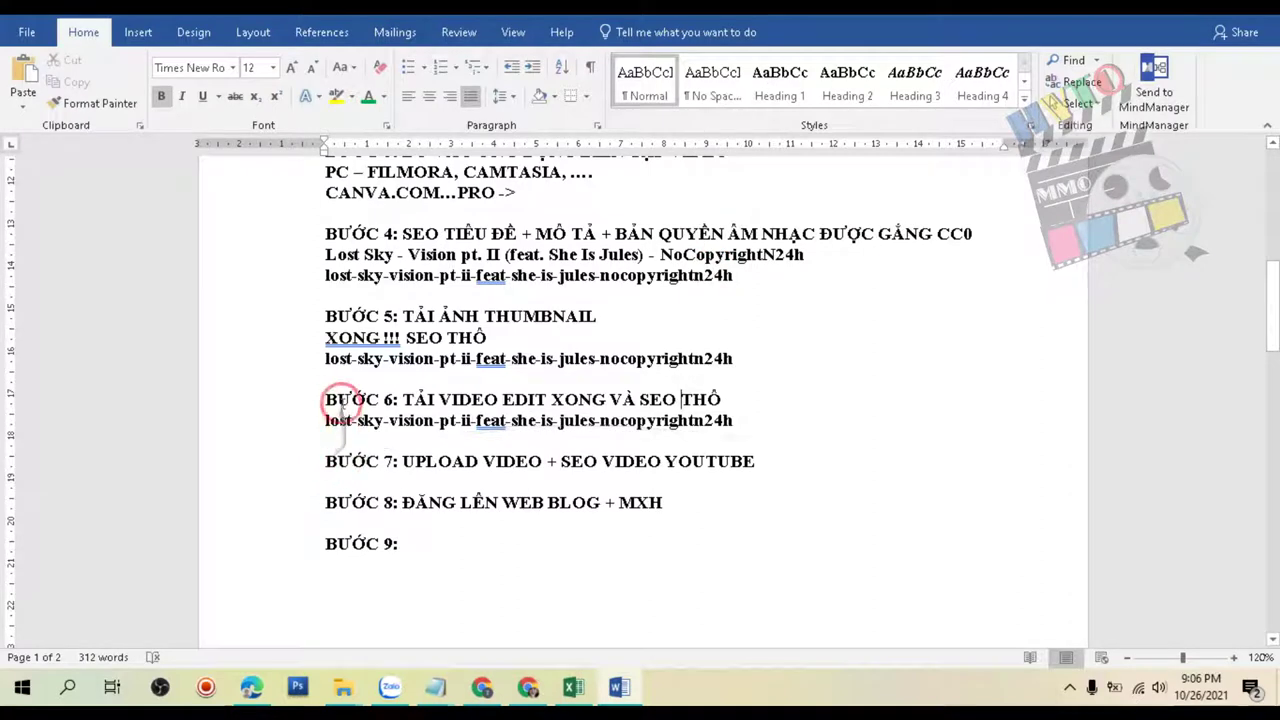
{"action": "left_click_drag", "start_coordinate": [326, 395], "coordinate": [760, 400]}
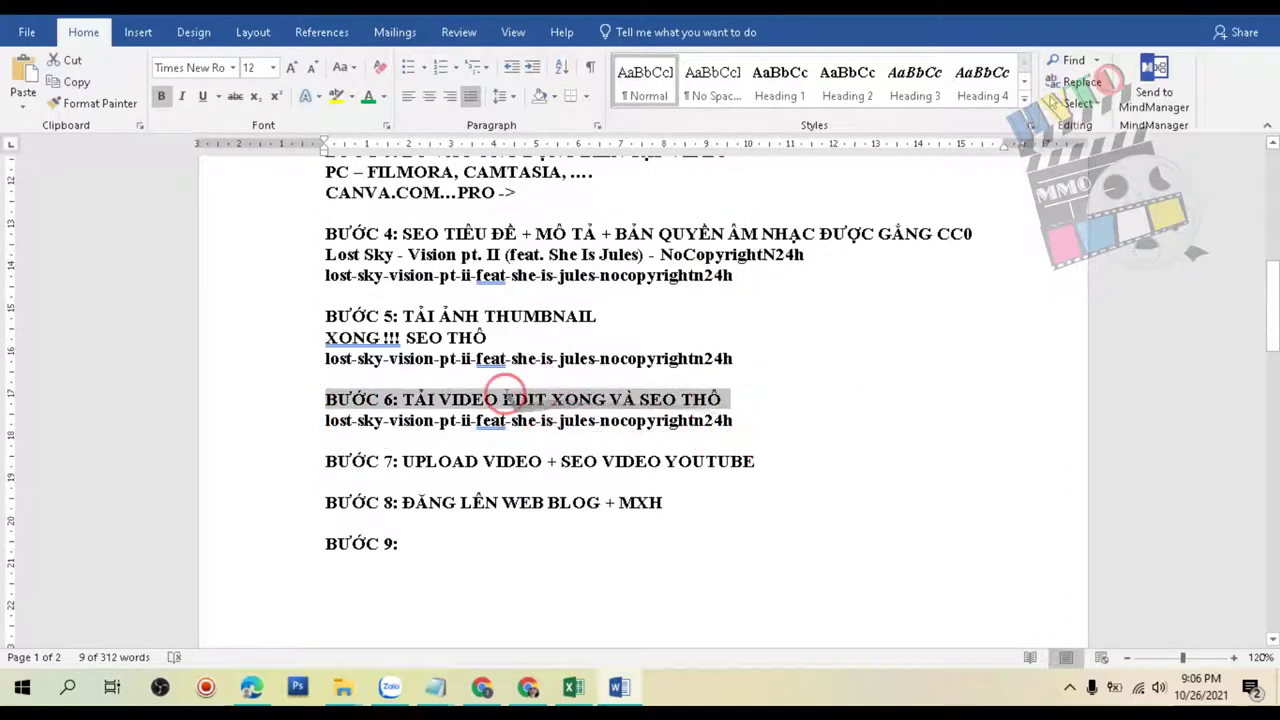
{"action": "scroll", "coordinate": [592, 396], "scroll_direction": "up", "scroll_amount": 1}
{"action": "scroll", "coordinate": [580, 393], "scroll_direction": "up", "scroll_amount": 2}
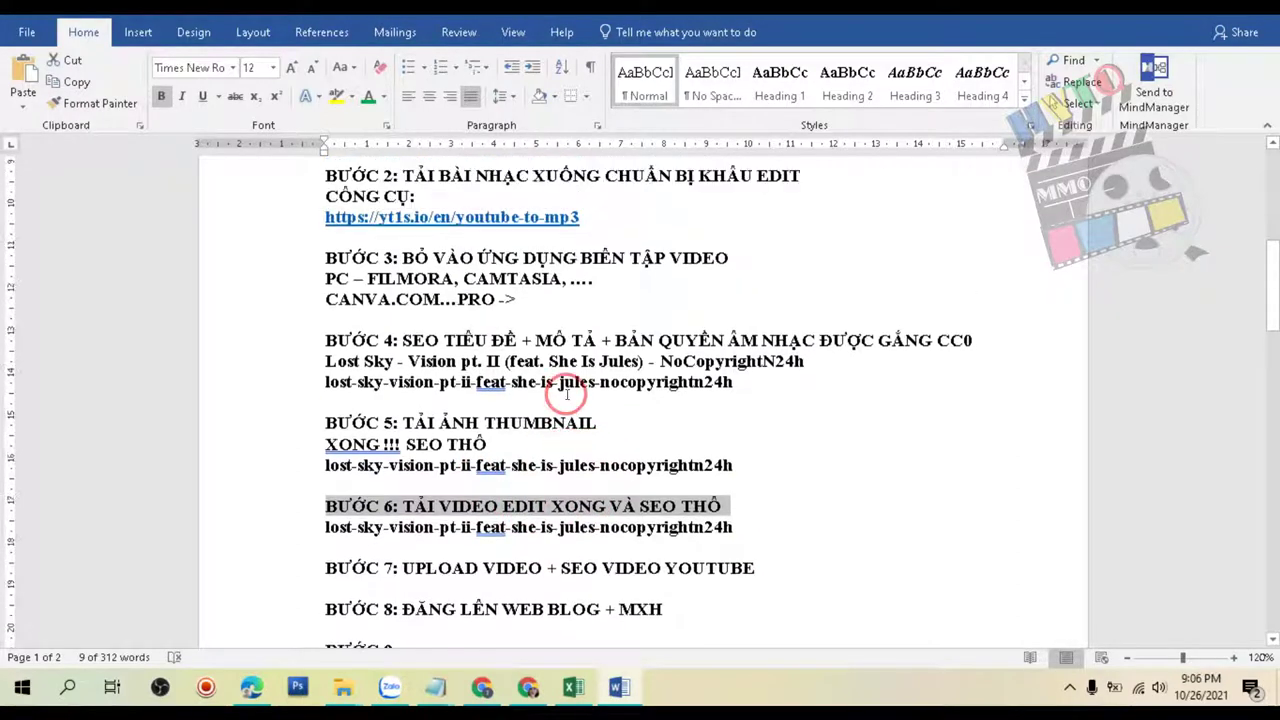
{"action": "scroll", "coordinate": [560, 390], "scroll_direction": "down", "scroll_amount": 2}
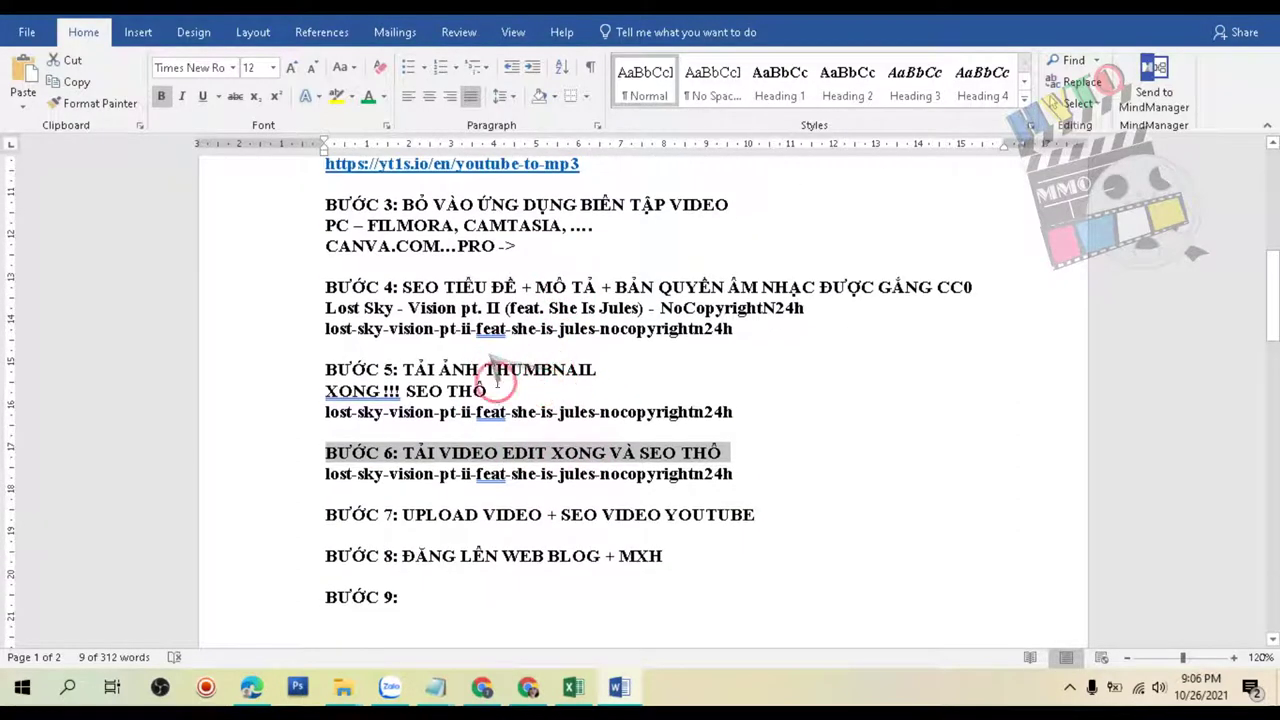
{"action": "left_click_drag", "start_coordinate": [783, 532], "coordinate": [437, 512]}
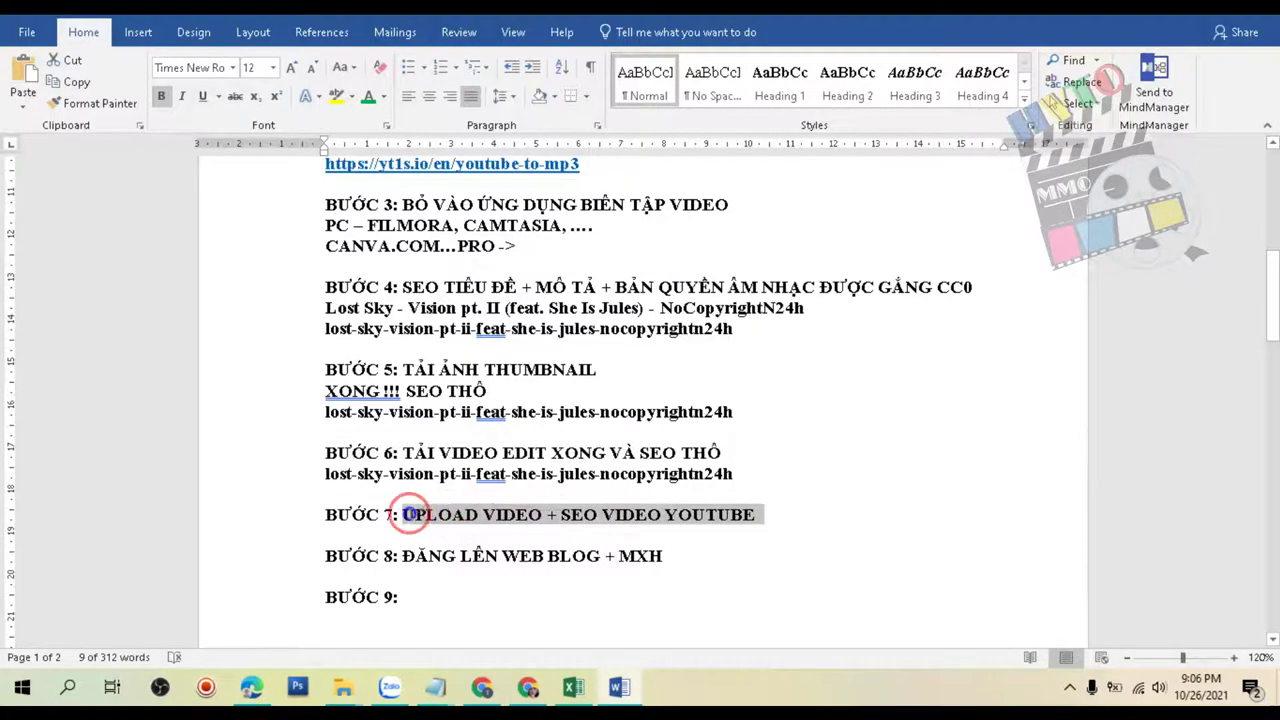
{"action": "left_click", "coordinate": [551, 517]}
{"action": "left_click_drag", "start_coordinate": [560, 520], "coordinate": [754, 518]}
{"action": "scroll", "coordinate": [600, 520], "scroll_direction": "down", "scroll_amount": 1}
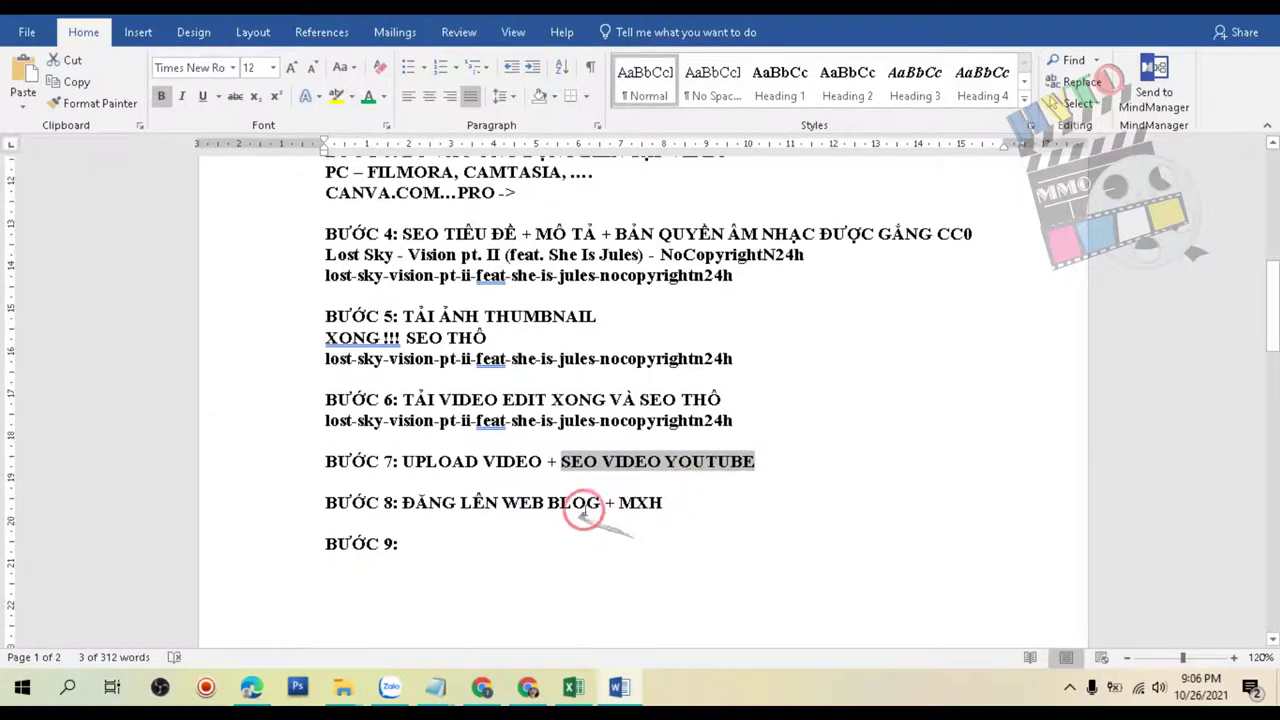
{"action": "left_click_drag", "start_coordinate": [663, 501], "coordinate": [406, 495]}
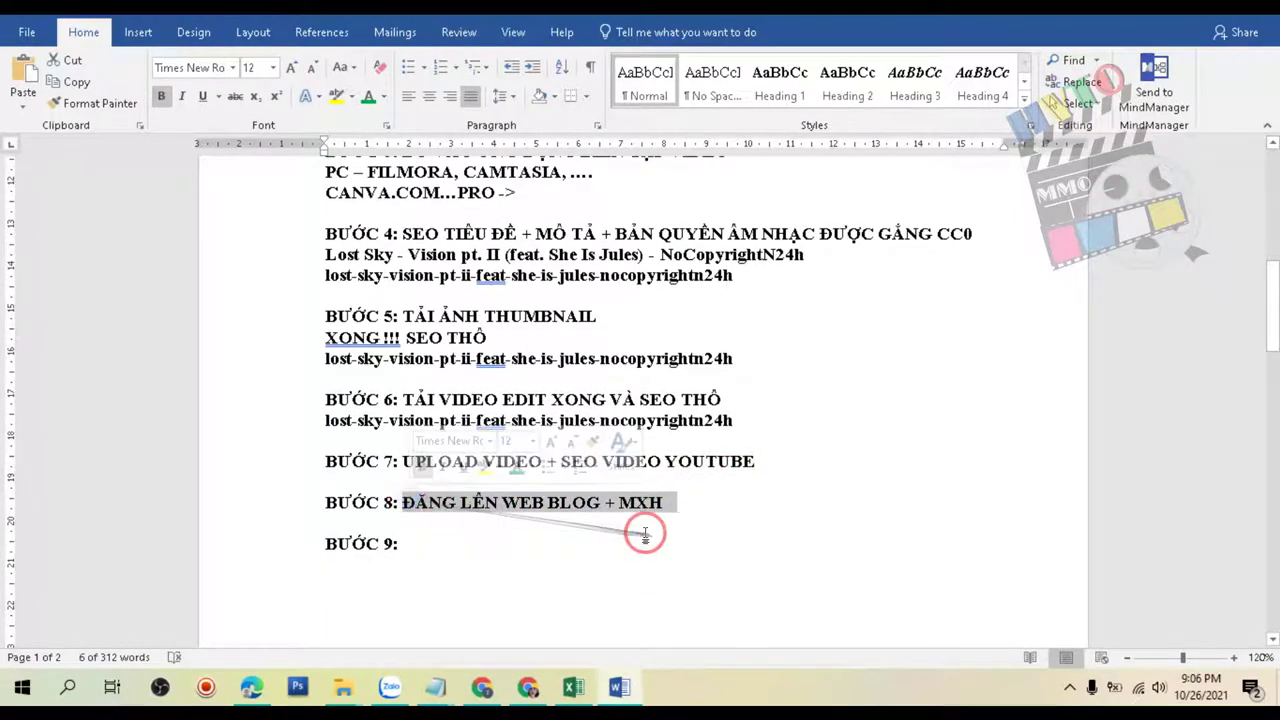
{"action": "left_click", "coordinate": [520, 552]}
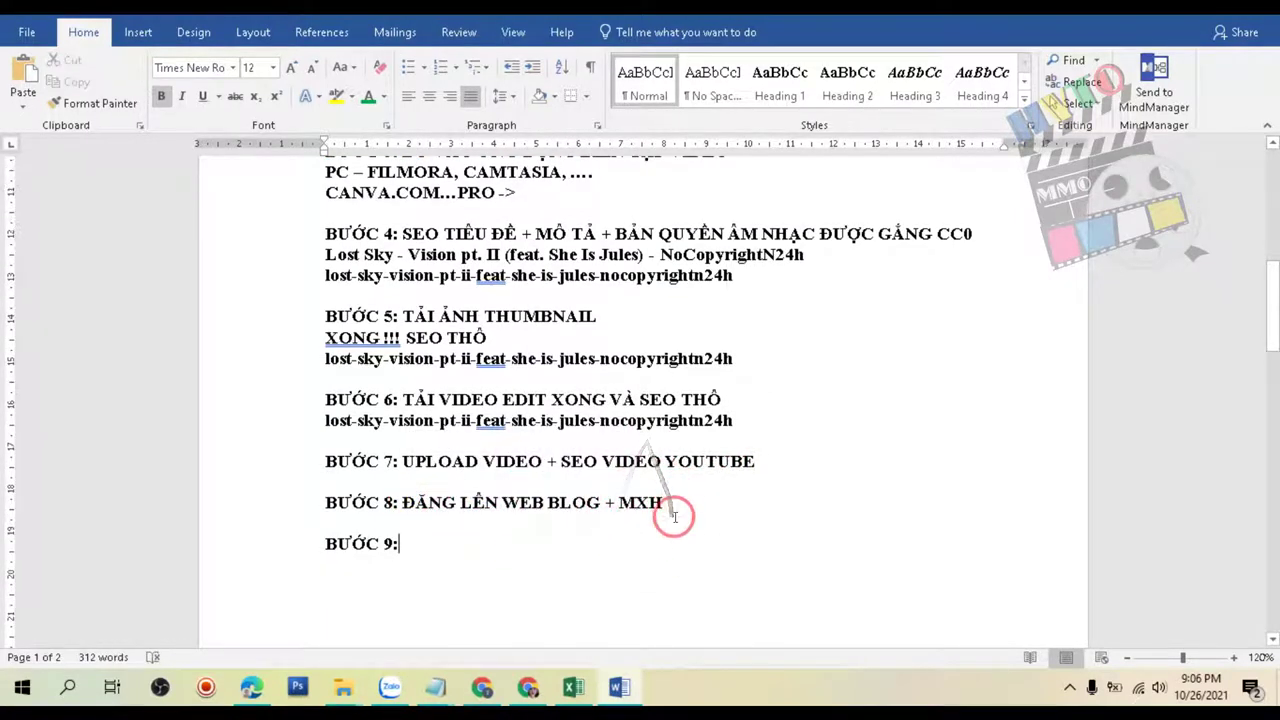
{"action": "scroll", "coordinate": [670, 516], "scroll_direction": "up", "scroll_amount": 1}
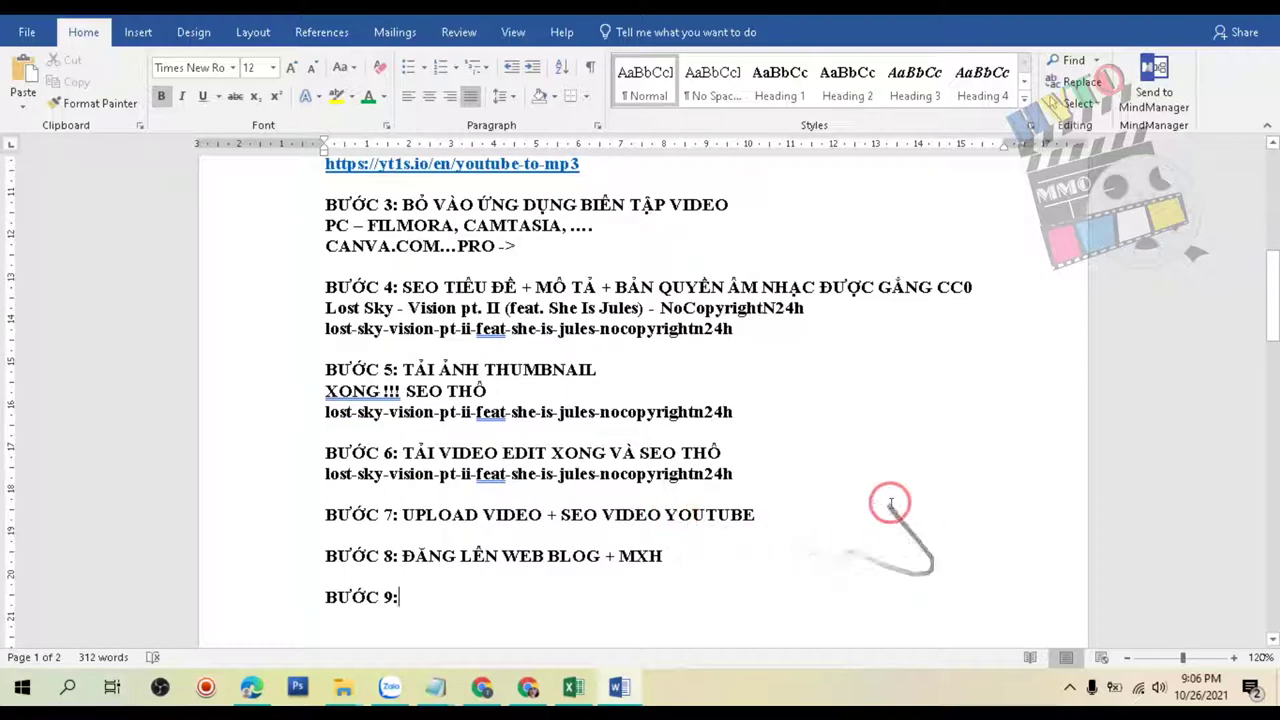
Check the Canva video's export and its progress in the browser's download list.
{"action": "left_click", "coordinate": [251, 686]}
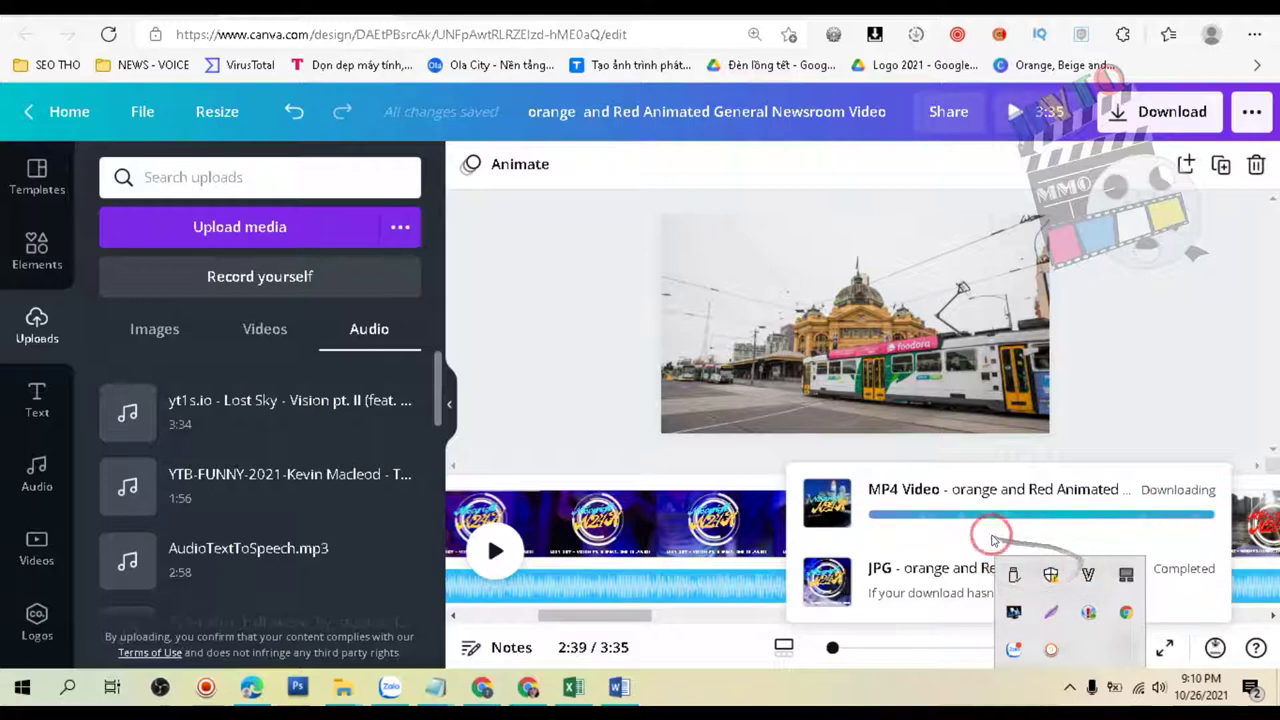
{"action": "left_click", "coordinate": [865, 708]}
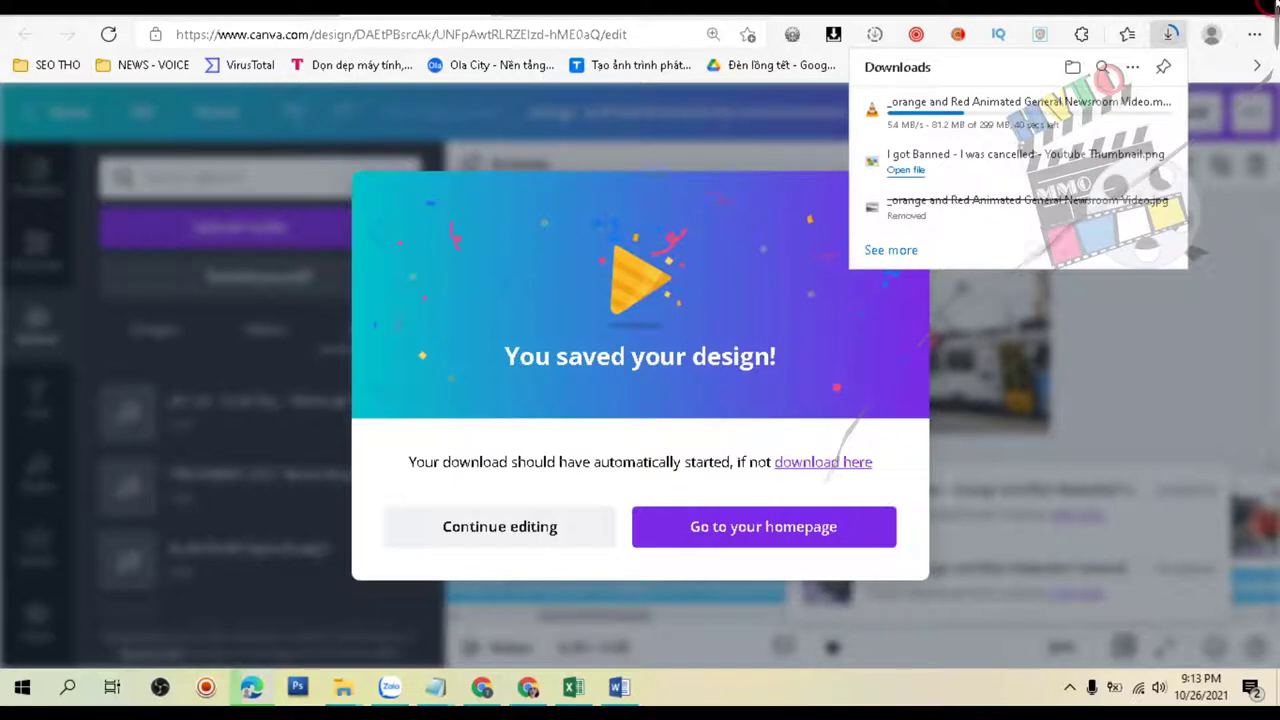
{"action": "mouse_move", "coordinate": [1076, 135]}
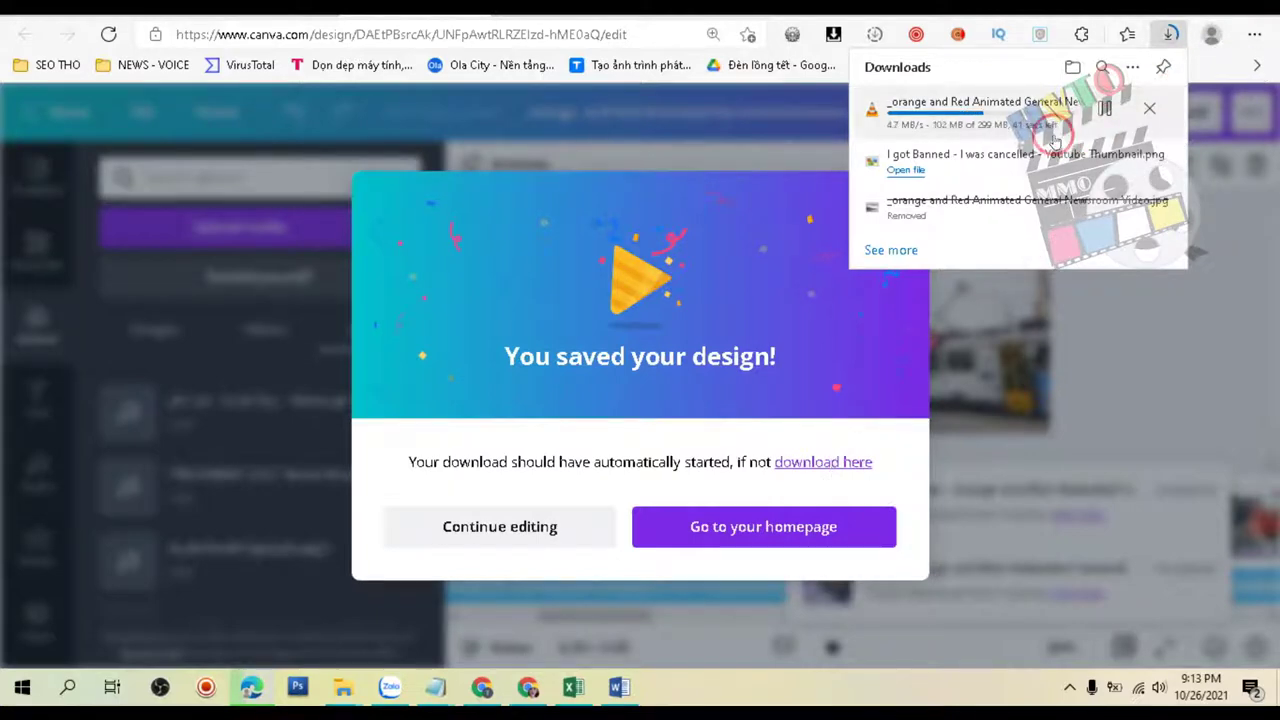
Copy the slug lost-sky-vision-pt-ii-feat-she-is-jules-nocopyrightn24h from below the BƯỚC 6 heading in Word.
{"action": "left_click", "coordinate": [619, 687]}
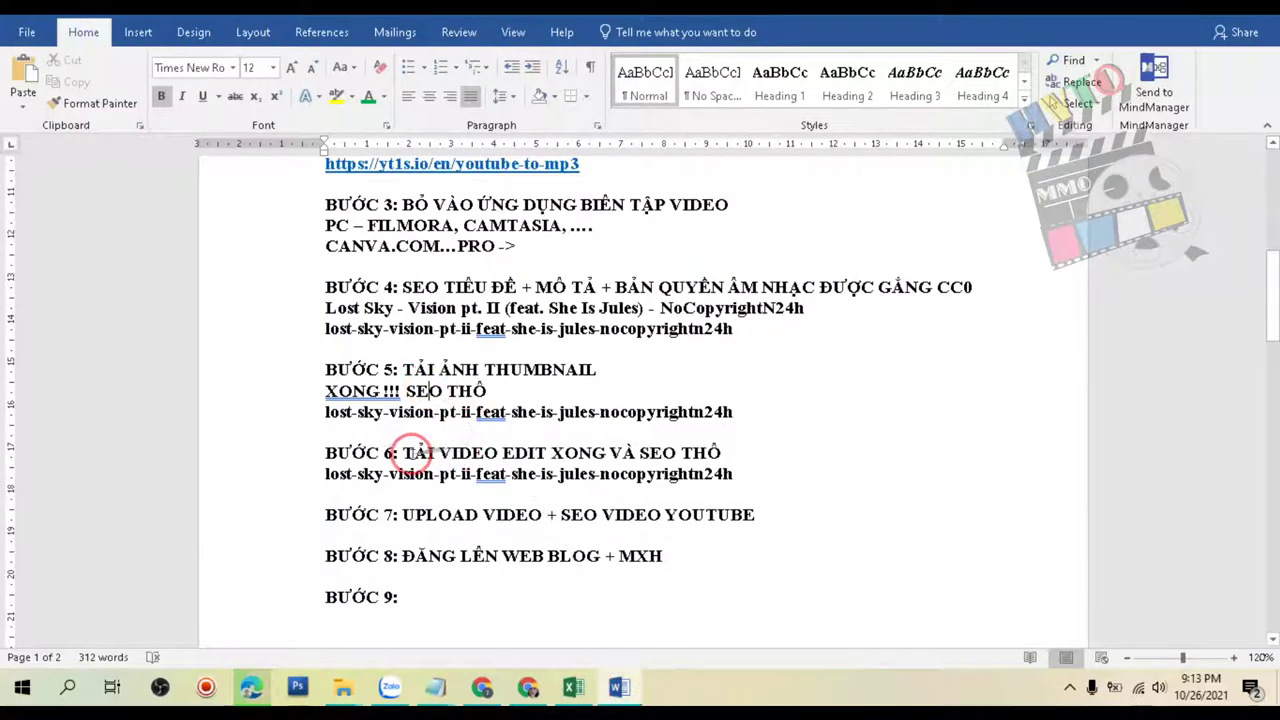
{"action": "scroll", "coordinate": [376, 452], "scroll_direction": "down", "scroll_amount": 1}
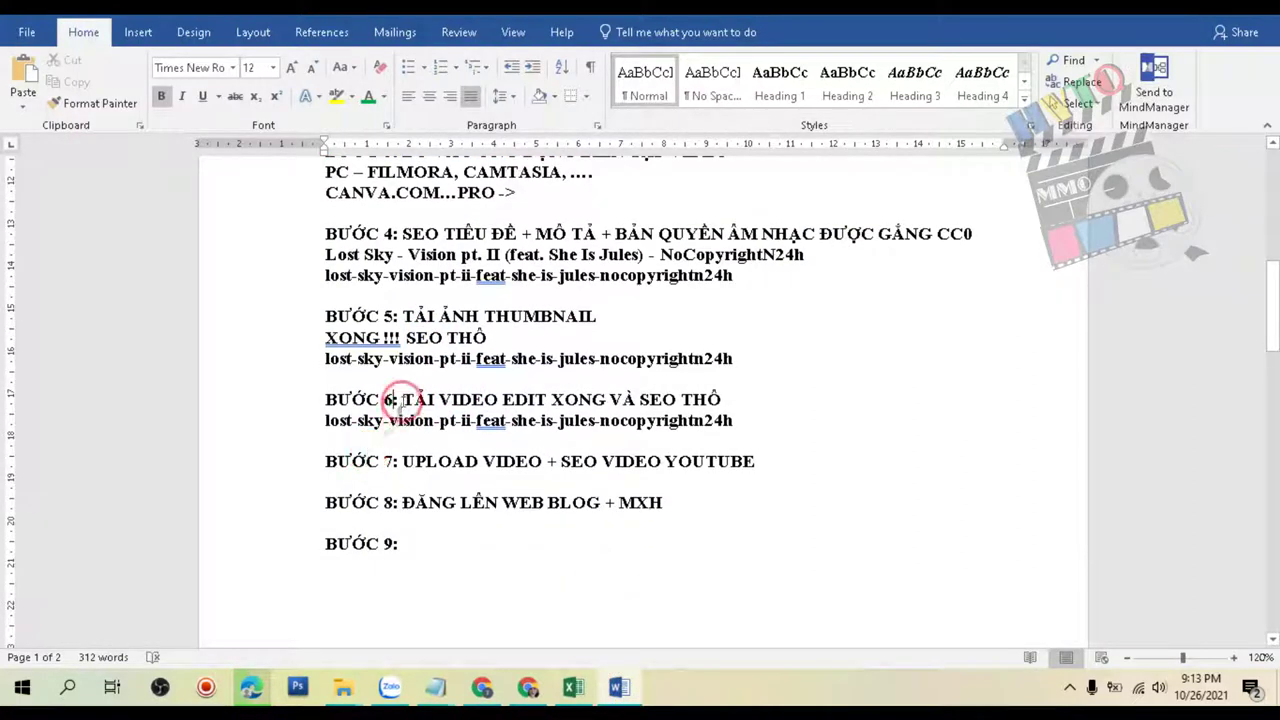
{"action": "left_click_drag", "start_coordinate": [401, 399], "coordinate": [630, 400]}
{"action": "left_click", "coordinate": [740, 420]}
{"action": "left_click_drag", "start_coordinate": [734, 424], "coordinate": [331, 429]}
{"action": "key", "text": "ctrl+c"}
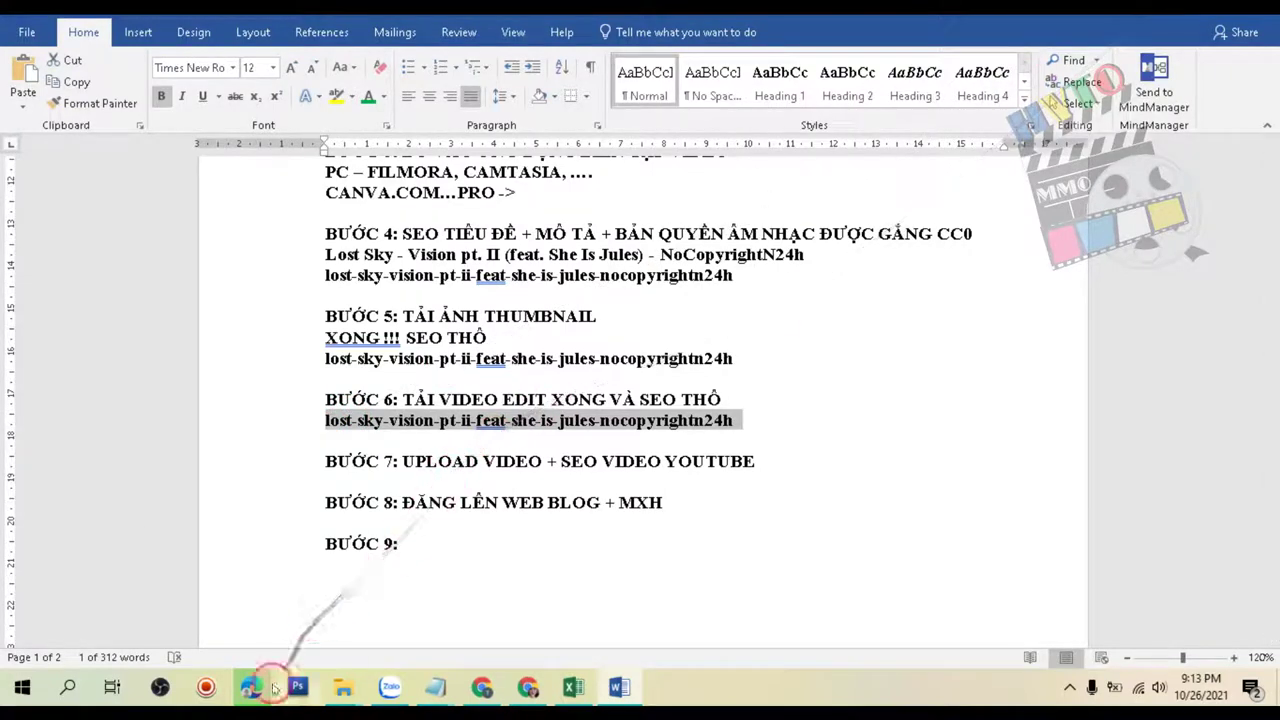
Open the Downloads folder in File Explorer and locate the downloaded "orange and Red Animated General Newsroom Video" MP4.
{"action": "left_click", "coordinate": [275, 683]}
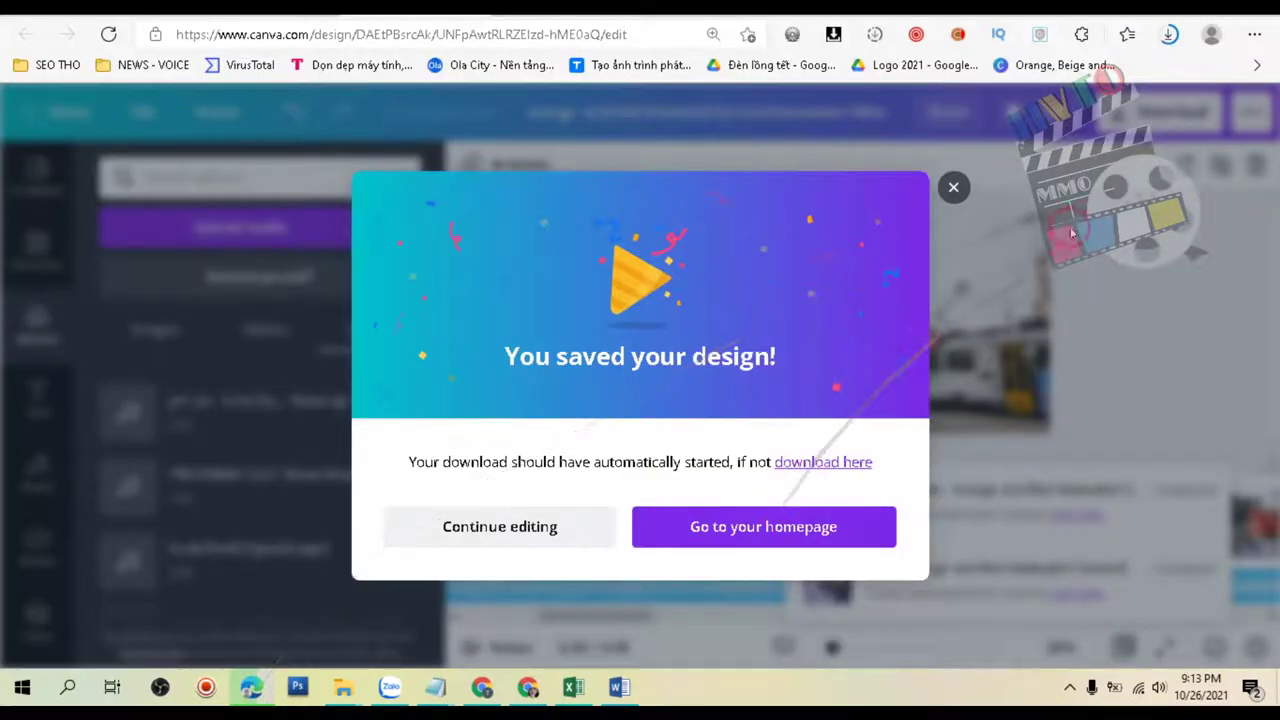
{"action": "mouse_move", "coordinate": [258, 690]}
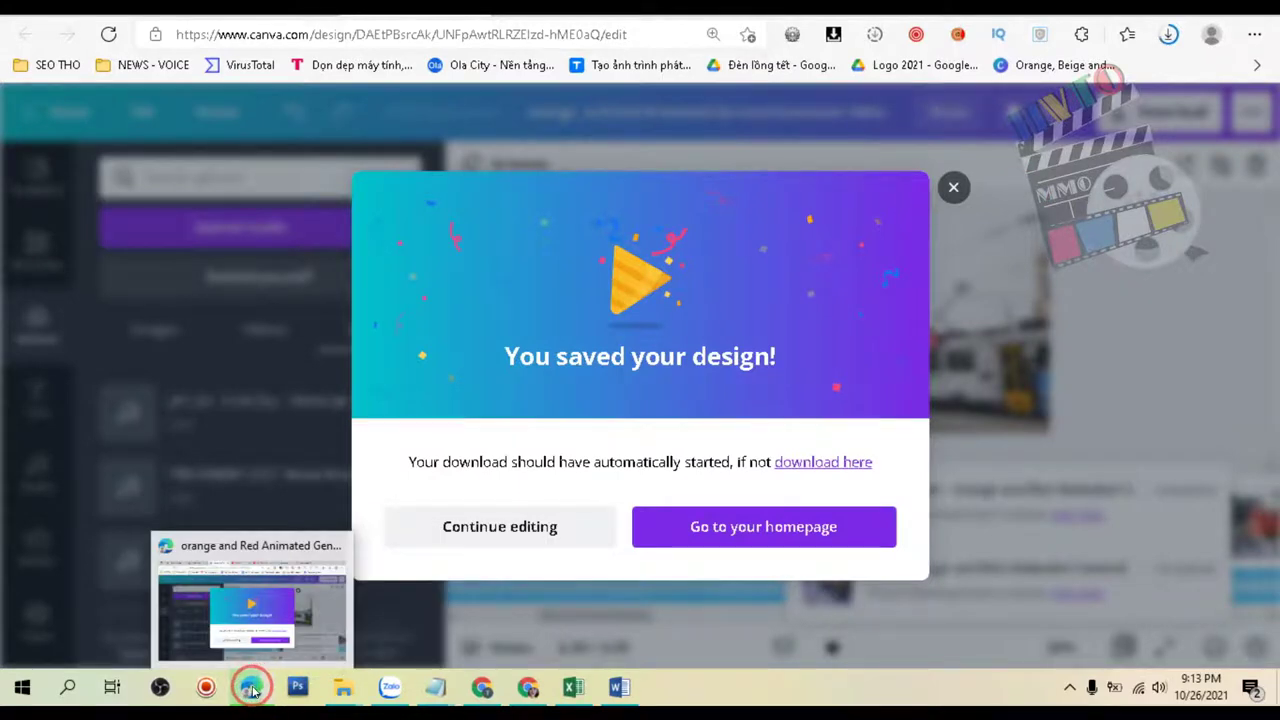
{"action": "mouse_move", "coordinate": [330, 697]}
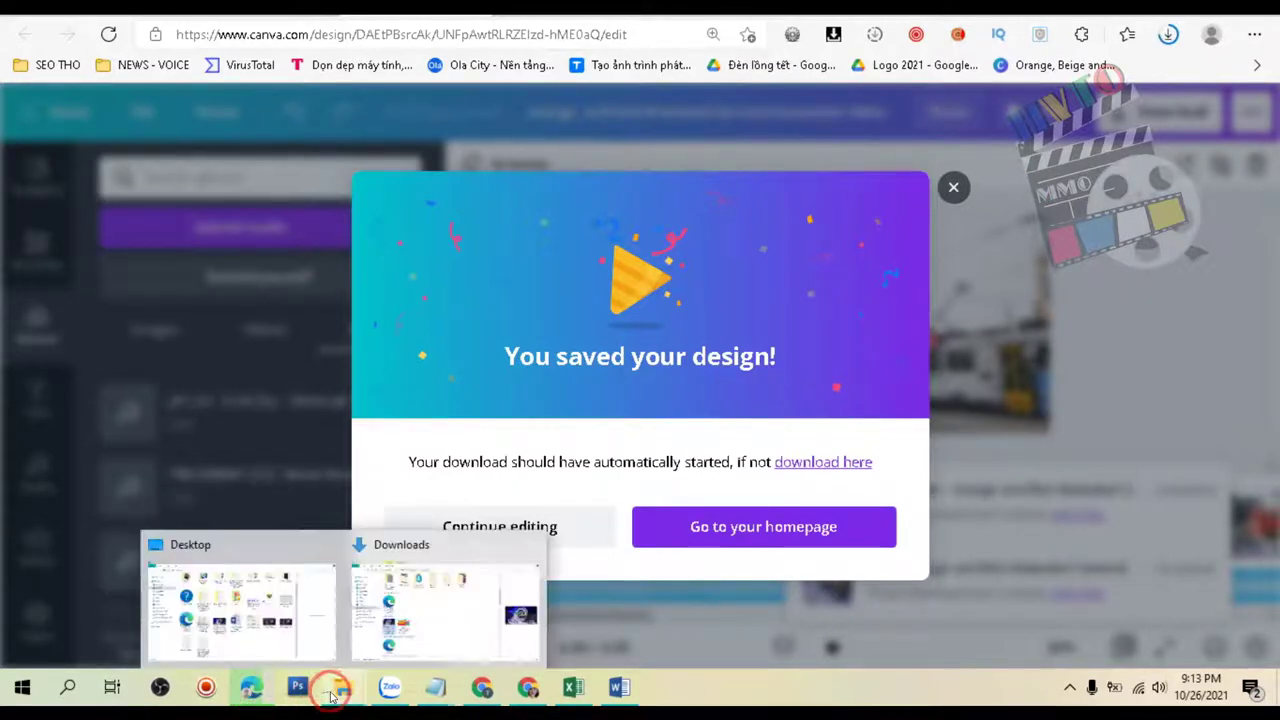
{"action": "left_click", "coordinate": [429, 609]}
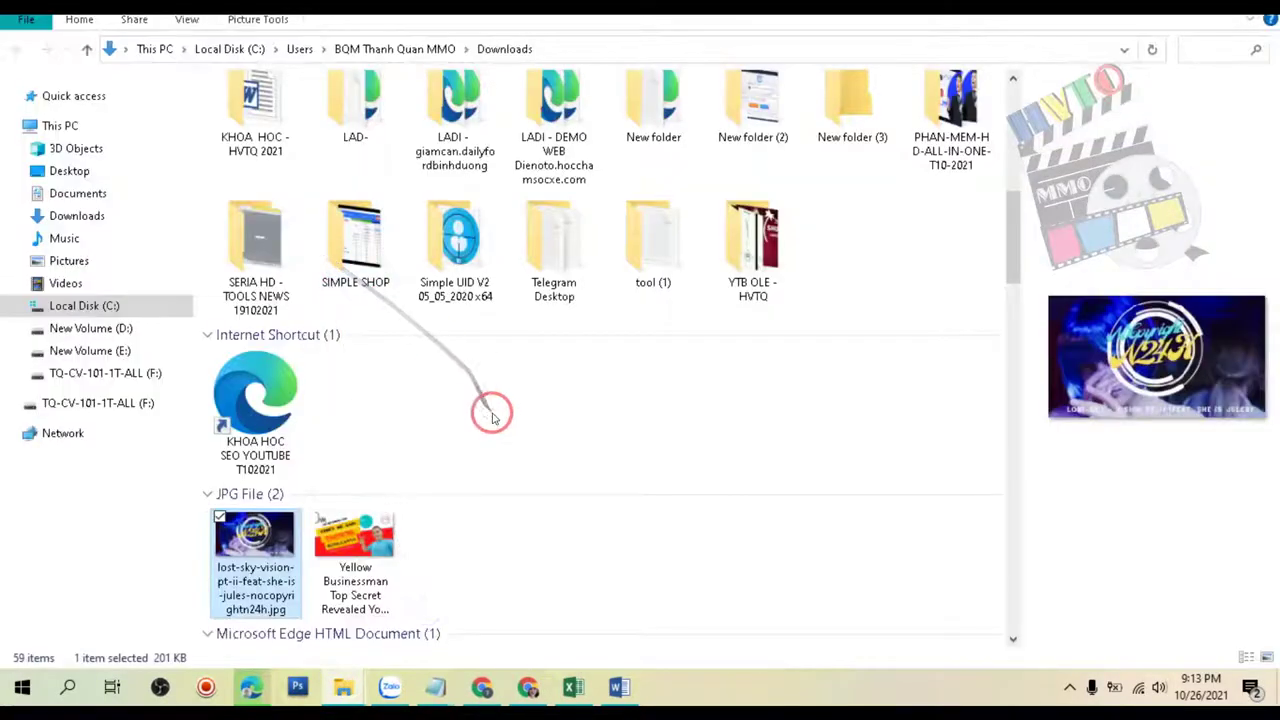
{"action": "scroll", "coordinate": [500, 405], "scroll_direction": "down", "scroll_amount": 3}
{"action": "left_click", "coordinate": [506, 294]}
{"action": "scroll", "coordinate": [512, 290], "scroll_direction": "down", "scroll_amount": 7}
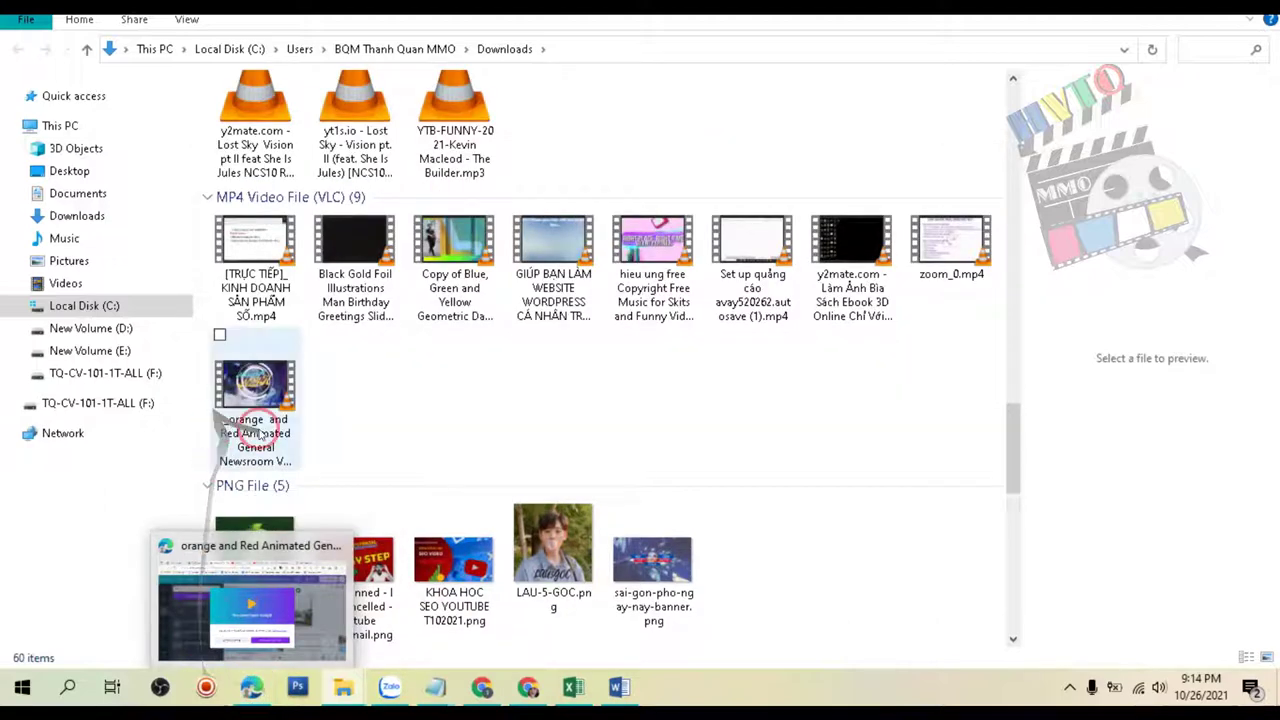
Rename the downloaded newsroom MP4 to lost-sky-vision-pt-ii-feat-she-is-jules-nocopyrightn24h.
{"action": "left_click", "coordinate": [267, 432]}
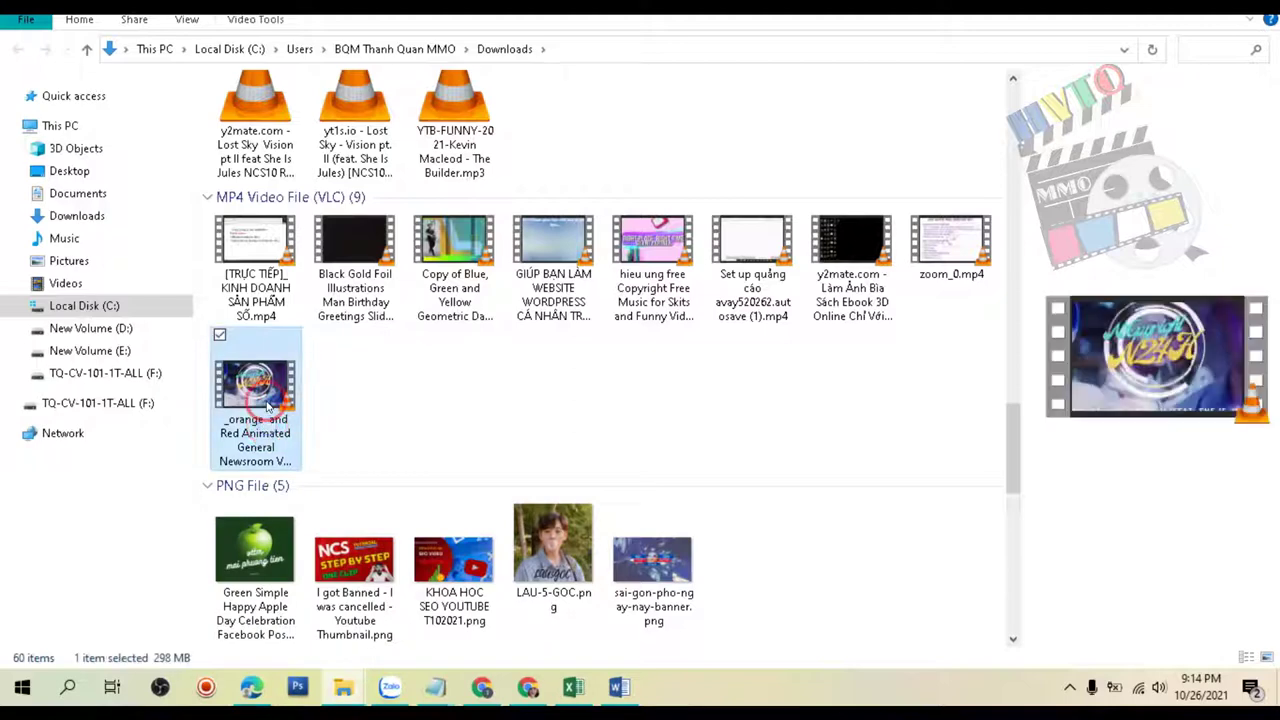
{"action": "key", "text": "F2"}
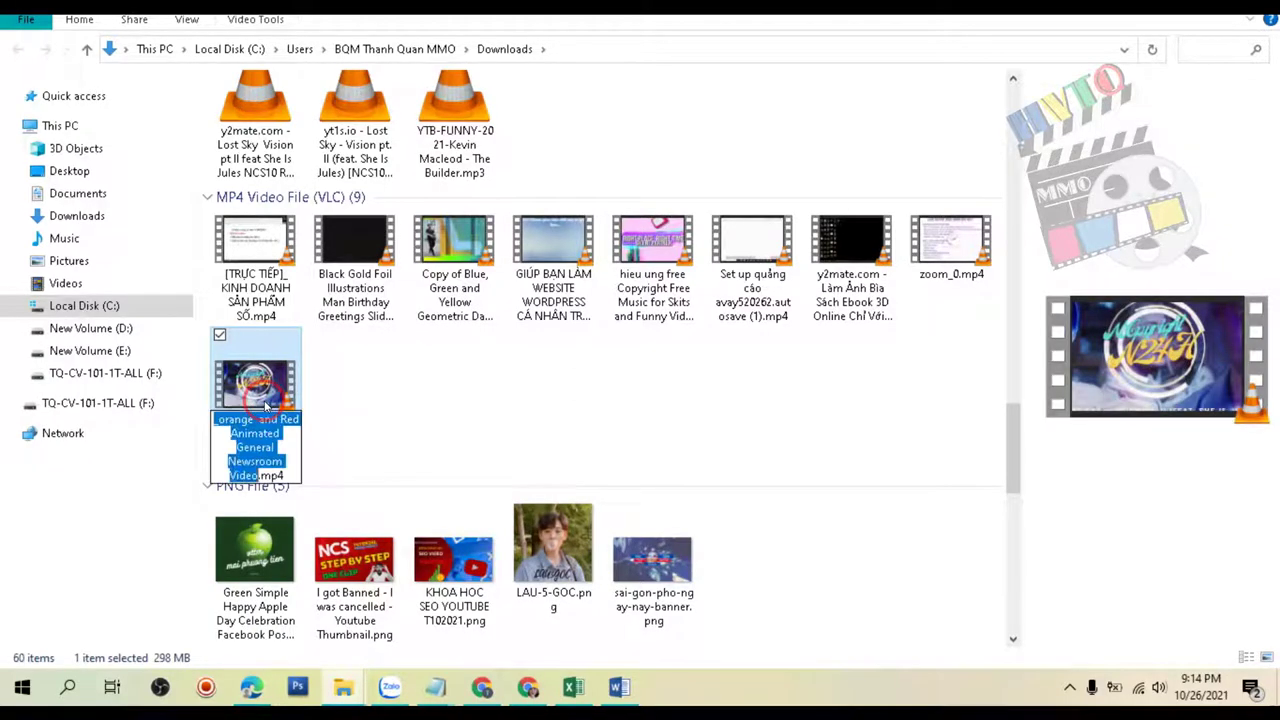
{"action": "key", "text": "ctrl+v"}
{"action": "left_click", "coordinate": [365, 412]}
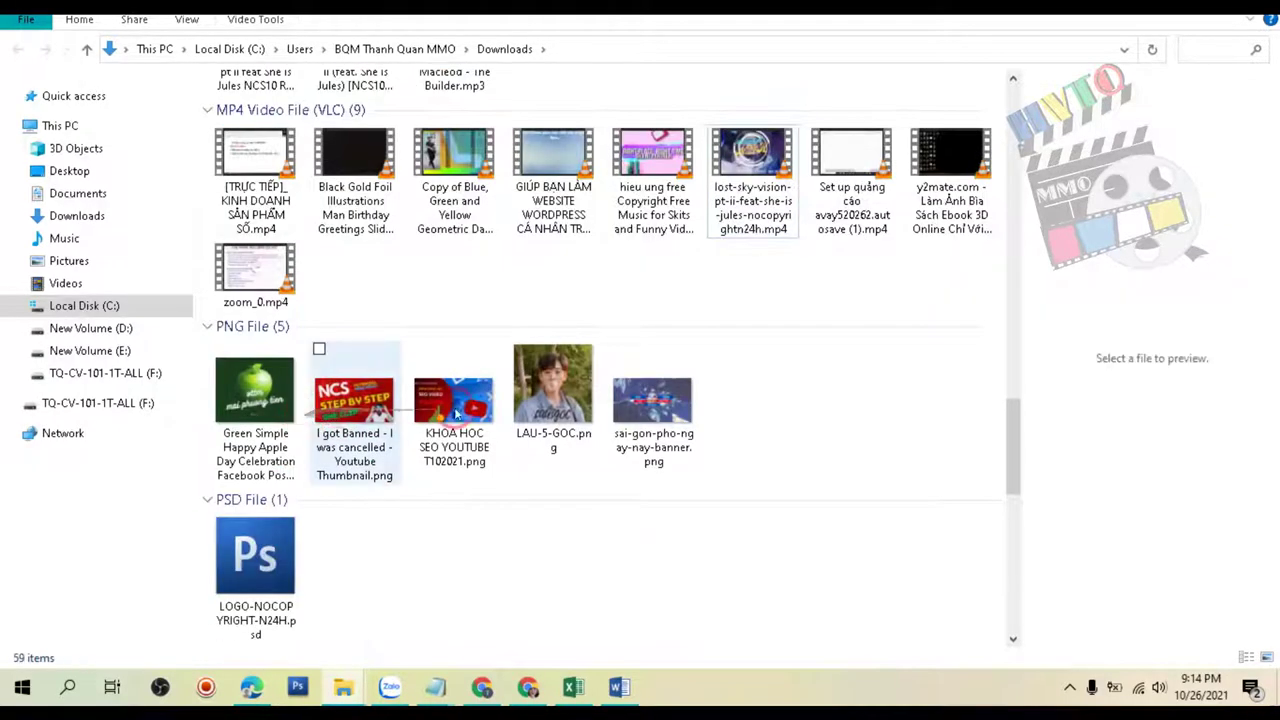
In the renamed video's file properties, set Title and Subtitle to the slug lost-sky-vision-pt-ii-feat-she-is-jules-nocopyrightn24h.
{"action": "left_click", "coordinate": [737, 196]}
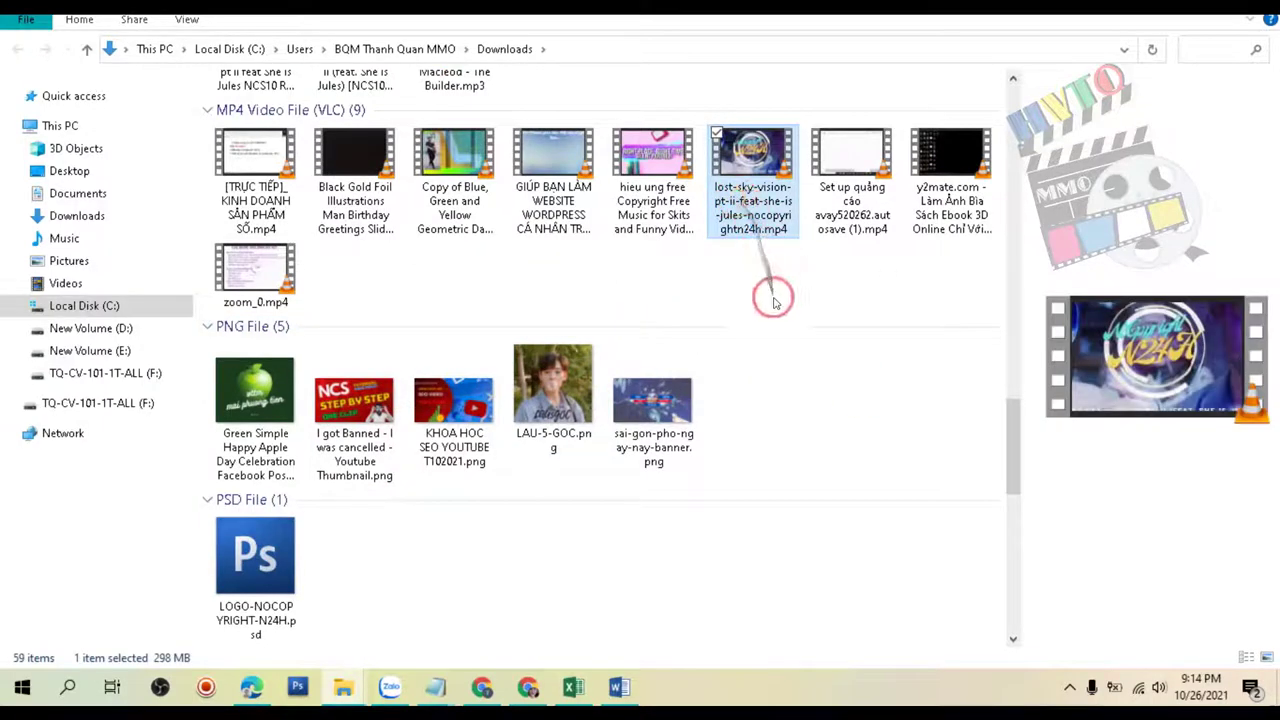
{"action": "right_click", "coordinate": [760, 200]}
{"action": "left_click", "coordinate": [790, 660]}
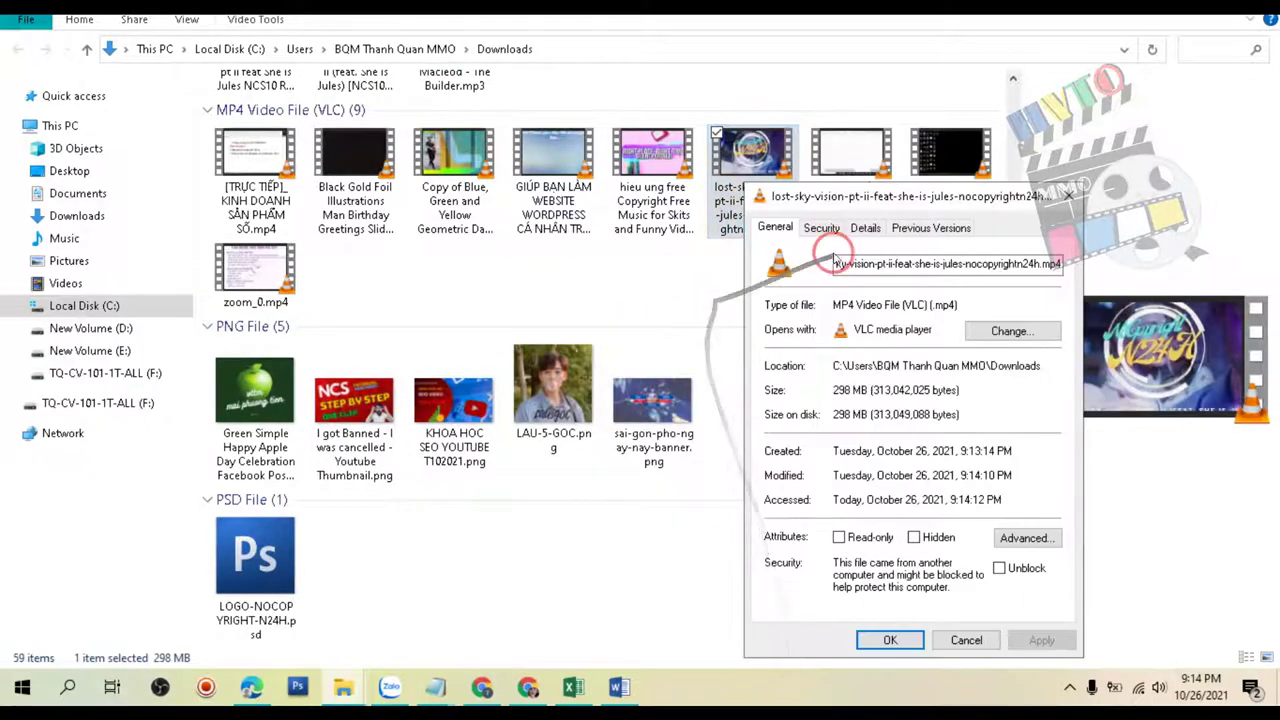
{"action": "left_click", "coordinate": [865, 227]}
{"action": "left_click", "coordinate": [904, 301]}
{"action": "key", "text": "ctrl+v"}
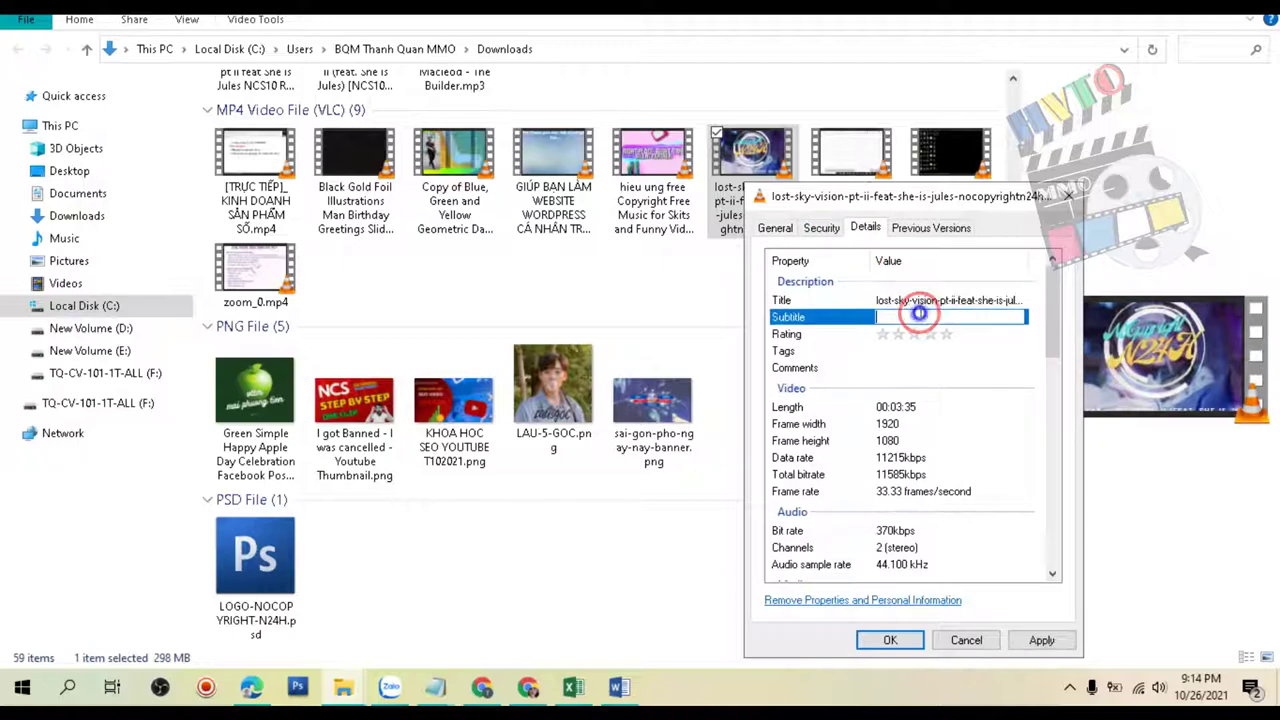
{"action": "left_click", "coordinate": [920, 317]}
{"action": "key", "text": "ctrl+v"}
Give the video a five-star rating and enter lost-sky-vision-pt-ii-feat-she-is-jules-nocopyrightn24h as its Tags and Comments properties.
{"action": "left_click", "coordinate": [955, 334]}
{"action": "left_click", "coordinate": [933, 351]}
{"action": "key", "text": "ctrl+v"}
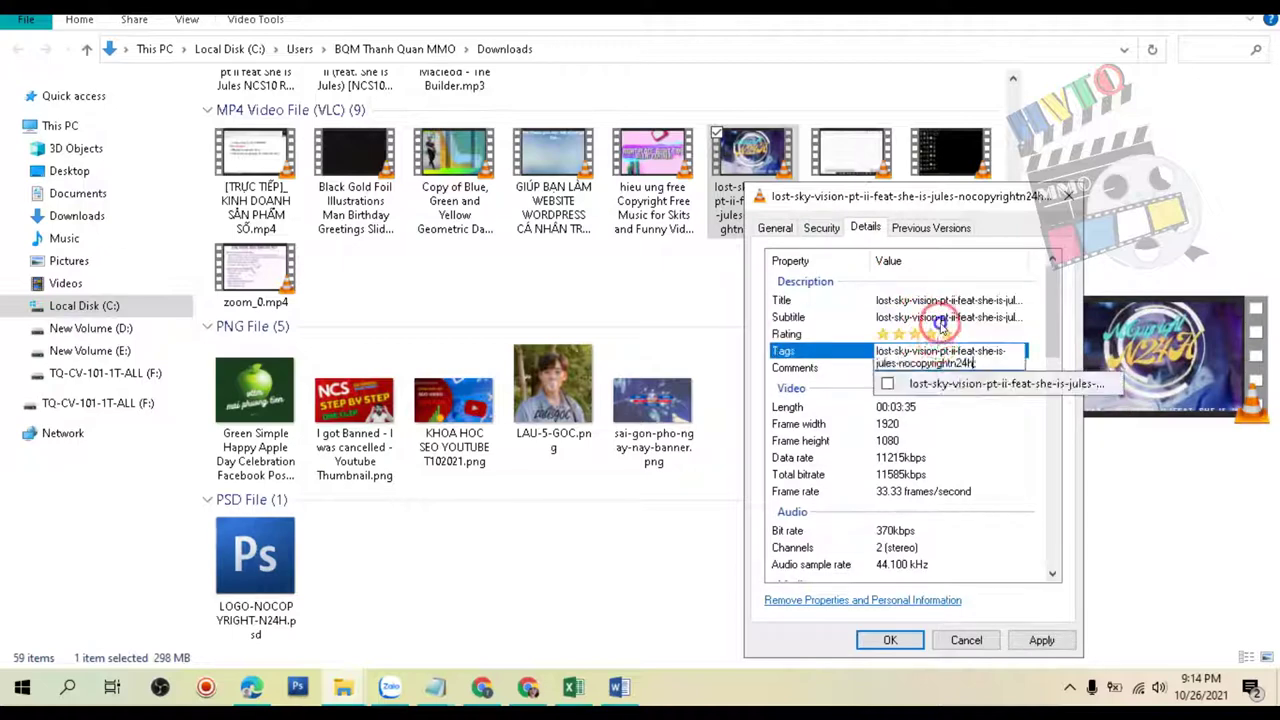
{"action": "left_click", "coordinate": [931, 368]}
{"action": "key", "text": "ctrl+v"}
Copy the keyword list below BƯỚC 6 in Notepad and add it to the video file's Tags property.
{"action": "left_click", "coordinate": [910, 301]}
{"action": "left_click", "coordinate": [435, 686]}
{"action": "left_click", "coordinate": [517, 609]}
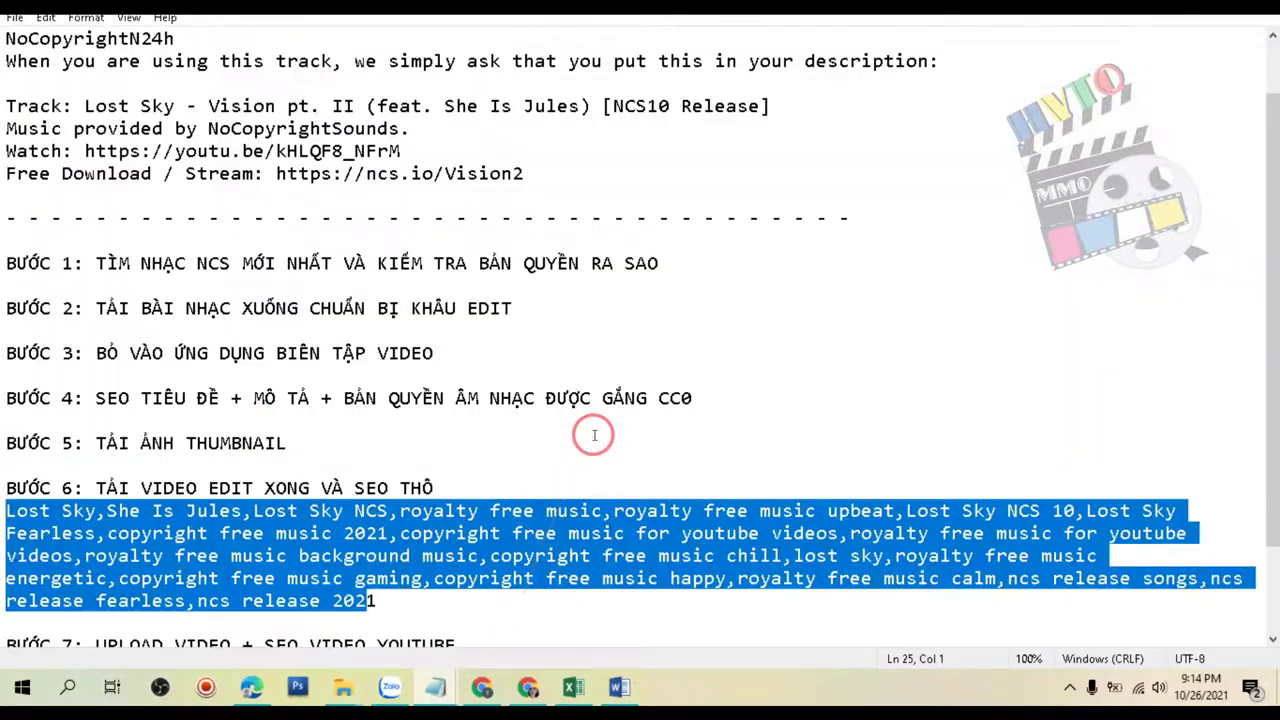
{"action": "left_click", "coordinate": [1165, 5]}
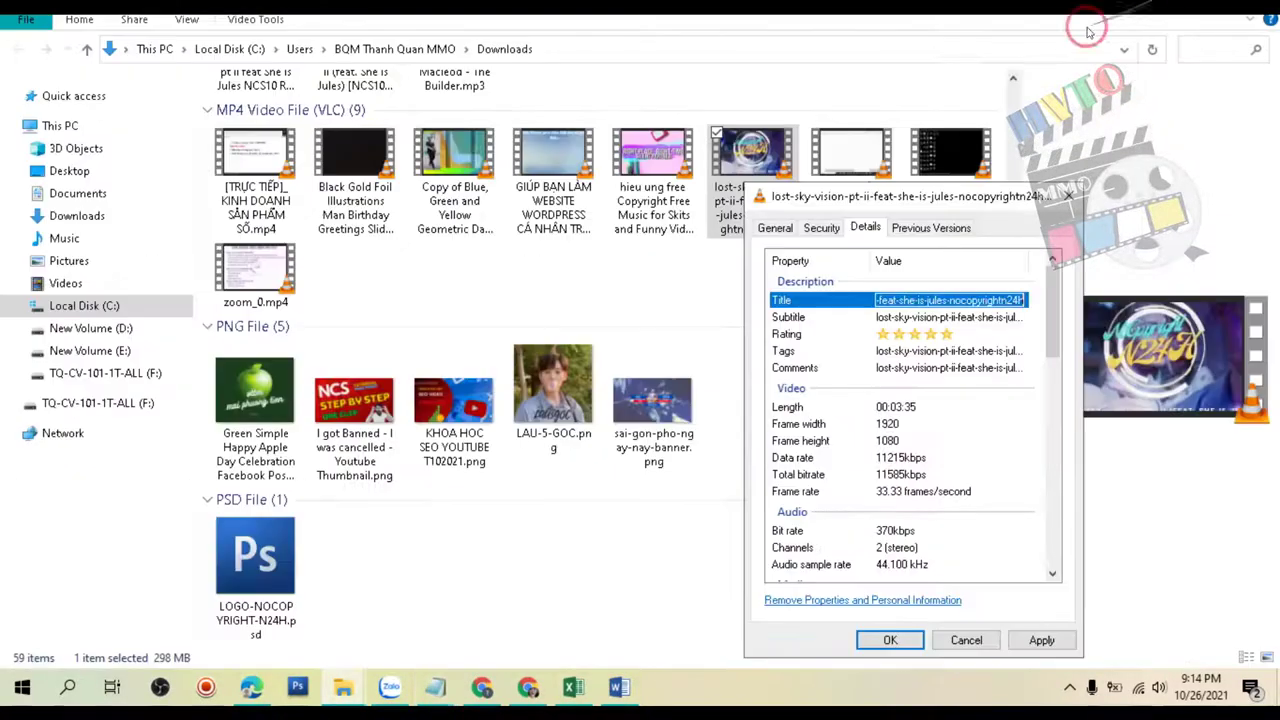
{"action": "left_click", "coordinate": [912, 352]}
{"action": "left_click", "coordinate": [906, 350]}
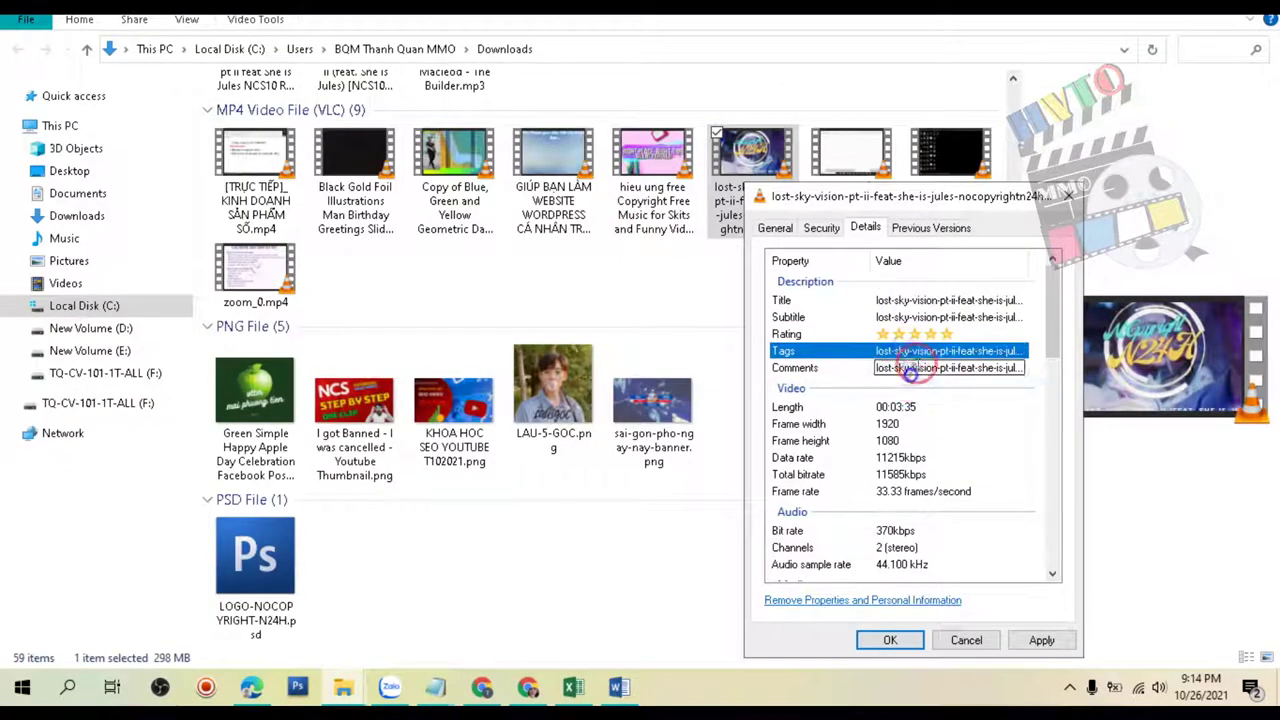
{"action": "key", "text": "ctrl+v"}
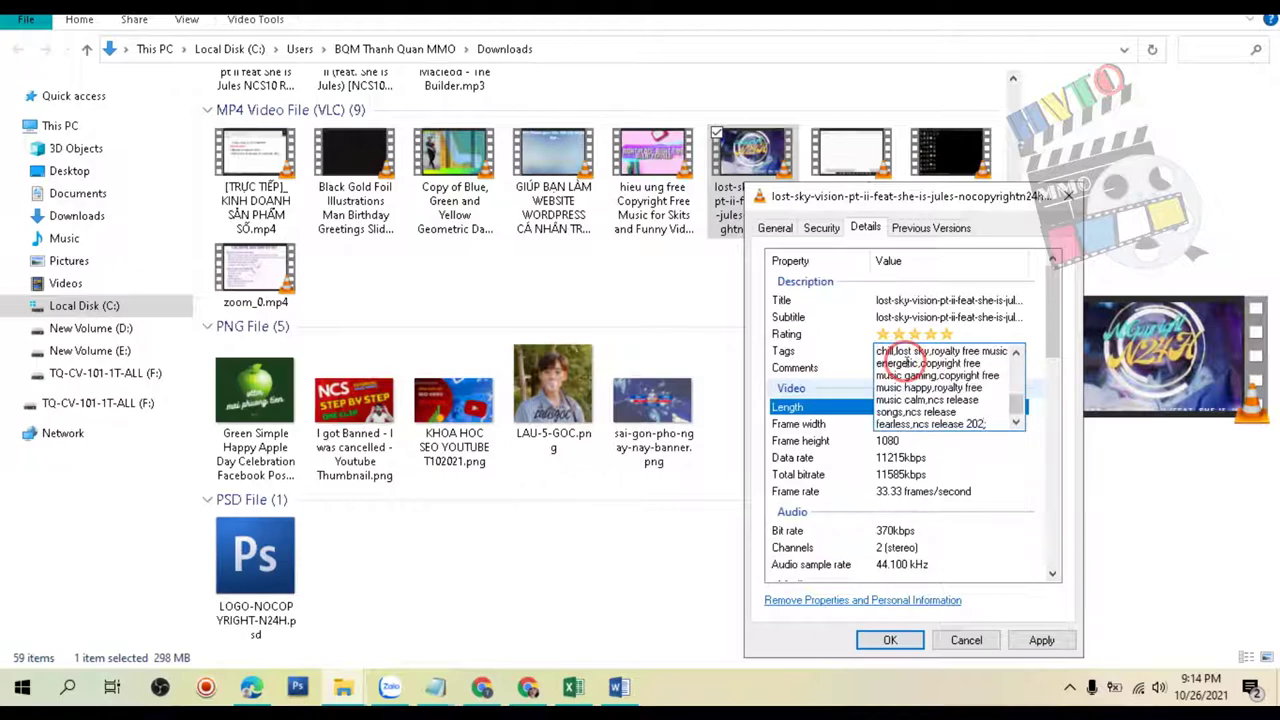
{"action": "left_click", "coordinate": [907, 368]}
Apply the edited properties to the video file and close its properties.
{"action": "left_click", "coordinate": [1036, 640]}
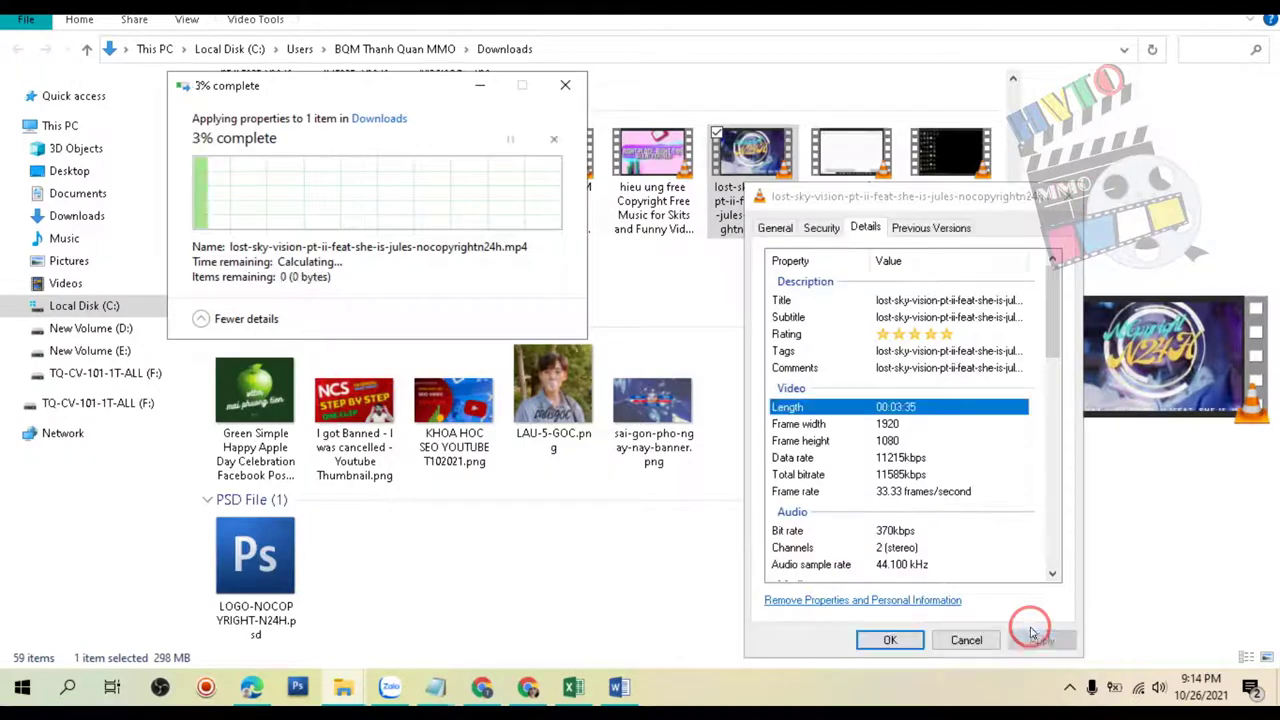
{"action": "left_click", "coordinate": [890, 640]}
{"action": "left_click", "coordinate": [716, 215]}
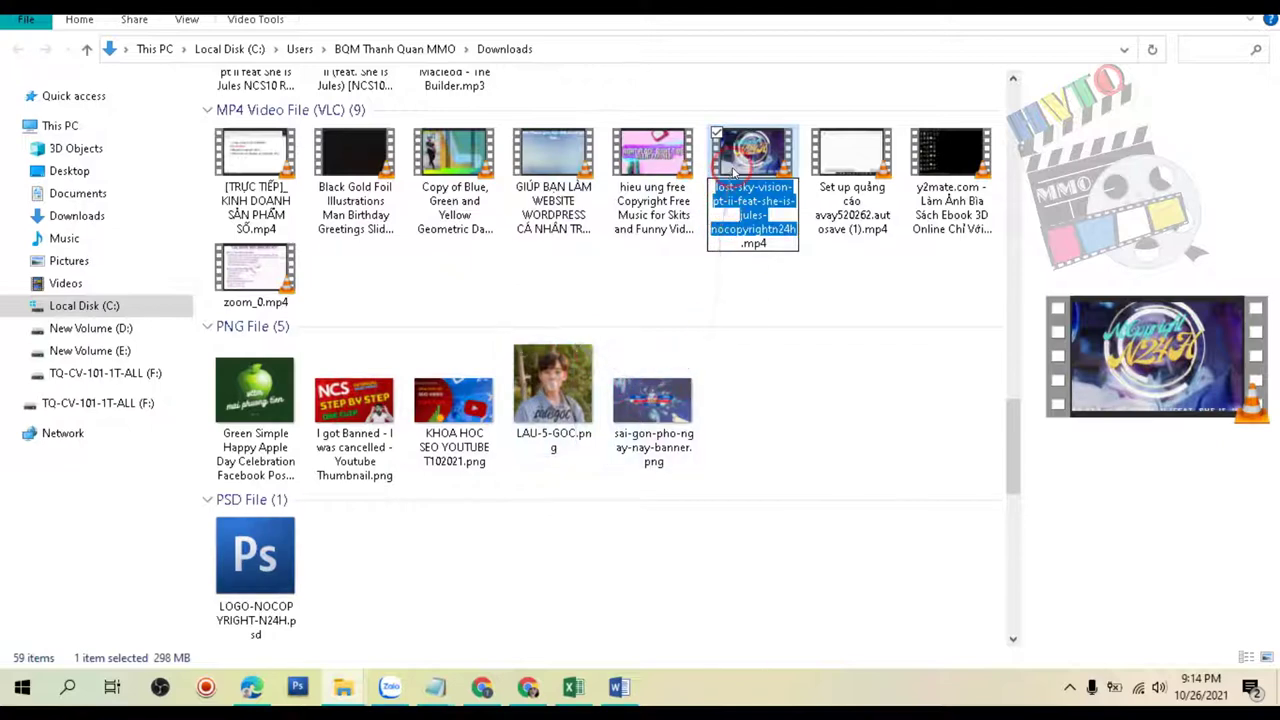
{"action": "left_click", "coordinate": [740, 161]}
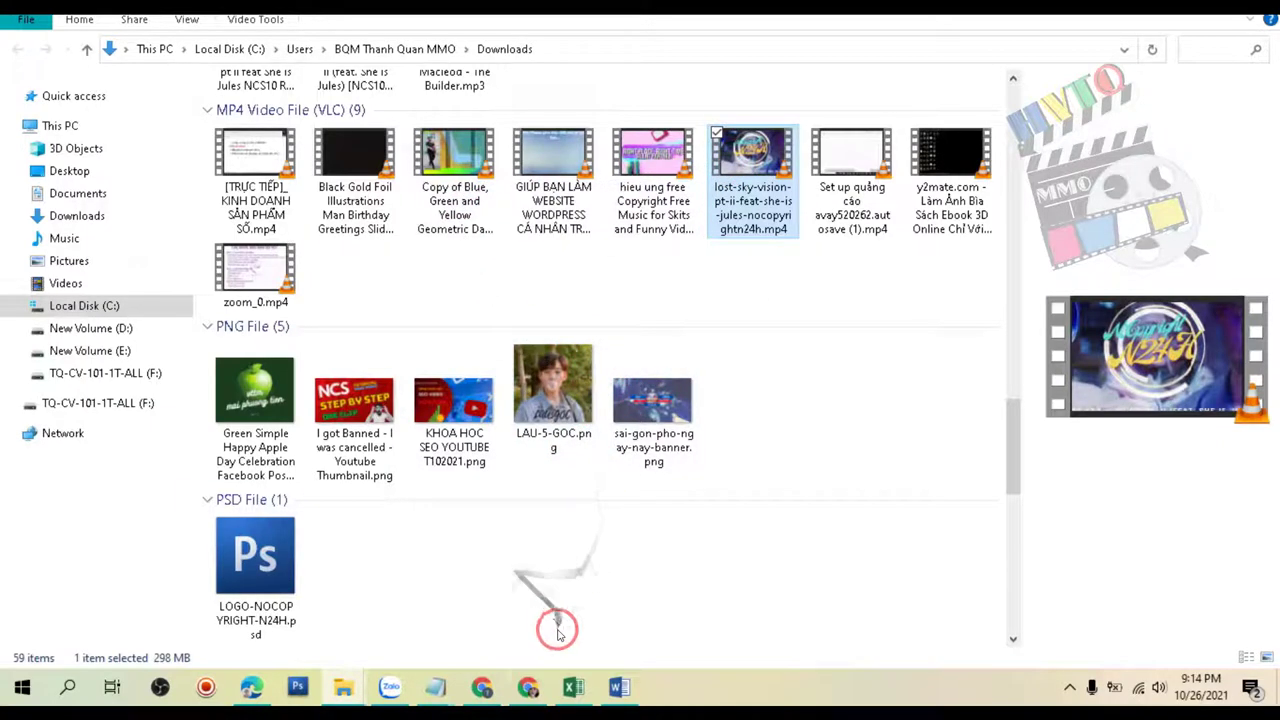
Switch to the NoCopyrightN24h YouTube channel in Chrome and start a new video upload.
{"action": "left_click", "coordinate": [528, 687]}
{"action": "left_click", "coordinate": [630, 337]}
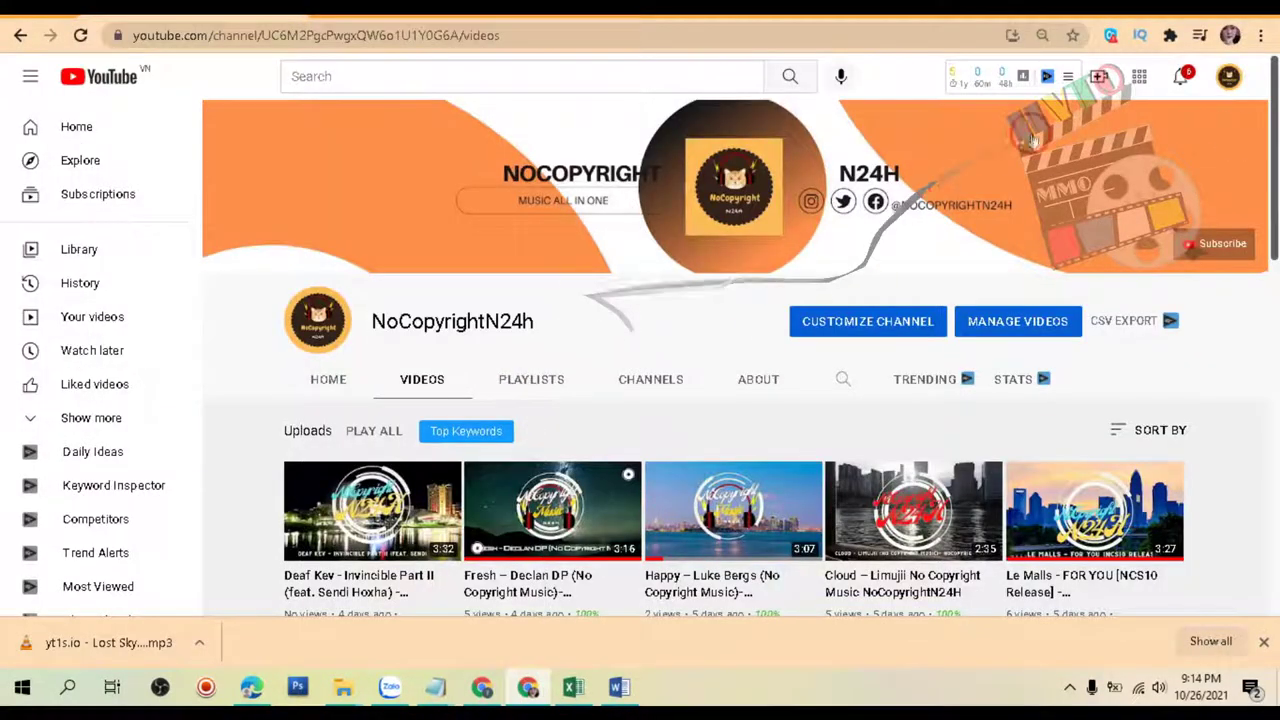
{"action": "left_click", "coordinate": [1100, 80]}
{"action": "left_click", "coordinate": [1143, 113]}
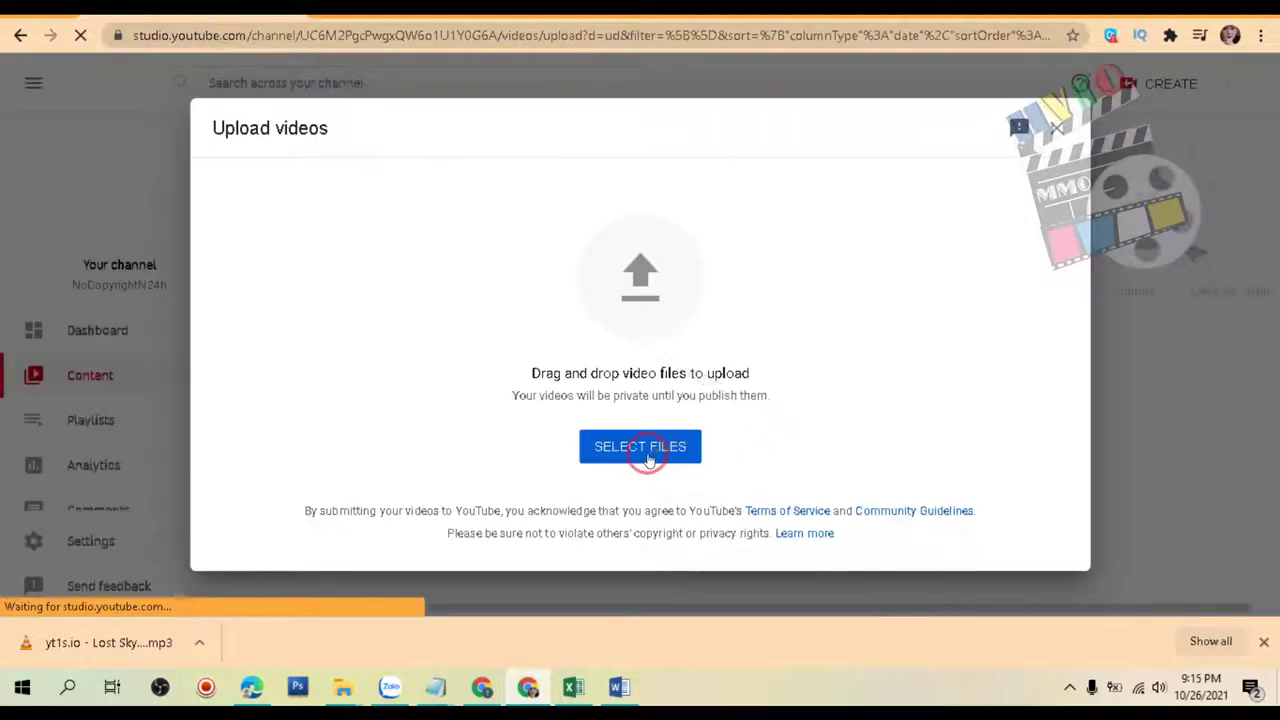
Upload lost-sky-vision-pt-ii-feat-she-is-jules-nocopyrightn24h.mp4 from the Downloads folder.
{"action": "left_click", "coordinate": [665, 448]}
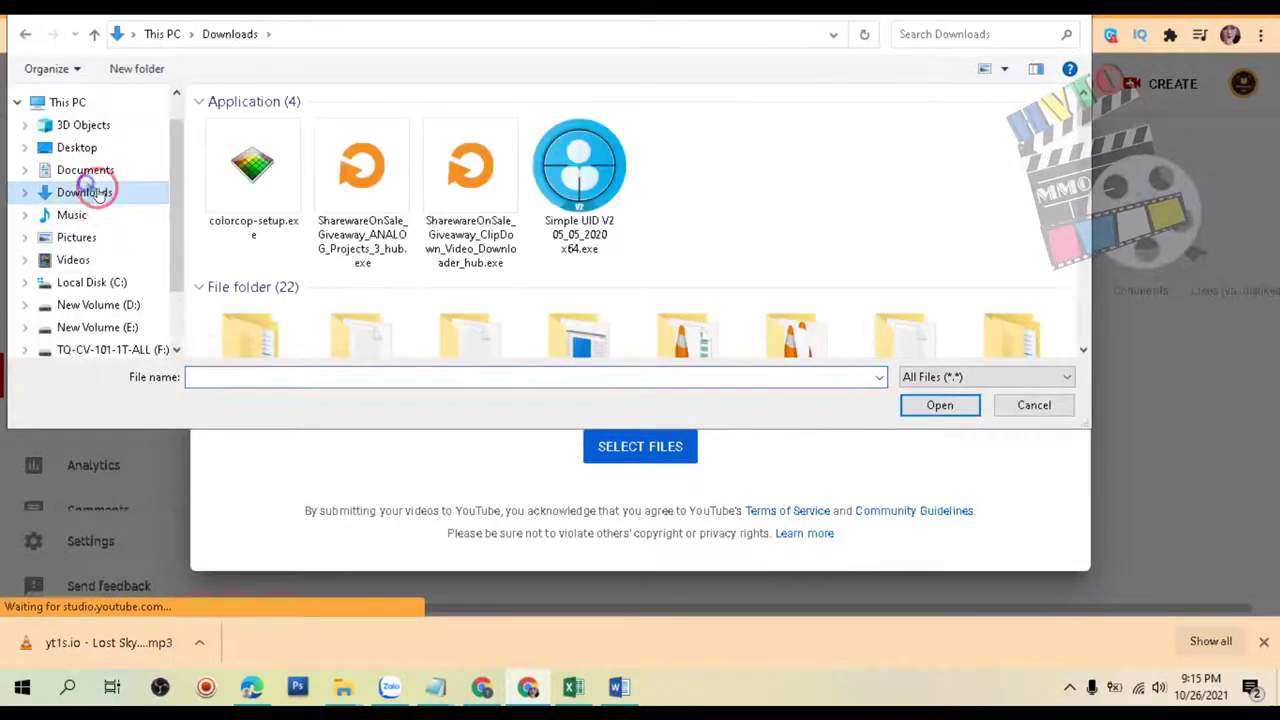
{"action": "left_click", "coordinate": [82, 192]}
{"action": "scroll", "coordinate": [540, 320], "scroll_direction": "down", "scroll_amount": 3}
{"action": "scroll", "coordinate": [540, 320], "scroll_direction": "down", "scroll_amount": 3}
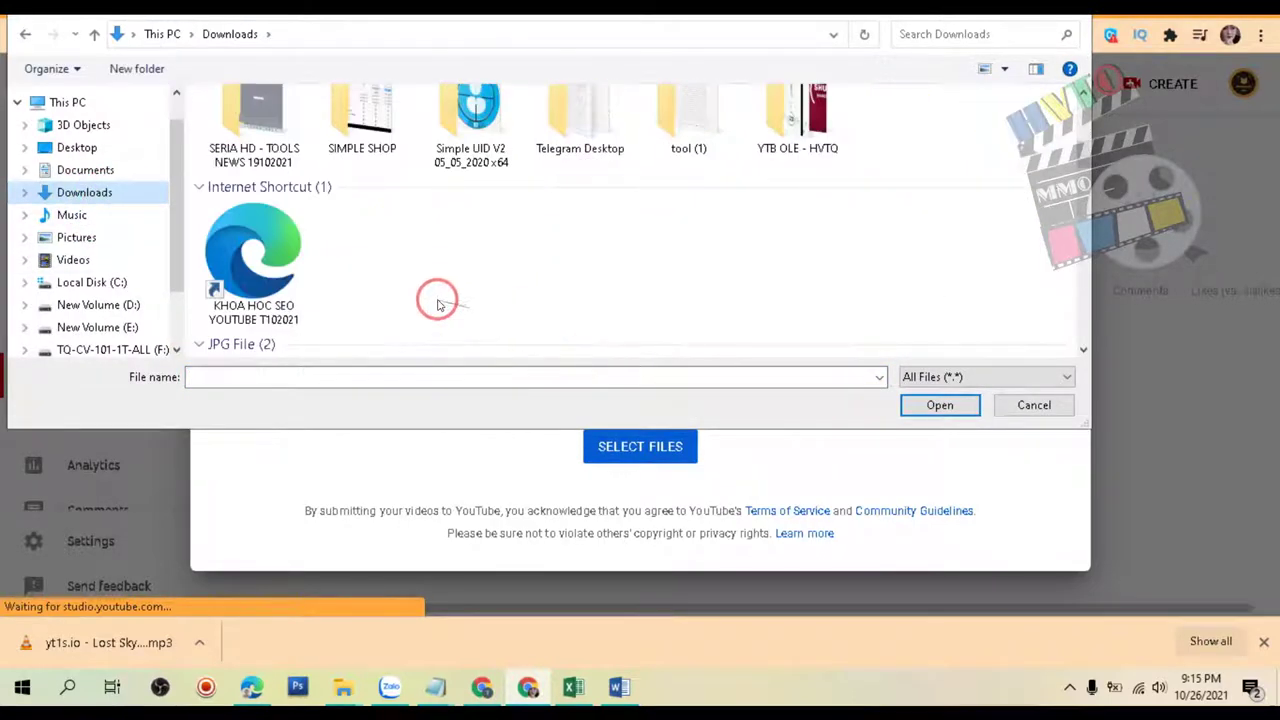
{"action": "scroll", "coordinate": [434, 297], "scroll_direction": "up", "scroll_amount": 2}
{"action": "scroll", "coordinate": [400, 290], "scroll_direction": "up", "scroll_amount": 1}
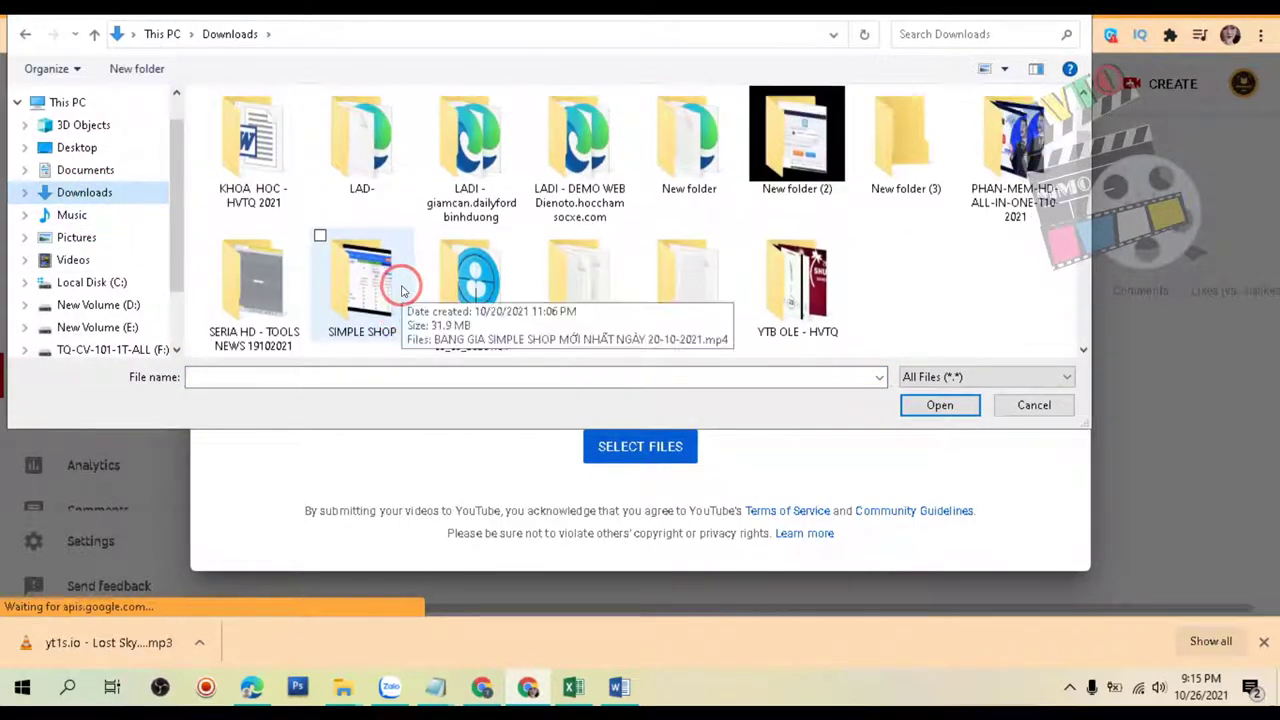
{"action": "scroll", "coordinate": [400, 285], "scroll_direction": "down", "scroll_amount": 1}
{"action": "scroll", "coordinate": [423, 291], "scroll_direction": "down", "scroll_amount": 10}
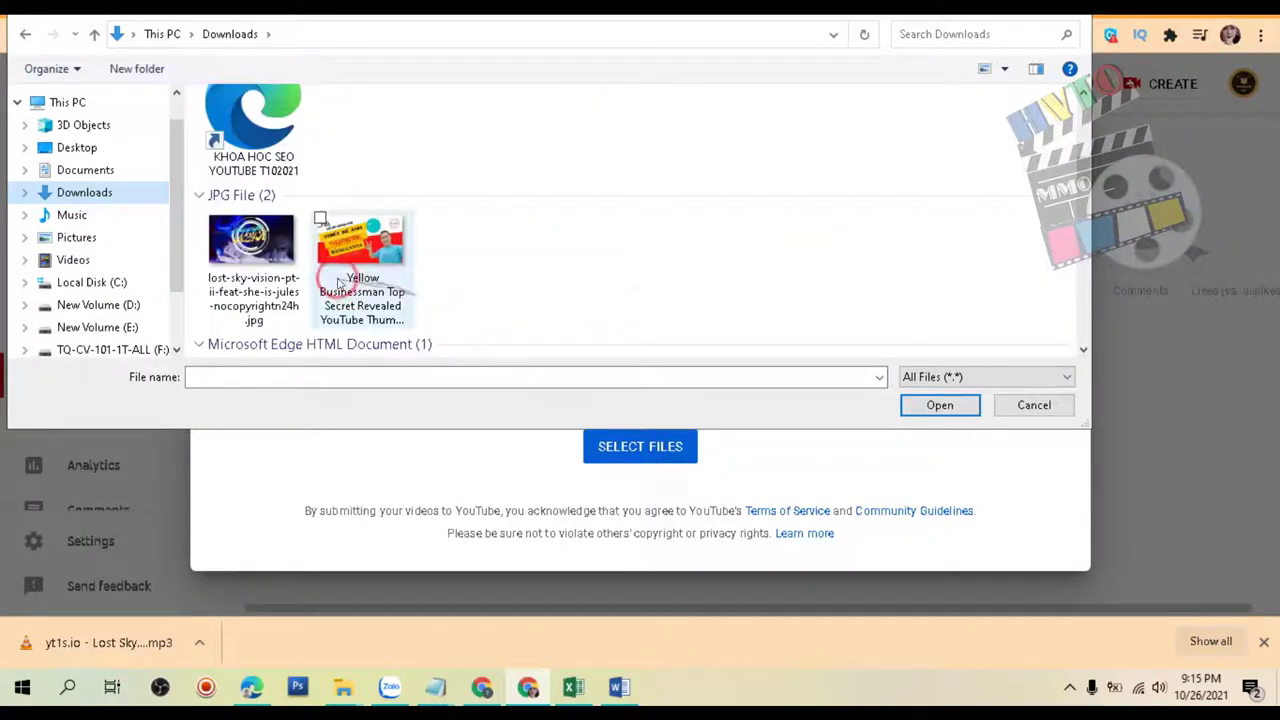
{"action": "scroll", "coordinate": [340, 272], "scroll_direction": "down", "scroll_amount": 4}
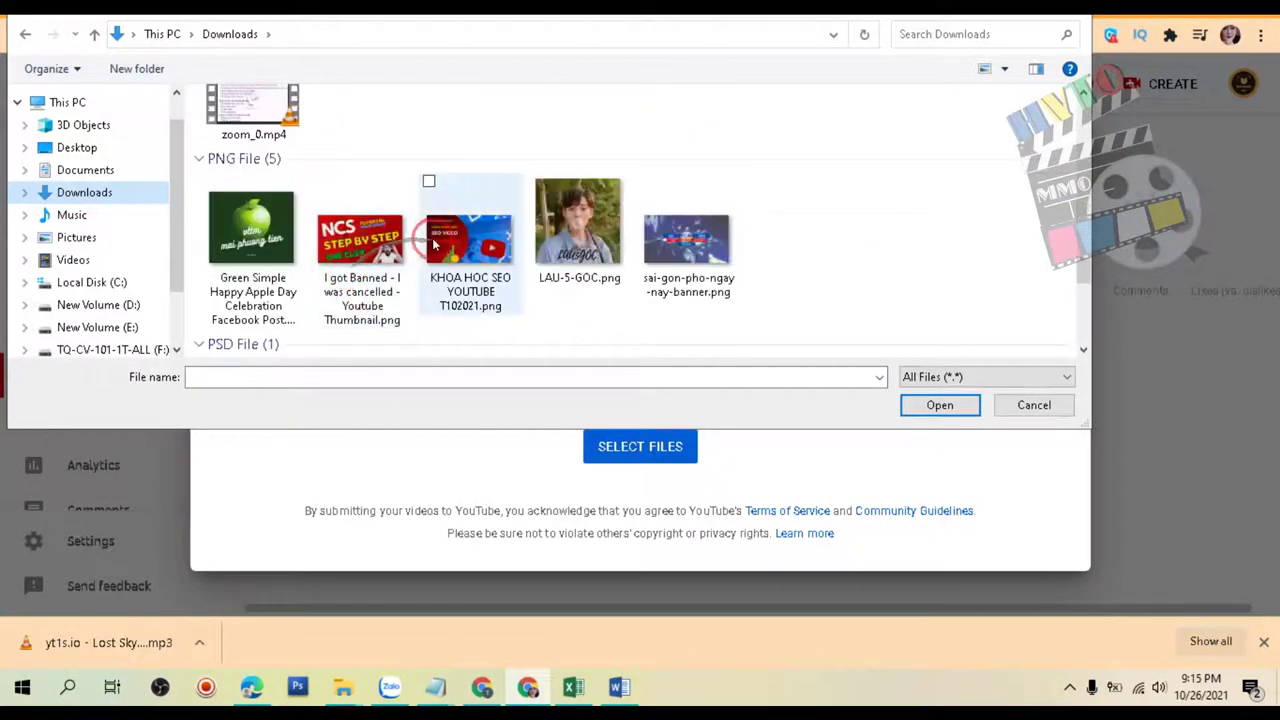
{"action": "scroll", "coordinate": [430, 230], "scroll_direction": "up", "scroll_amount": 2}
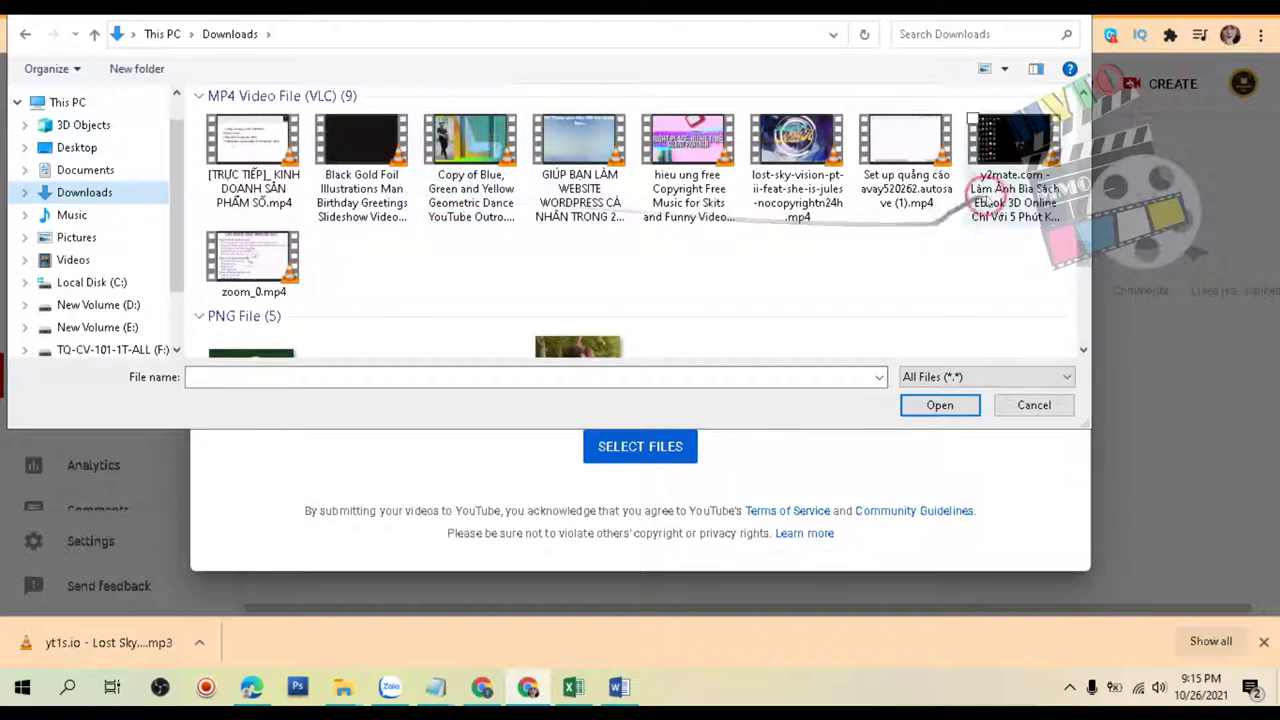
{"action": "left_click", "coordinate": [762, 191]}
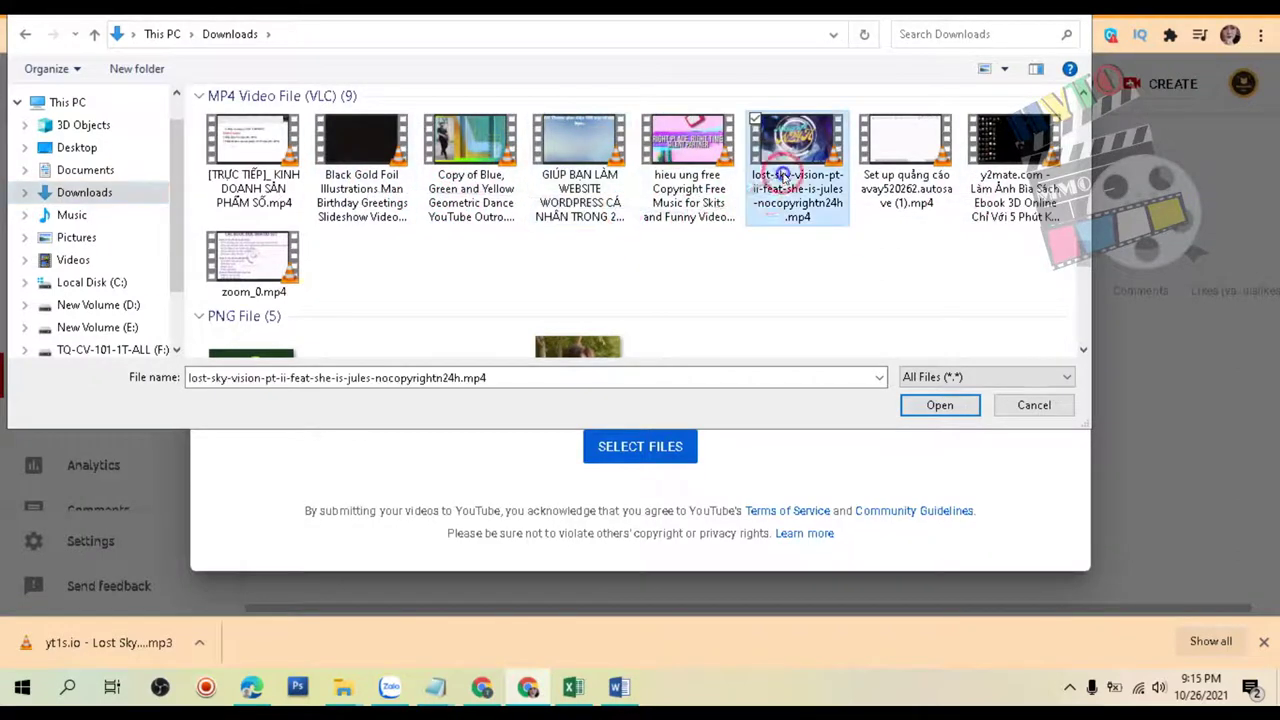
{"action": "left_click", "coordinate": [912, 406]}
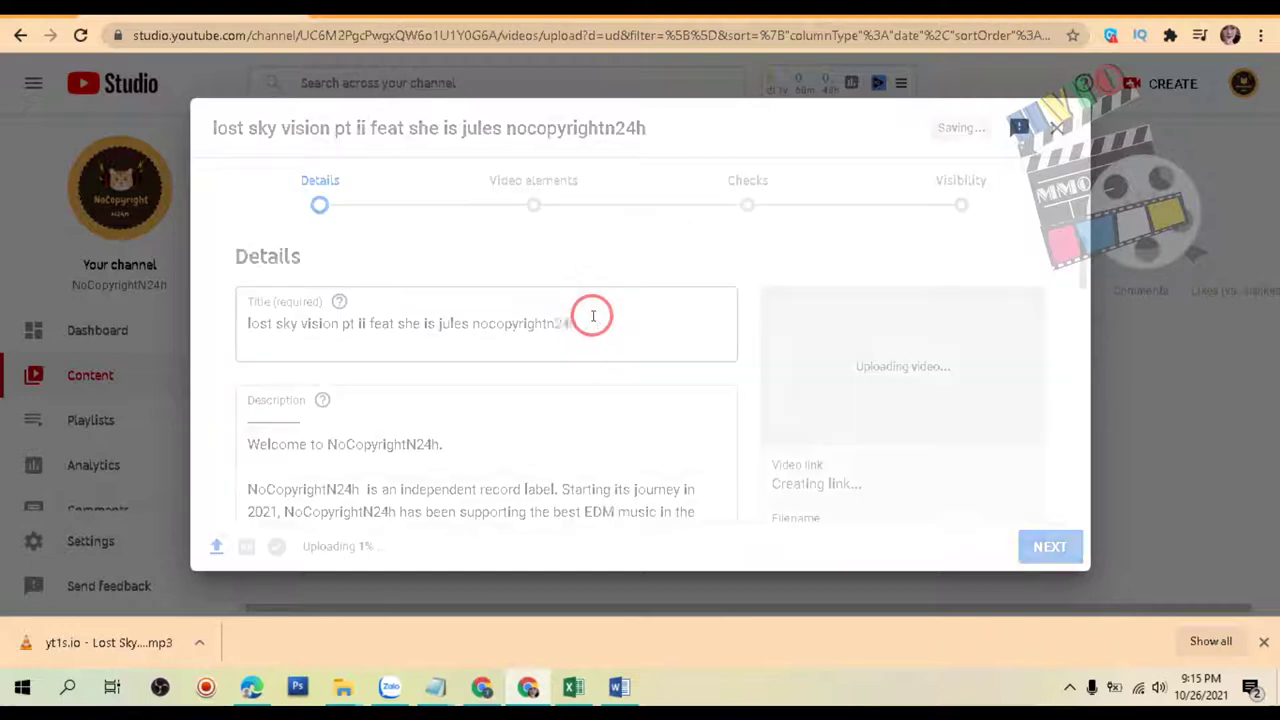
Copy the title "Lost Sky - Vision pt. II (feat. She Is Jules) - NoCopyrightN24h" from below BƯỚC 4 in Word.
{"action": "left_click", "coordinate": [248, 325]}
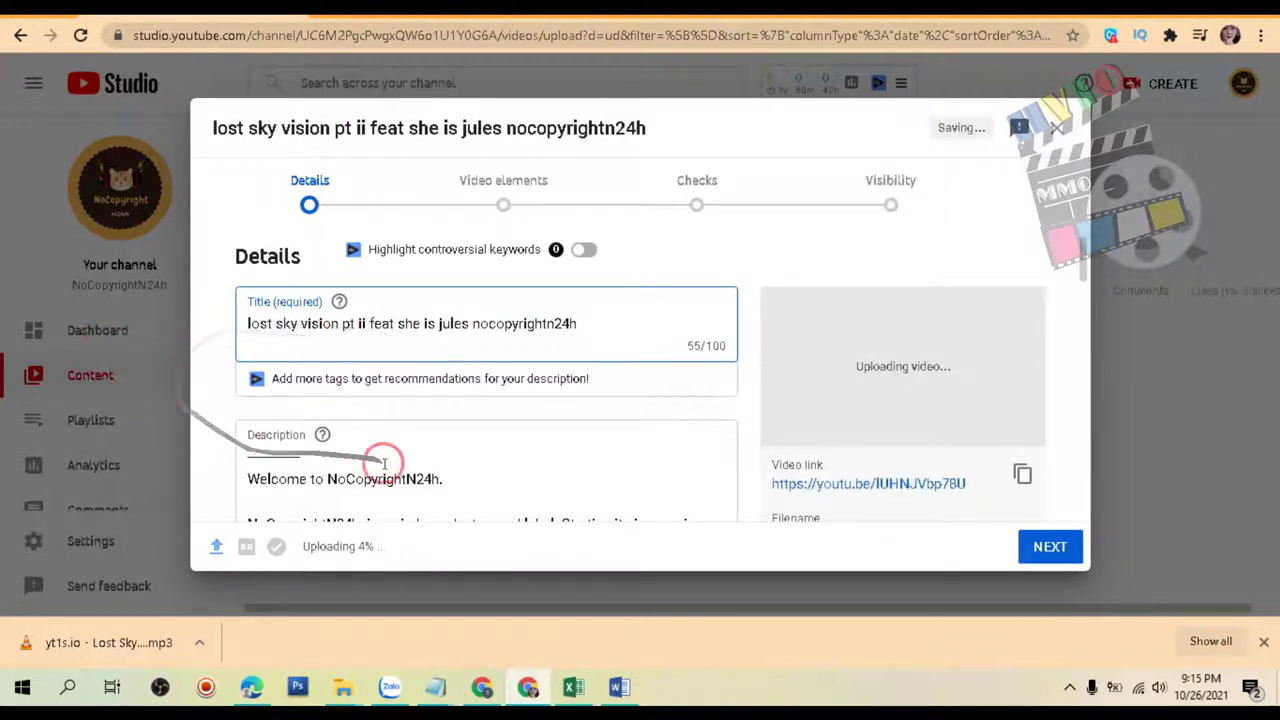
{"action": "left_click", "coordinate": [619, 687]}
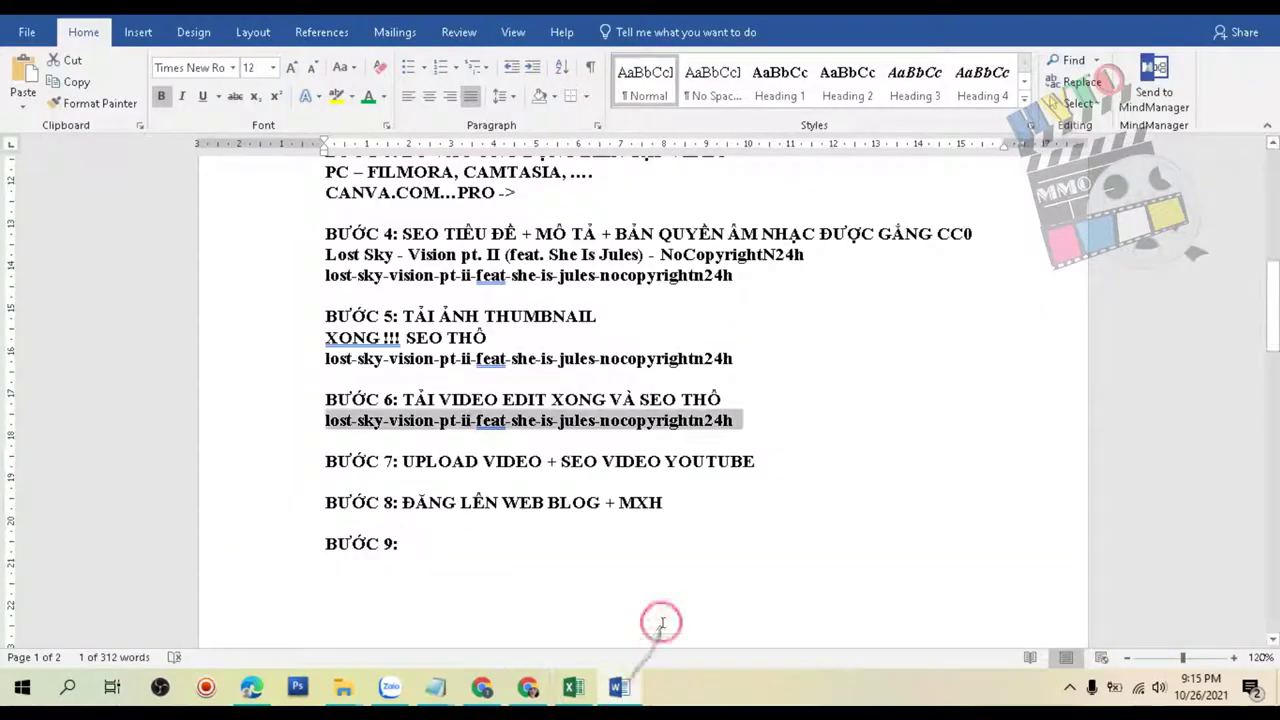
{"action": "scroll", "coordinate": [604, 420], "scroll_direction": "up", "scroll_amount": 1}
{"action": "left_click", "coordinate": [557, 422]}
{"action": "scroll", "coordinate": [557, 422], "scroll_direction": "up", "scroll_amount": 1}
{"action": "left_click_drag", "start_coordinate": [812, 364], "coordinate": [329, 366]}
{"action": "key", "text": "ctrl+c"}
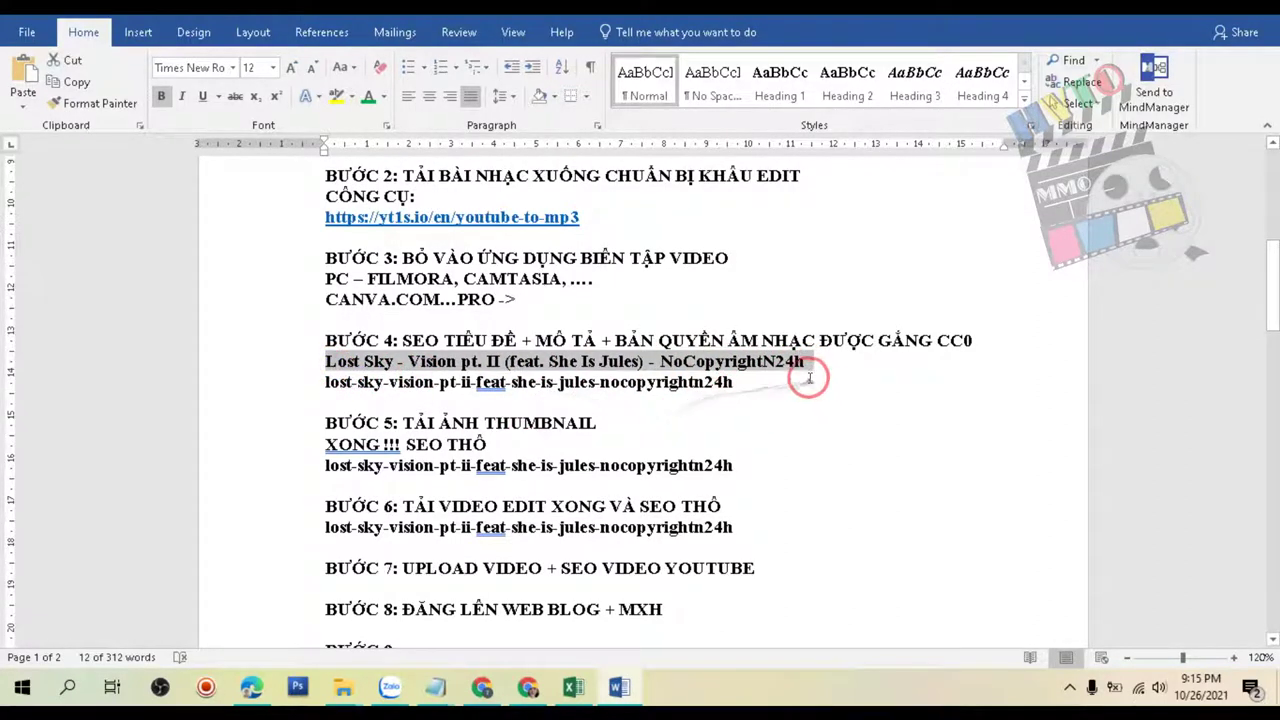
Back in YouTube Studio, replace the video title with "Lost Sky - Vision pt. II (feat. She Is Jules) - NoCopyrightN24h".
{"action": "key", "text": "alt+Tab"}
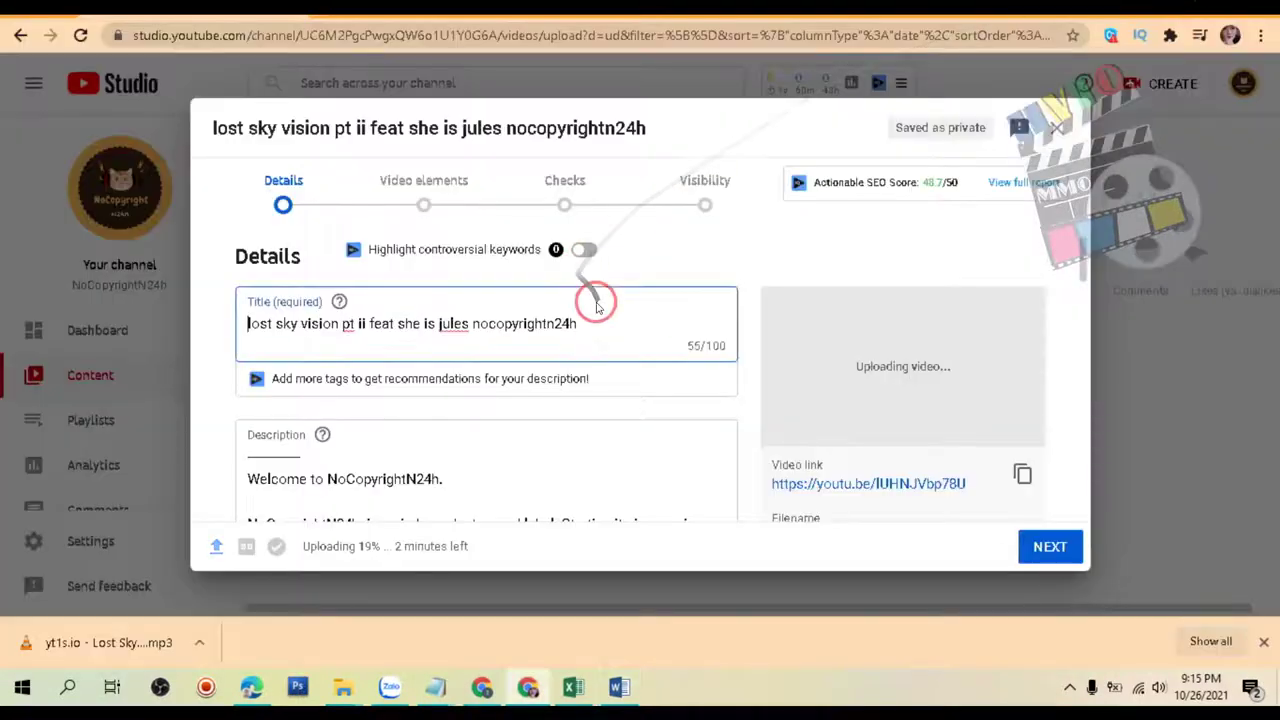
{"action": "left_click_drag", "start_coordinate": [583, 322], "coordinate": [200, 328]}
{"action": "key", "text": "ctrl+v"}
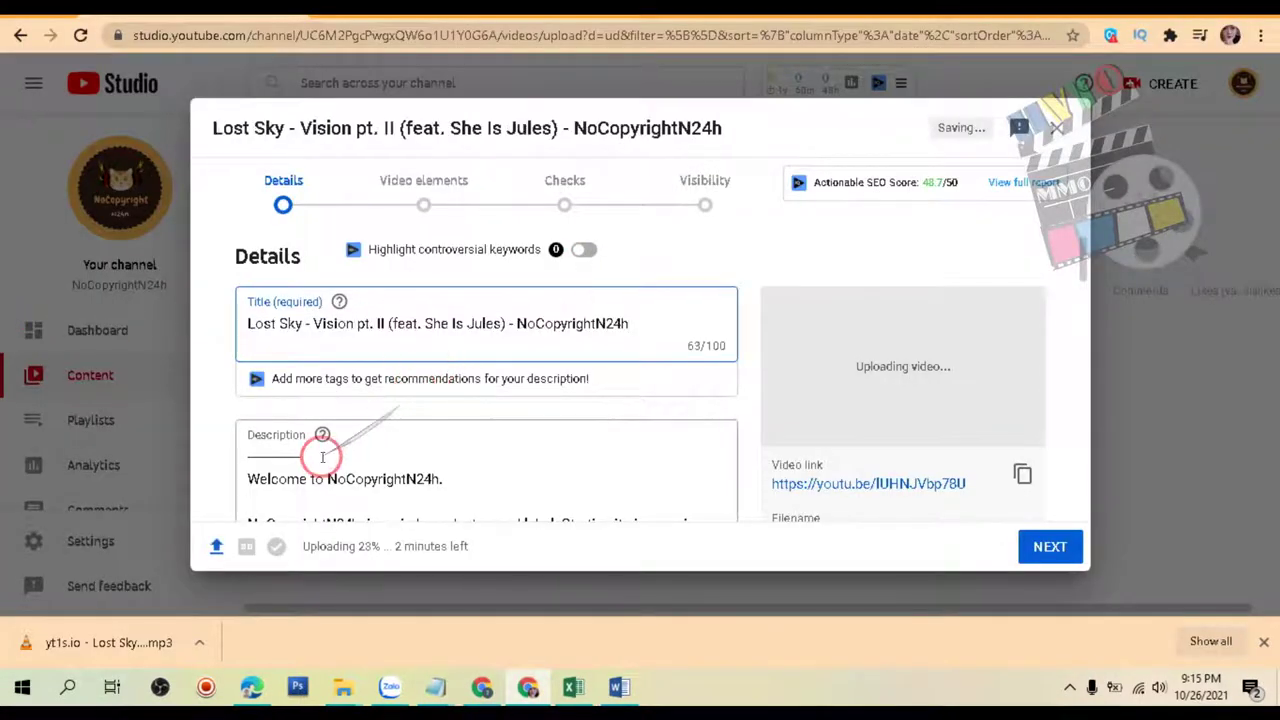
Paste the copied title at the start of the description, above "Welcome to NoCopyrightN24h.".
{"action": "left_click", "coordinate": [250, 467]}
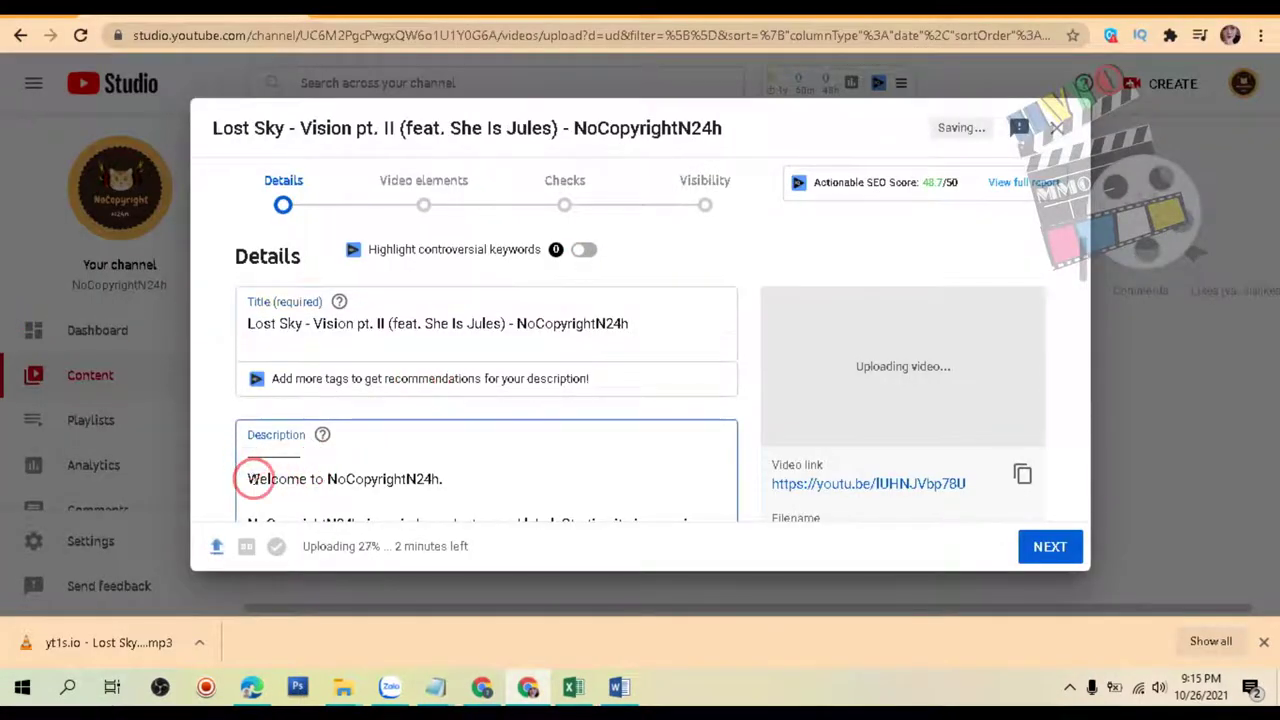
{"action": "key", "text": "ctrl+v"}
{"action": "scroll", "coordinate": [334, 409], "scroll_direction": "down", "scroll_amount": 5}
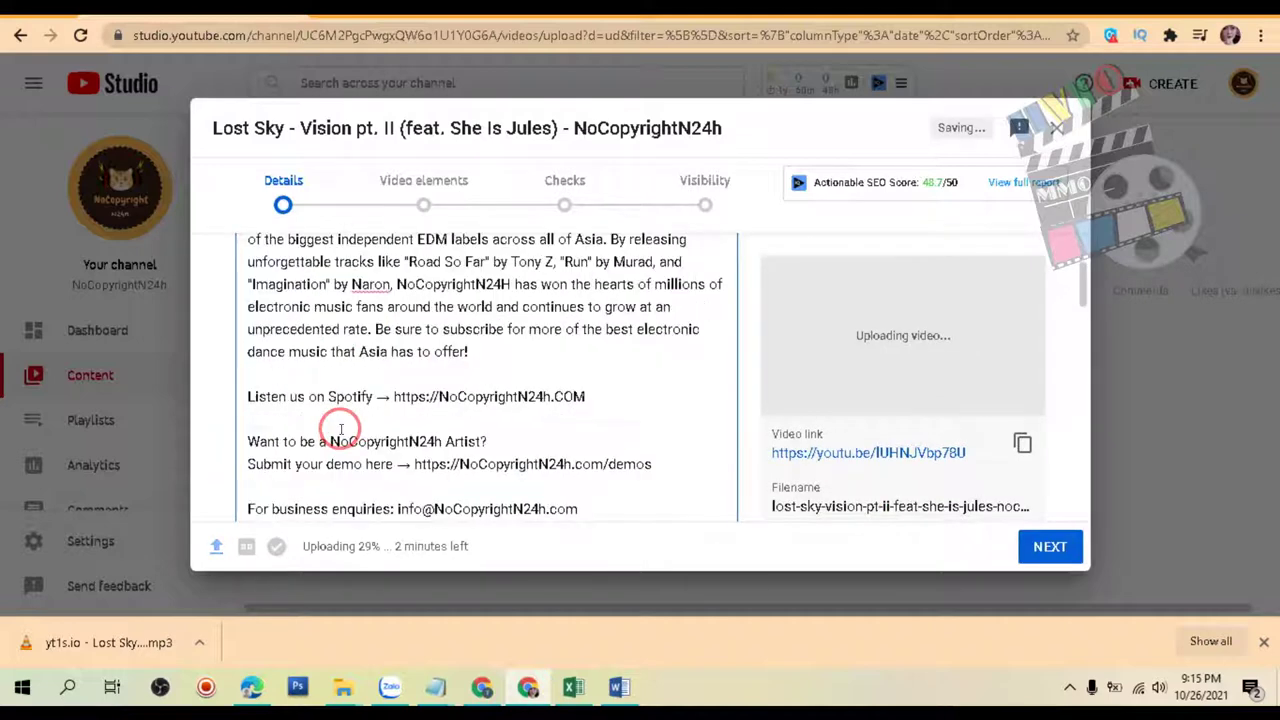
{"action": "scroll", "coordinate": [338, 432], "scroll_direction": "down", "scroll_amount": 2}
{"action": "scroll", "coordinate": [342, 420], "scroll_direction": "up", "scroll_amount": 1}
{"action": "scroll", "coordinate": [355, 395], "scroll_direction": "down", "scroll_amount": 3}
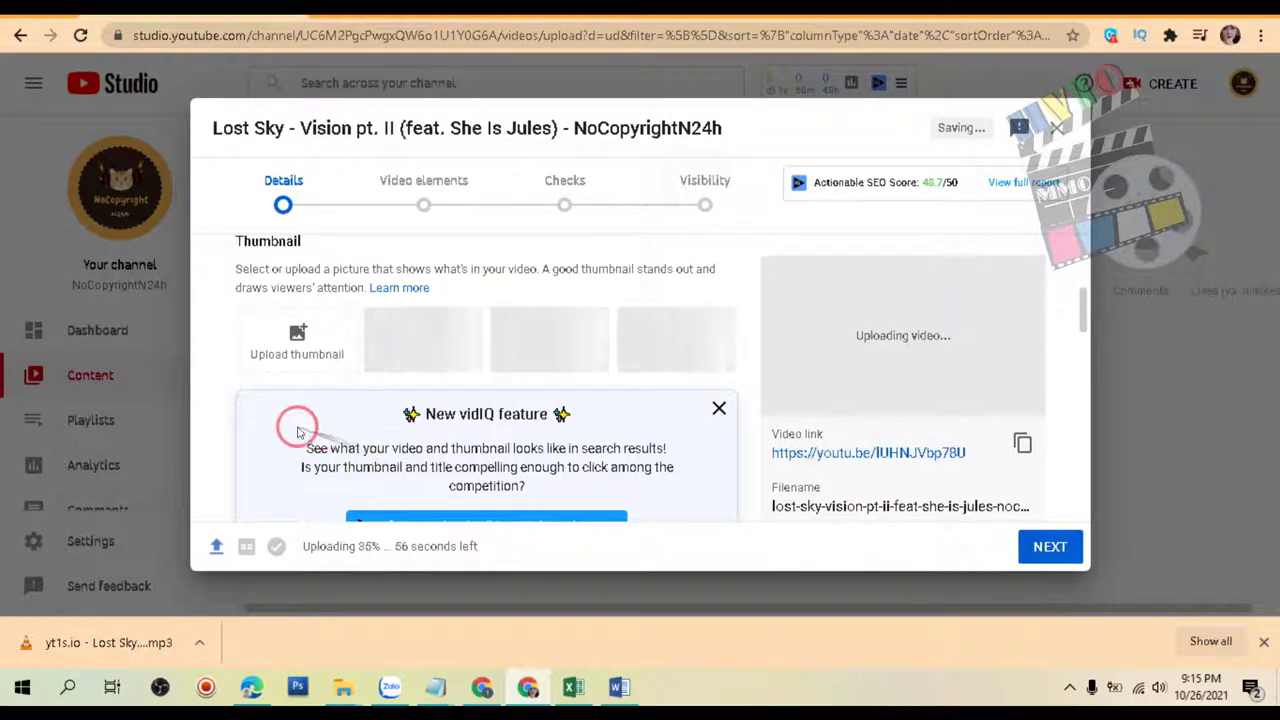
In the Word document, add the line "XONG …!" below the BƯỚC 7 heading, followed by a blank line.
{"action": "left_click", "coordinate": [617, 688]}
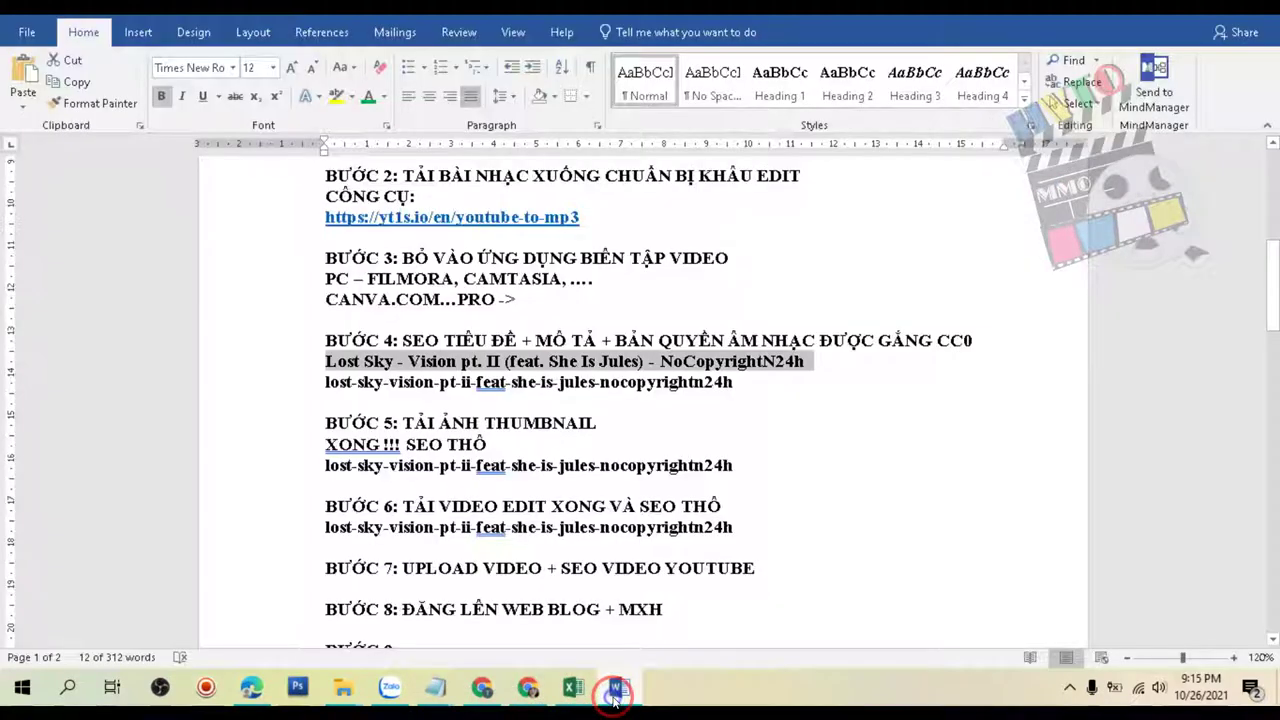
{"action": "scroll", "coordinate": [560, 490], "scroll_direction": "down", "scroll_amount": 2}
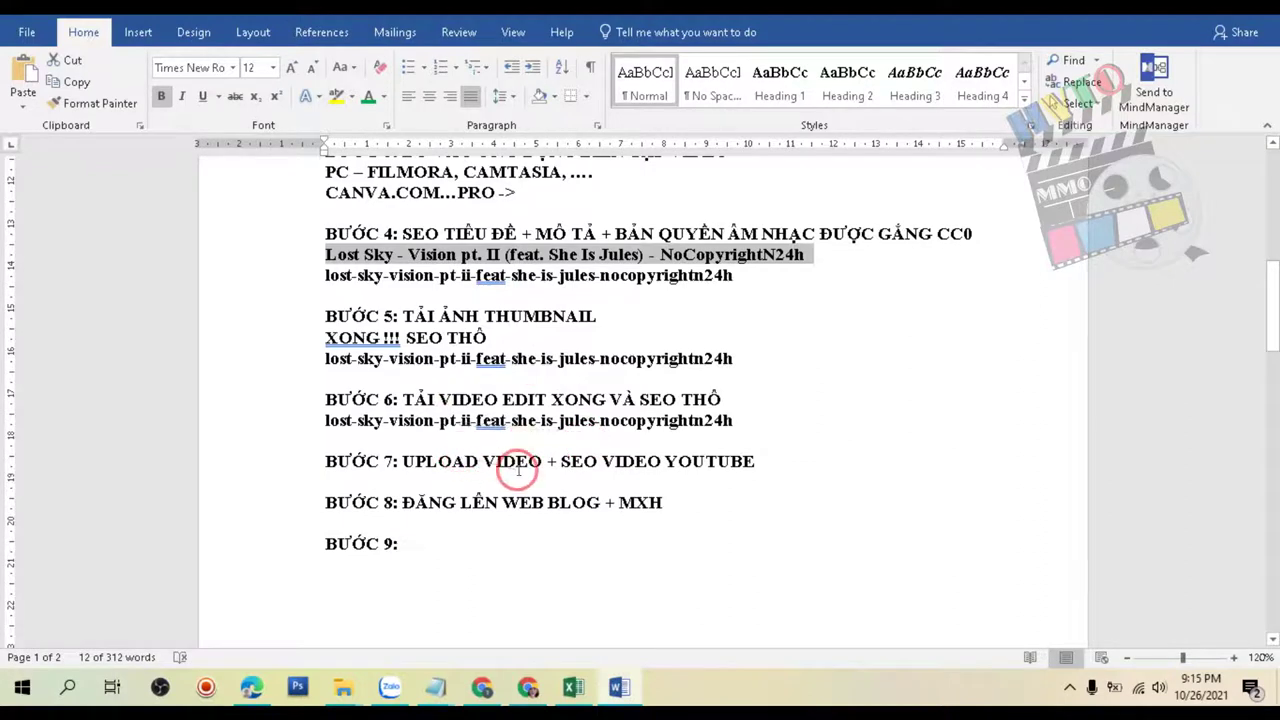
{"action": "left_click", "coordinate": [423, 484]}
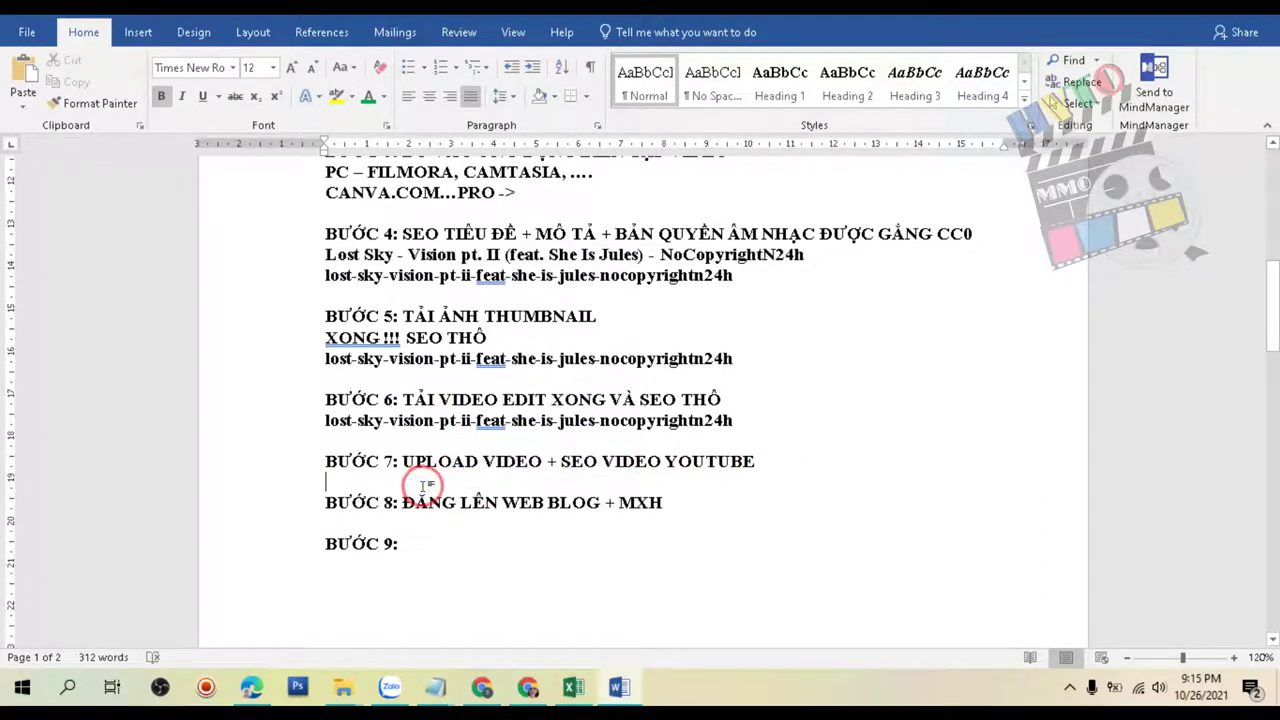
{"action": "type", "text": "XONG …!"}
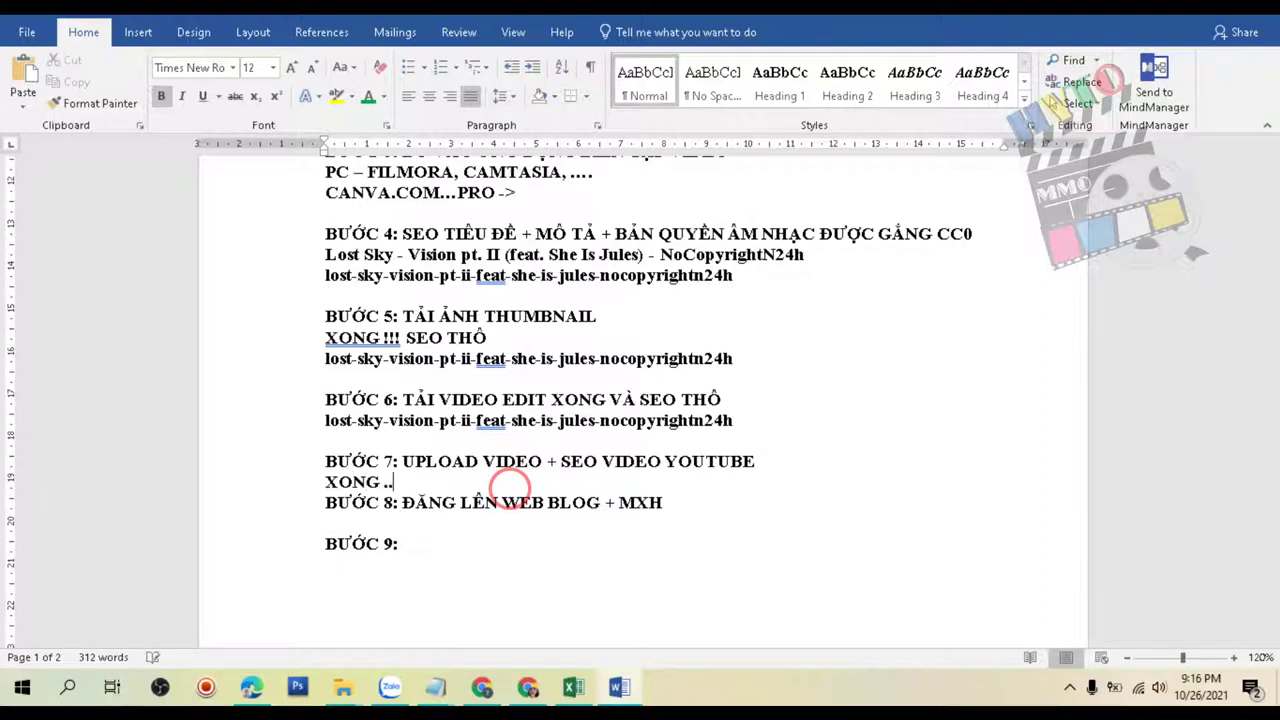
{"action": "key", "text": "Return"}
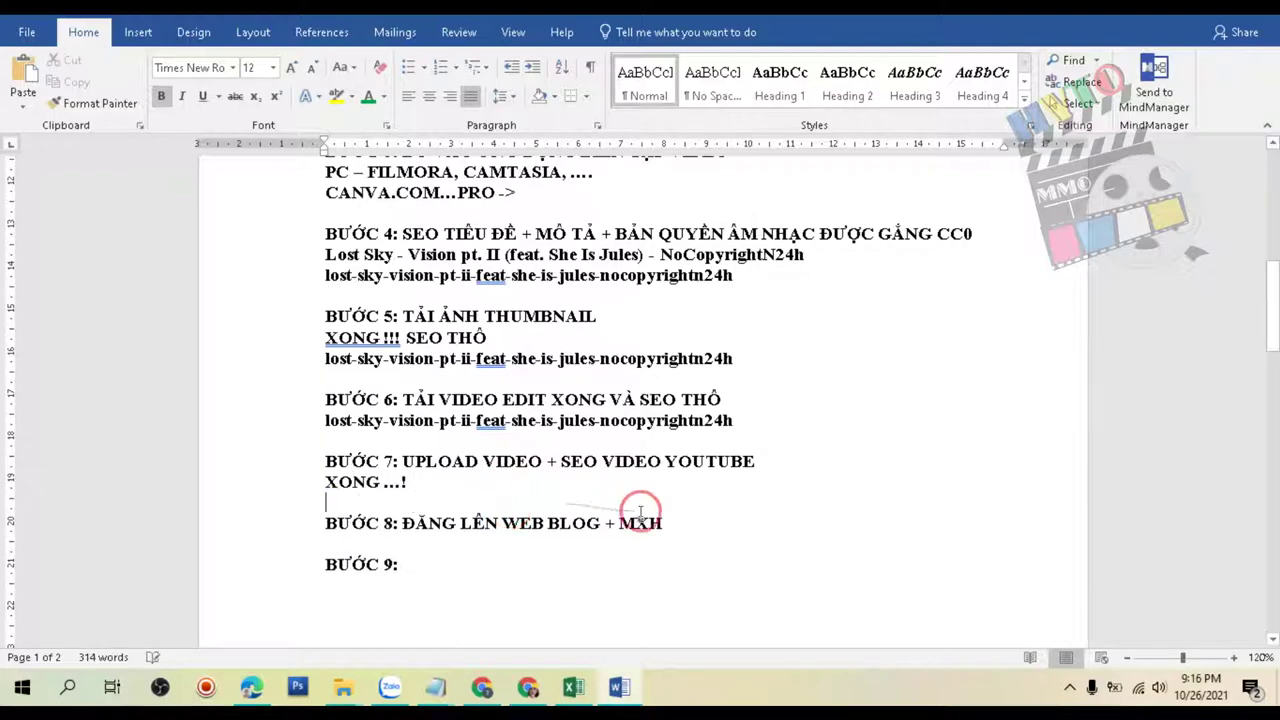
Complete BƯỚC 9 with "BỎ LINK CHO PHÉP SỬ DỤNG ÂM NHẠC NCS VÀO MÔ TẢ" and append the word "description" copied from the credit note.
{"action": "left_click_drag", "start_coordinate": [668, 521], "coordinate": [618, 566]}
{"action": "left_click", "coordinate": [423, 564]}
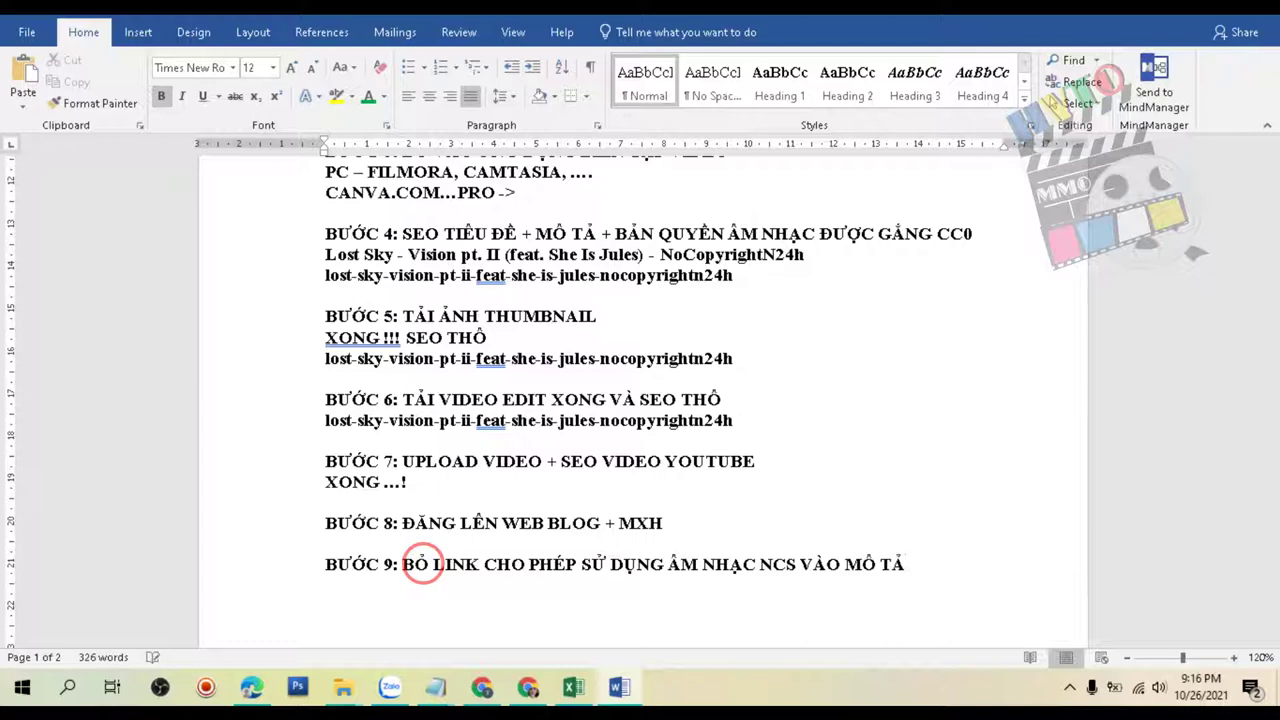
{"action": "scroll", "coordinate": [422, 564], "scroll_direction": "up", "scroll_amount": 10}
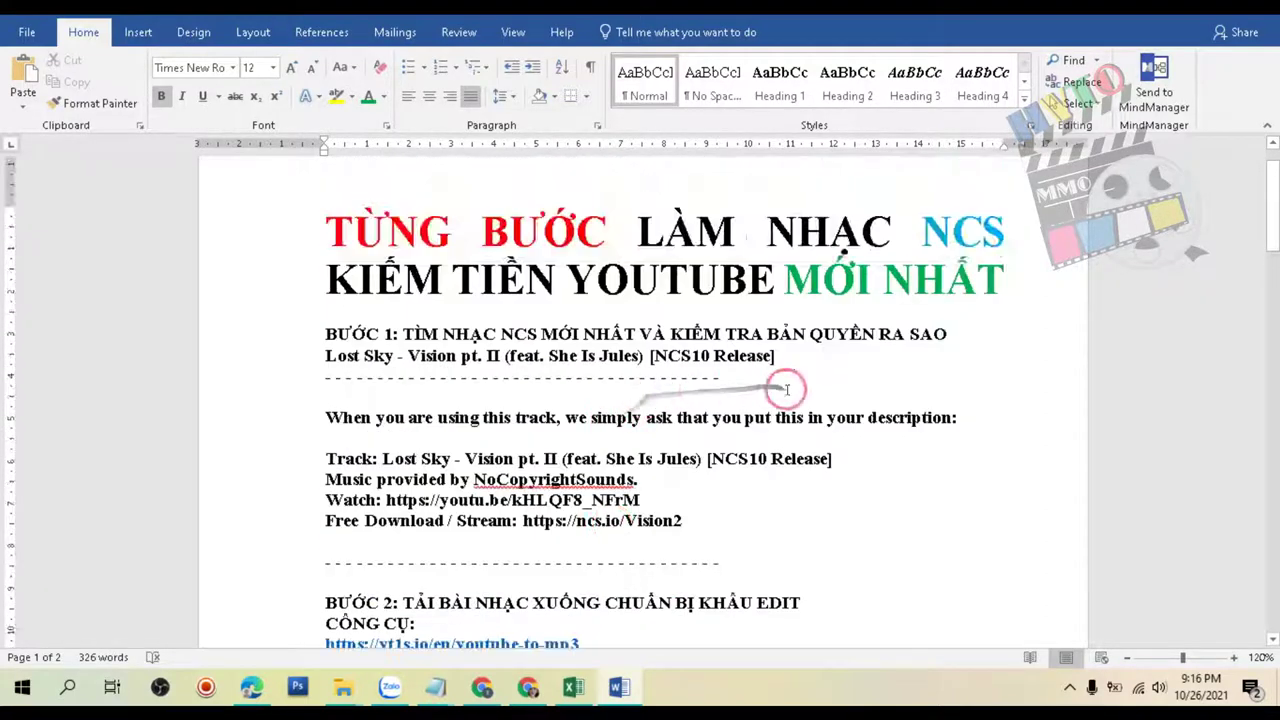
{"action": "left_click_drag", "start_coordinate": [912, 414], "coordinate": [950, 417]}
{"action": "key", "text": "ctrl+c"}
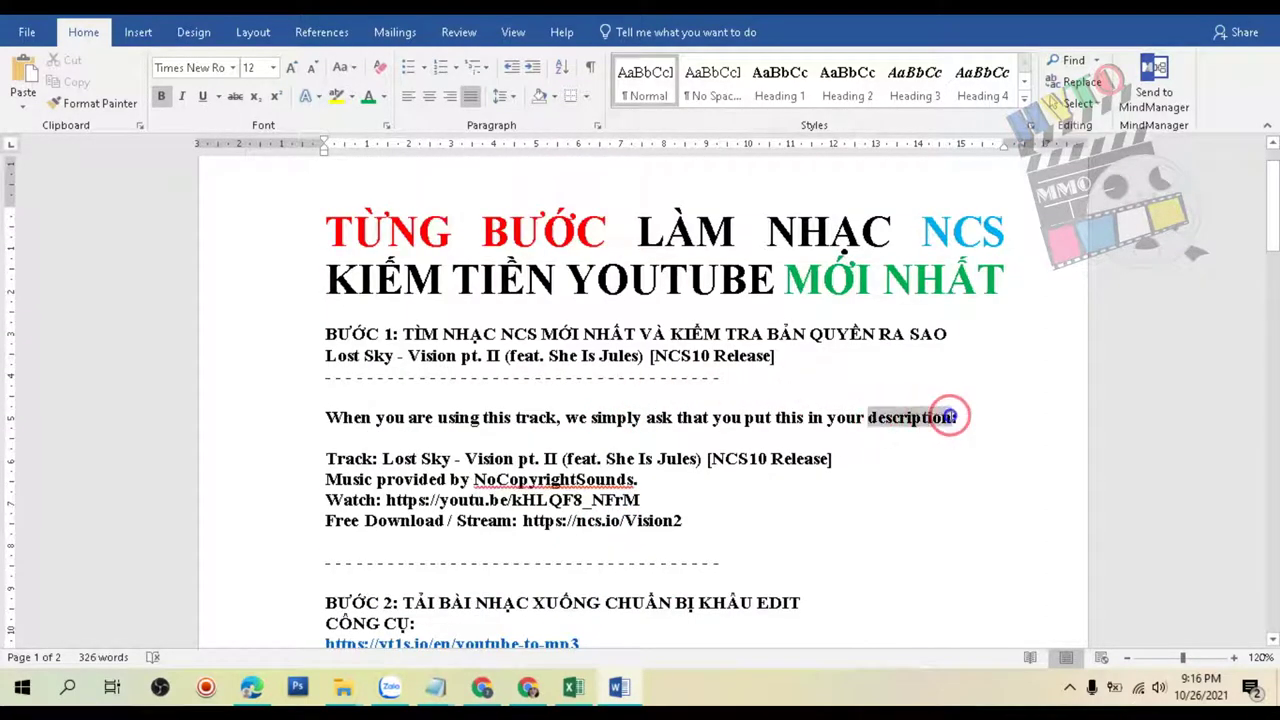
{"action": "scroll", "coordinate": [950, 418], "scroll_direction": "down", "scroll_amount": 10}
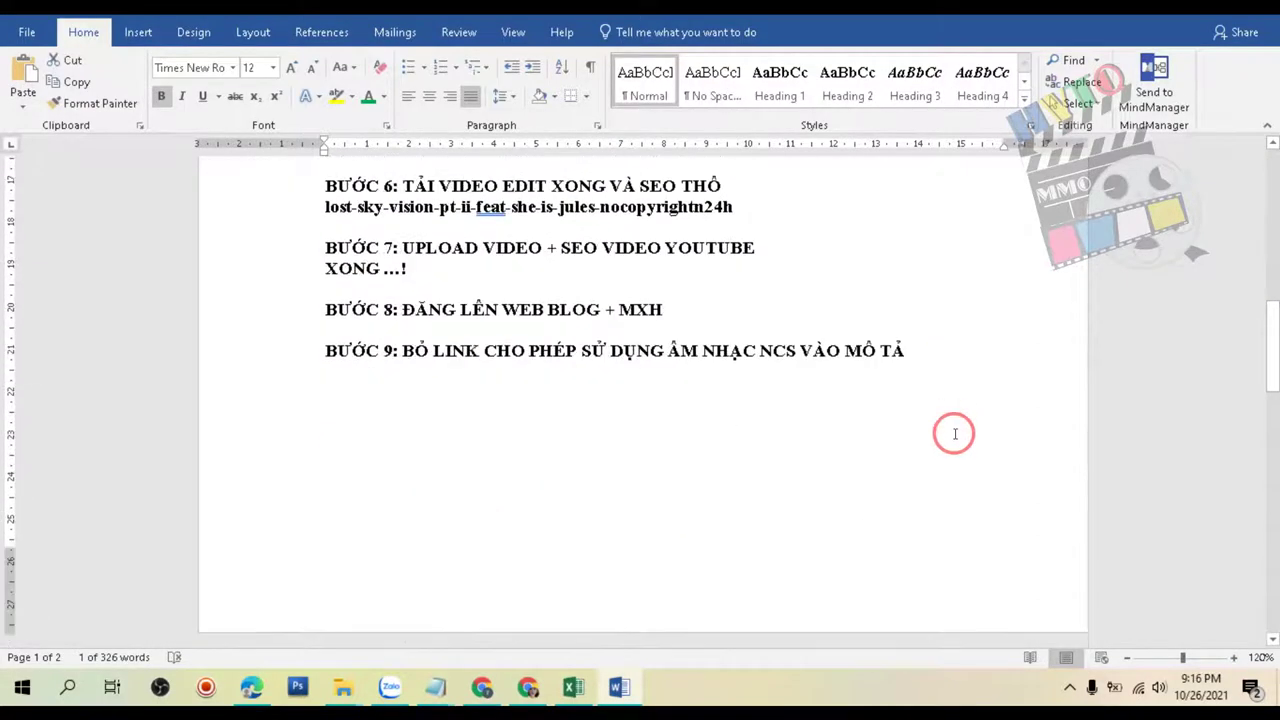
{"action": "left_click", "coordinate": [916, 353]}
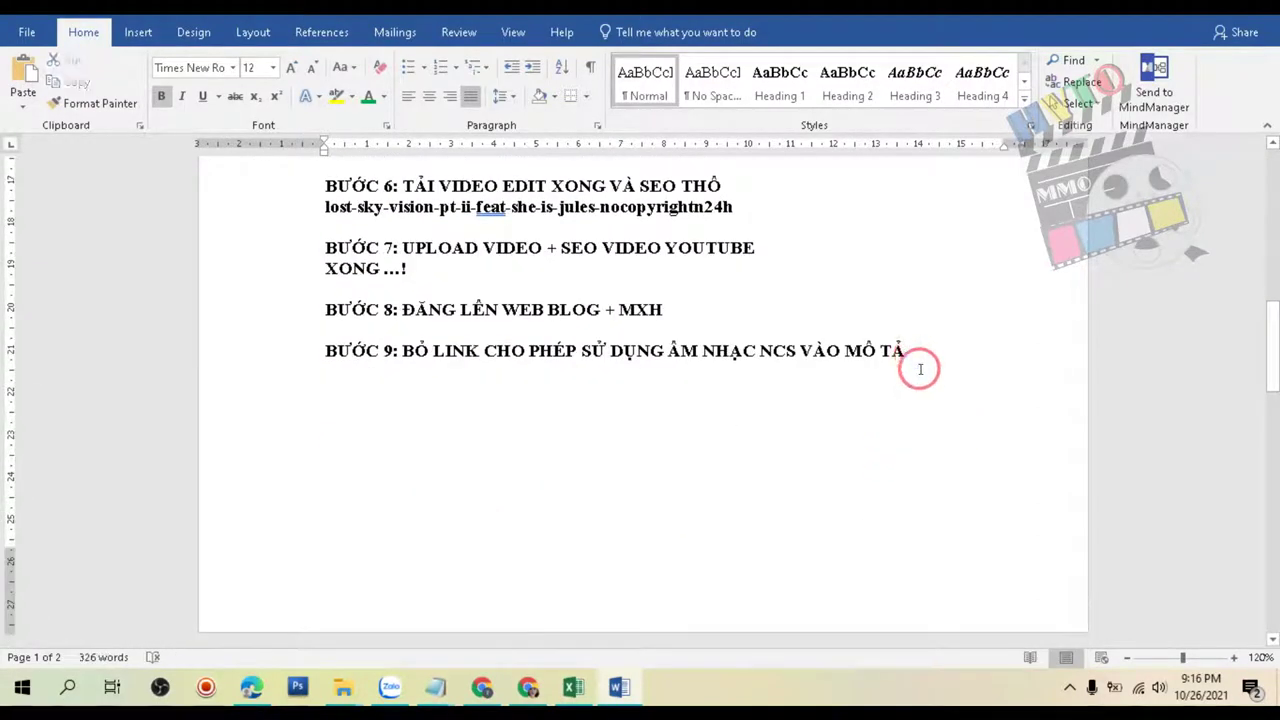
{"action": "key", "text": "ctrl+v"}
Copy the NCS credit block under BƯỚC 1, including both dashed lines and the track, watch and download details.
{"action": "scroll", "coordinate": [800, 410], "scroll_direction": "up", "scroll_amount": 1}
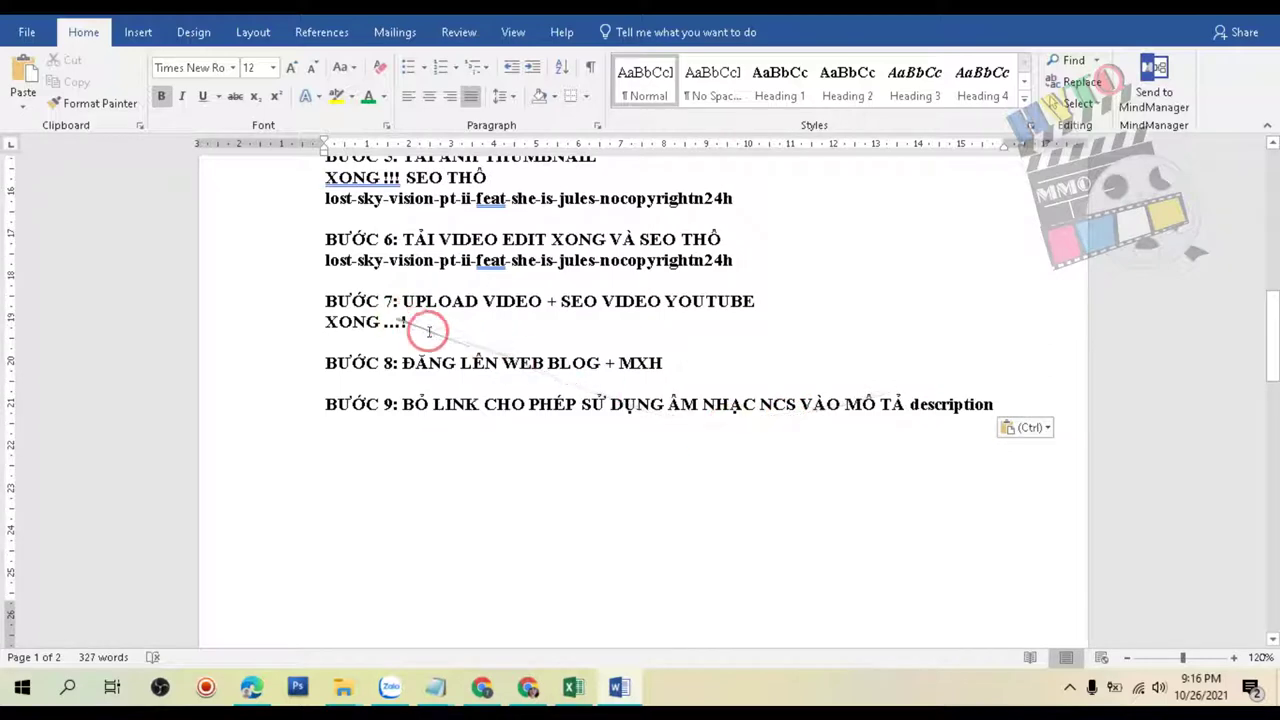
{"action": "double_click", "coordinate": [311, 304]}
{"action": "scroll", "coordinate": [643, 388], "scroll_direction": "up", "scroll_amount": 2}
{"action": "scroll", "coordinate": [643, 388], "scroll_direction": "up", "scroll_amount": 9}
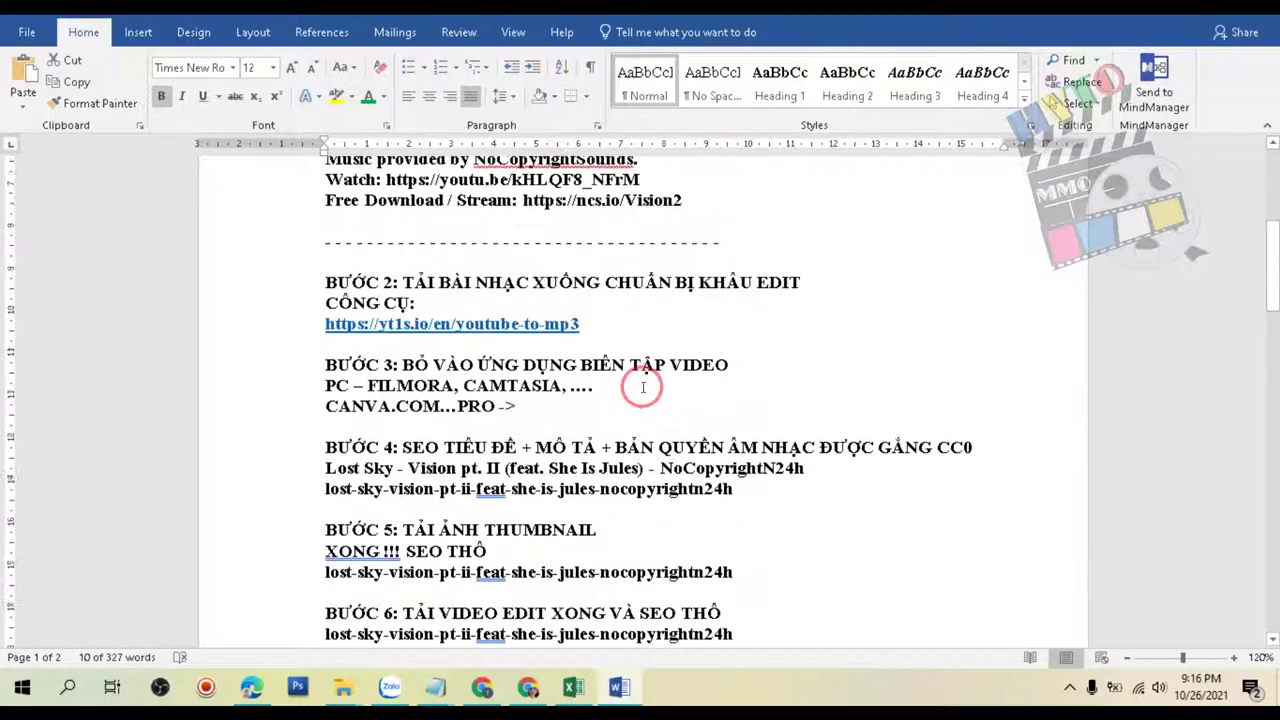
{"action": "left_click_drag", "start_coordinate": [326, 324], "coordinate": [743, 505]}
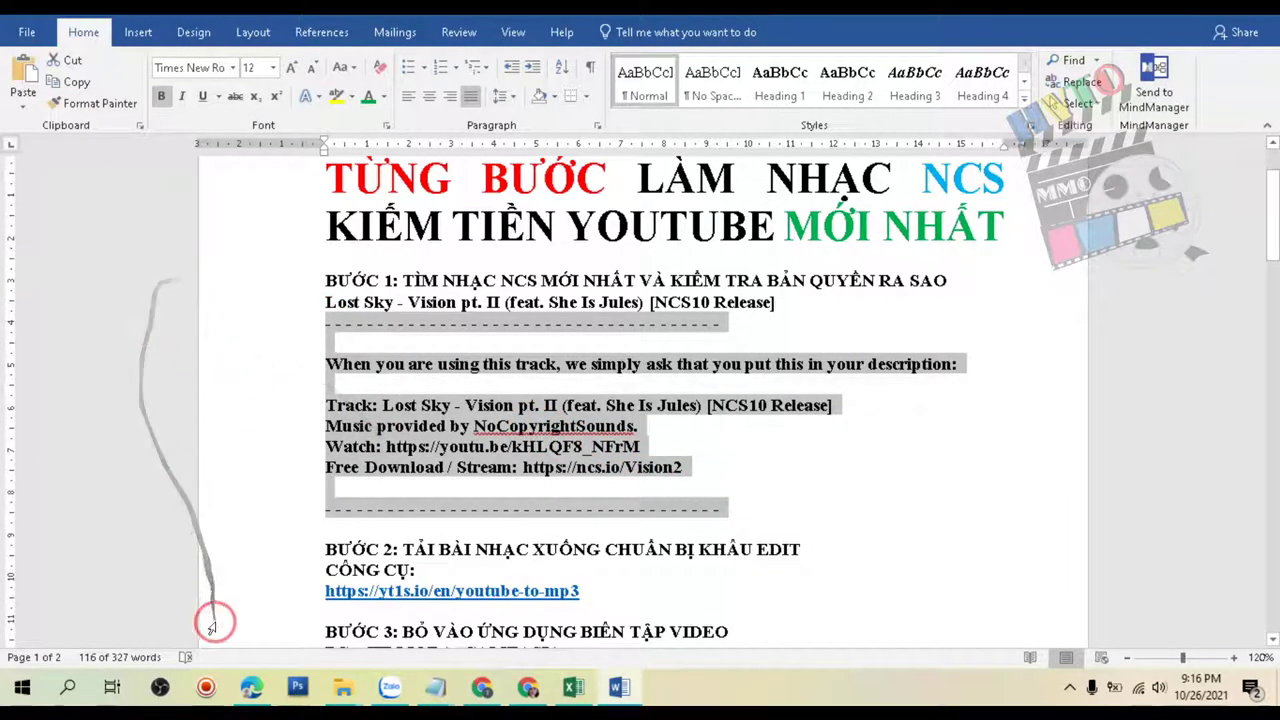
Back in YouTube Studio, paste the NCS credit block into the description on a new line above "Listen us on Spotify".
{"action": "left_click", "coordinate": [528, 686]}
{"action": "scroll", "coordinate": [427, 417], "scroll_direction": "up", "scroll_amount": 5}
{"action": "scroll", "coordinate": [423, 380], "scroll_direction": "down", "scroll_amount": 2}
{"action": "scroll", "coordinate": [423, 372], "scroll_direction": "up", "scroll_amount": 2}
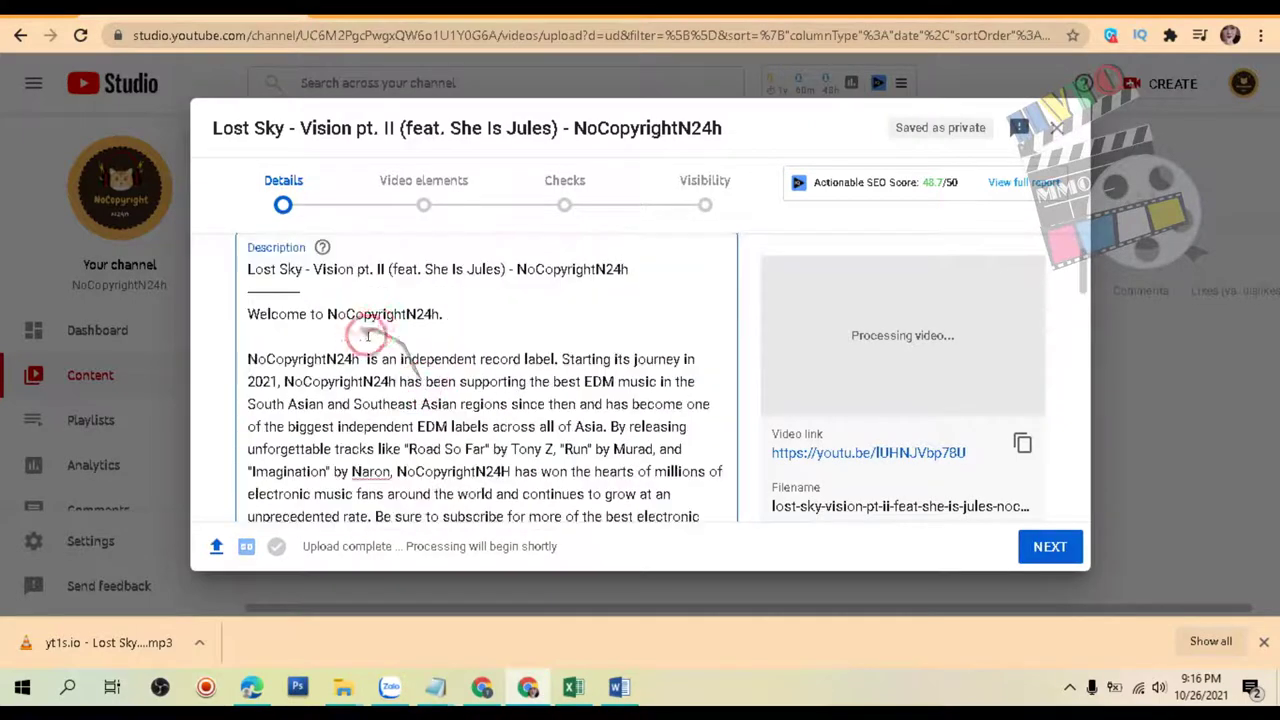
{"action": "scroll", "coordinate": [390, 355], "scroll_direction": "up", "scroll_amount": 2}
{"action": "scroll", "coordinate": [388, 357], "scroll_direction": "down", "scroll_amount": 4}
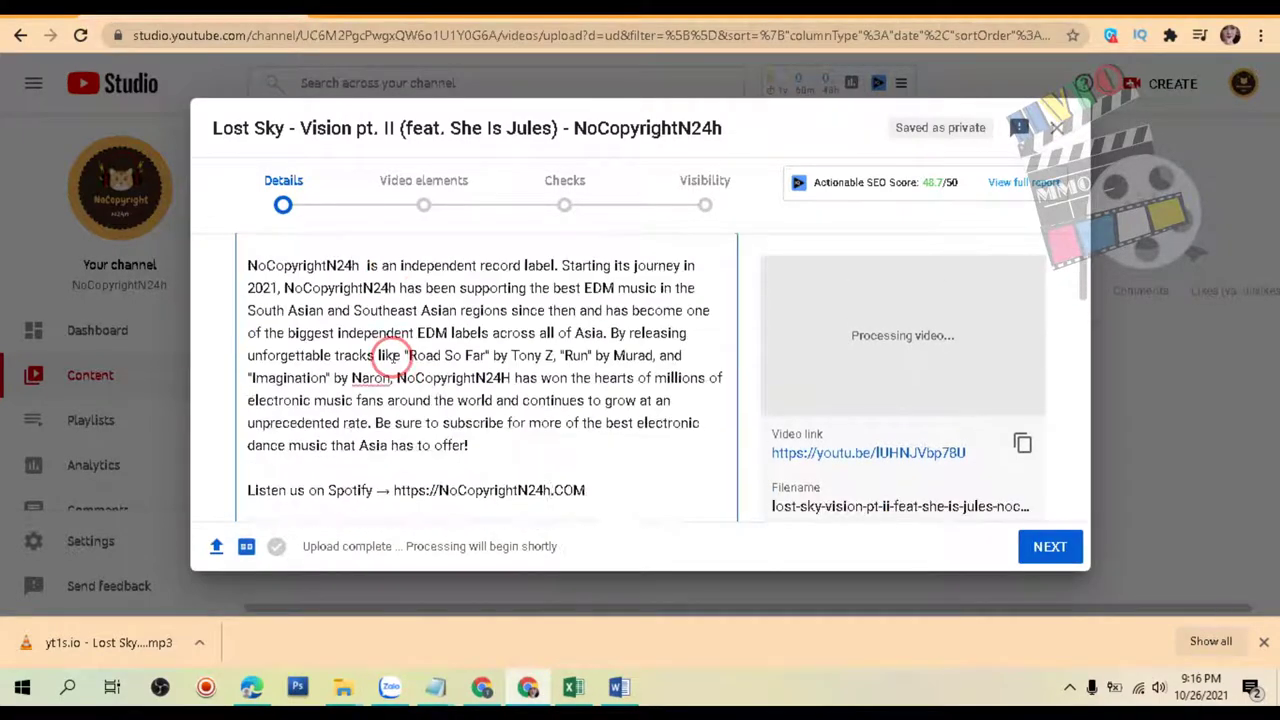
{"action": "scroll", "coordinate": [392, 358], "scroll_direction": "down", "scroll_amount": 1}
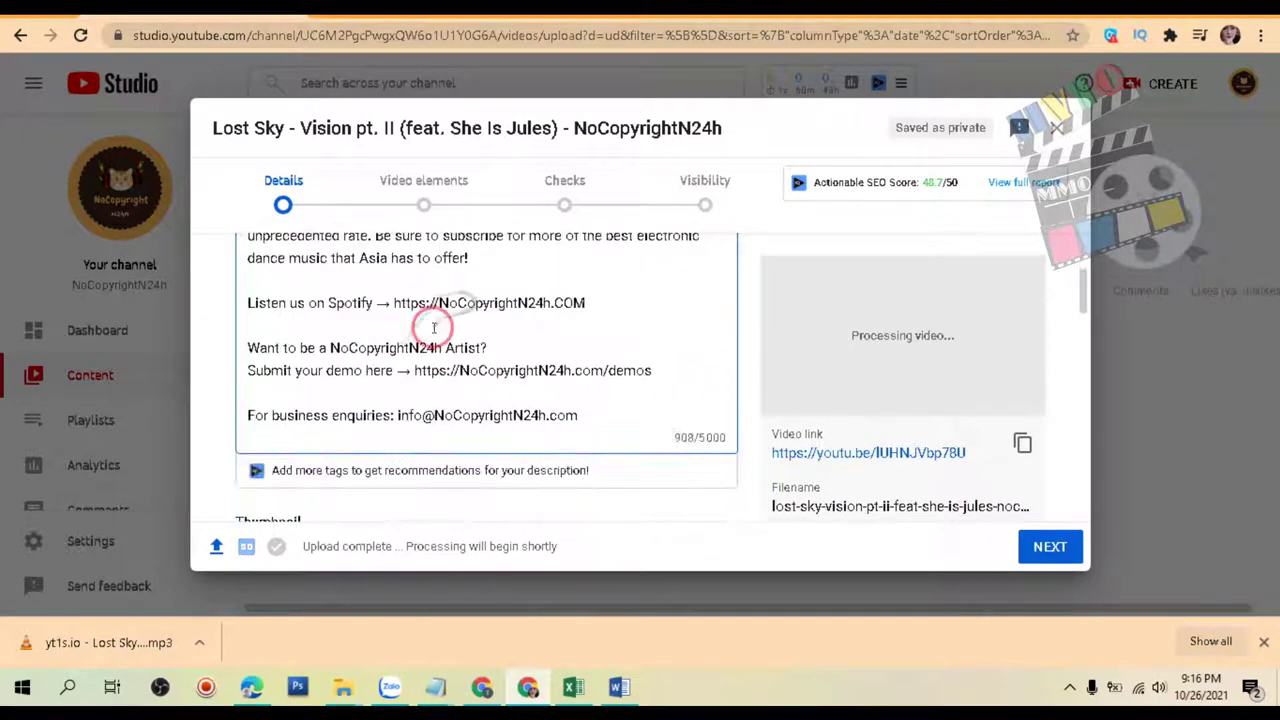
{"action": "key", "text": "Return"}
{"action": "left_click", "coordinate": [316, 301]}
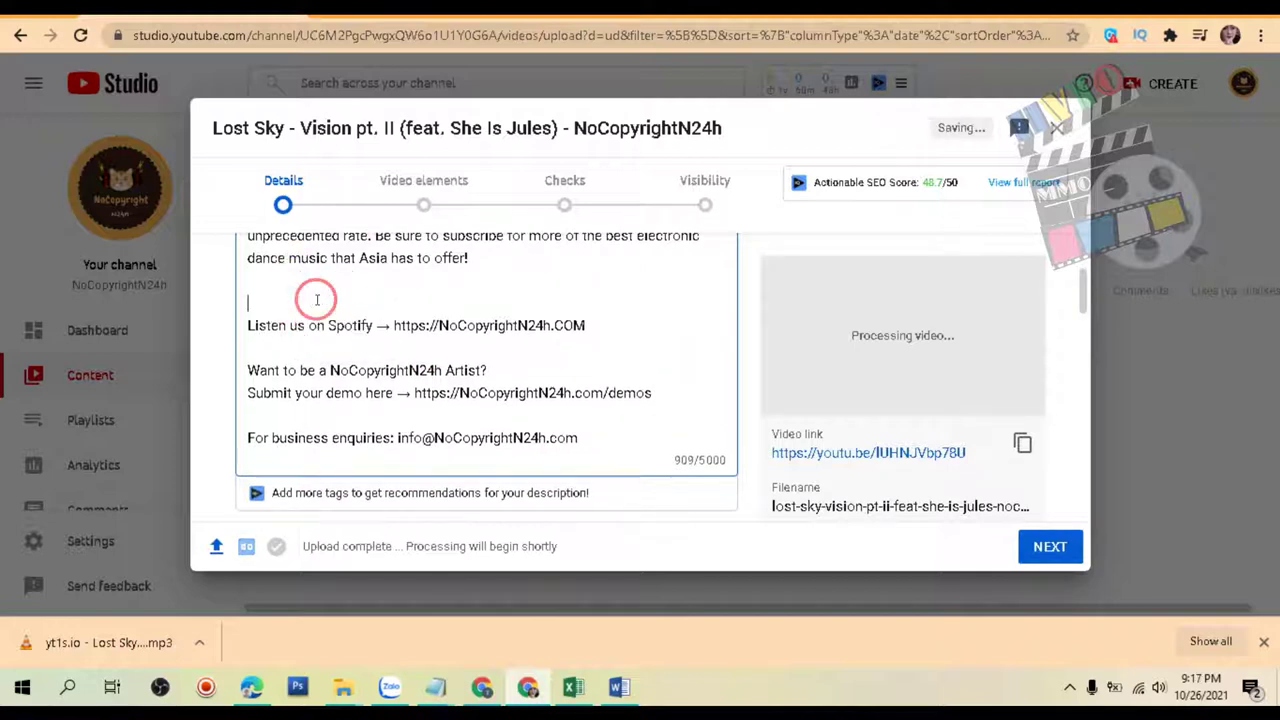
{"action": "key", "text": "ctrl+v"}
{"action": "scroll", "coordinate": [312, 293], "scroll_direction": "down", "scroll_amount": 1}
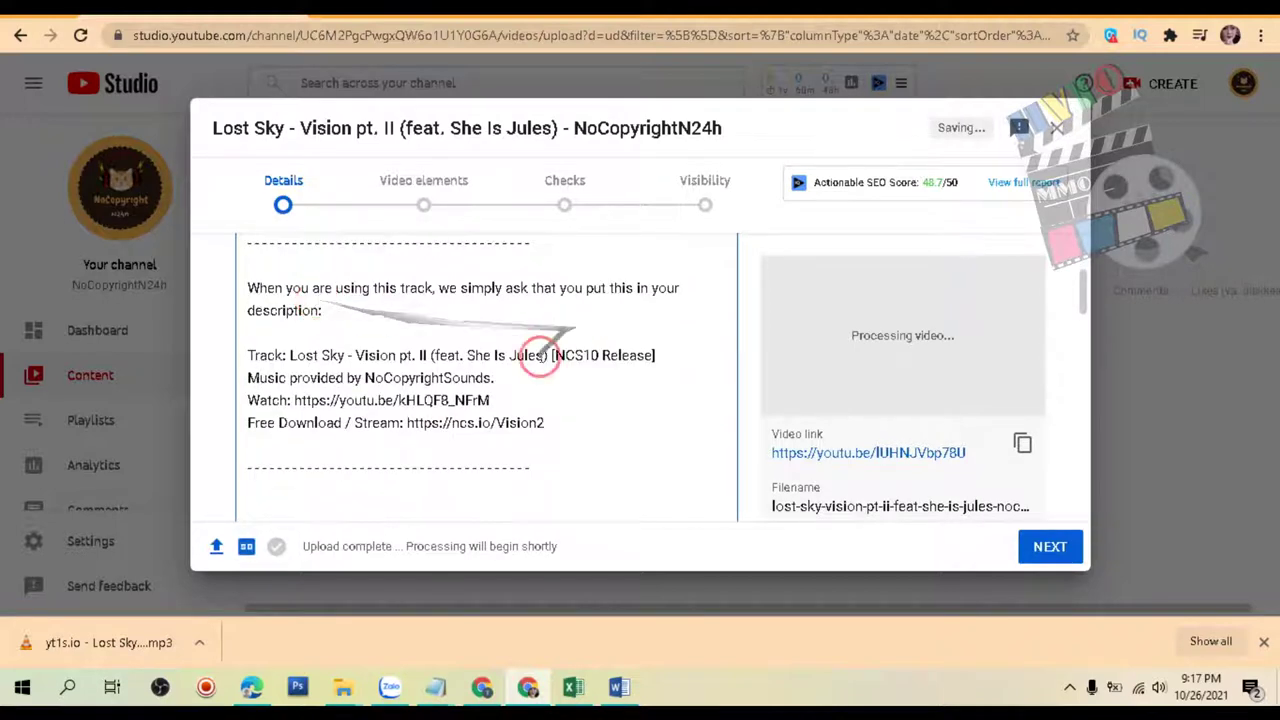
Clear all existing tags from the video's details.
{"action": "scroll", "coordinate": [503, 298], "scroll_direction": "down", "scroll_amount": 1}
{"action": "scroll", "coordinate": [490, 305], "scroll_direction": "down", "scroll_amount": 5}
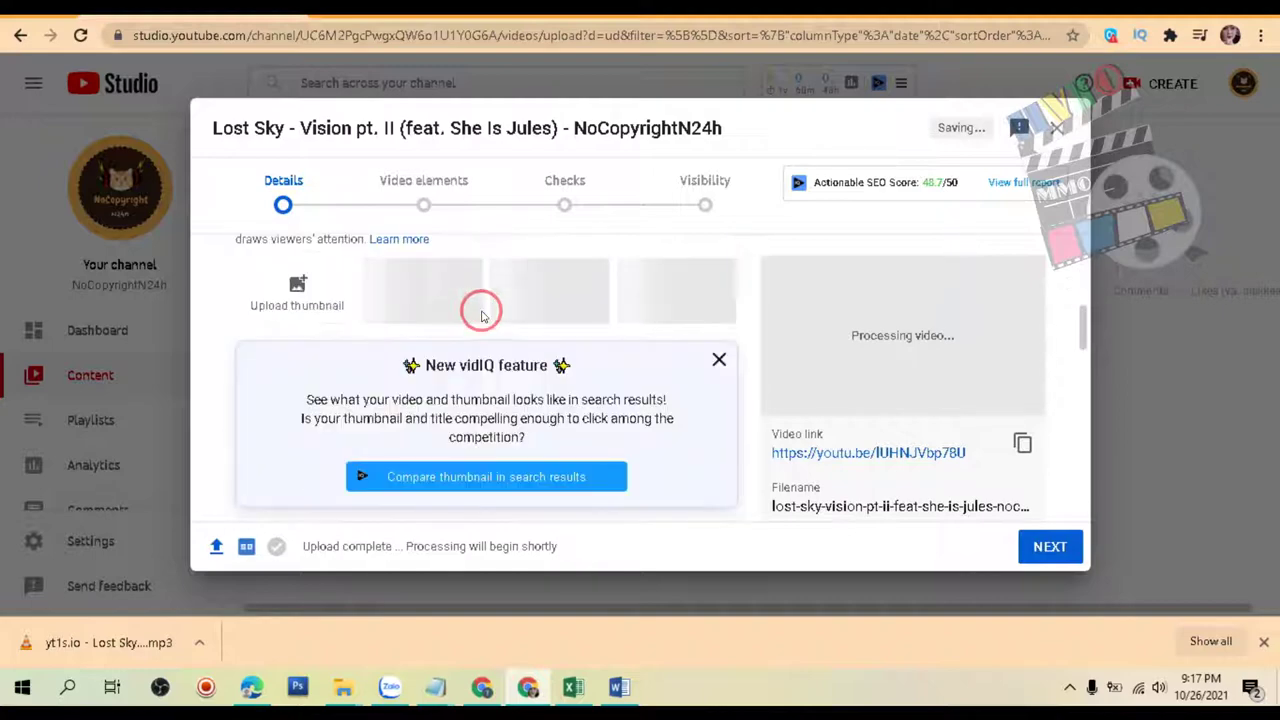
{"action": "scroll", "coordinate": [476, 331], "scroll_direction": "down", "scroll_amount": 10}
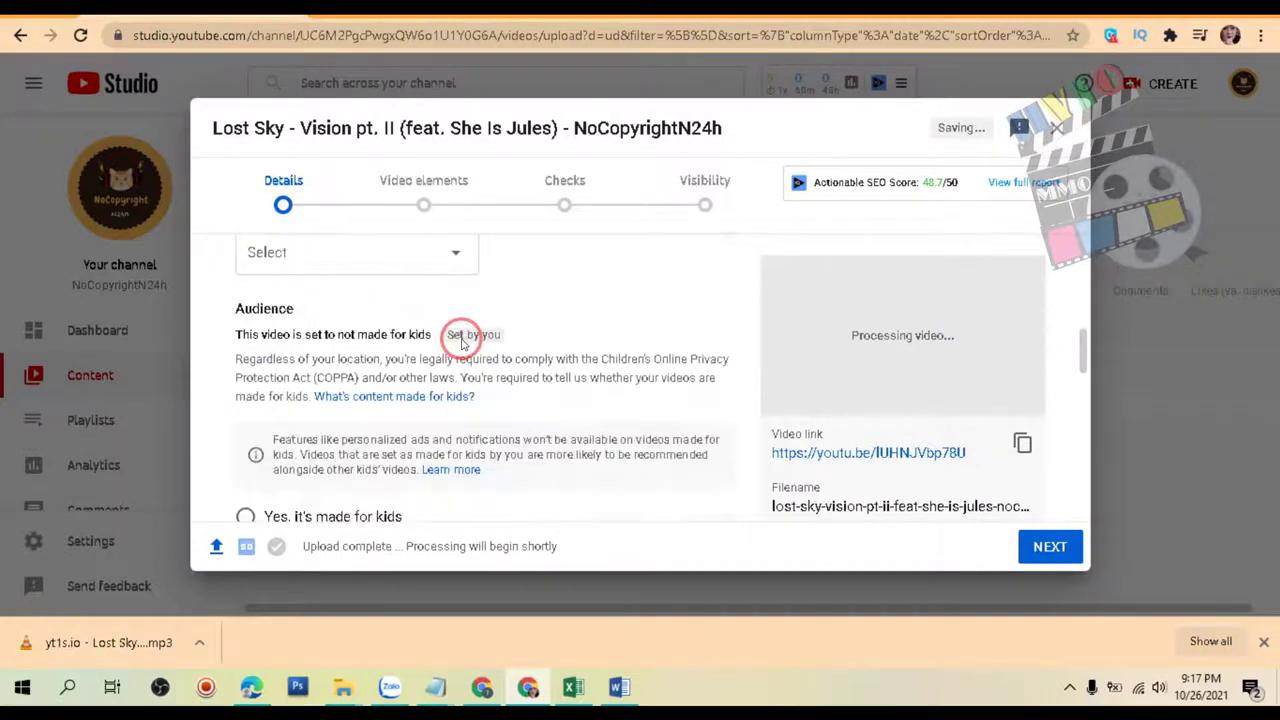
{"action": "scroll", "coordinate": [460, 341], "scroll_direction": "down", "scroll_amount": 5}
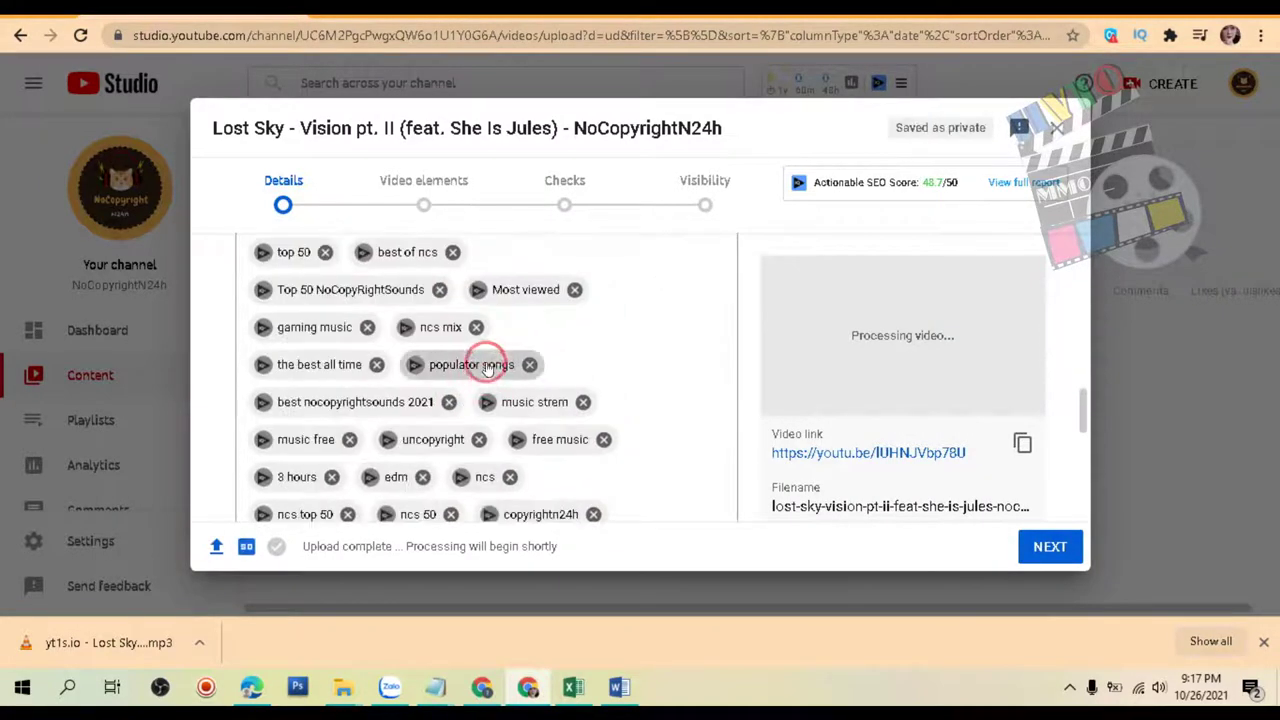
{"action": "scroll", "coordinate": [523, 320], "scroll_direction": "up", "scroll_amount": 2}
{"action": "left_click", "coordinate": [707, 365]}
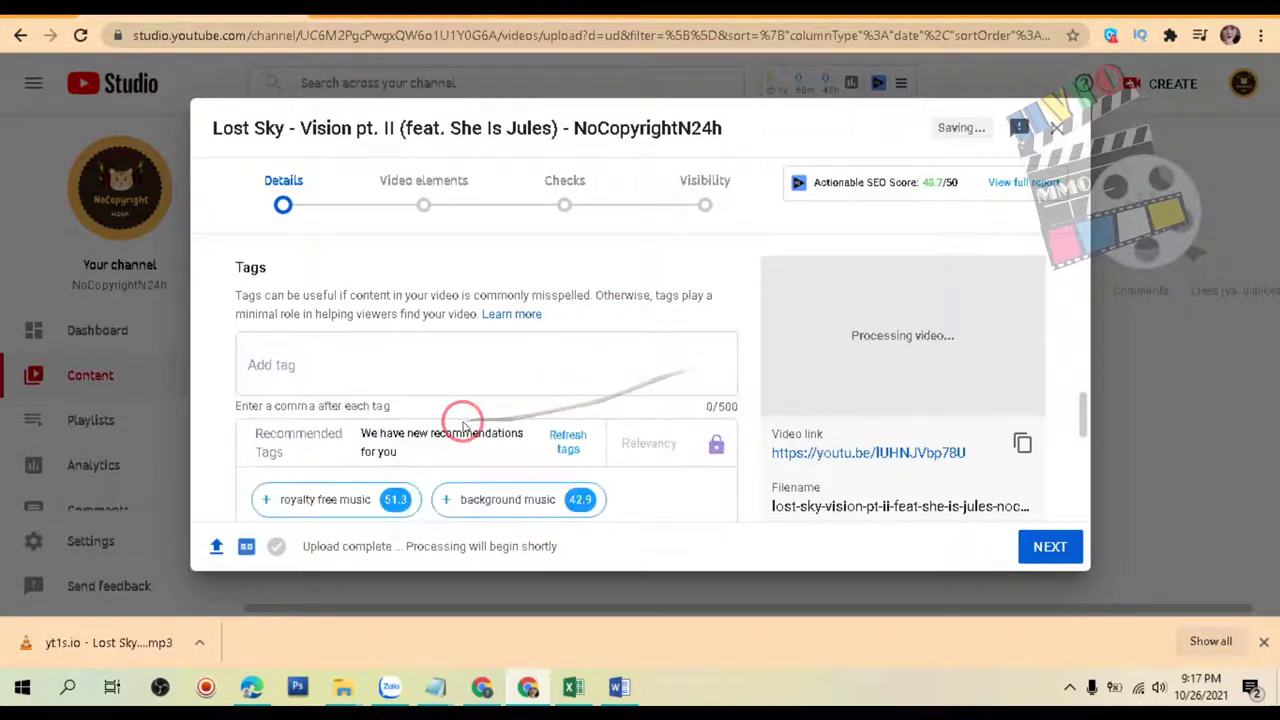
Add the tags "NoCopyrightN24h", "Lost Sky - Vision pt. II", "feat. She Is Jules" and the full video title.
{"action": "left_click", "coordinate": [349, 359]}
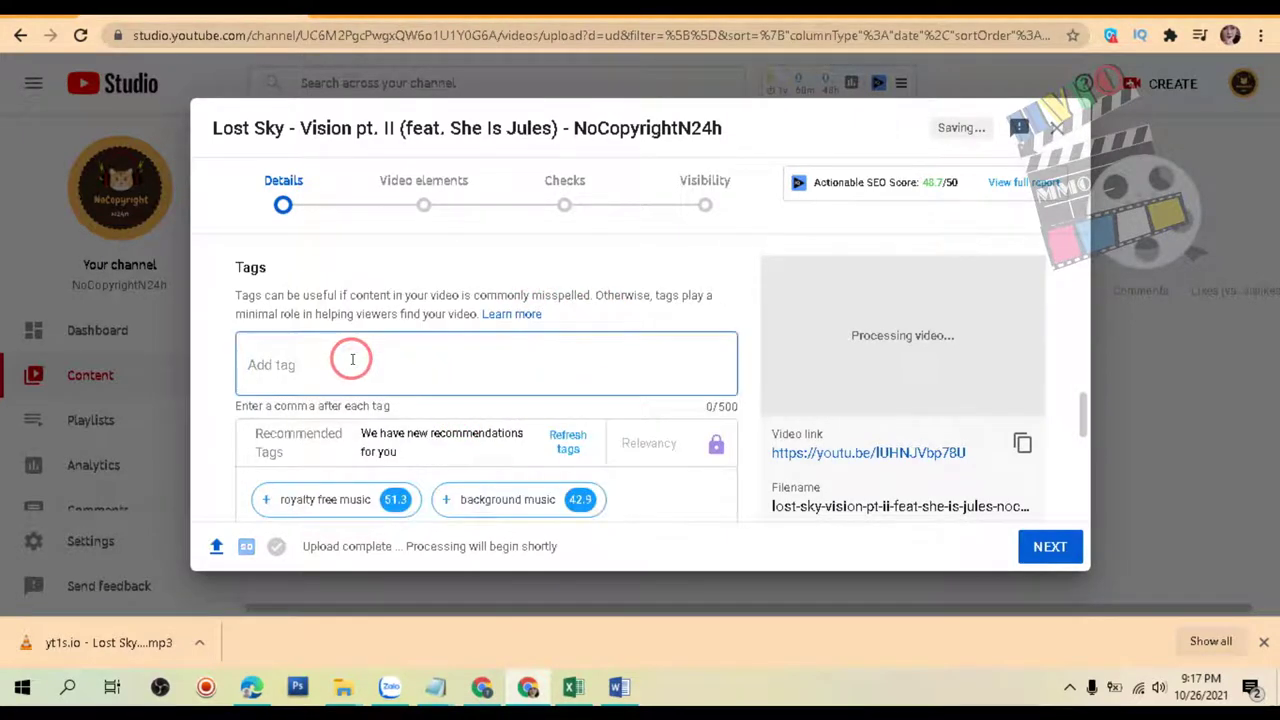
{"action": "left_click_drag", "start_coordinate": [575, 124], "coordinate": [323, 374]}
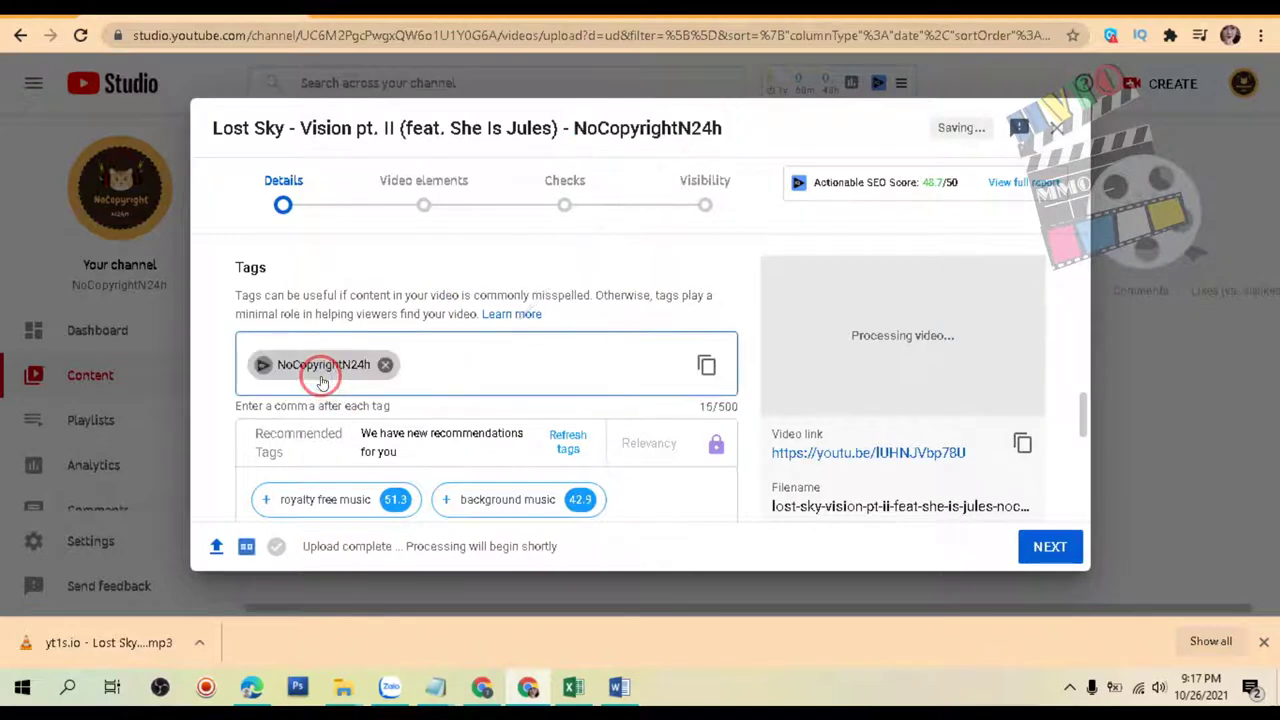
{"action": "left_click_drag", "start_coordinate": [213, 127], "coordinate": [503, 363]}
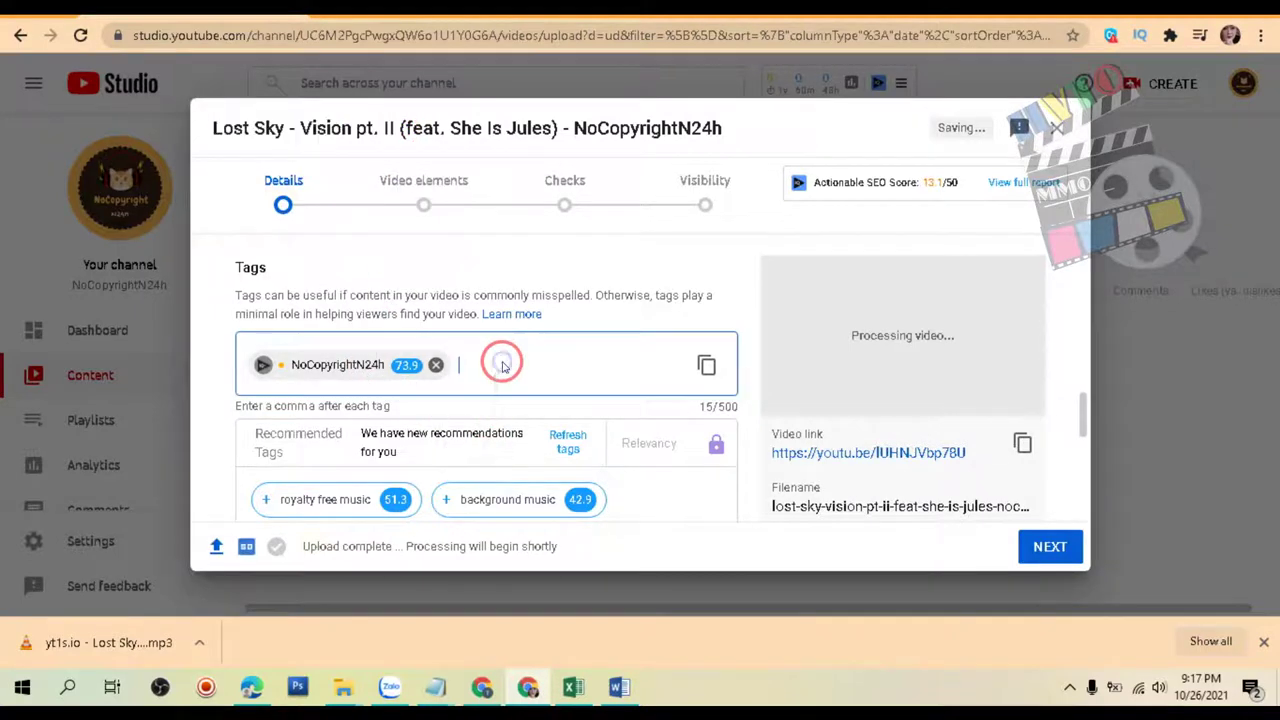
{"action": "left_click_drag", "start_coordinate": [404, 128], "coordinate": [548, 132]}
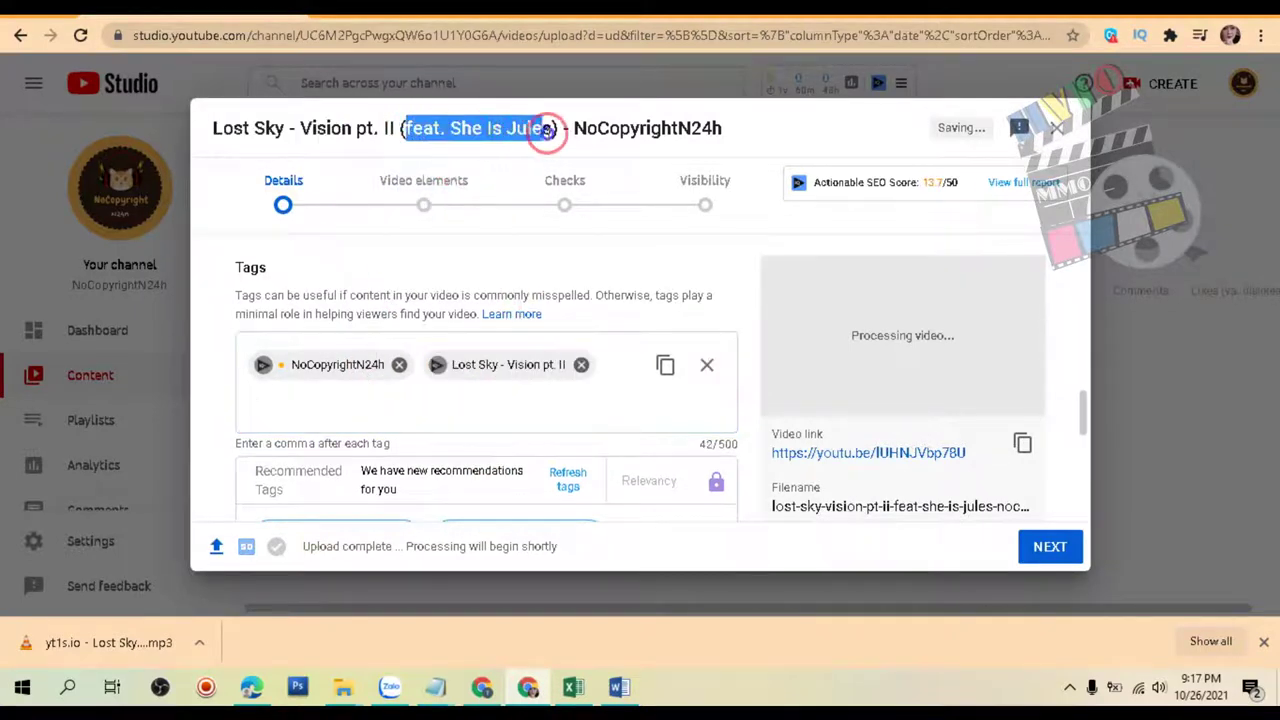
{"action": "left_click_drag", "start_coordinate": [497, 230], "coordinate": [583, 406]}
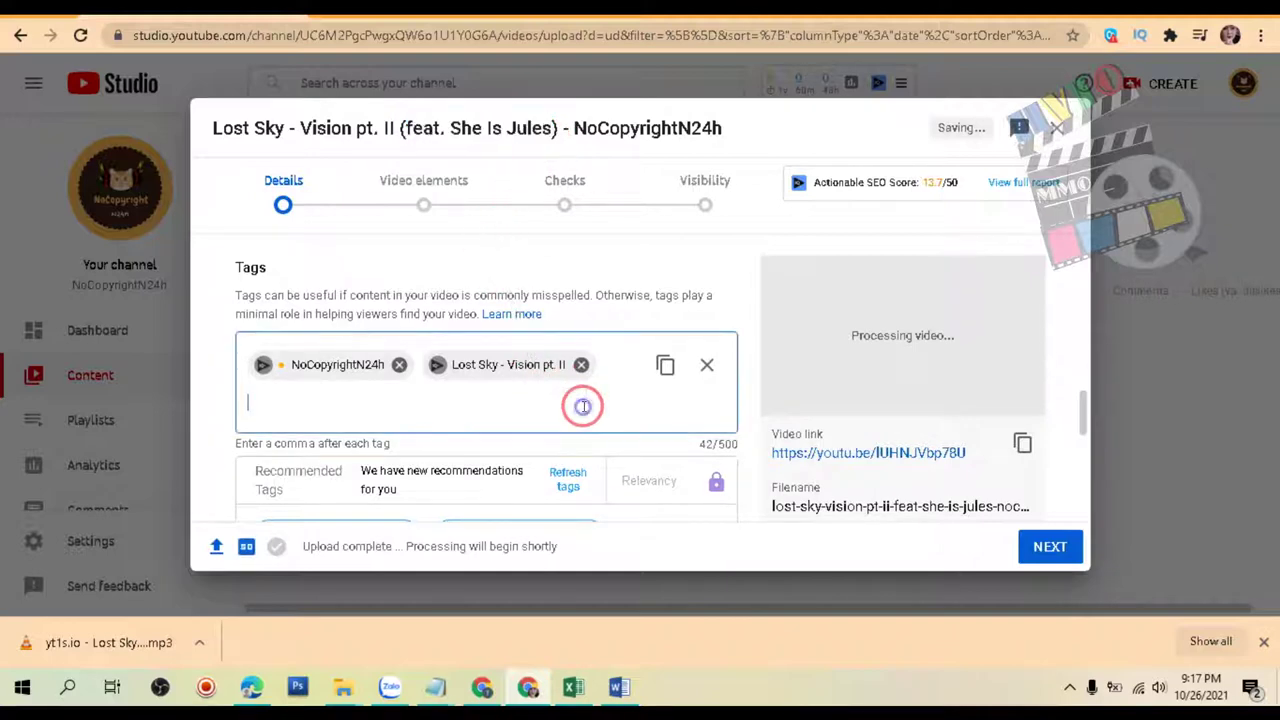
{"action": "left_click_drag", "start_coordinate": [213, 128], "coordinate": [476, 404]}
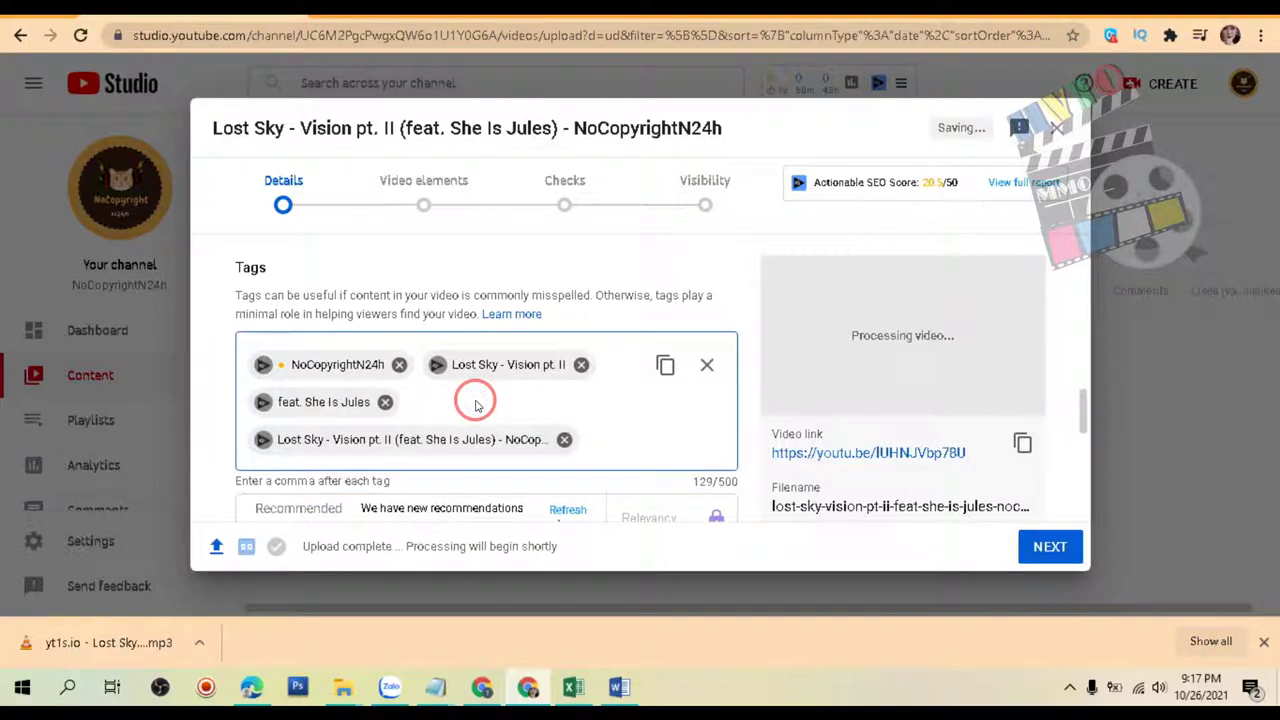
Copy the tag list under BƯỚC 6 in the Notepad notes and paste it after the existing video tags in YouTube Studio.
{"action": "mouse_move", "coordinate": [435, 687]}
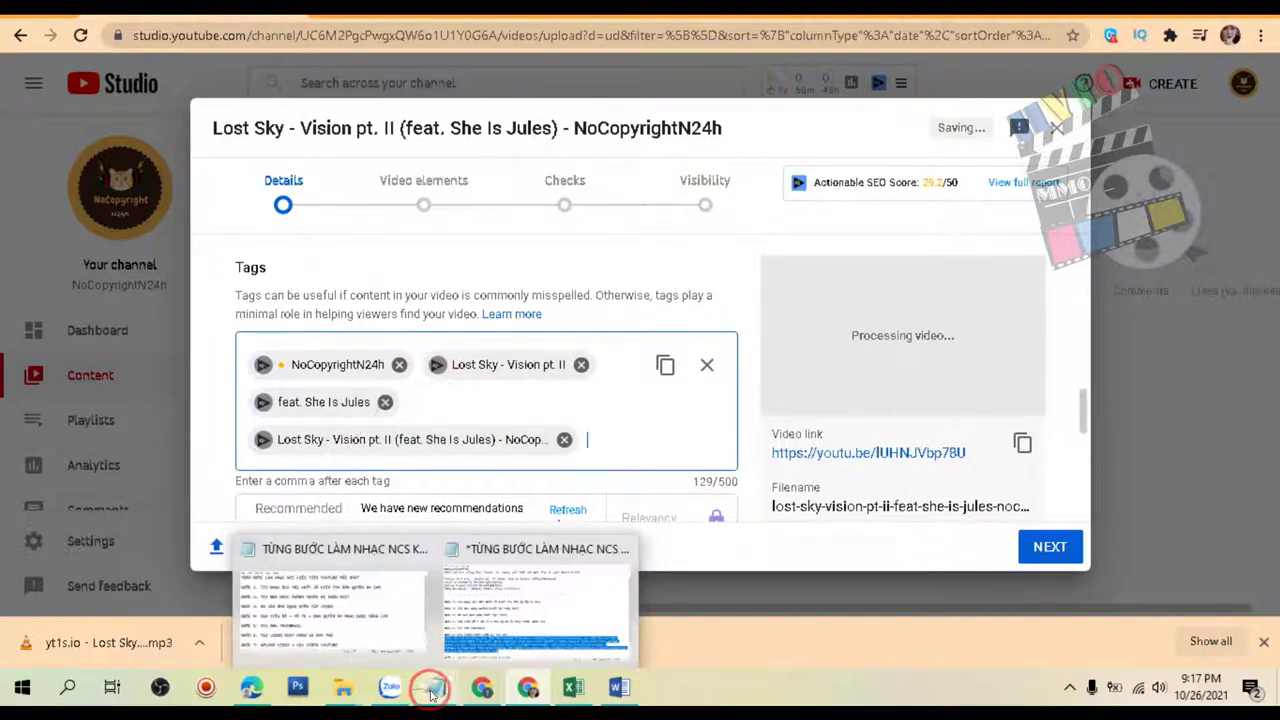
{"action": "left_click", "coordinate": [490, 570]}
{"action": "scroll", "coordinate": [490, 447], "scroll_direction": "down", "scroll_amount": 1}
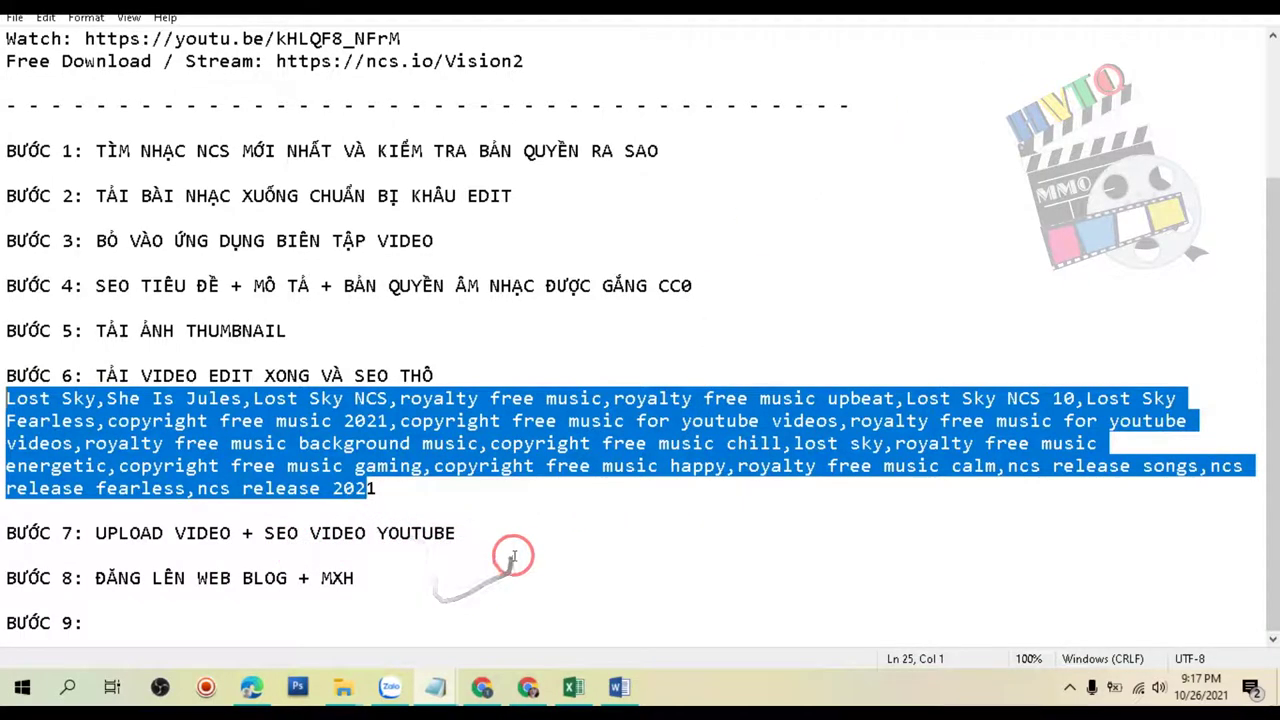
{"action": "left_click", "coordinate": [524, 683]}
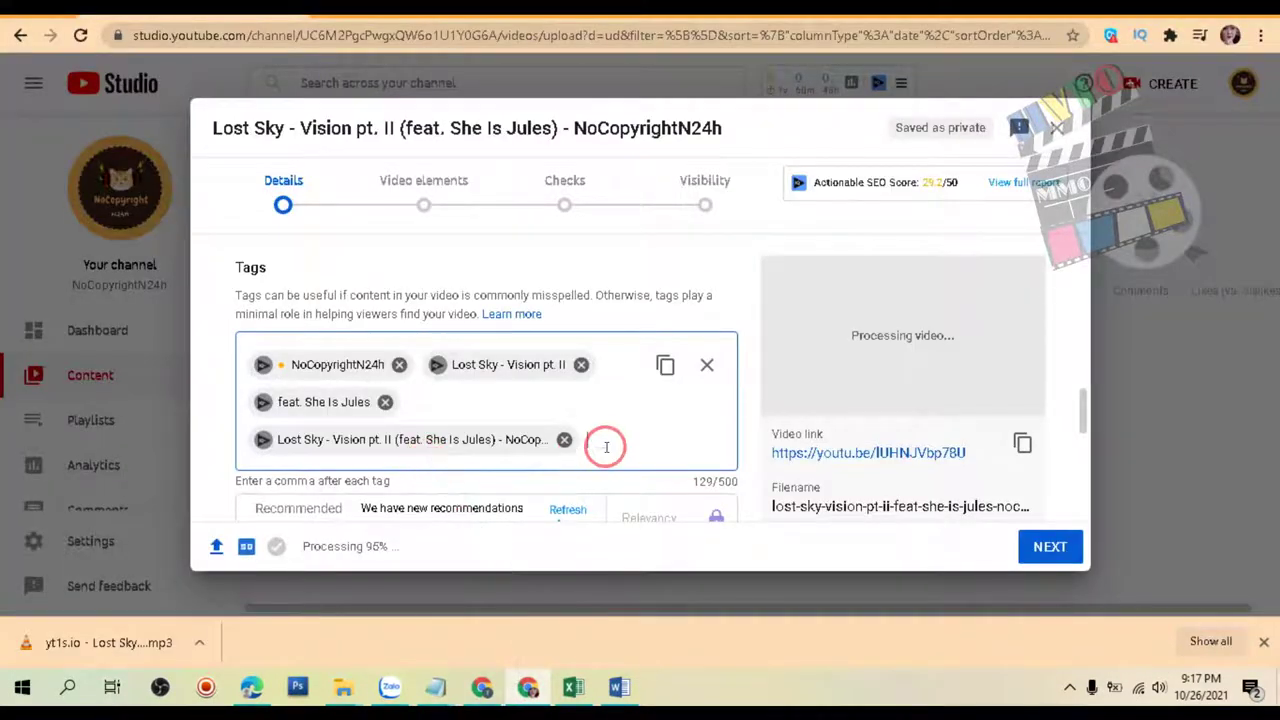
{"action": "key", "text": "ctrl+v"}
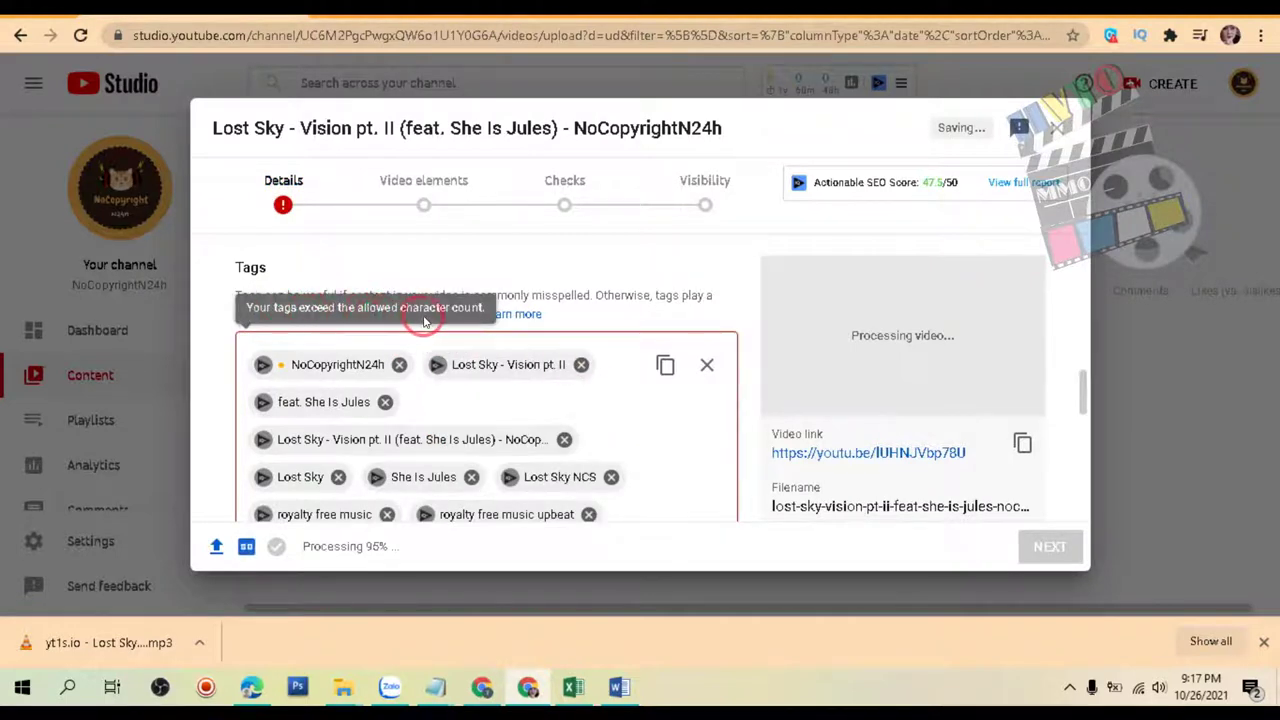
Remove the tags "ncs release 202", "copyright free music gaming", "copyright free music chill", "royalty free music energetic" and "royalty free music for youtube videos".
{"action": "scroll", "coordinate": [603, 443], "scroll_direction": "down", "scroll_amount": 5}
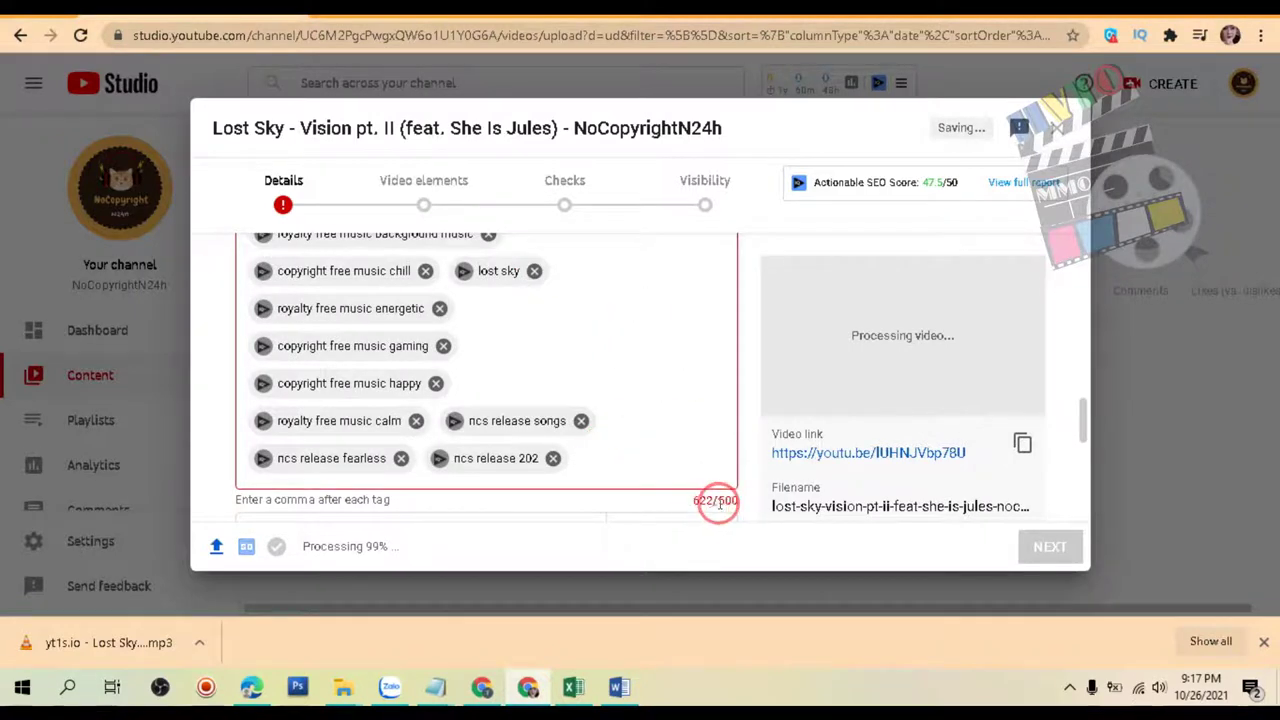
{"action": "left_click", "coordinate": [553, 458]}
{"action": "left_click", "coordinate": [443, 345]}
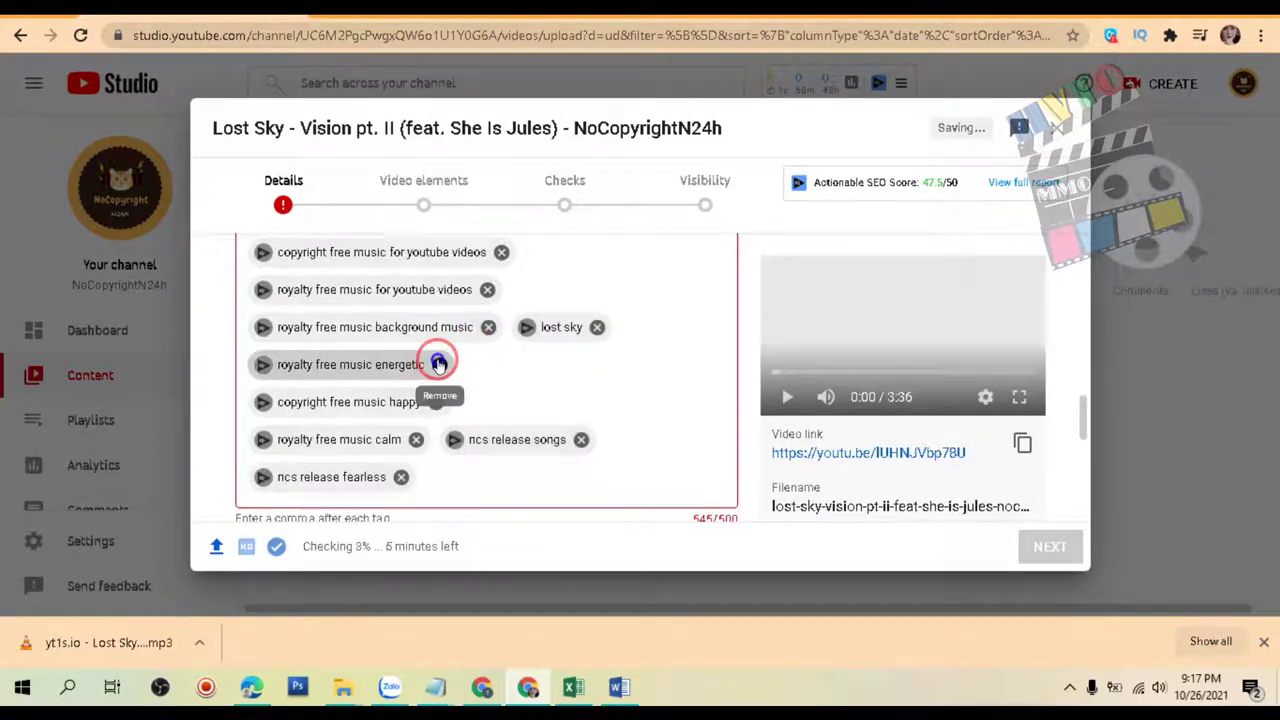
{"action": "left_click", "coordinate": [441, 362]}
{"action": "left_click", "coordinate": [487, 289]}
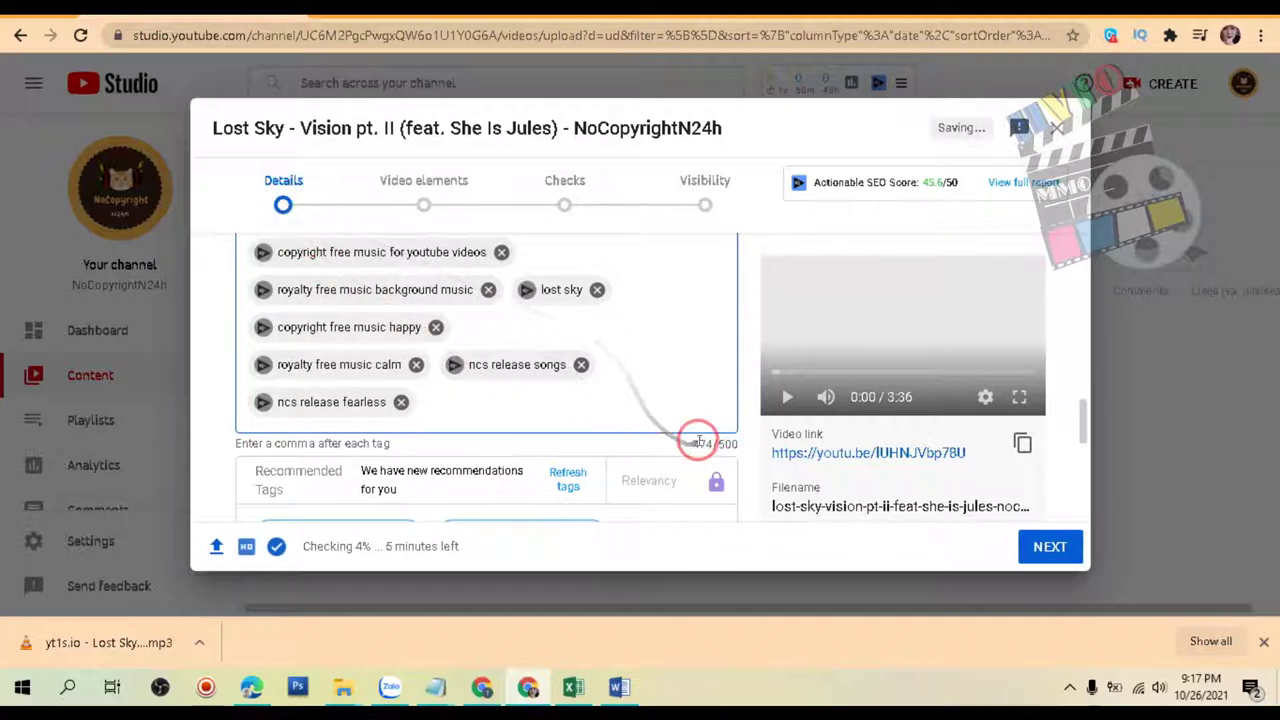
Add the recommended tag "non copyrighted music" to the video's tags.
{"action": "scroll", "coordinate": [640, 400], "scroll_direction": "down", "scroll_amount": 2}
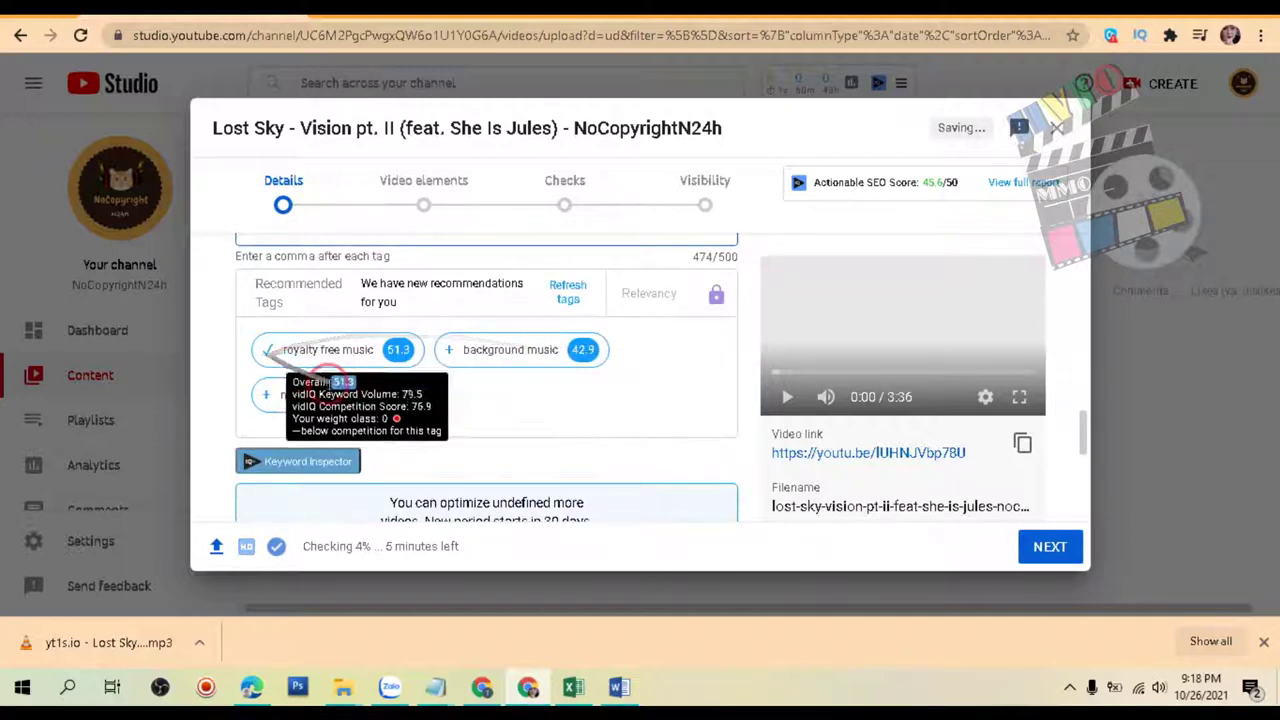
{"action": "left_click", "coordinate": [278, 396]}
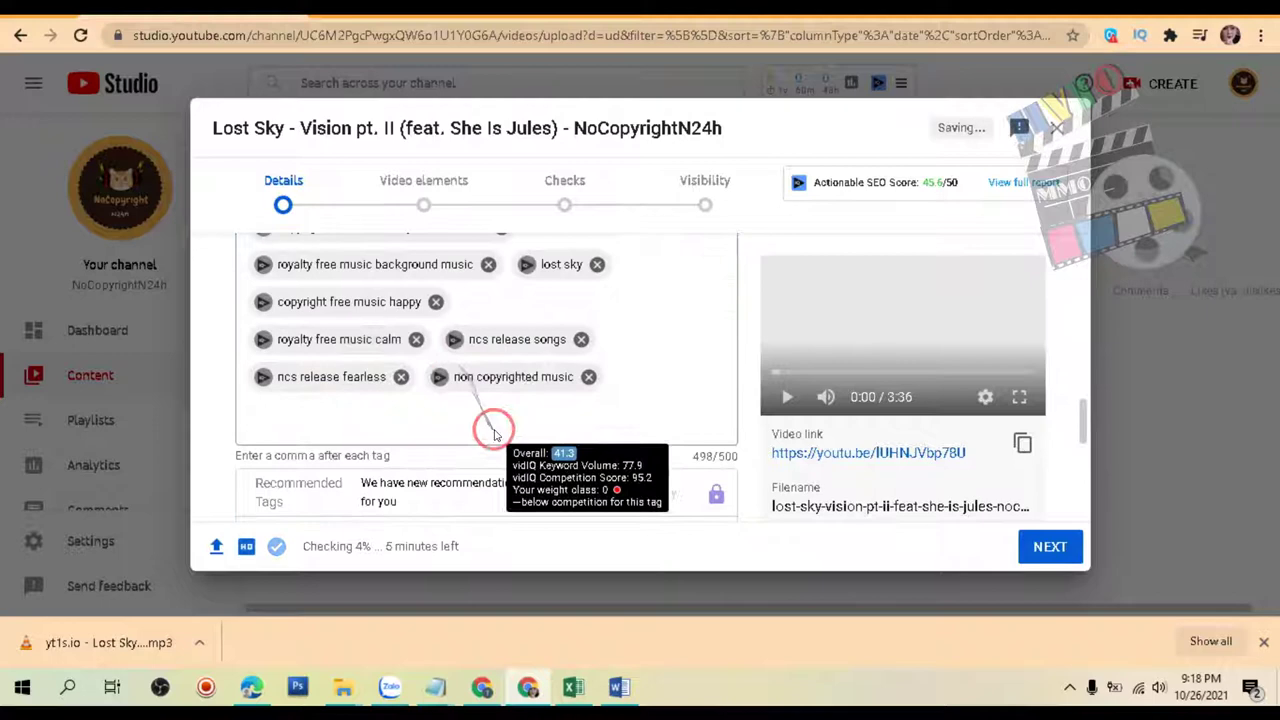
Review the video's tags, language, recording, category and comment settings.
{"action": "scroll", "coordinate": [394, 323], "scroll_direction": "down", "scroll_amount": 5}
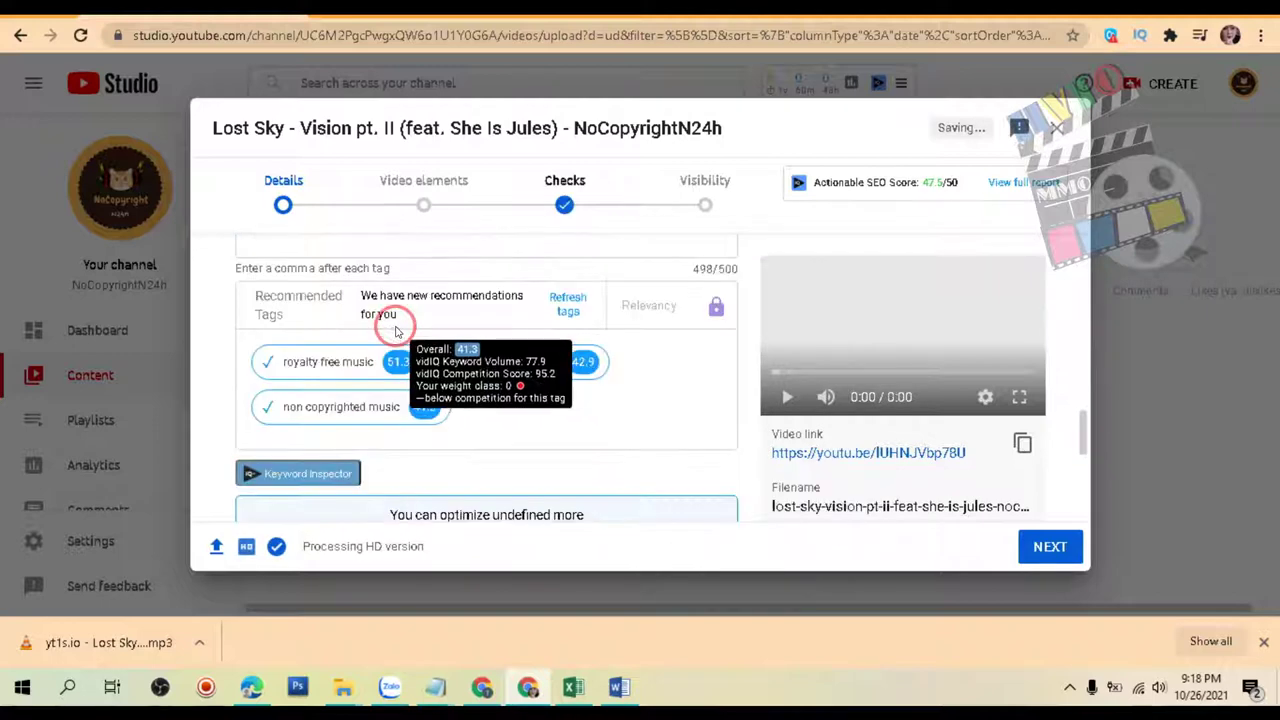
{"action": "scroll", "coordinate": [515, 384], "scroll_direction": "down", "scroll_amount": 2}
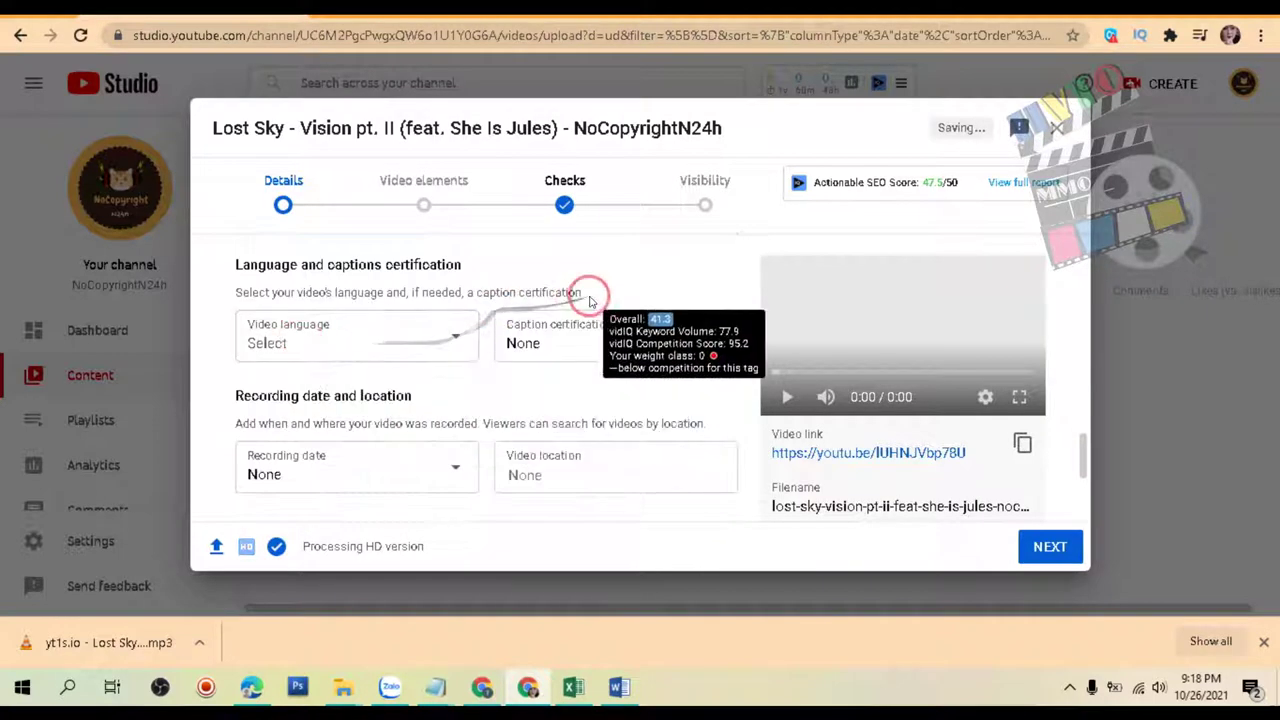
{"action": "scroll", "coordinate": [486, 265], "scroll_direction": "down", "scroll_amount": 5}
{"action": "scroll", "coordinate": [453, 290], "scroll_direction": "down", "scroll_amount": 3}
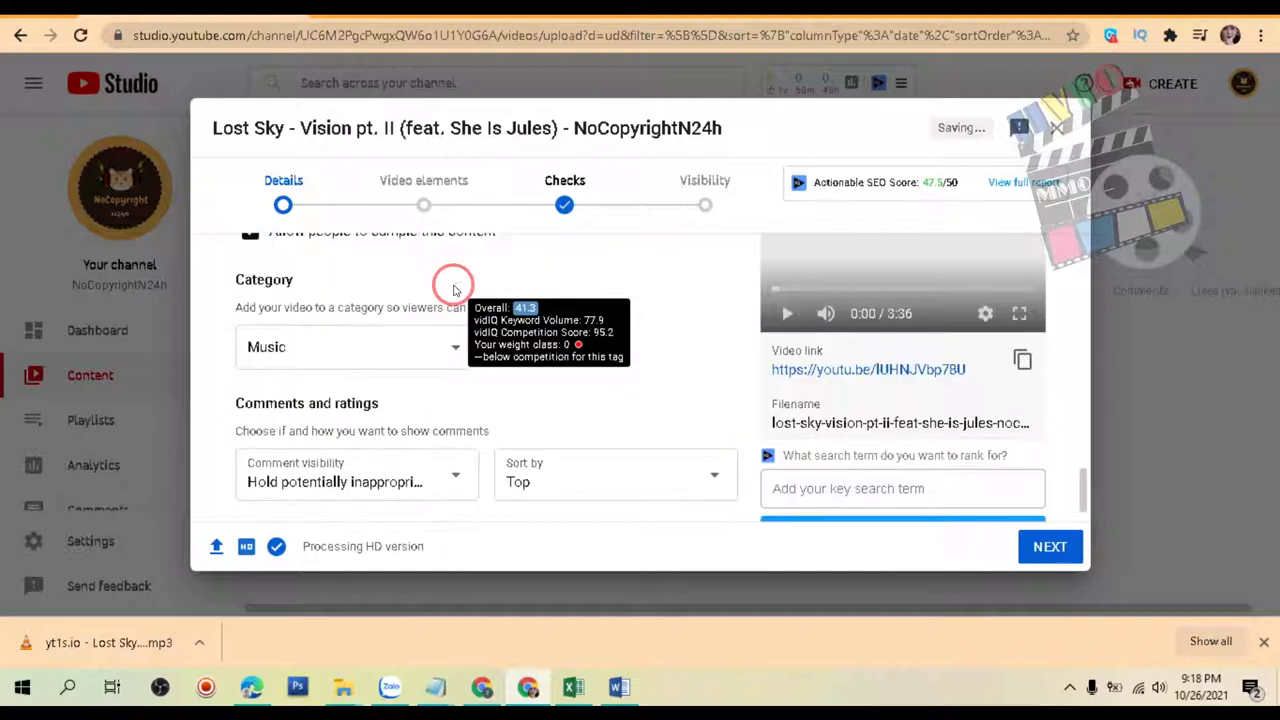
{"action": "scroll", "coordinate": [453, 290], "scroll_direction": "up", "scroll_amount": 2}
{"action": "scroll", "coordinate": [453, 290], "scroll_direction": "up", "scroll_amount": 8}
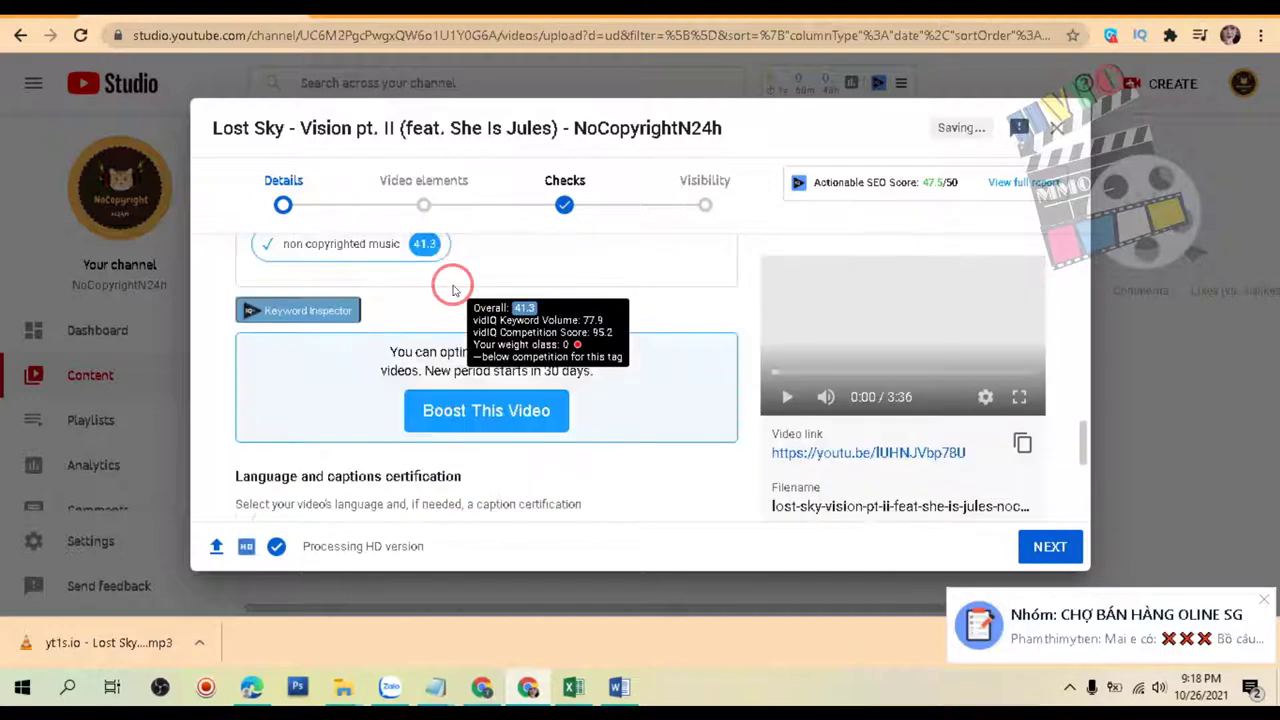
{"action": "scroll", "coordinate": [557, 423], "scroll_direction": "up", "scroll_amount": 10}
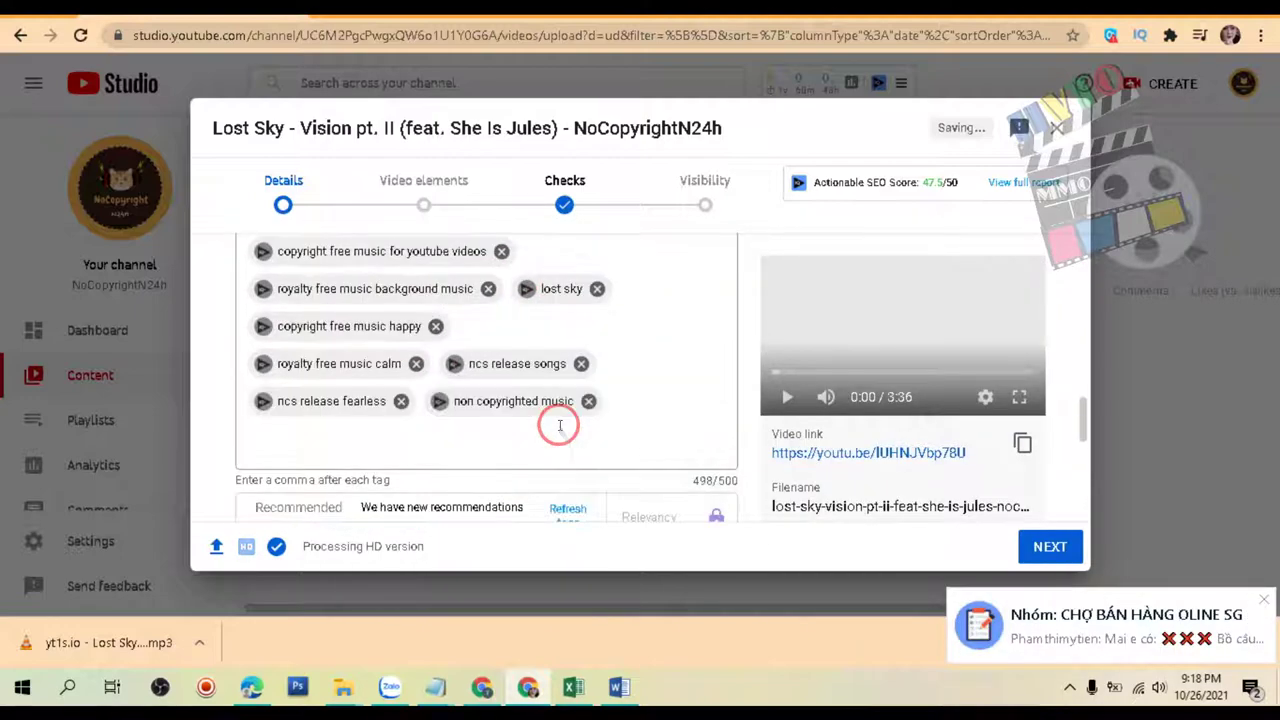
Add the video to the playlists "NCS - NCN - EDM" and "NoCopyrightN24H - Top 20 Jarico Songs".
{"action": "scroll", "coordinate": [528, 370], "scroll_direction": "up", "scroll_amount": 2}
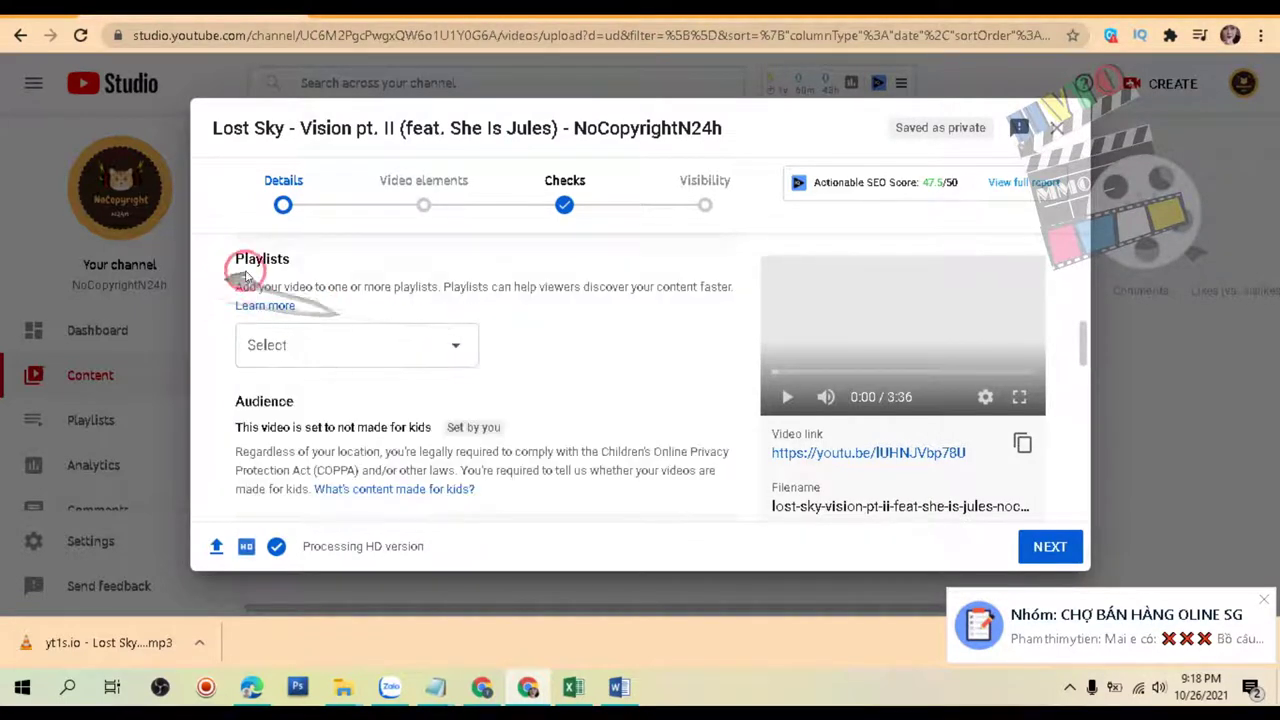
{"action": "left_click", "coordinate": [455, 347]}
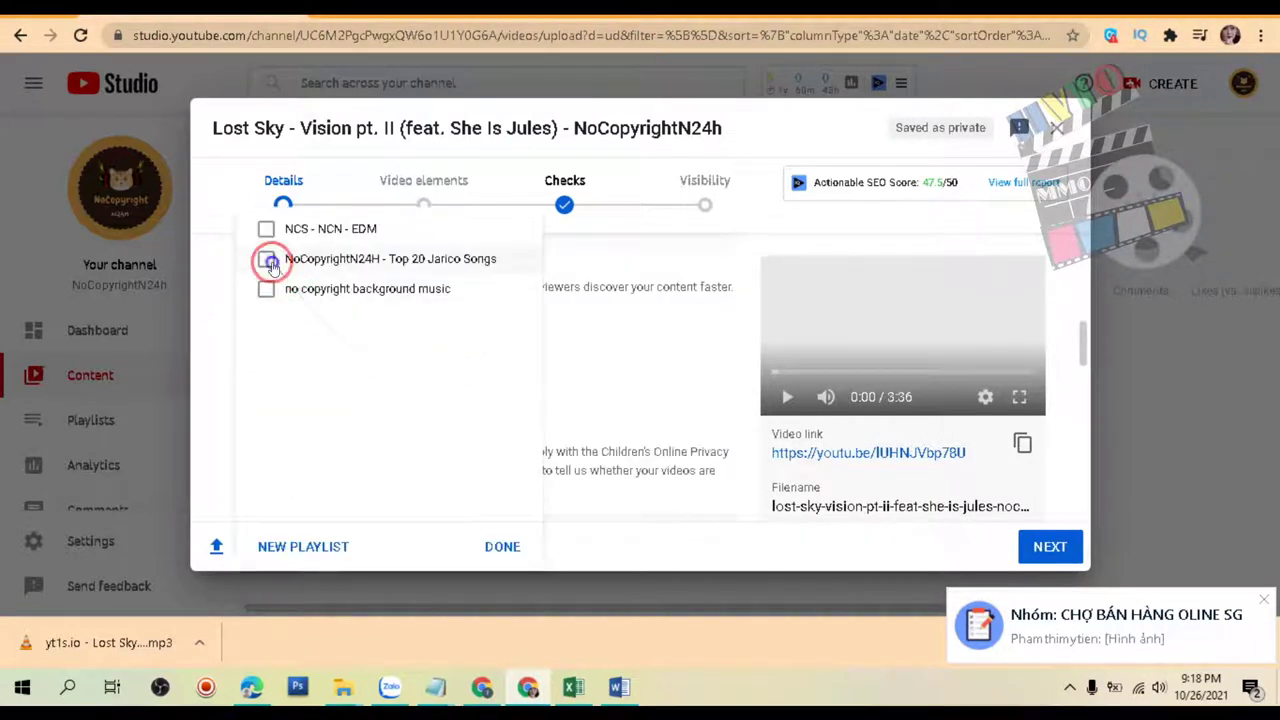
{"action": "left_click", "coordinate": [266, 258]}
{"action": "left_click", "coordinate": [264, 226]}
{"action": "left_click", "coordinate": [266, 288]}
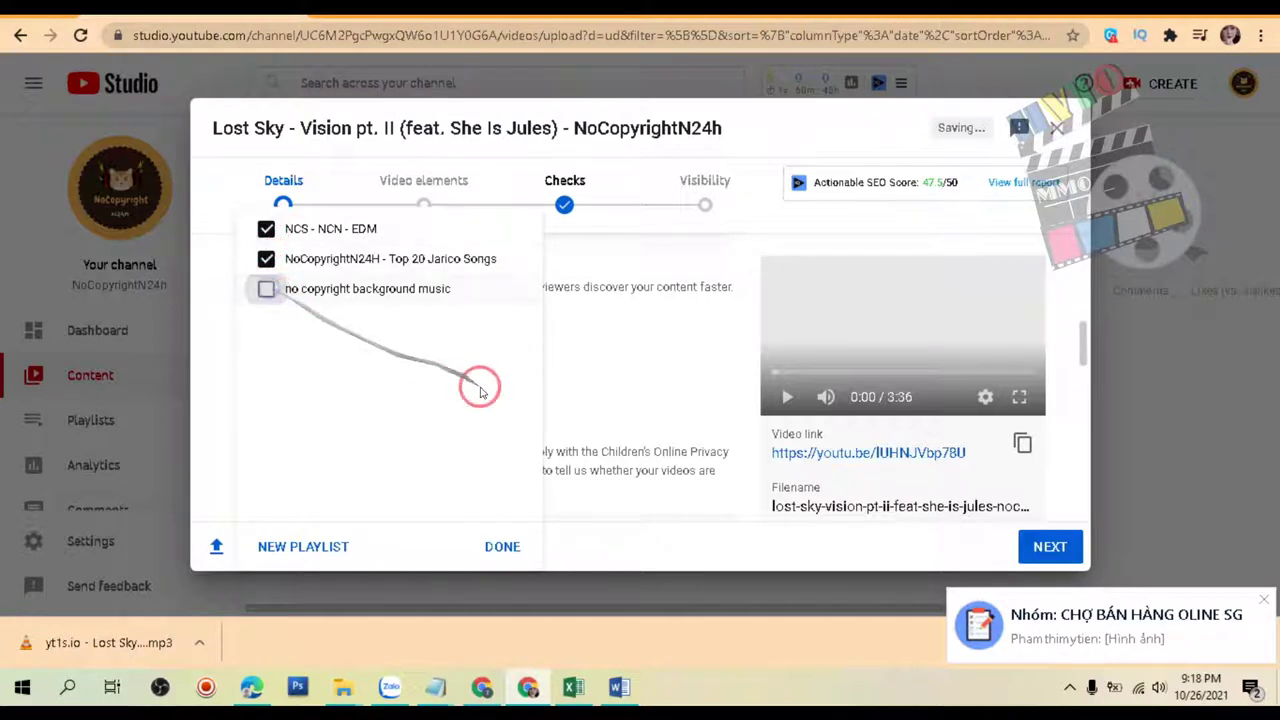
{"action": "left_click", "coordinate": [504, 545]}
Switch to the Word notes and append "+ thumbnail đã SEO THÔ BÊN DƯỚI PC" after "XONG ...!" under BƯỚC 7.
{"action": "scroll", "coordinate": [340, 375], "scroll_direction": "up", "scroll_amount": 3}
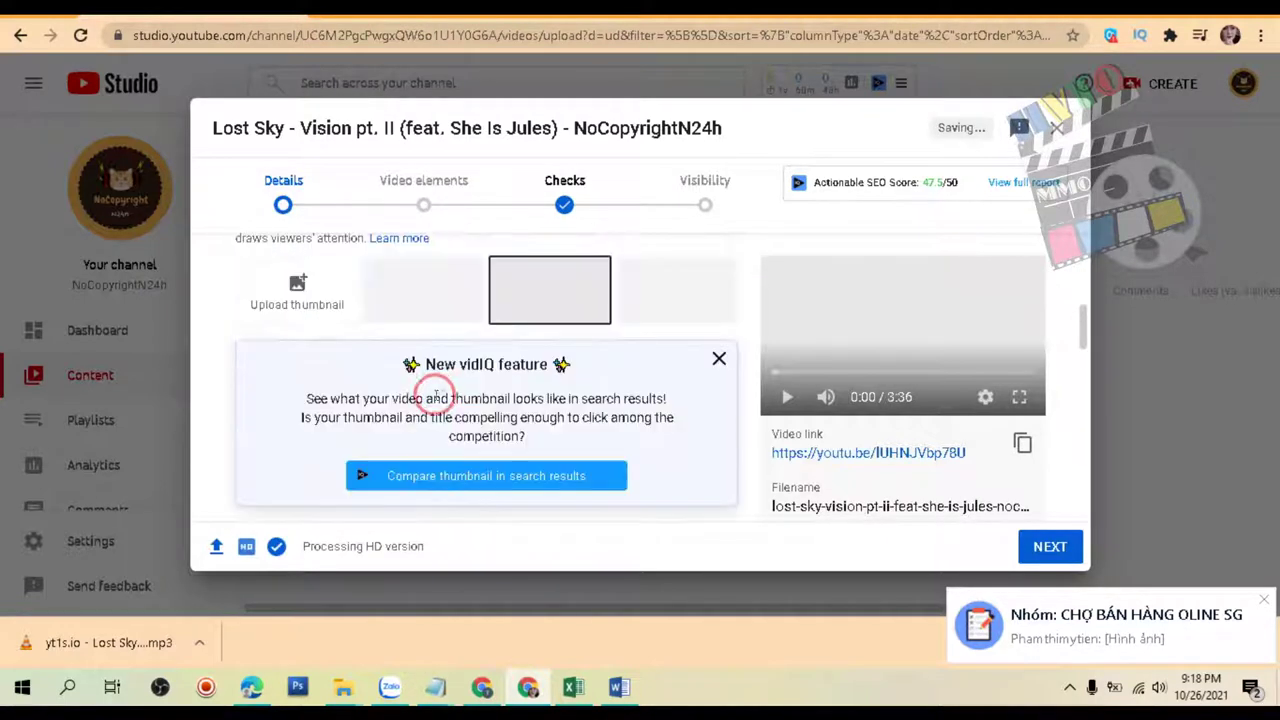
{"action": "scroll", "coordinate": [303, 408], "scroll_direction": "down", "scroll_amount": 1}
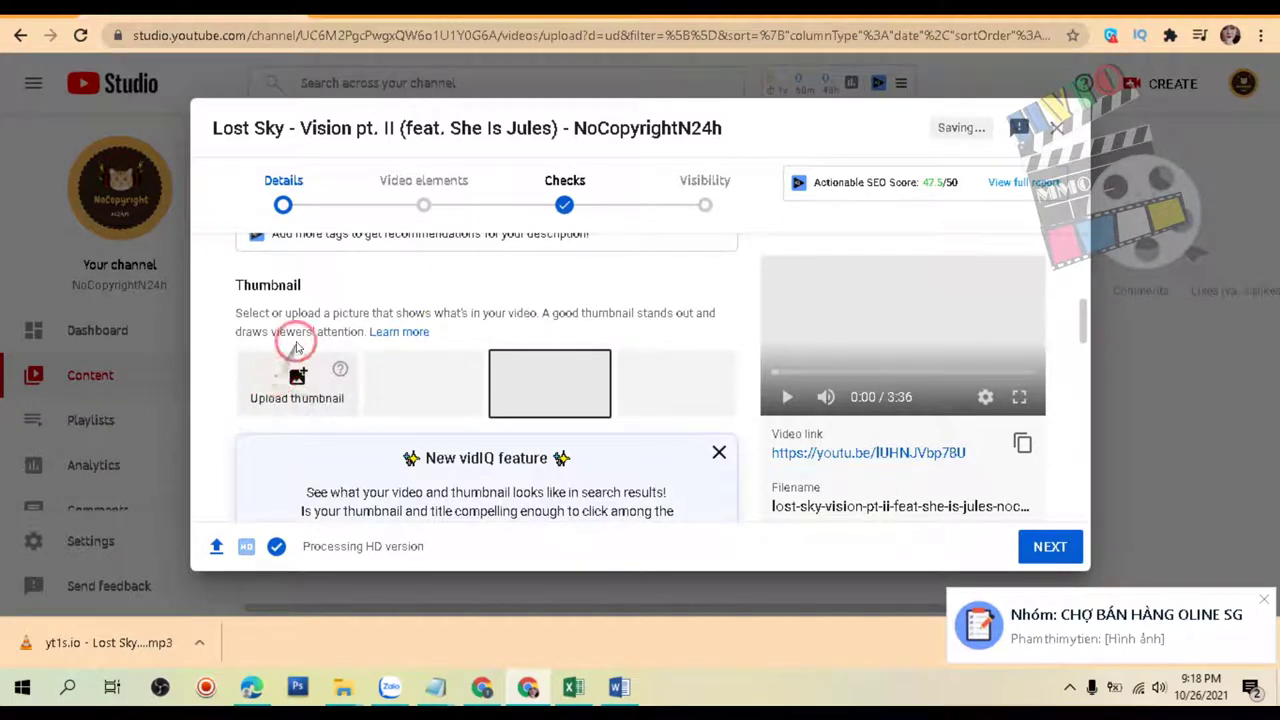
{"action": "left_click", "coordinate": [615, 686]}
{"action": "scroll", "coordinate": [525, 520], "scroll_direction": "down", "scroll_amount": 9}
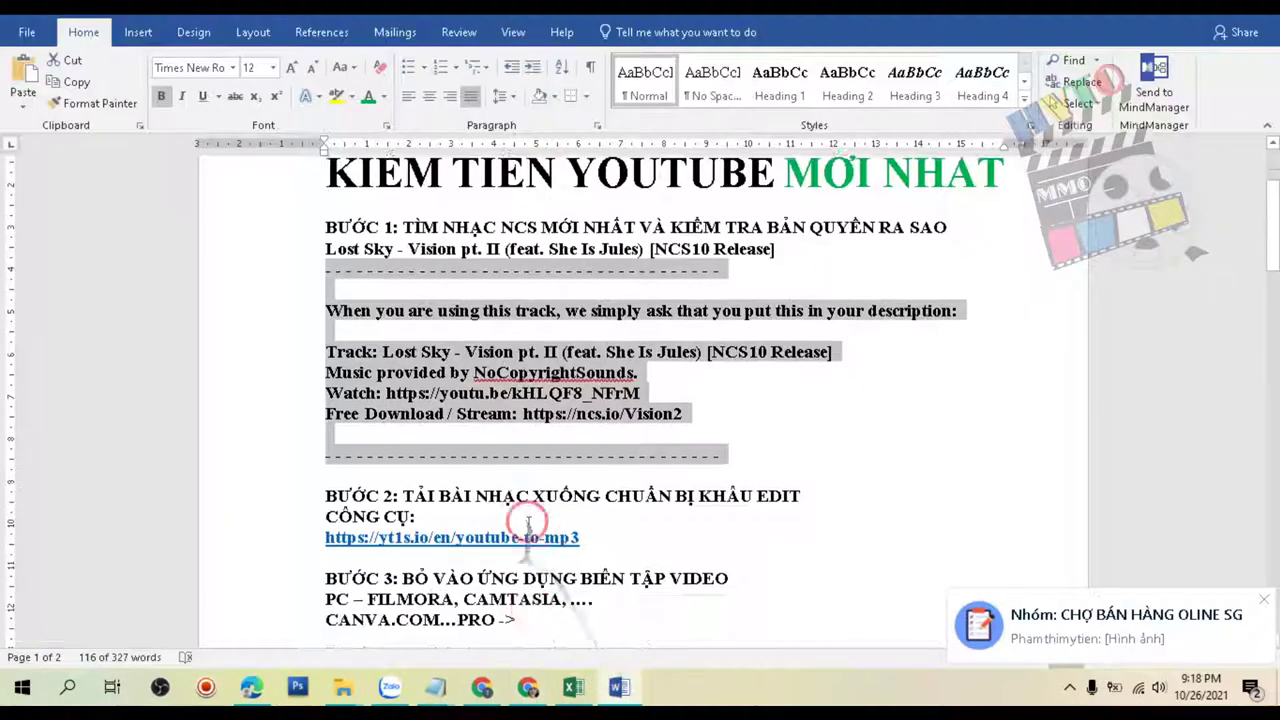
{"action": "scroll", "coordinate": [536, 487], "scroll_direction": "down", "scroll_amount": 3}
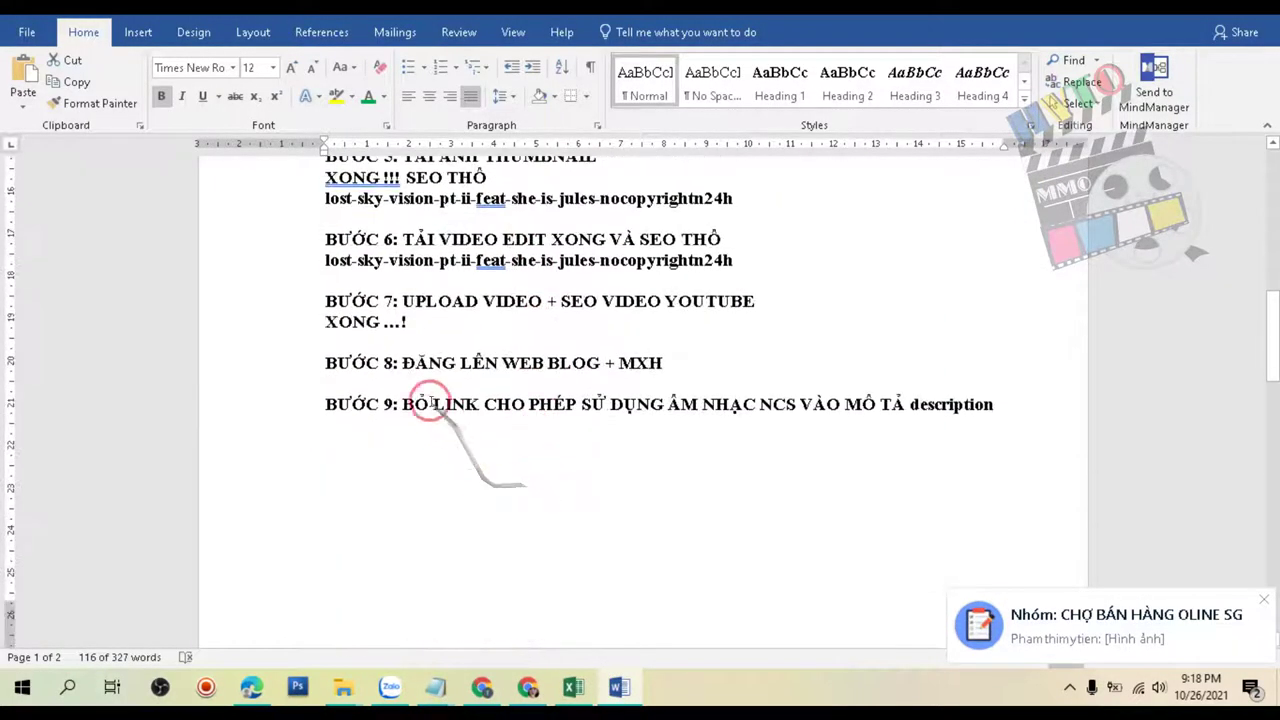
{"action": "left_click", "coordinate": [677, 363]}
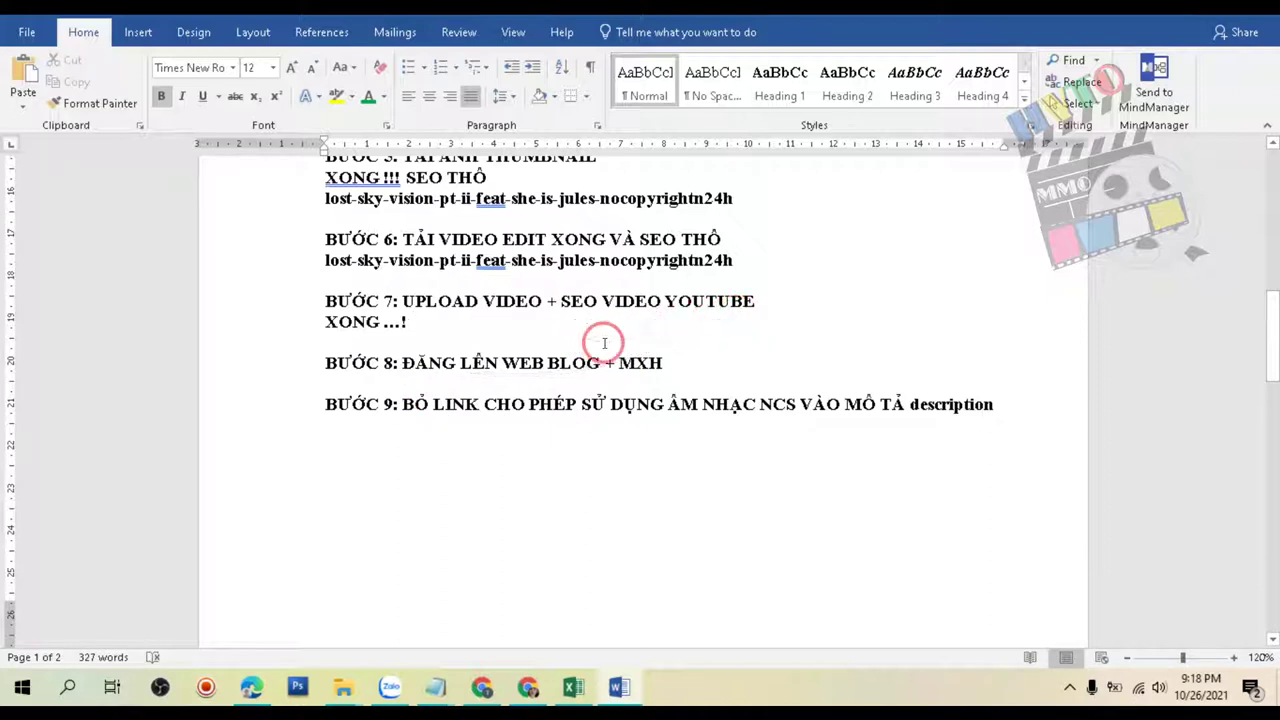
{"action": "type", "text": "+"}
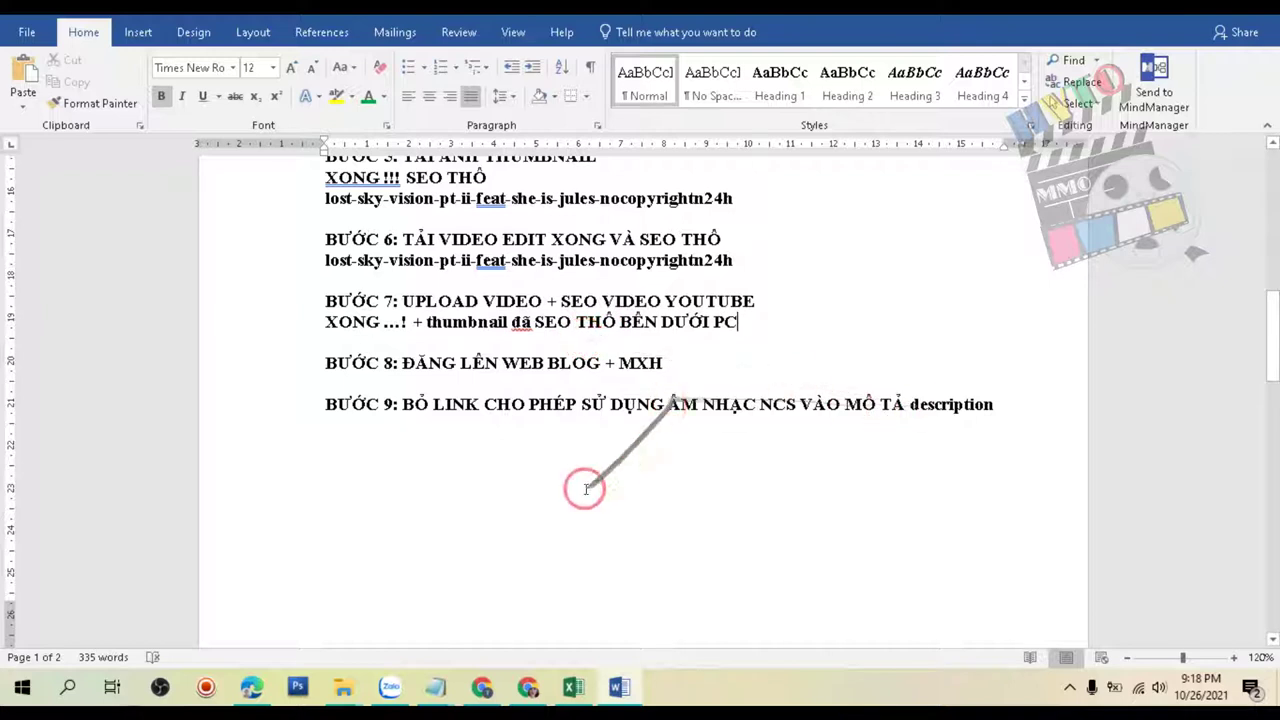
Return to YouTube Studio and upload lost-sky-vision-pt-ii-feat-she-is-jules-nocopyrightn24h-UPLOAD.jpg from the Desktop as the video's thumbnail.
{"action": "left_click", "coordinate": [528, 690]}
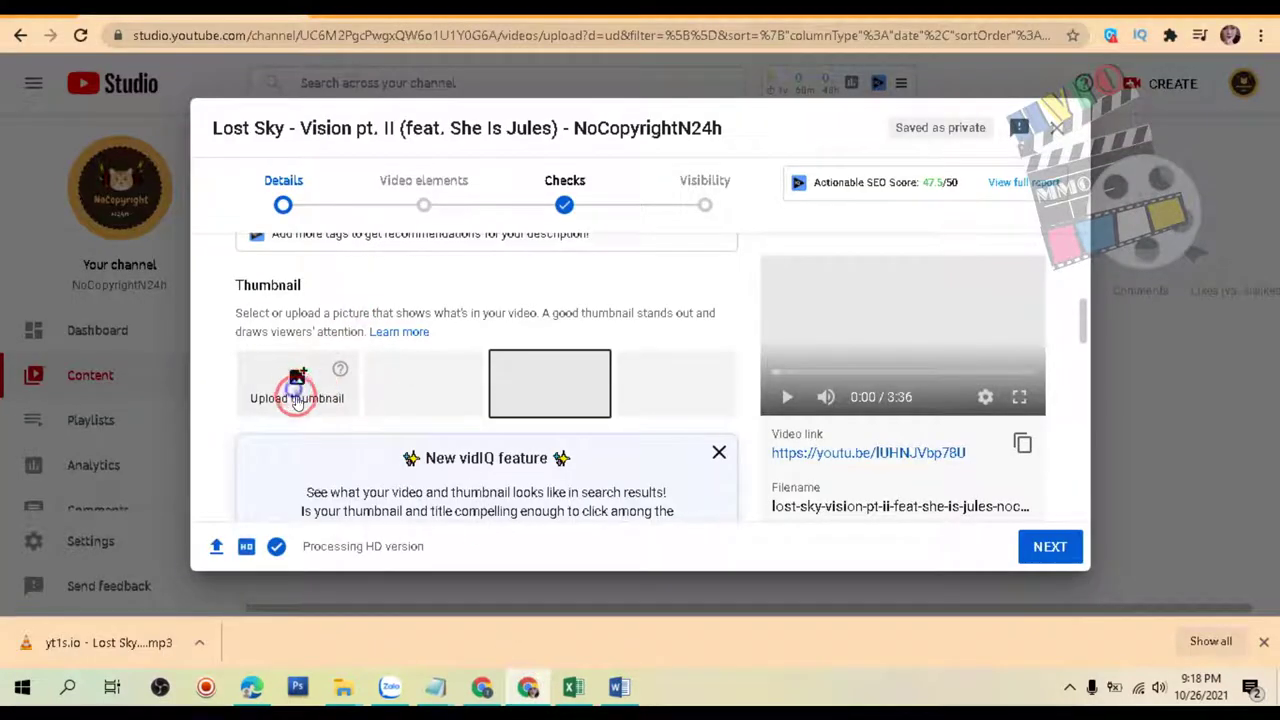
{"action": "left_click", "coordinate": [296, 392]}
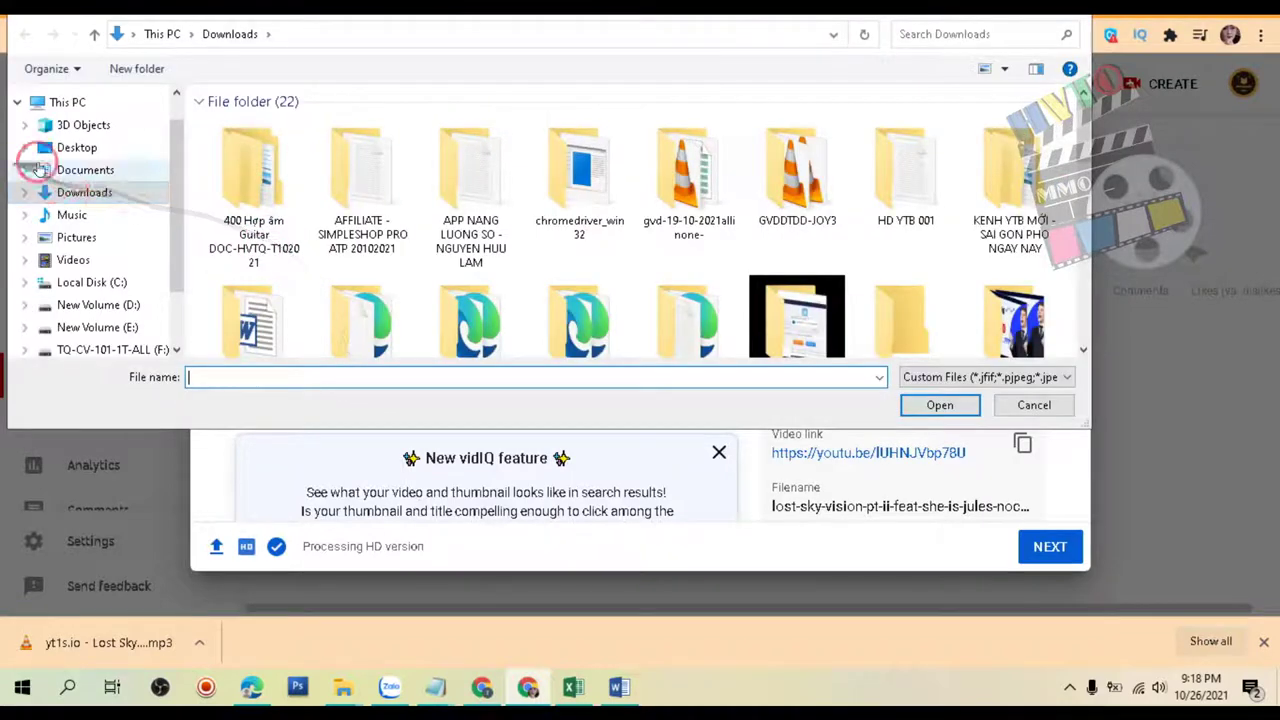
{"action": "left_click", "coordinate": [72, 148]}
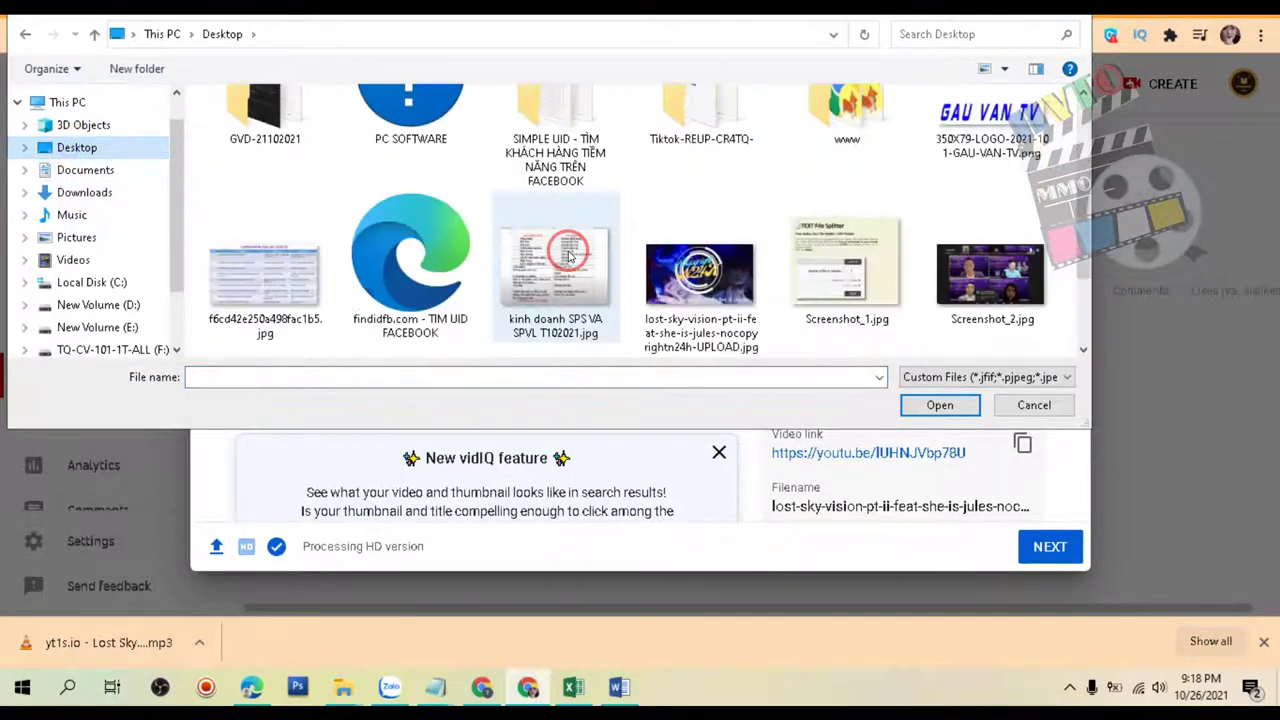
{"action": "left_click", "coordinate": [668, 288]}
{"action": "left_click", "coordinate": [940, 404]}
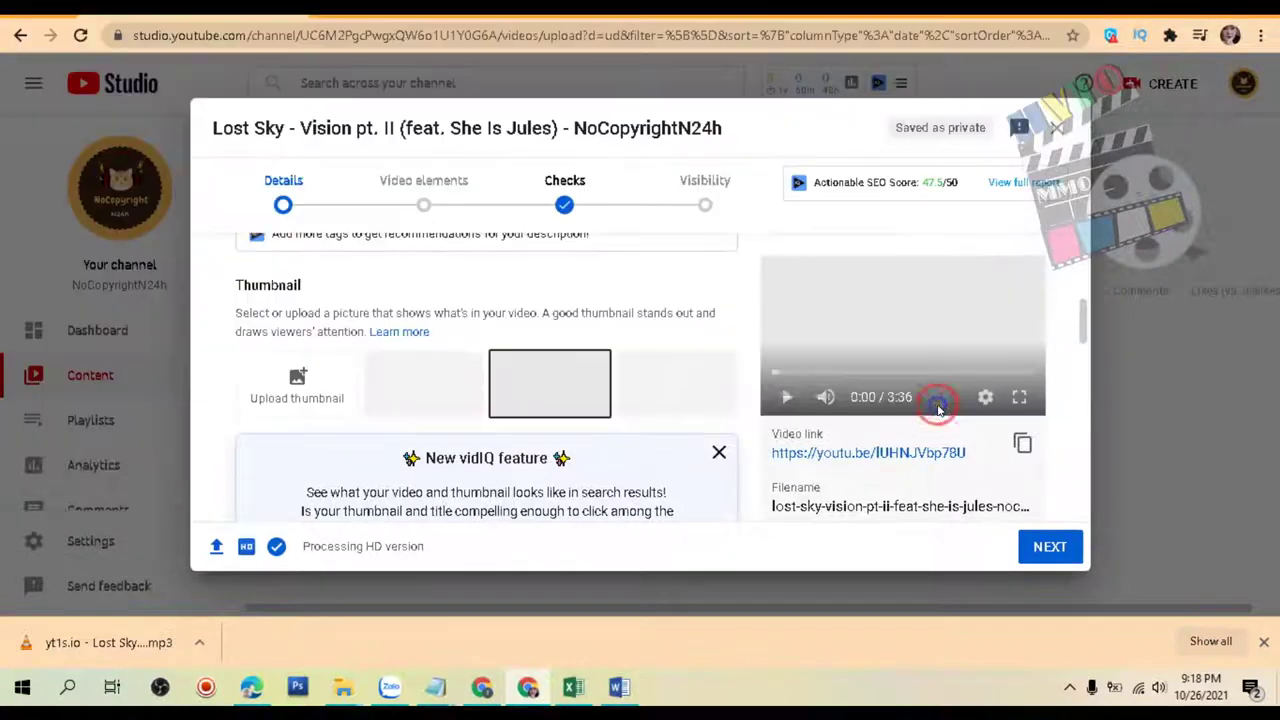
Check the HD processing status and review all of the video's details, from the license and comment settings back up to the title.
{"action": "scroll", "coordinate": [350, 400], "scroll_direction": "down", "scroll_amount": 10}
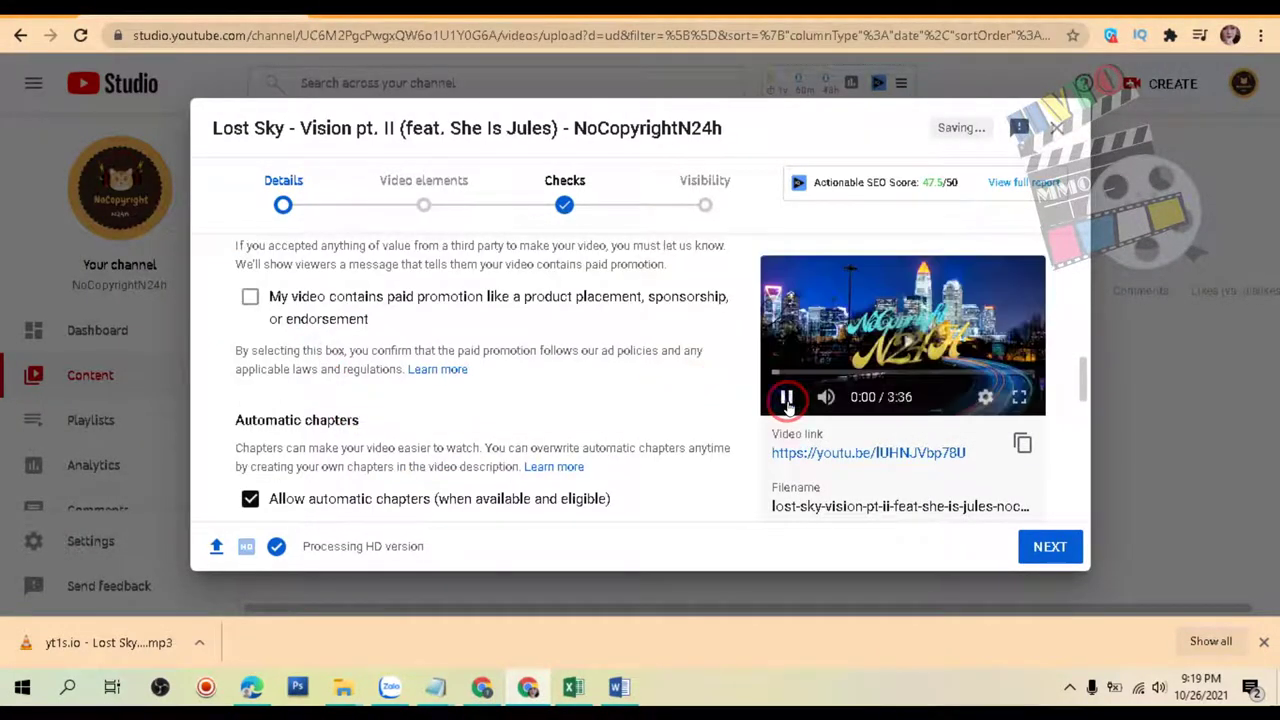
{"action": "scroll", "coordinate": [408, 392], "scroll_direction": "down", "scroll_amount": 15}
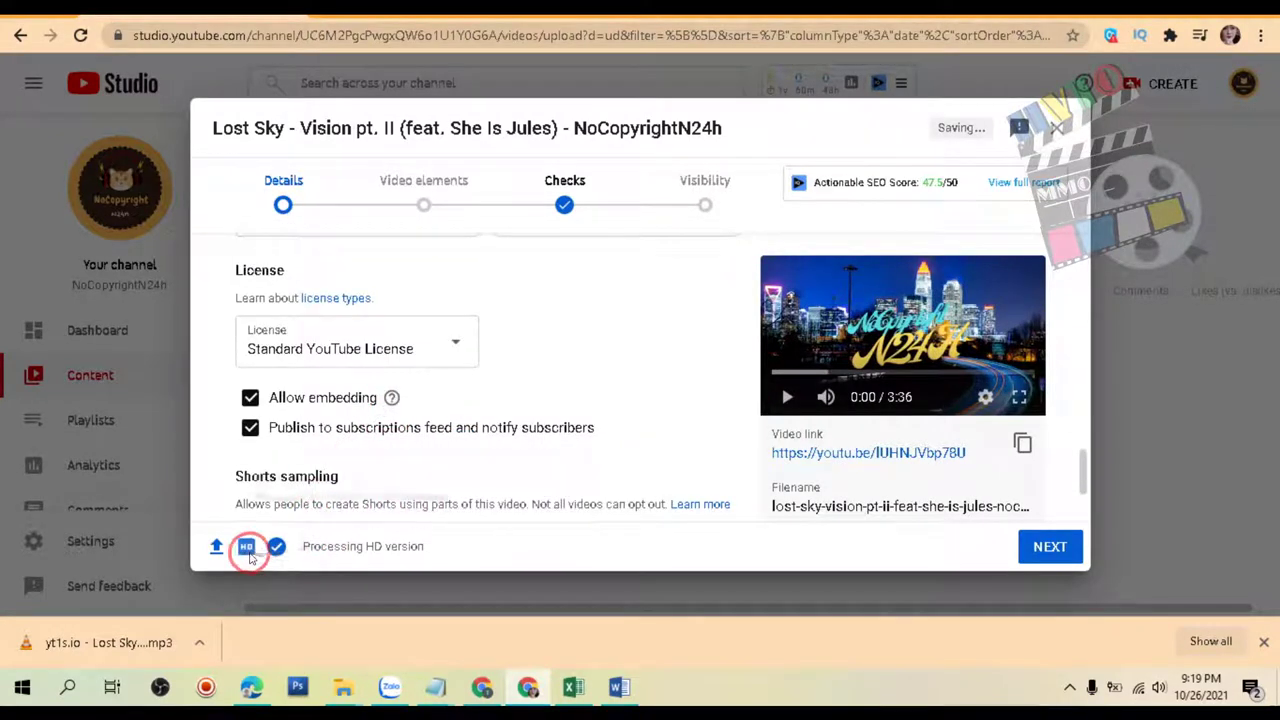
{"action": "mouse_move", "coordinate": [247, 549]}
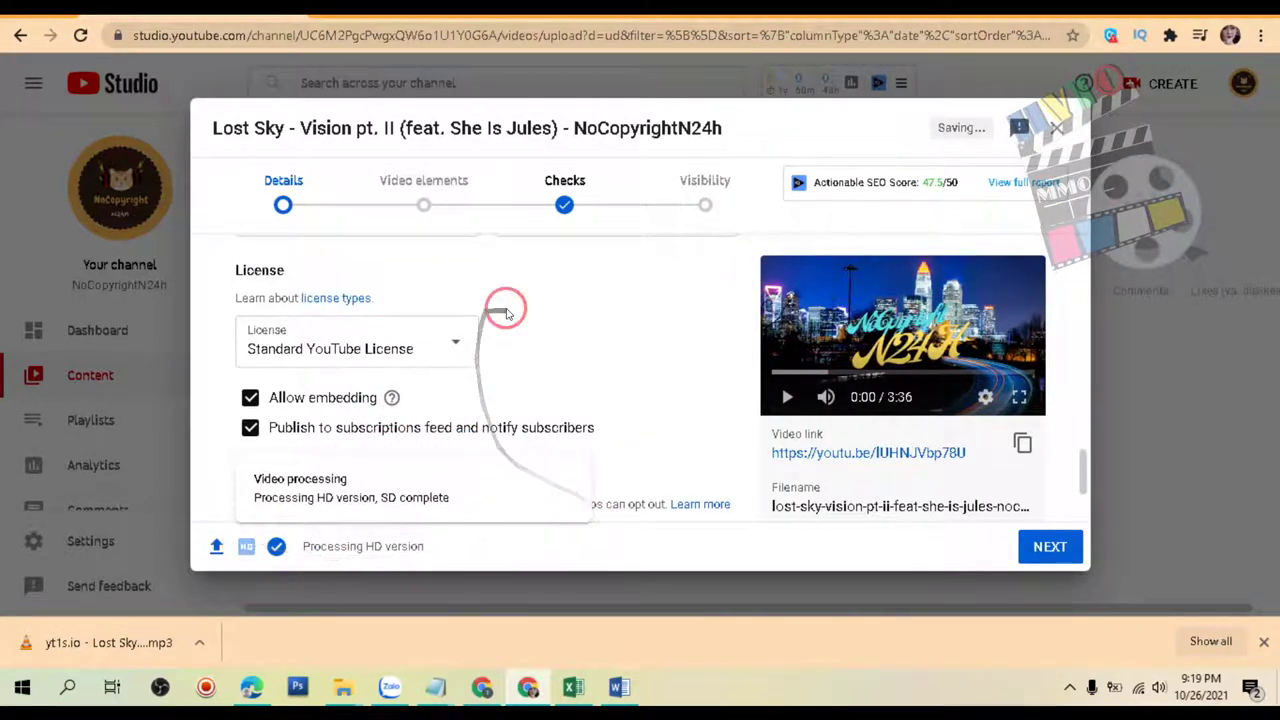
{"action": "scroll", "coordinate": [506, 306], "scroll_direction": "up", "scroll_amount": 2}
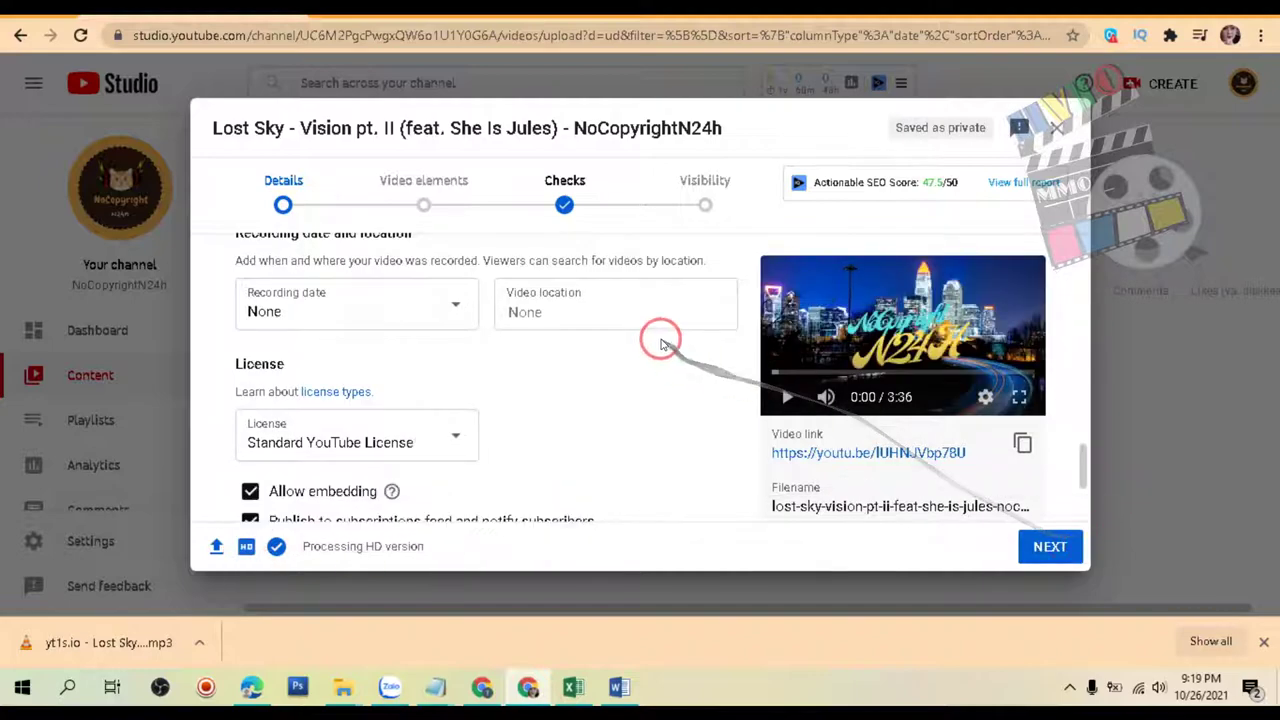
{"action": "scroll", "coordinate": [640, 340], "scroll_direction": "down", "scroll_amount": 5}
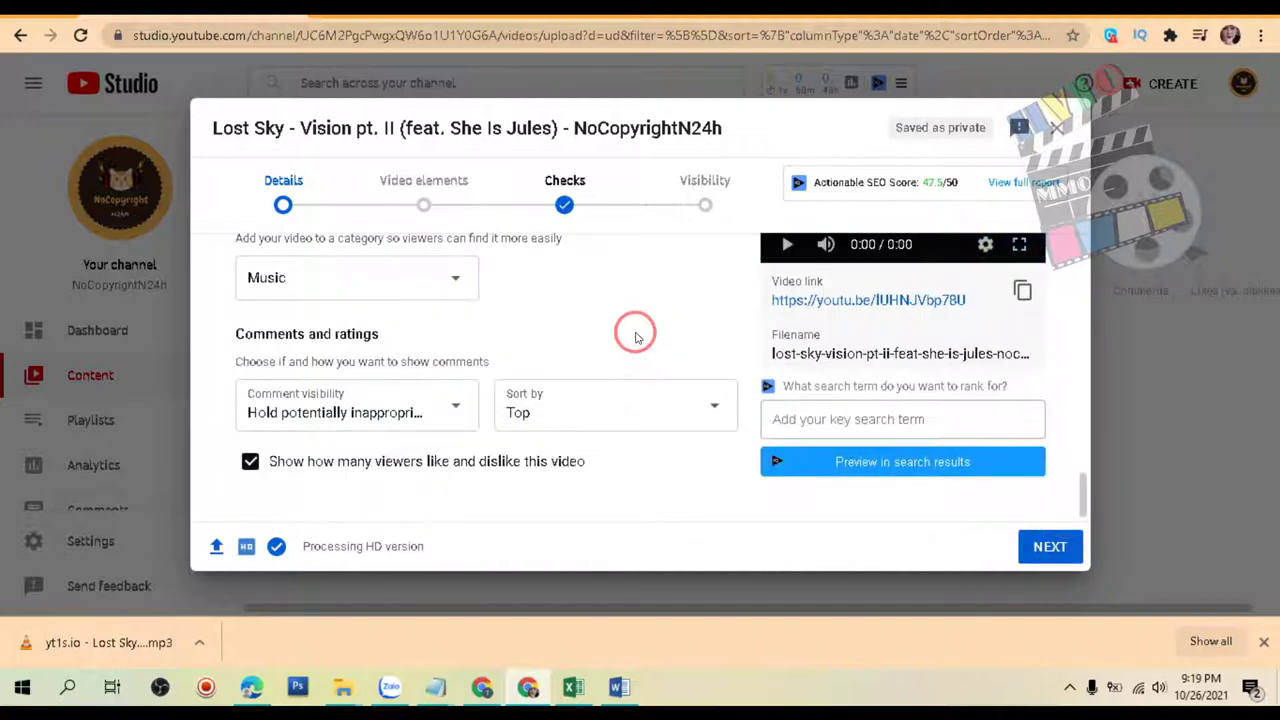
{"action": "scroll", "coordinate": [633, 330], "scroll_direction": "up", "scroll_amount": 10}
{"action": "scroll", "coordinate": [634, 329], "scroll_direction": "up", "scroll_amount": 5}
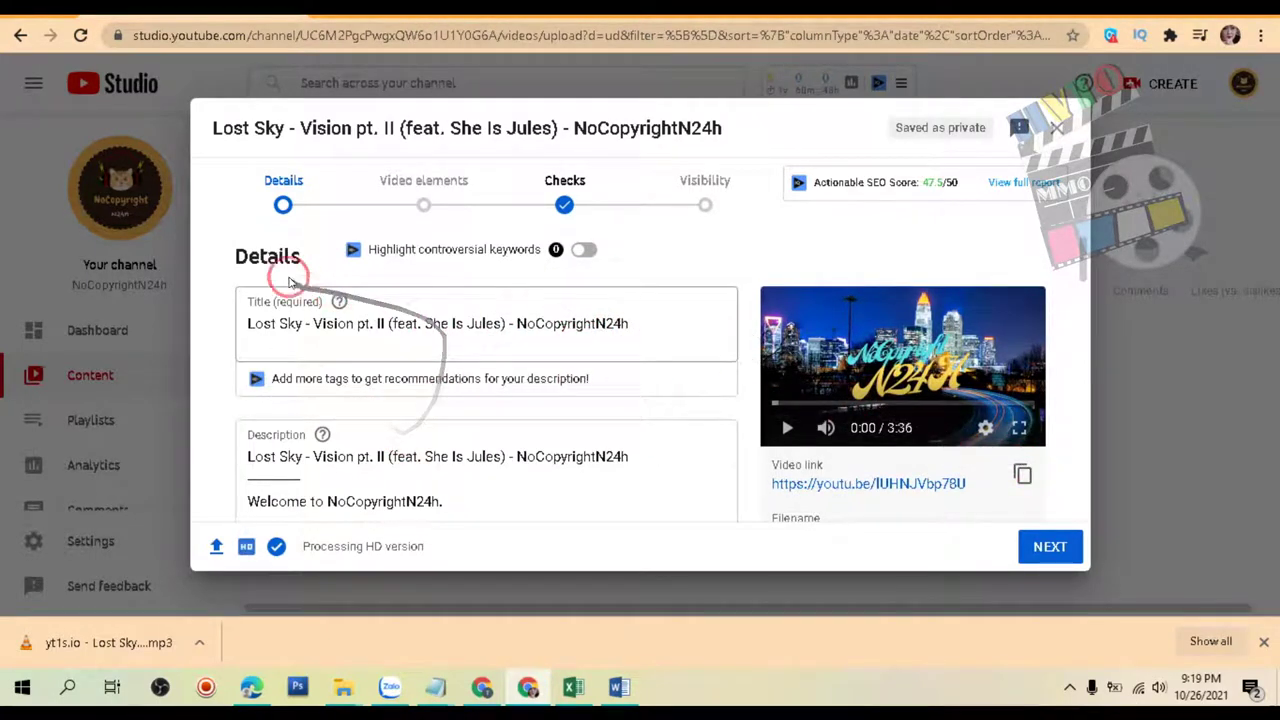
Proceed to the video elements and add an end screen using the "1 video, 1 playlist, 1 subscribe" template.
{"action": "left_click", "coordinate": [1047, 549]}
{"action": "scroll", "coordinate": [470, 372], "scroll_direction": "down", "scroll_amount": 1}
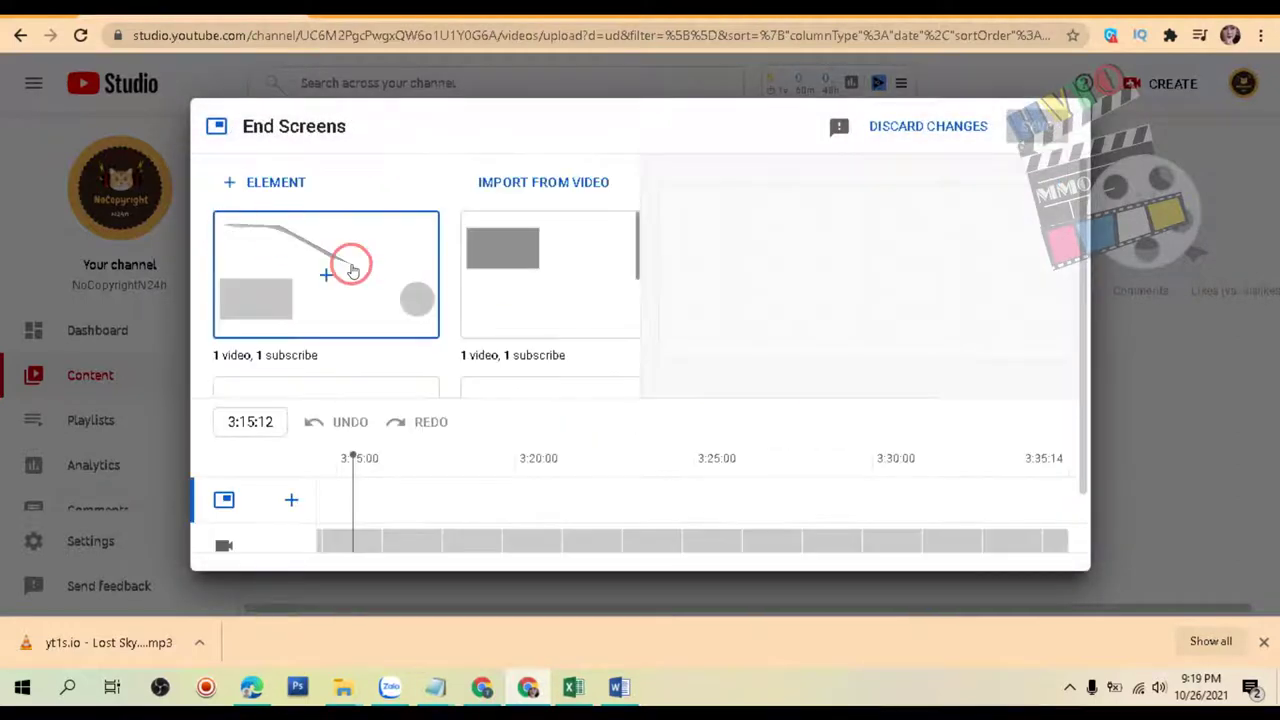
{"action": "scroll", "coordinate": [590, 280], "scroll_direction": "down", "scroll_amount": 1}
{"action": "scroll", "coordinate": [516, 291], "scroll_direction": "down", "scroll_amount": 1}
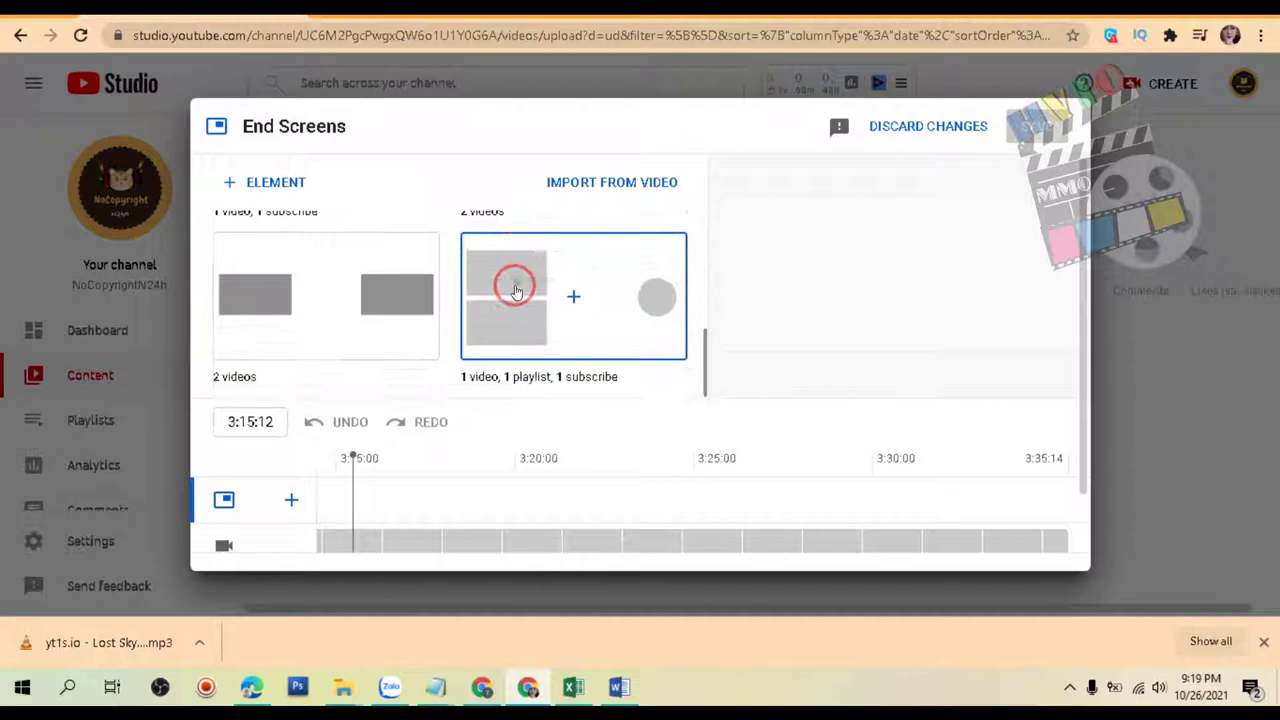
{"action": "left_click", "coordinate": [516, 291]}
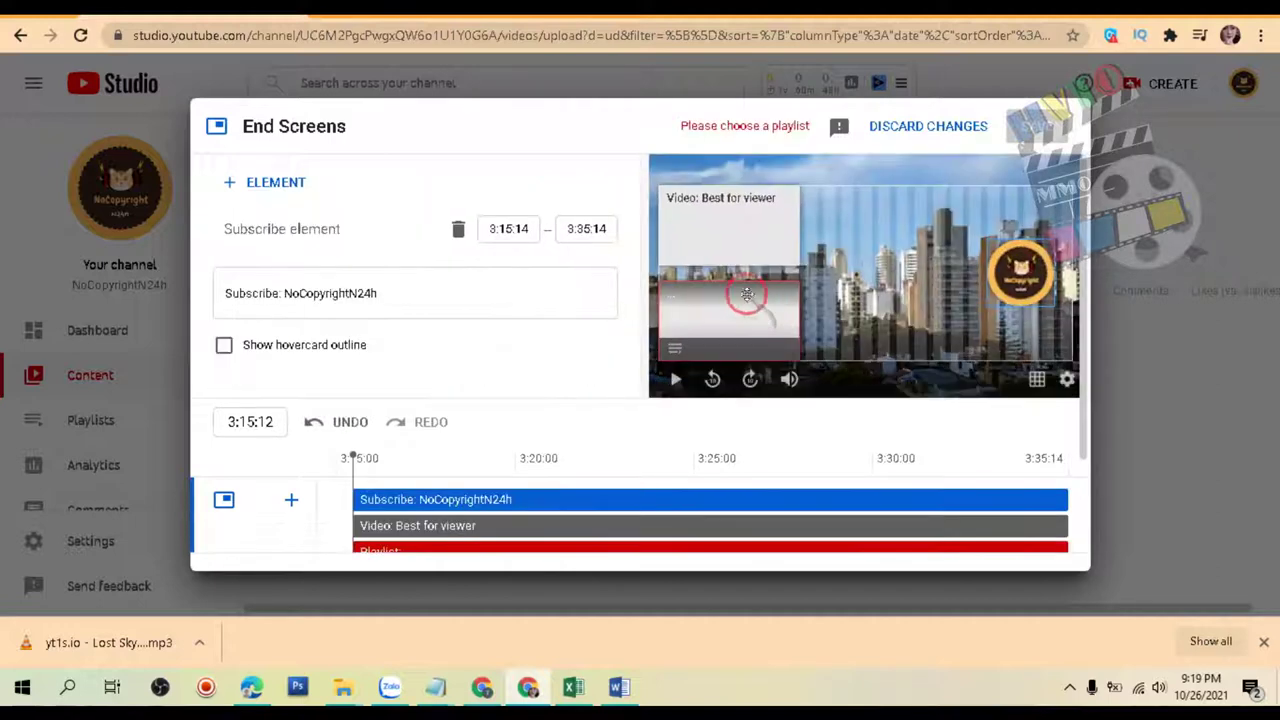
Set the end screen's video element to the specific video "Deaf Kev - Invincible Part II (feat. Sendi Hoxha) - NoCopyrightN24H".
{"action": "left_click", "coordinate": [712, 228]}
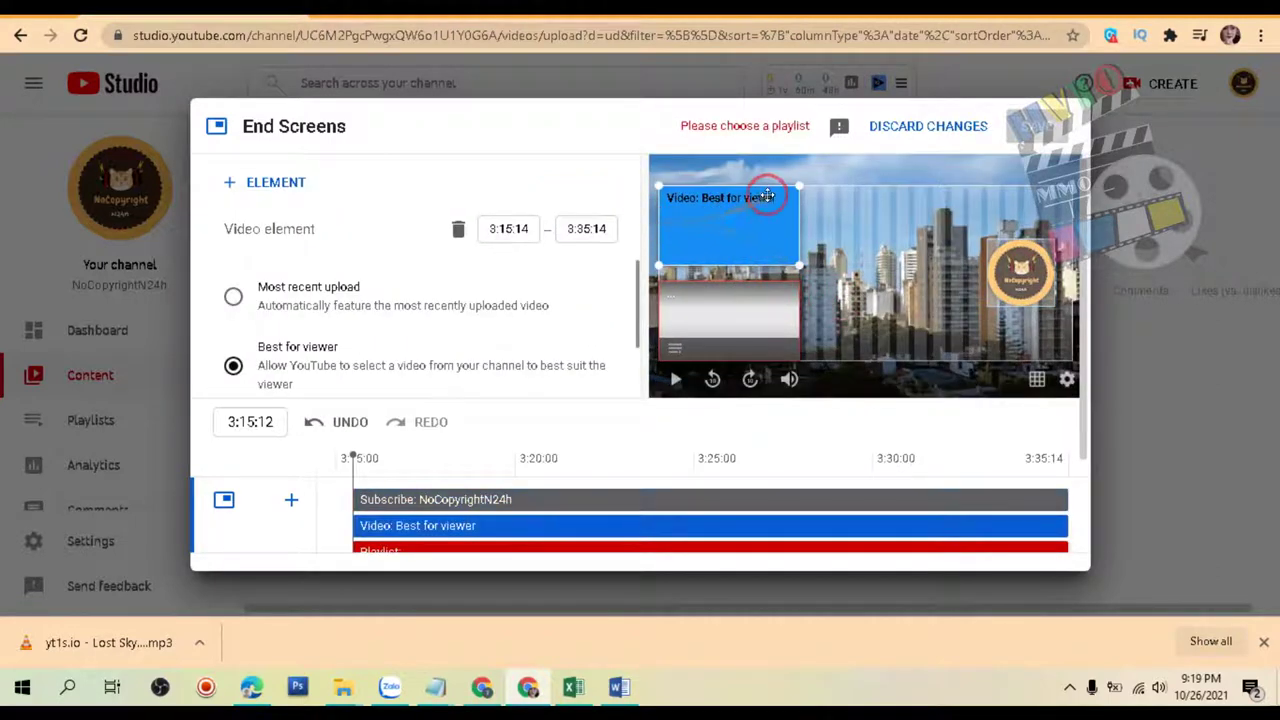
{"action": "scroll", "coordinate": [290, 355], "scroll_direction": "down", "scroll_amount": 1}
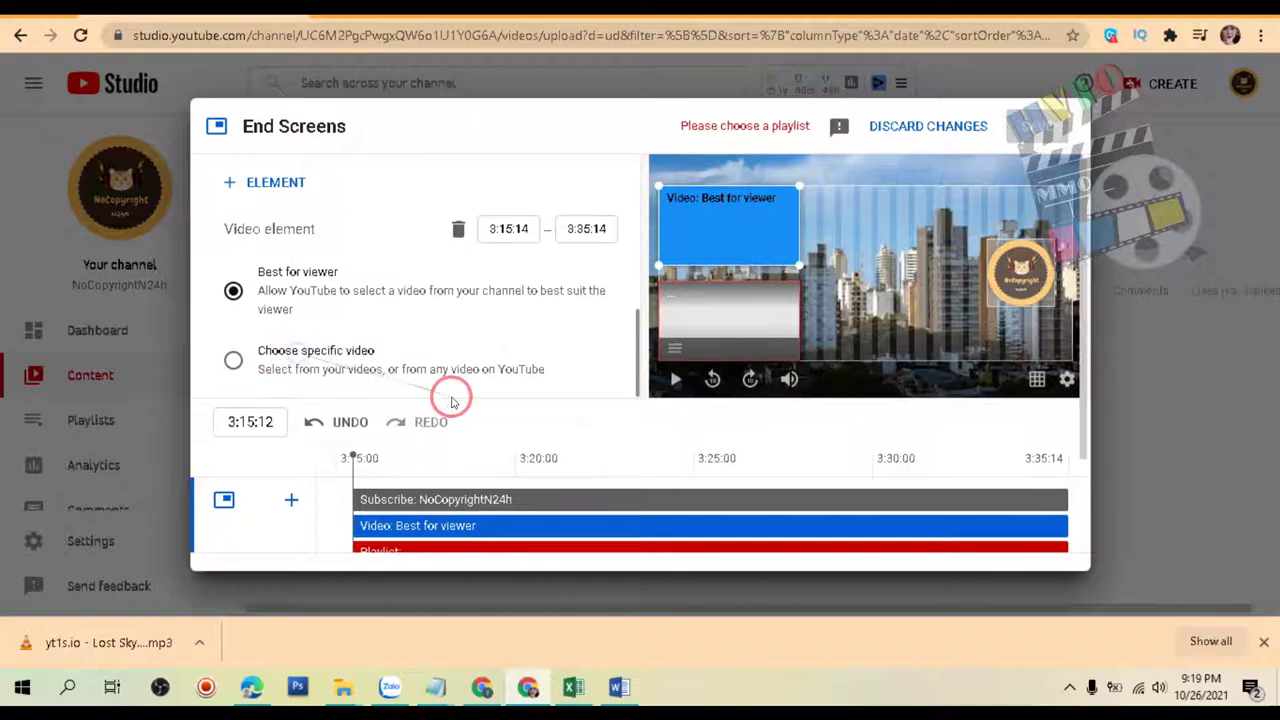
{"action": "left_click", "coordinate": [445, 365]}
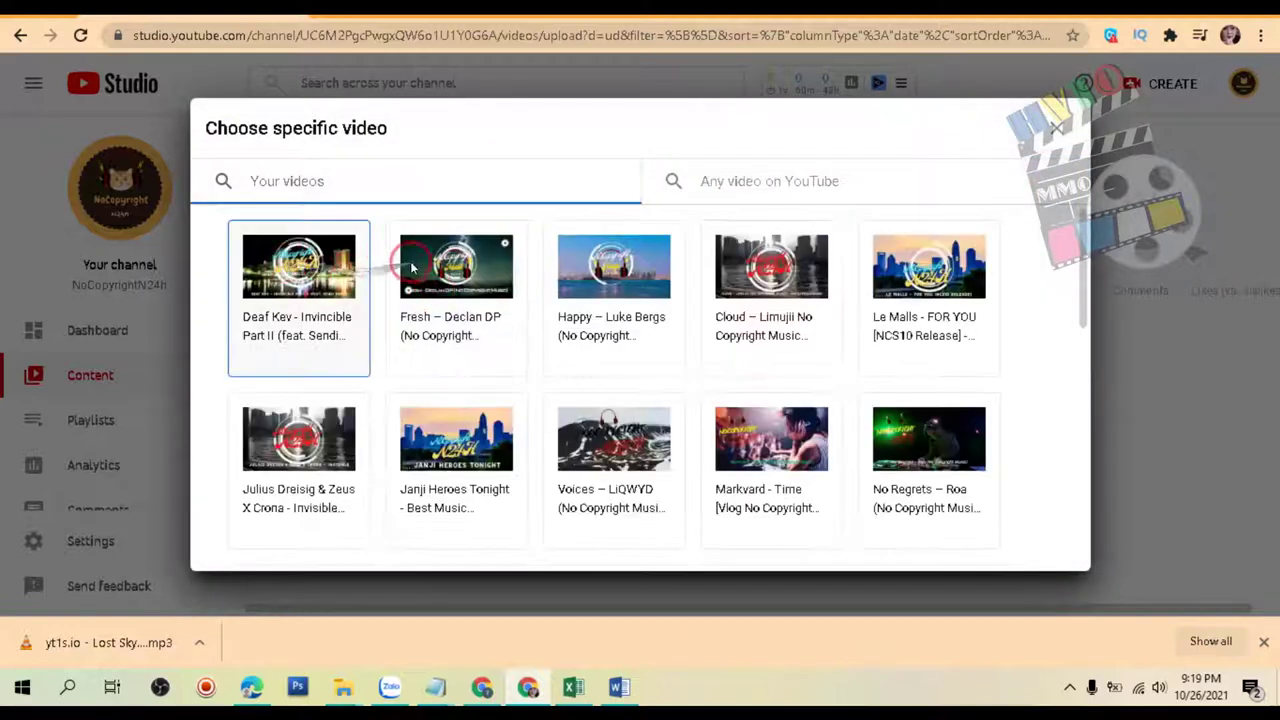
{"action": "left_click", "coordinate": [336, 278]}
Set the end screen's playlist element to "no copyright background music".
{"action": "left_click", "coordinate": [722, 319]}
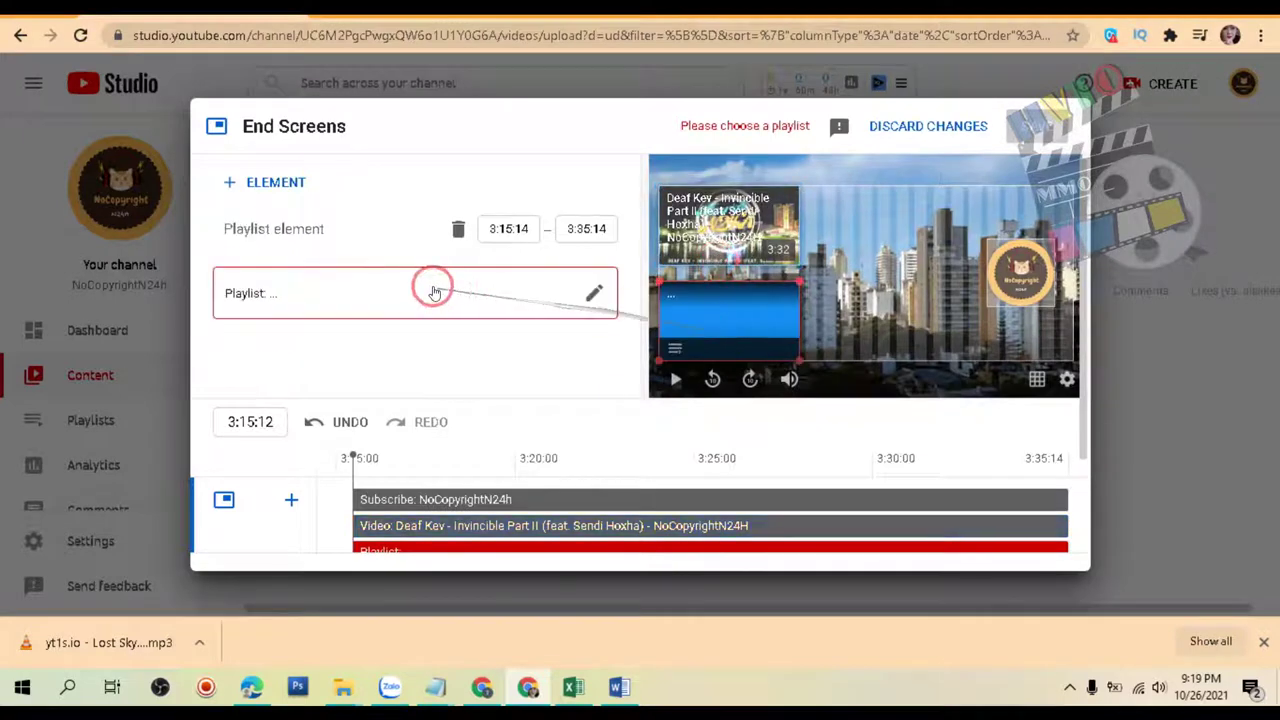
{"action": "left_click", "coordinate": [590, 290]}
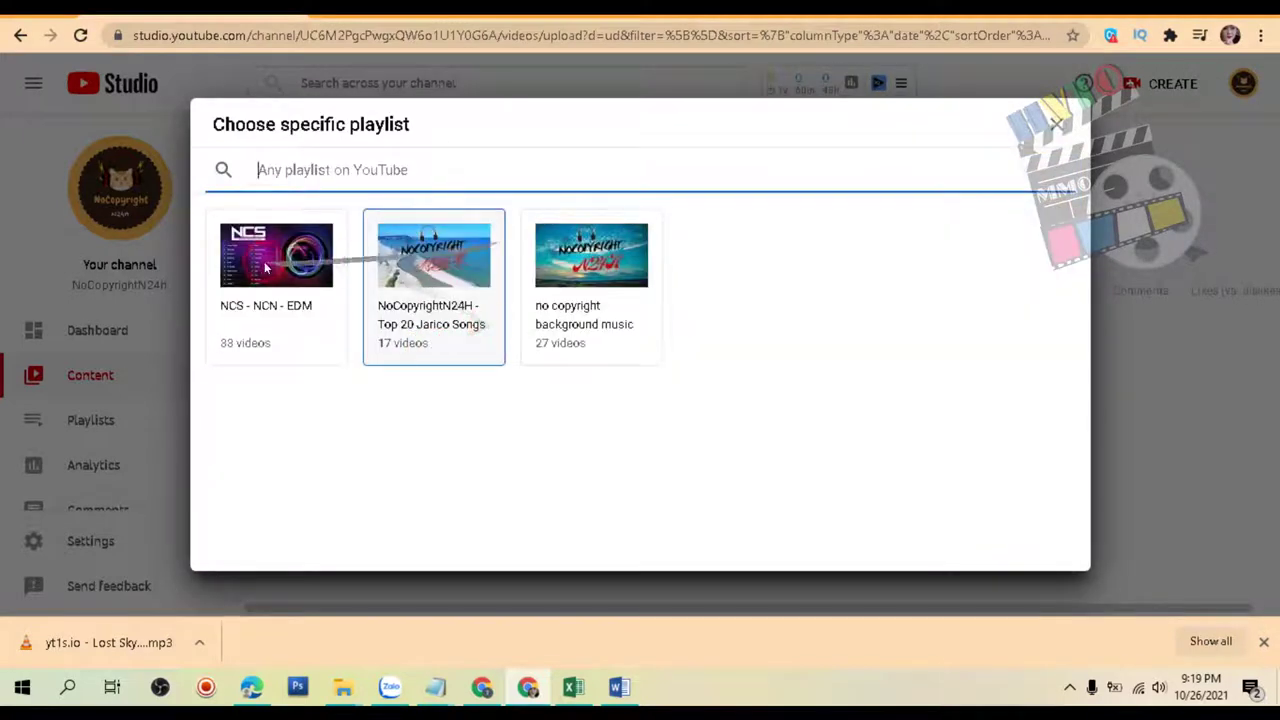
{"action": "left_click", "coordinate": [560, 262]}
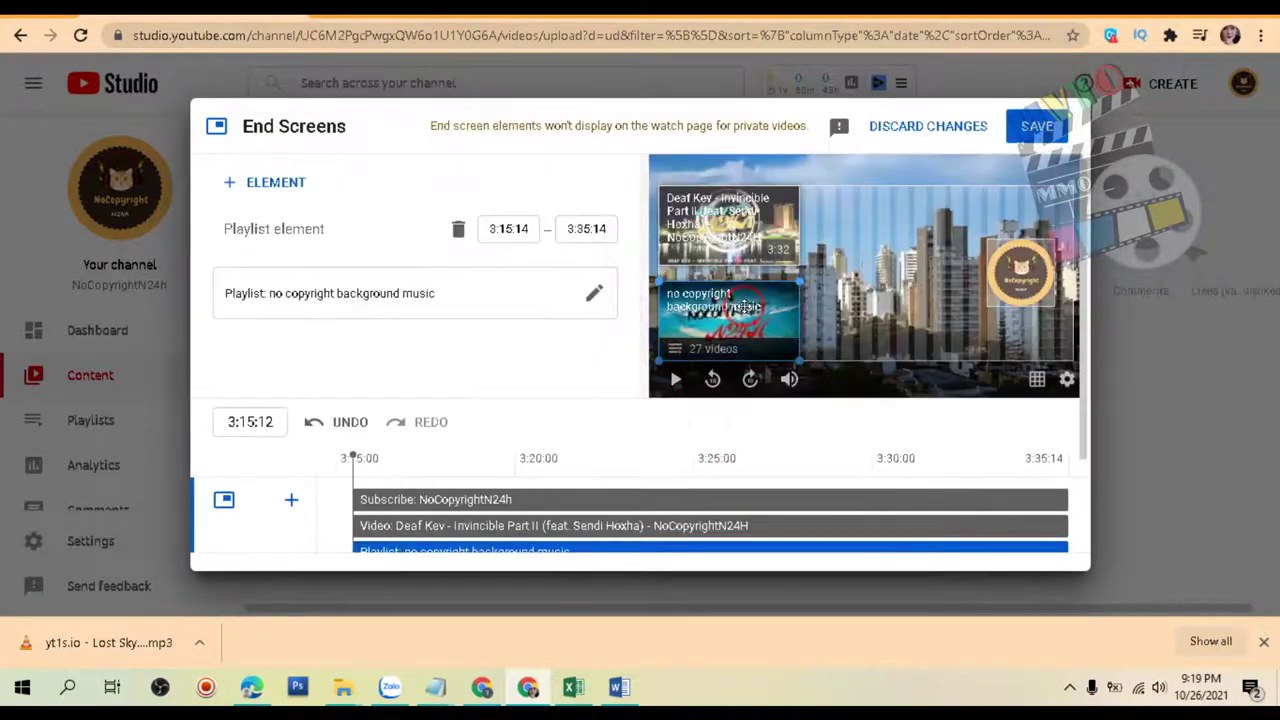
Rearrange the end screen, moving the video element to the upper centre and the subscribe element lower in the frame, and save it.
{"action": "left_click_drag", "start_coordinate": [1028, 281], "coordinate": [976, 283]}
{"action": "left_click_drag", "start_coordinate": [716, 244], "coordinate": [762, 244]}
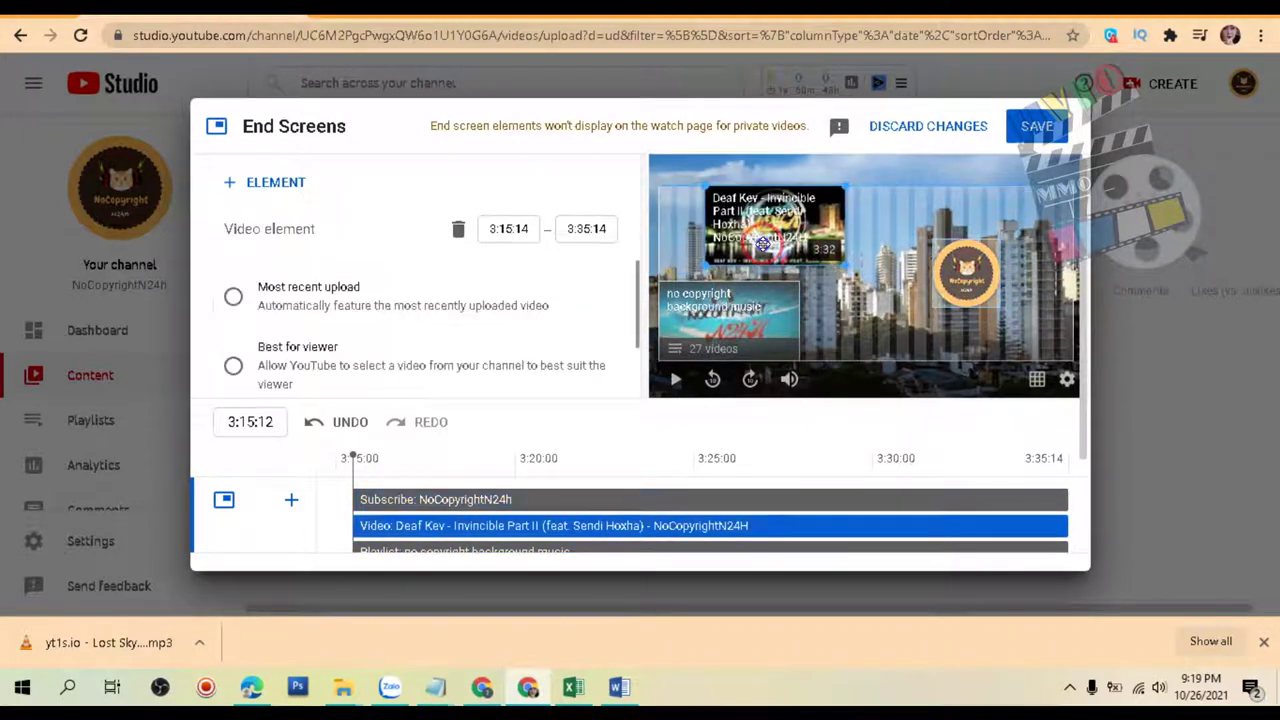
{"action": "left_click_drag", "start_coordinate": [755, 298], "coordinate": [765, 337]}
{"action": "left_click_drag", "start_coordinate": [770, 240], "coordinate": [810, 240]}
{"action": "left_click", "coordinate": [977, 310]}
{"action": "mouse_move", "coordinate": [977, 308]}
{"action": "left_mouse_down"}
{"action": "mouse_move", "coordinate": [959, 310]}
{"action": "mouse_move", "coordinate": [975, 300]}
{"action": "mouse_move", "coordinate": [981, 312]}
{"action": "left_mouse_up"}
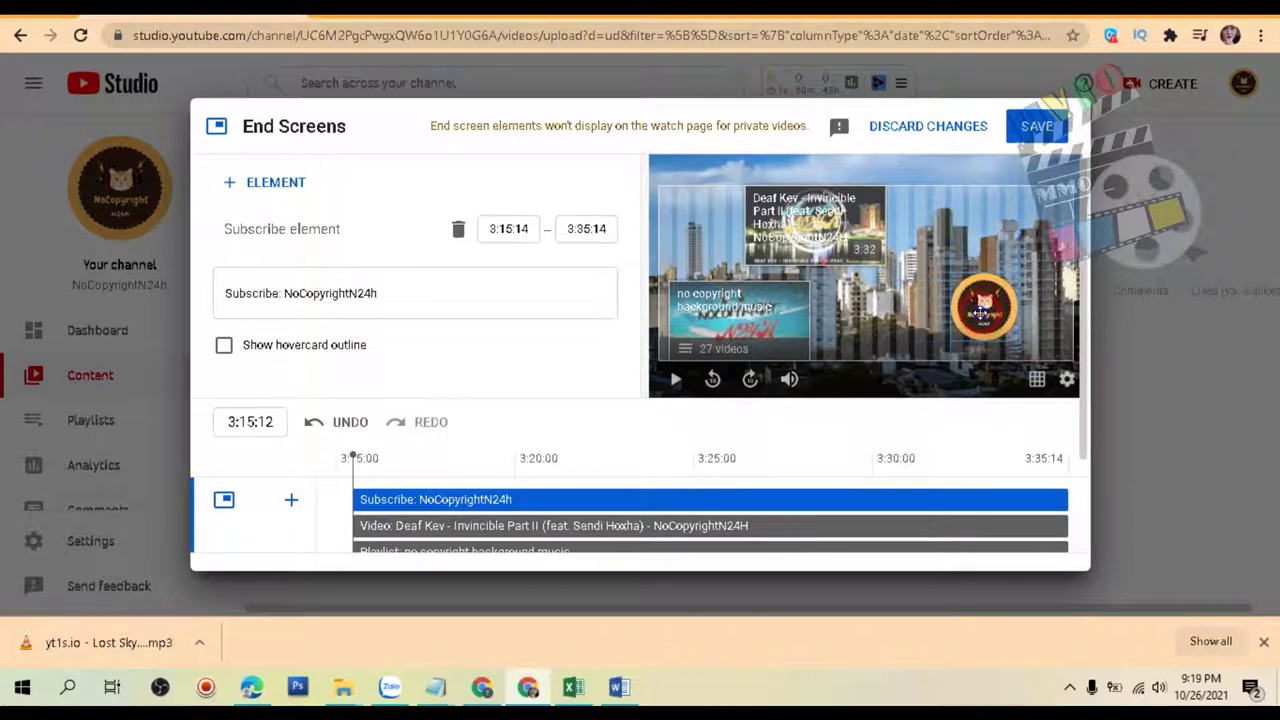
{"action": "left_click_drag", "start_coordinate": [816, 232], "coordinate": [857, 232]}
{"action": "left_click", "coordinate": [1035, 132]}
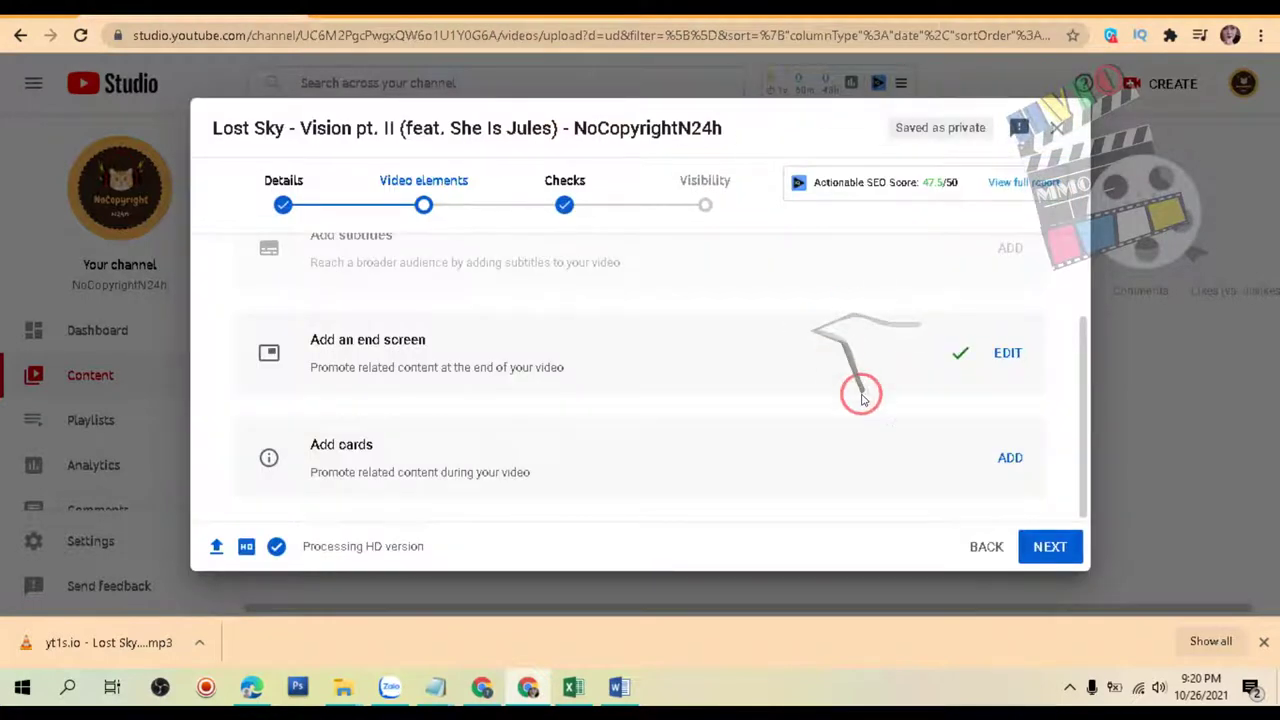
Add two video cards linking to "Cloud – Limujii No Copyright Music NoCopyrightN24H" and "Voices – LiQWYD (No Copyright Music)".
{"action": "left_click", "coordinate": [1010, 457]}
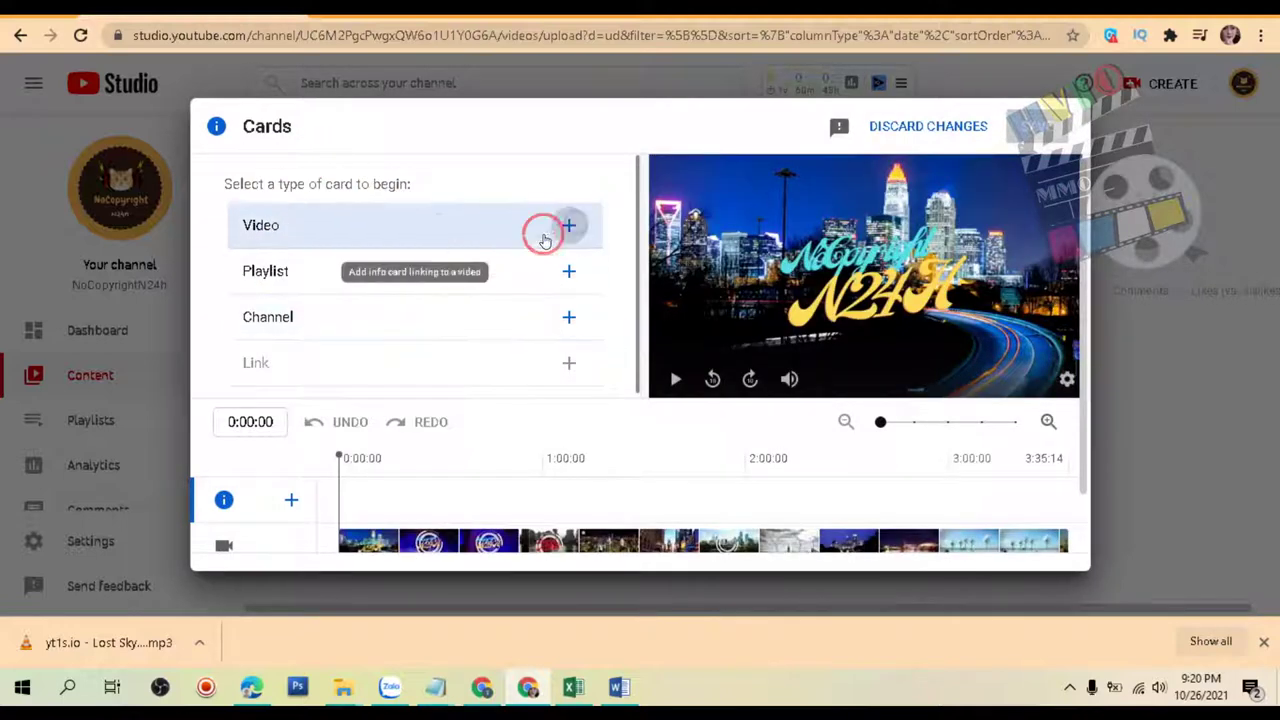
{"action": "left_click", "coordinate": [575, 226]}
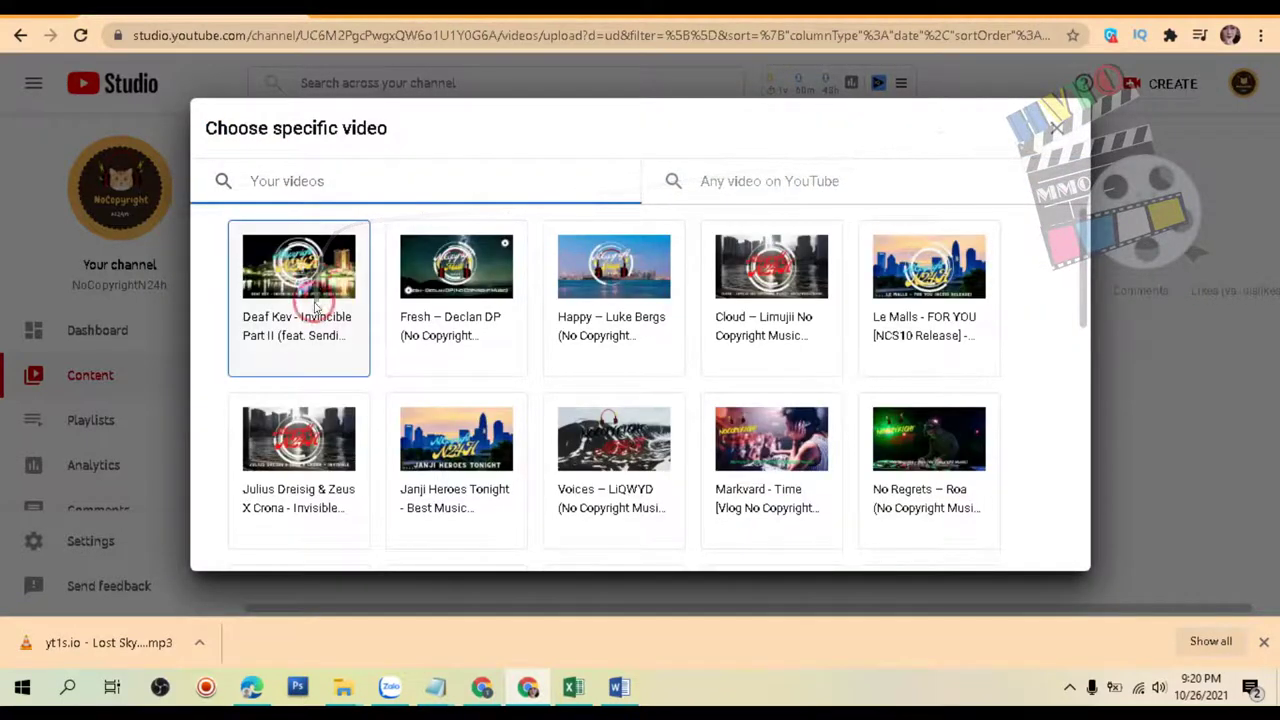
{"action": "left_click", "coordinate": [770, 305]}
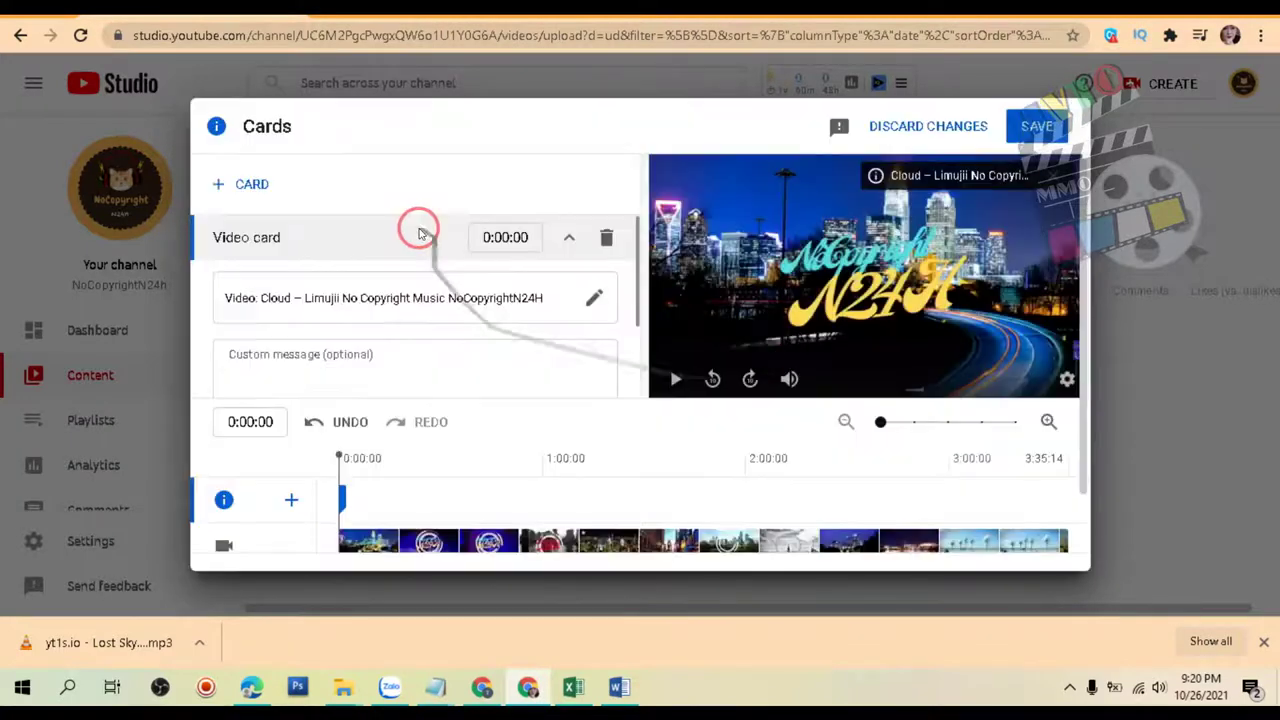
{"action": "left_click", "coordinate": [252, 184]}
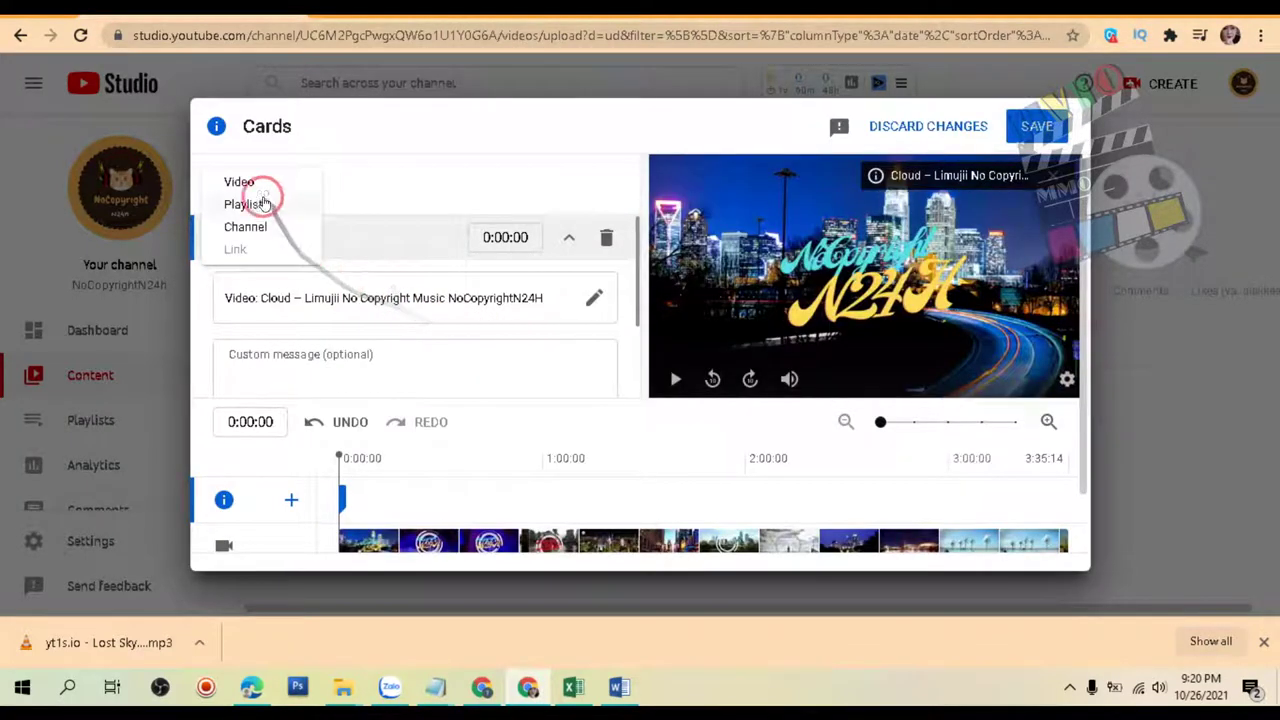
{"action": "left_click", "coordinate": [240, 182]}
{"action": "scroll", "coordinate": [636, 278], "scroll_direction": "down", "scroll_amount": 2}
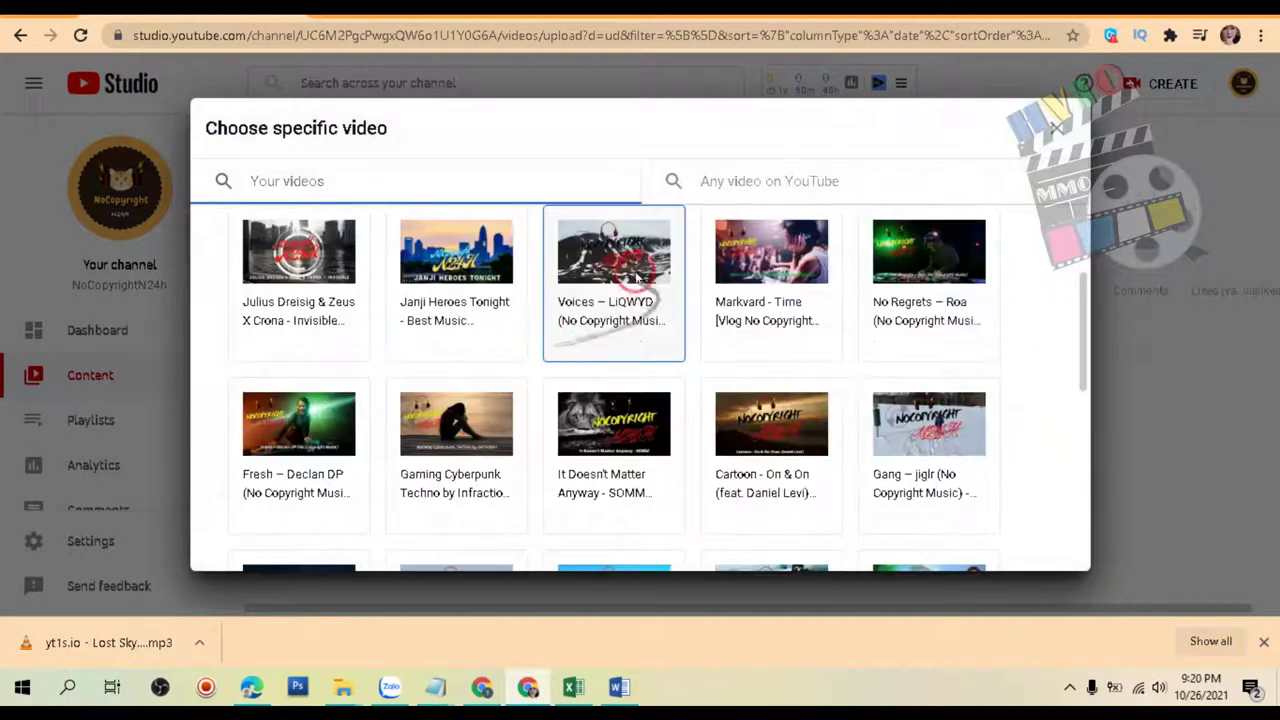
{"action": "left_click", "coordinate": [633, 277]}
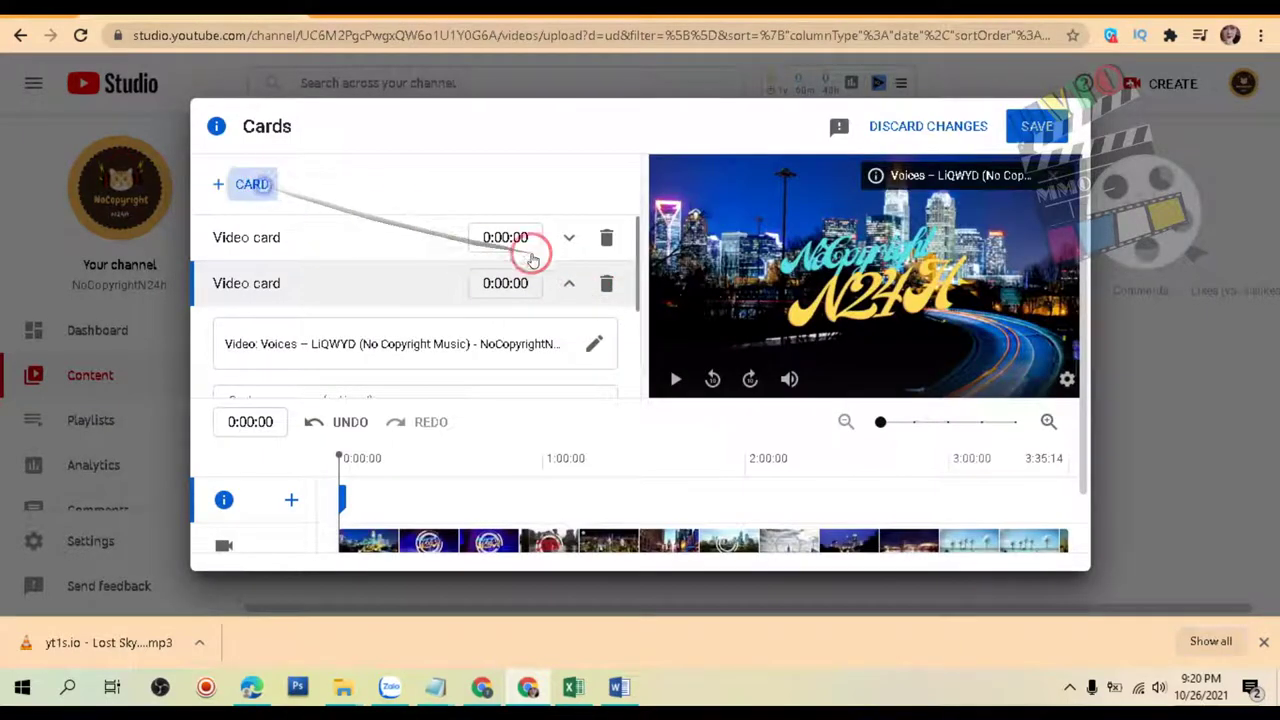
Add two more video cards linking to "Le Malls - FOR YOU [NCS10 Release]" and the green-lit "Fresh – Declan DP (No Copyright Music)".
{"action": "left_click", "coordinate": [252, 184]}
{"action": "left_click", "coordinate": [243, 183]}
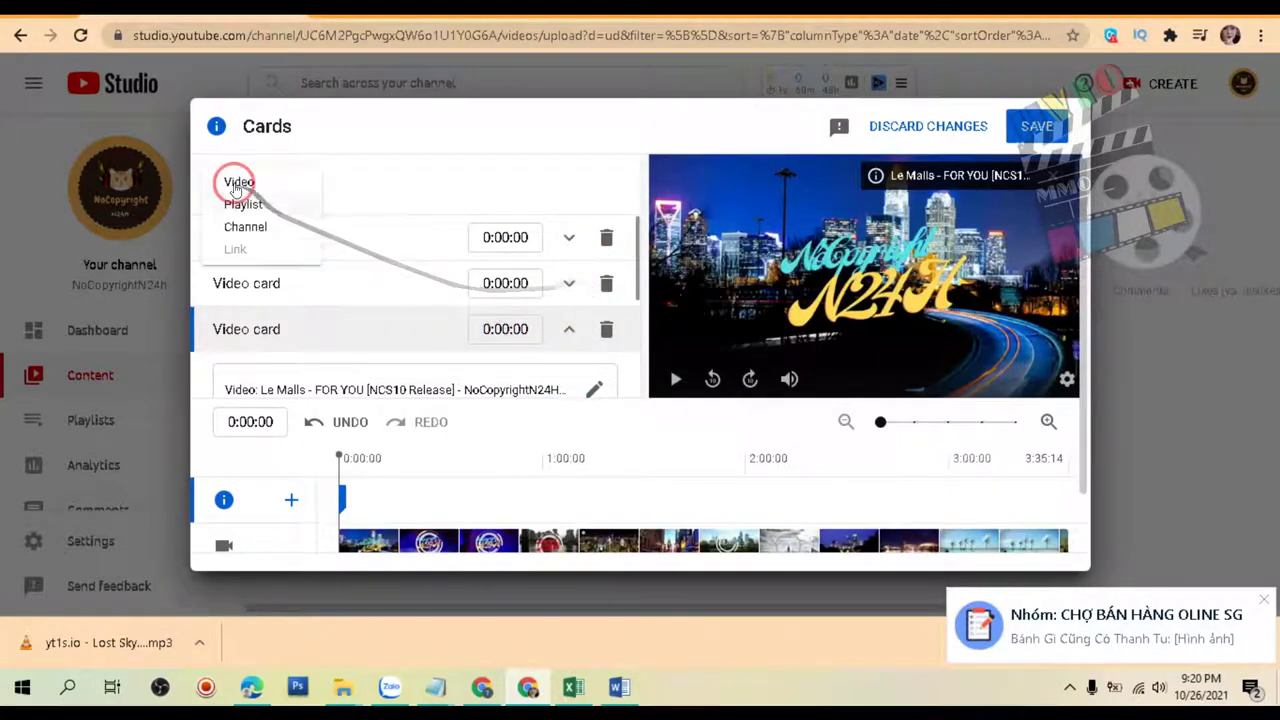
{"action": "left_click", "coordinate": [558, 390]}
{"action": "scroll", "coordinate": [490, 366], "scroll_direction": "down", "scroll_amount": 2}
{"action": "left_click", "coordinate": [310, 372]}
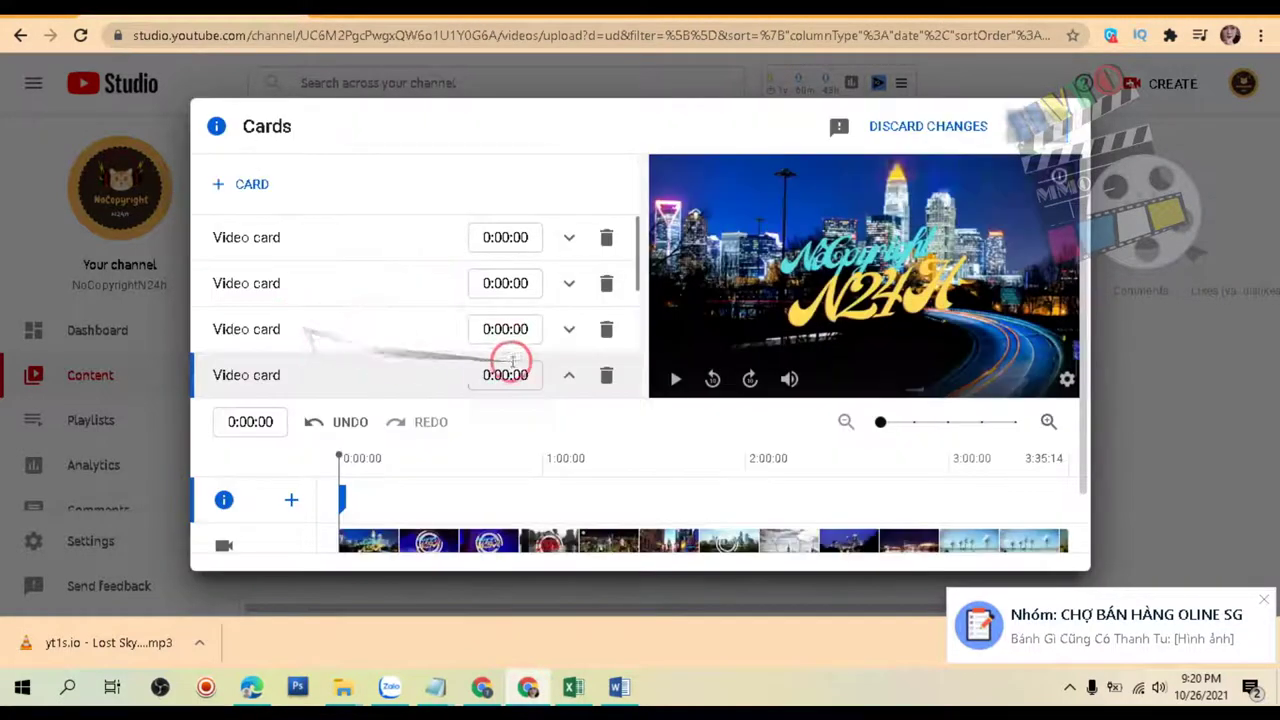
Add a fifth video card linking to "Happy – MBB (No Copyright Music)" and look over the list of cards.
{"action": "left_click", "coordinate": [262, 190]}
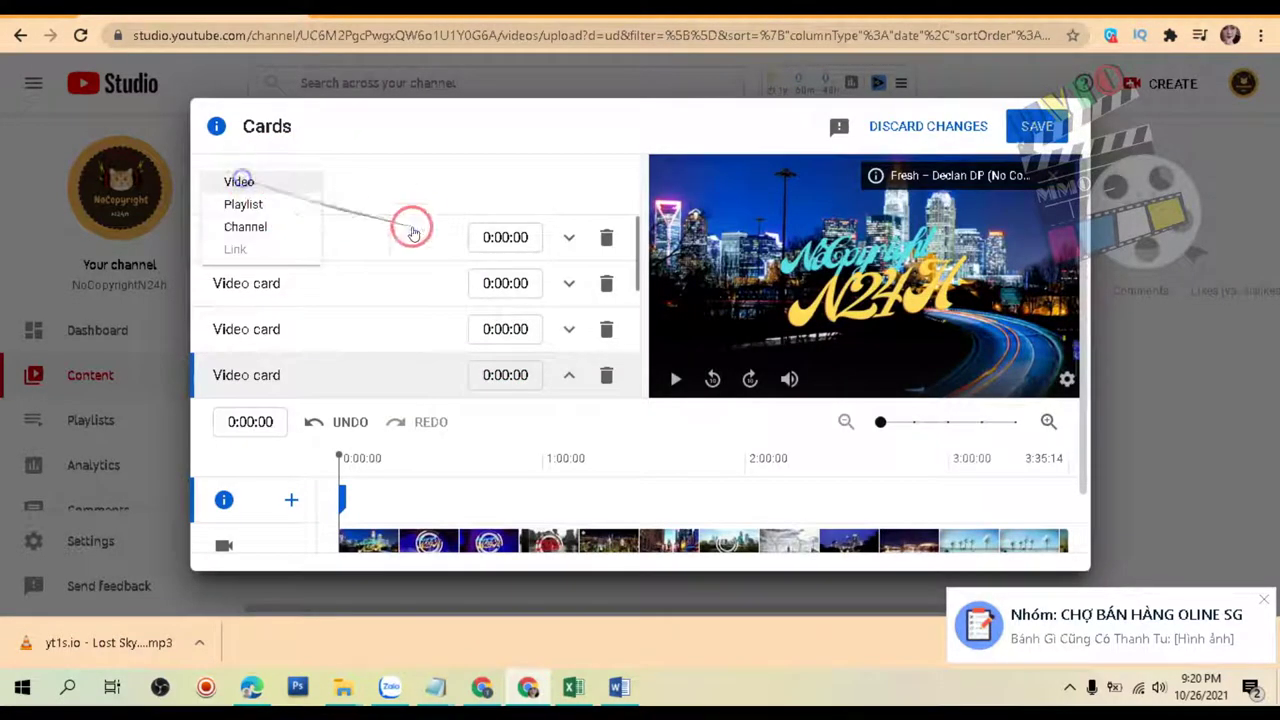
{"action": "left_click", "coordinate": [330, 190]}
{"action": "scroll", "coordinate": [770, 398], "scroll_direction": "down", "scroll_amount": 2}
{"action": "scroll", "coordinate": [778, 410], "scroll_direction": "down", "scroll_amount": 2}
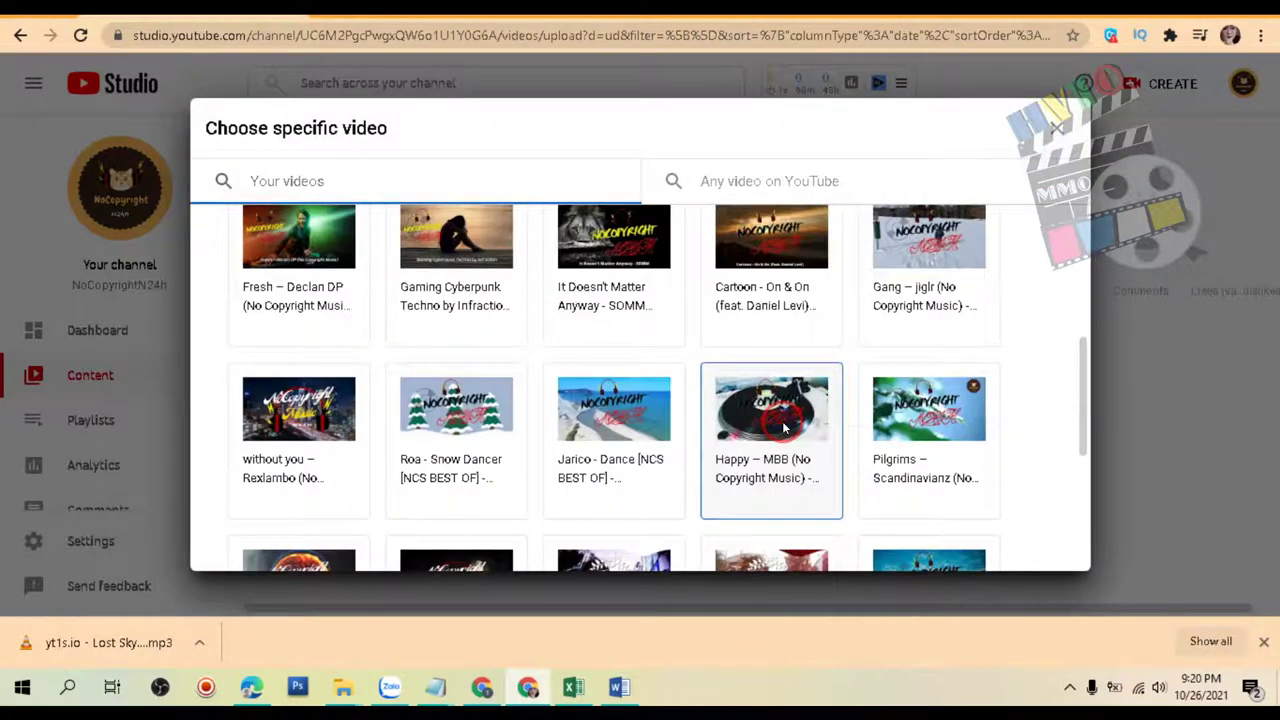
{"action": "left_click", "coordinate": [784, 428]}
{"action": "left_click", "coordinate": [471, 285]}
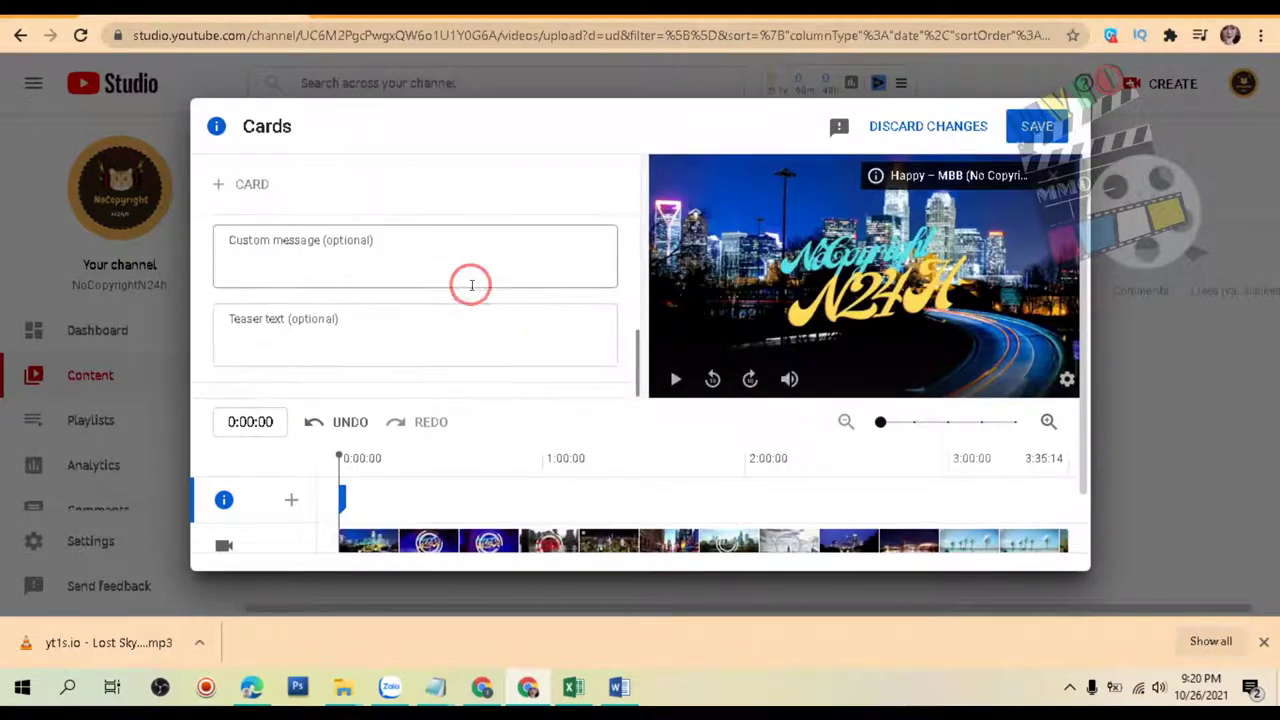
{"action": "scroll", "coordinate": [425, 286], "scroll_direction": "up", "scroll_amount": 2}
{"action": "scroll", "coordinate": [400, 300], "scroll_direction": "down", "scroll_amount": 2}
{"action": "scroll", "coordinate": [337, 266], "scroll_direction": "up", "scroll_amount": 2}
{"action": "left_click", "coordinate": [337, 266]}
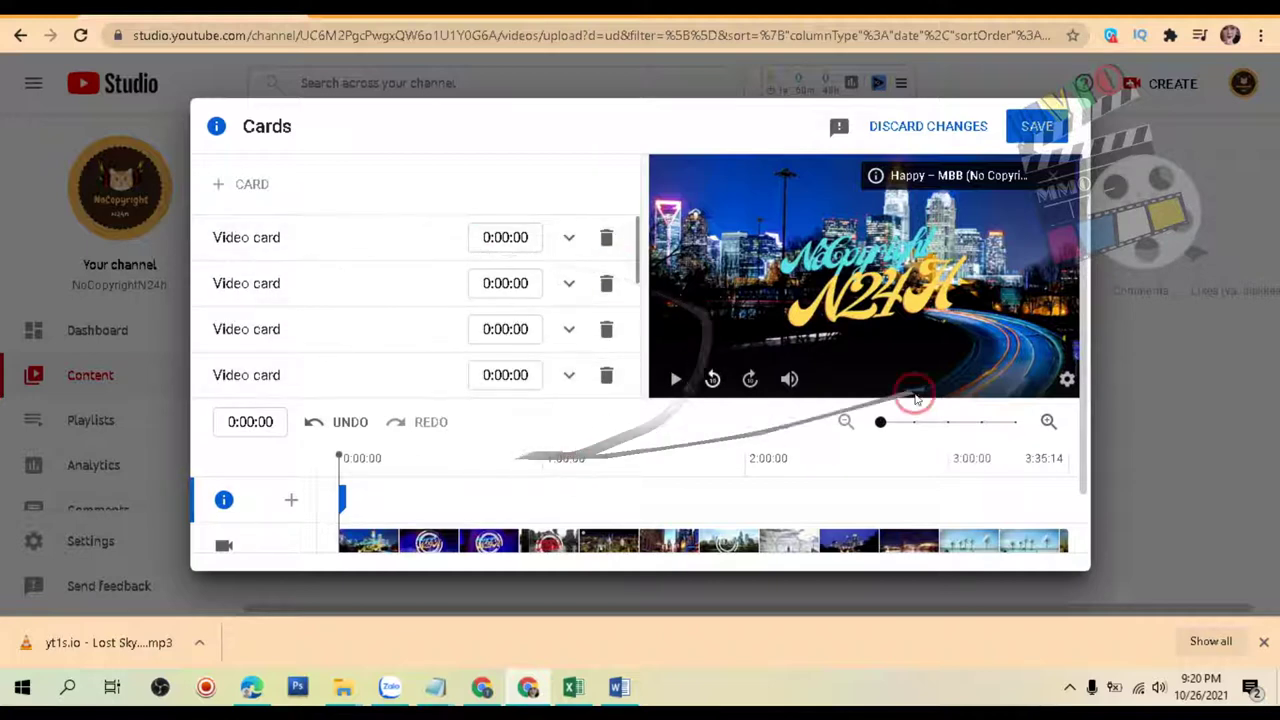
Spread the five video cards along the timeline at 0:09:11, 0:49:18, 1:22:09, 1:58:11 and about 2:38.
{"action": "scroll", "coordinate": [360, 491], "scroll_direction": "down", "scroll_amount": 1}
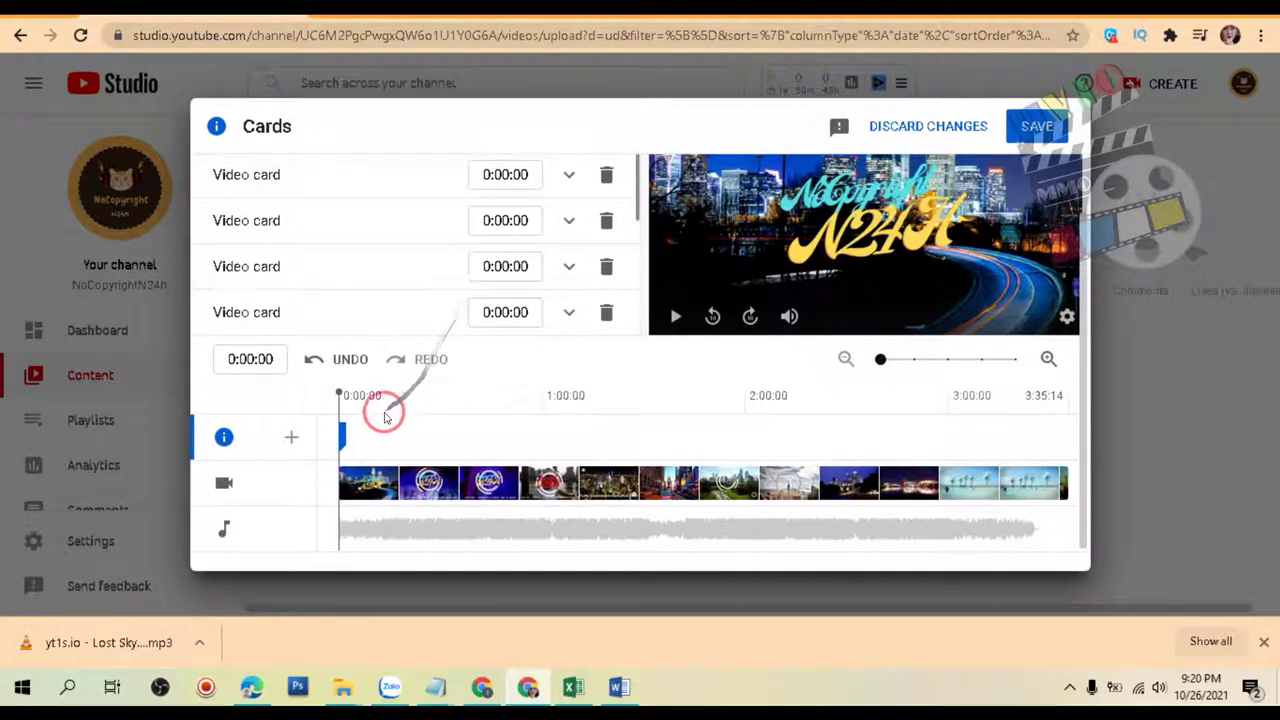
{"action": "left_click_drag", "start_coordinate": [448, 438], "coordinate": [869, 445]}
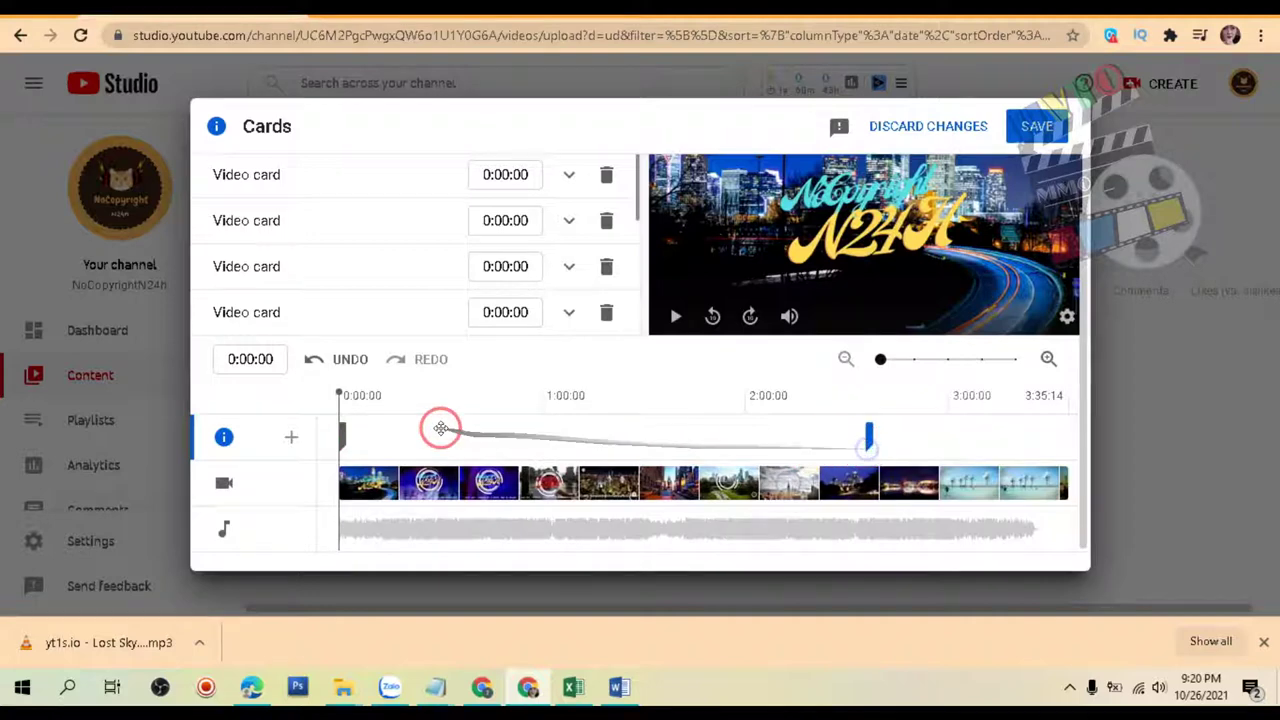
{"action": "left_click", "coordinate": [350, 437]}
{"action": "mouse_move", "coordinate": [343, 437]}
{"action": "left_mouse_down"}
{"action": "mouse_move", "coordinate": [784, 452]}
{"action": "mouse_move", "coordinate": [740, 450]}
{"action": "left_mouse_up"}
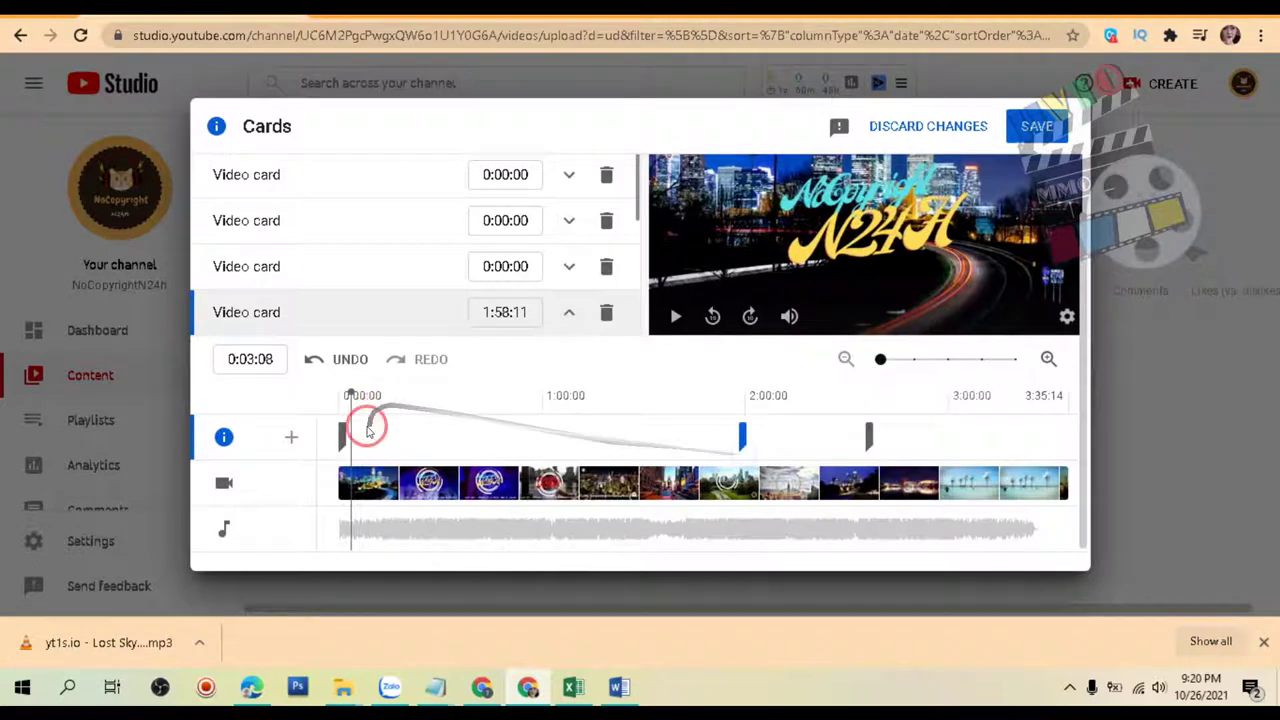
{"action": "left_click", "coordinate": [432, 444]}
{"action": "left_click_drag", "start_coordinate": [341, 434], "coordinate": [618, 443]}
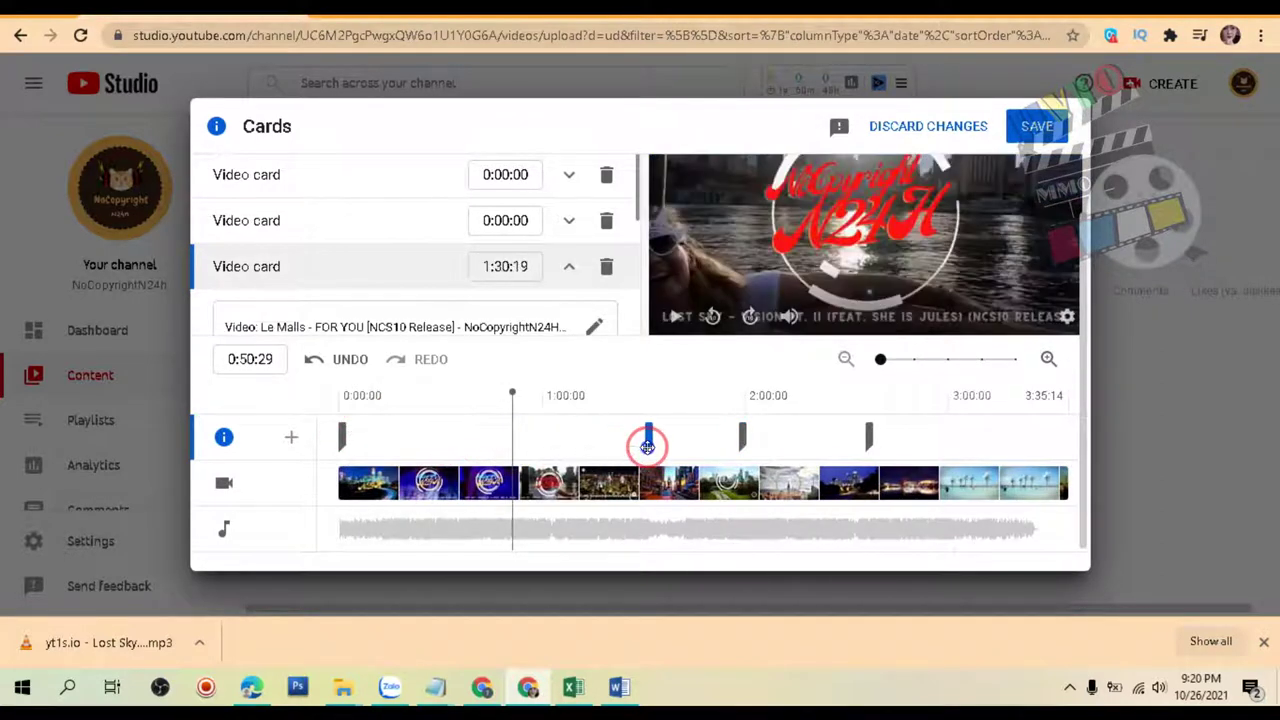
{"action": "left_click", "coordinate": [349, 442]}
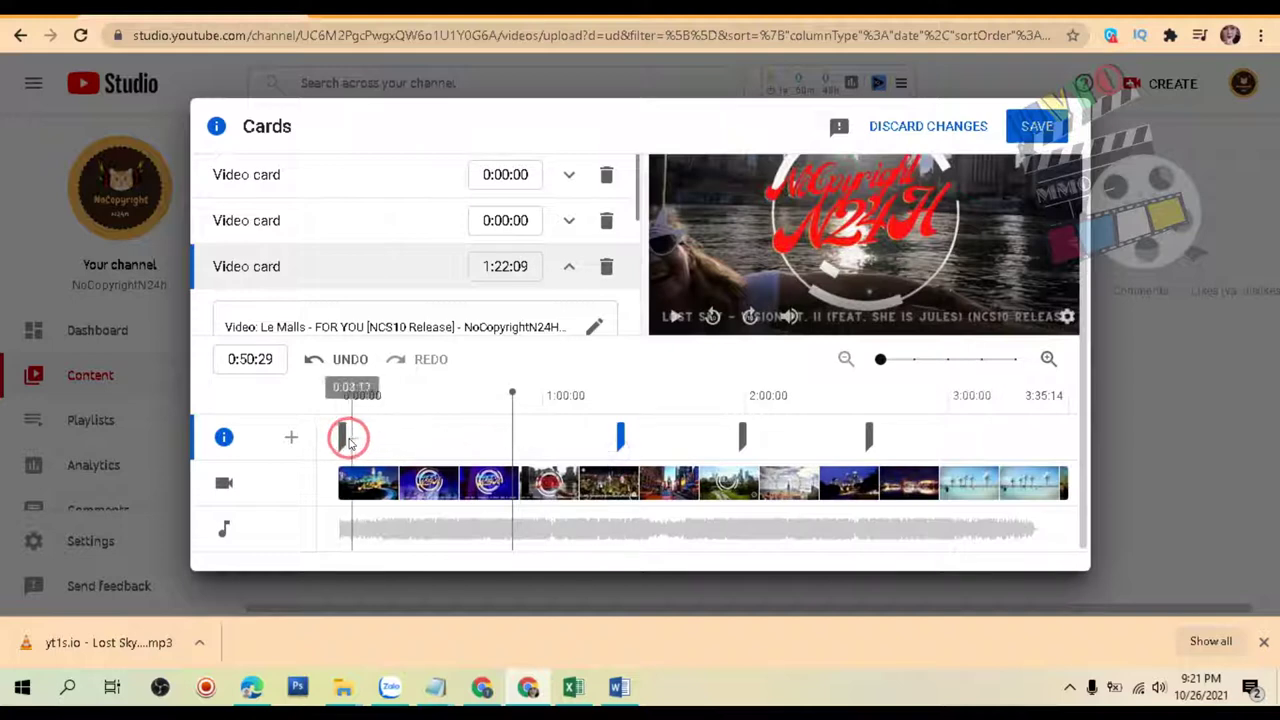
{"action": "left_click_drag", "start_coordinate": [341, 436], "coordinate": [486, 440]}
{"action": "mouse_move", "coordinate": [354, 434]}
{"action": "left_mouse_down"}
{"action": "mouse_move", "coordinate": [340, 434]}
{"action": "mouse_move", "coordinate": [366, 434]}
{"action": "left_mouse_up"}
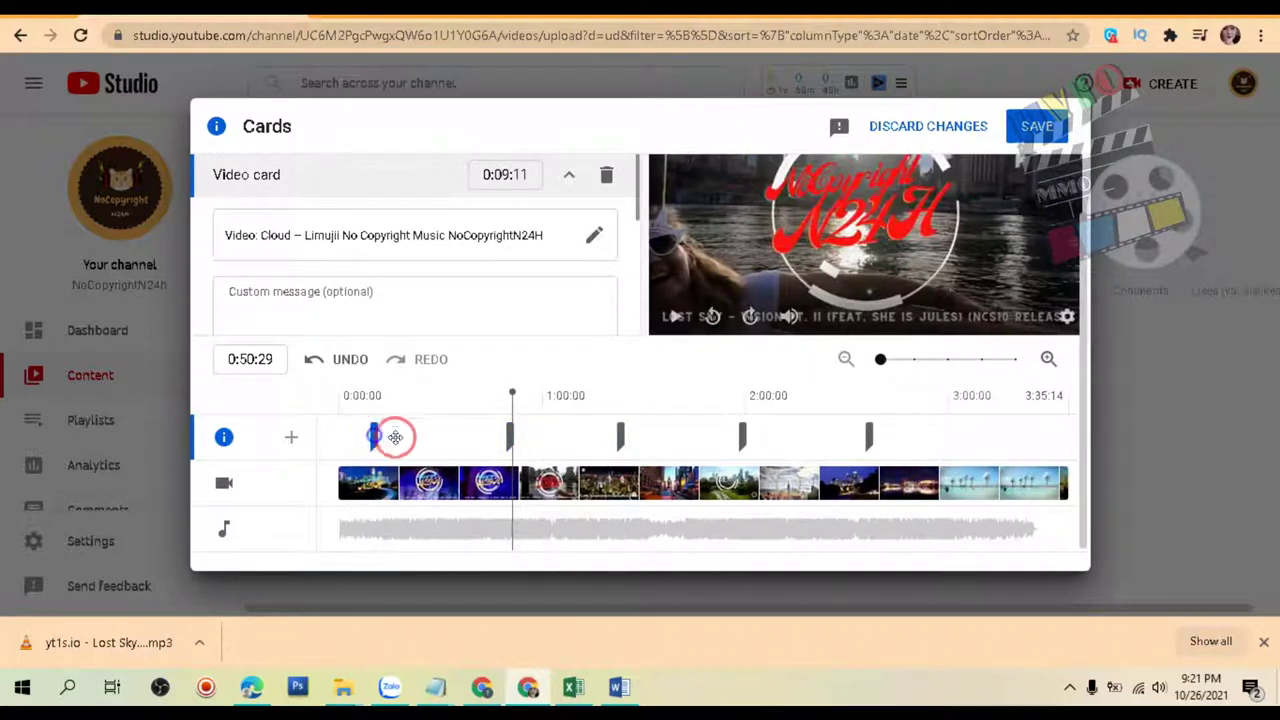
{"action": "left_click_drag", "start_coordinate": [868, 436], "coordinate": [876, 436]}
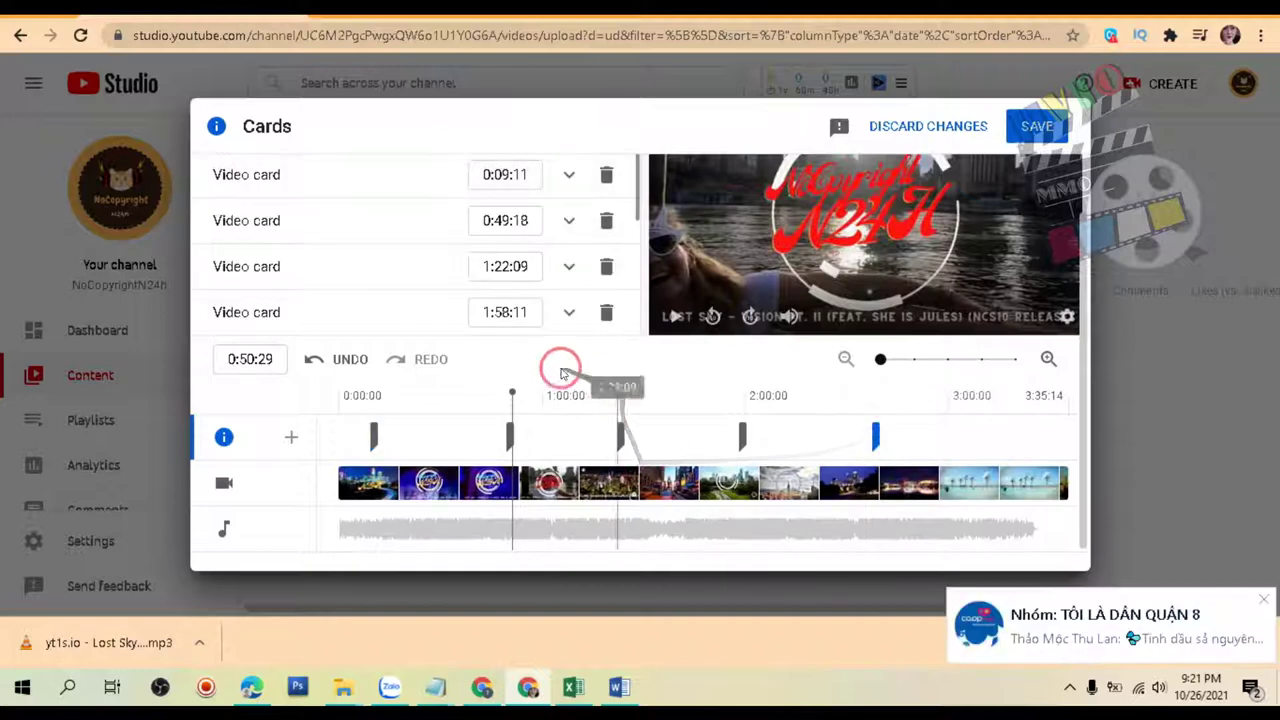
In the Word notes, extend step 7 with "+ MÀN KẾT THÚC + 5 THẺ ĐỀ SUẤT..." and colour step 9's text dark red.
{"action": "left_click", "coordinate": [619, 687]}
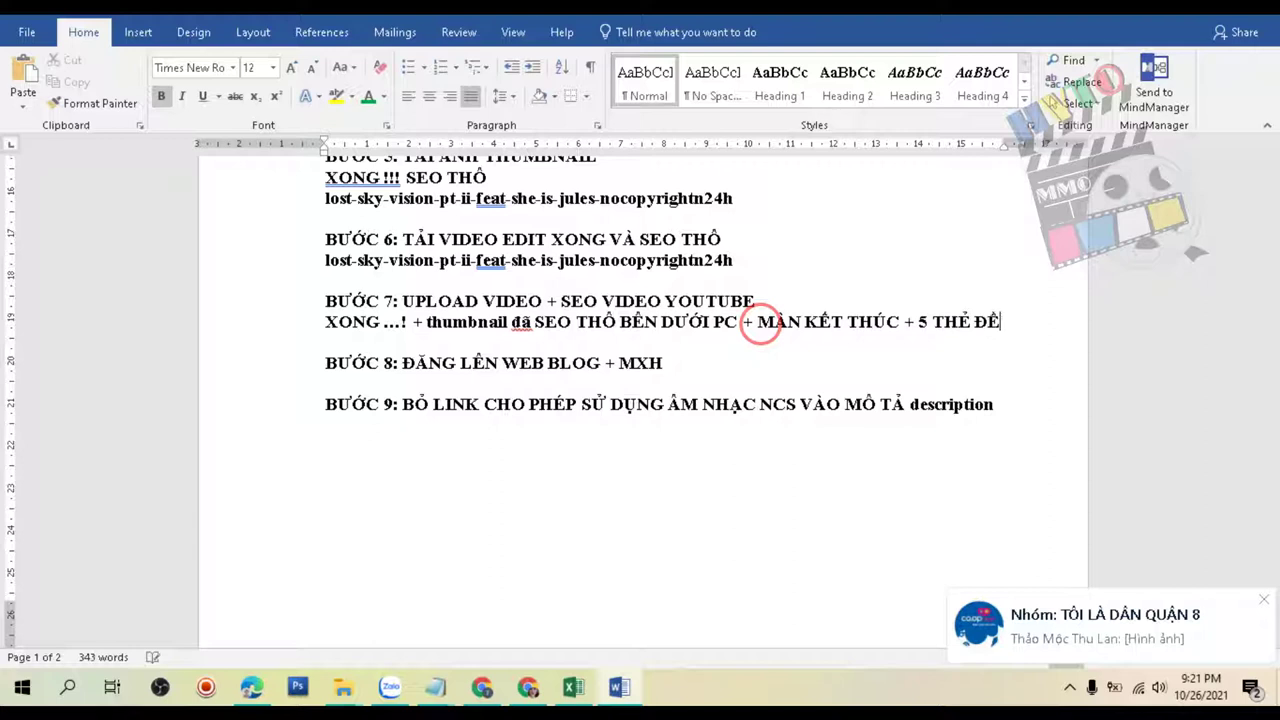
{"action": "type", "text": "SUẤT..."}
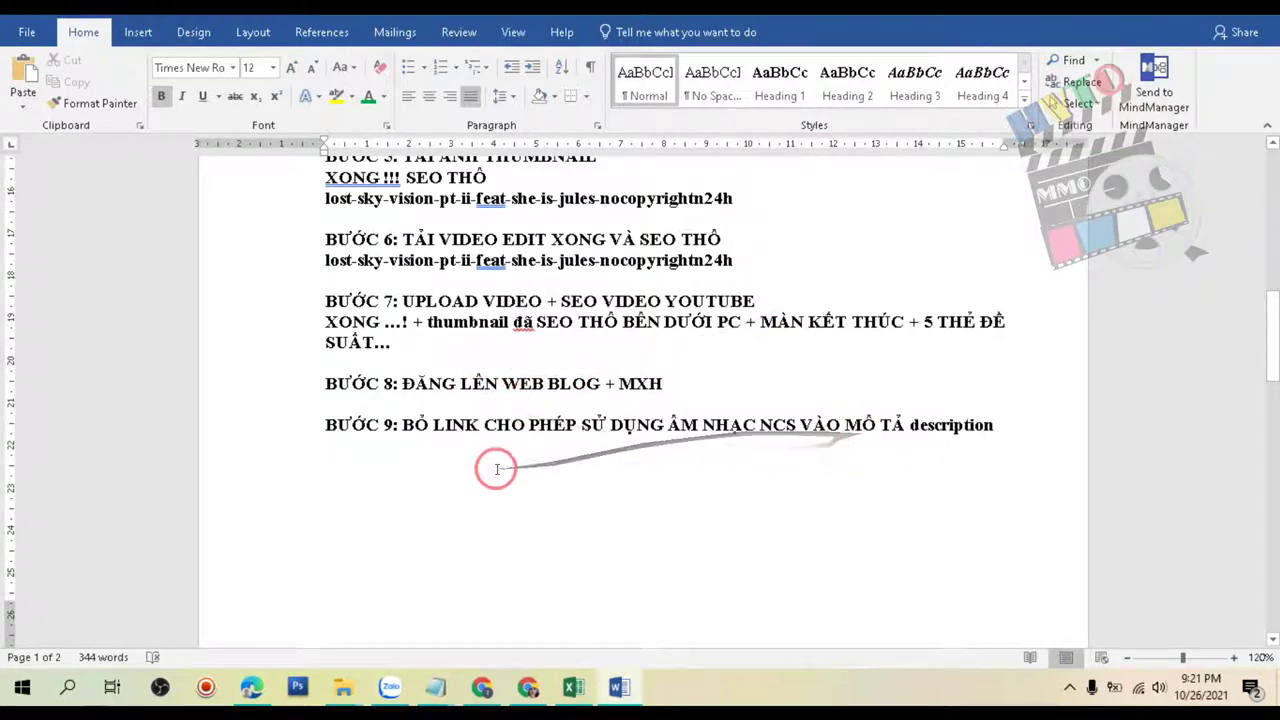
{"action": "left_click_drag", "start_coordinate": [485, 427], "coordinate": [977, 425]}
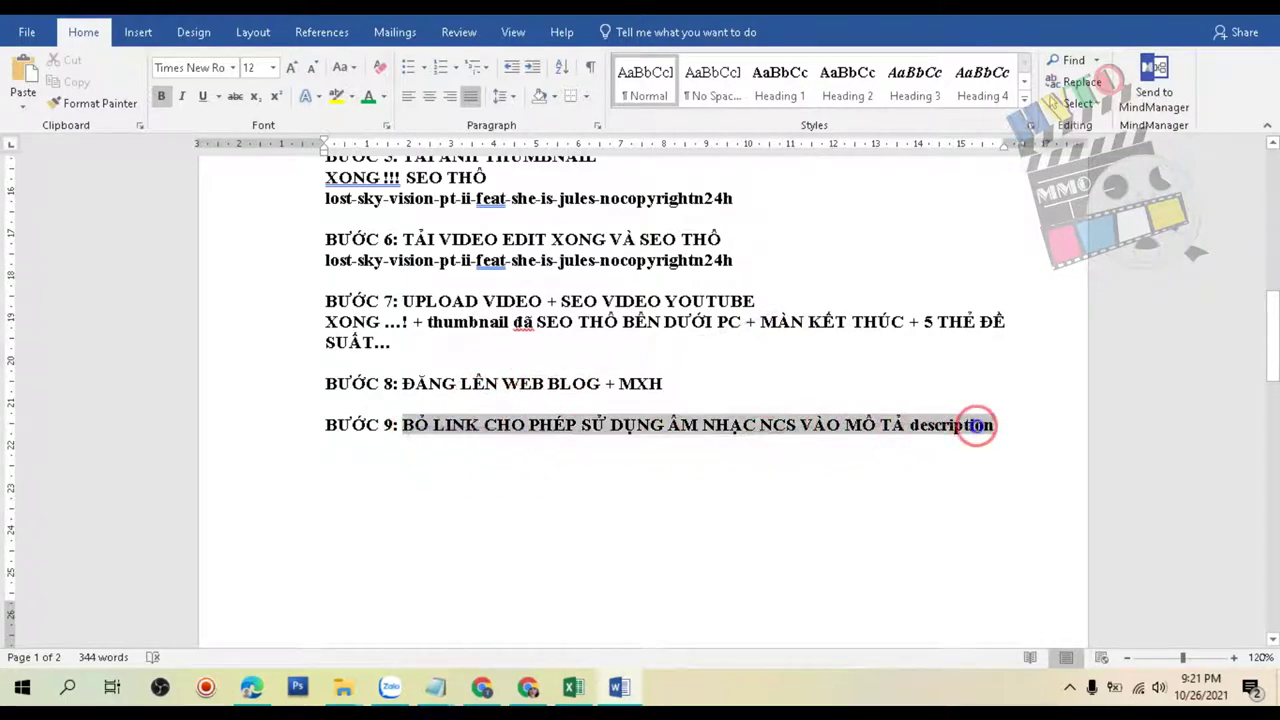
{"action": "left_click", "coordinate": [384, 96]}
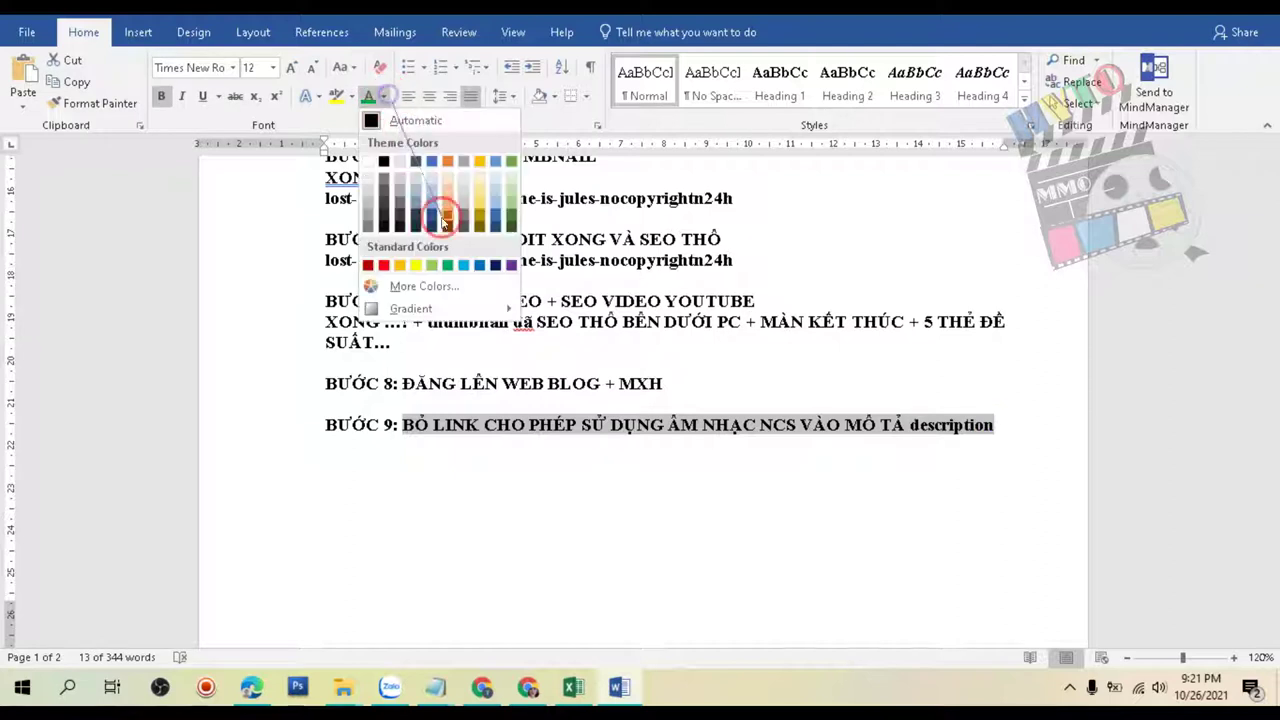
{"action": "left_click", "coordinate": [372, 265]}
{"action": "left_click", "coordinate": [820, 449]}
{"action": "key", "text": "Return"}
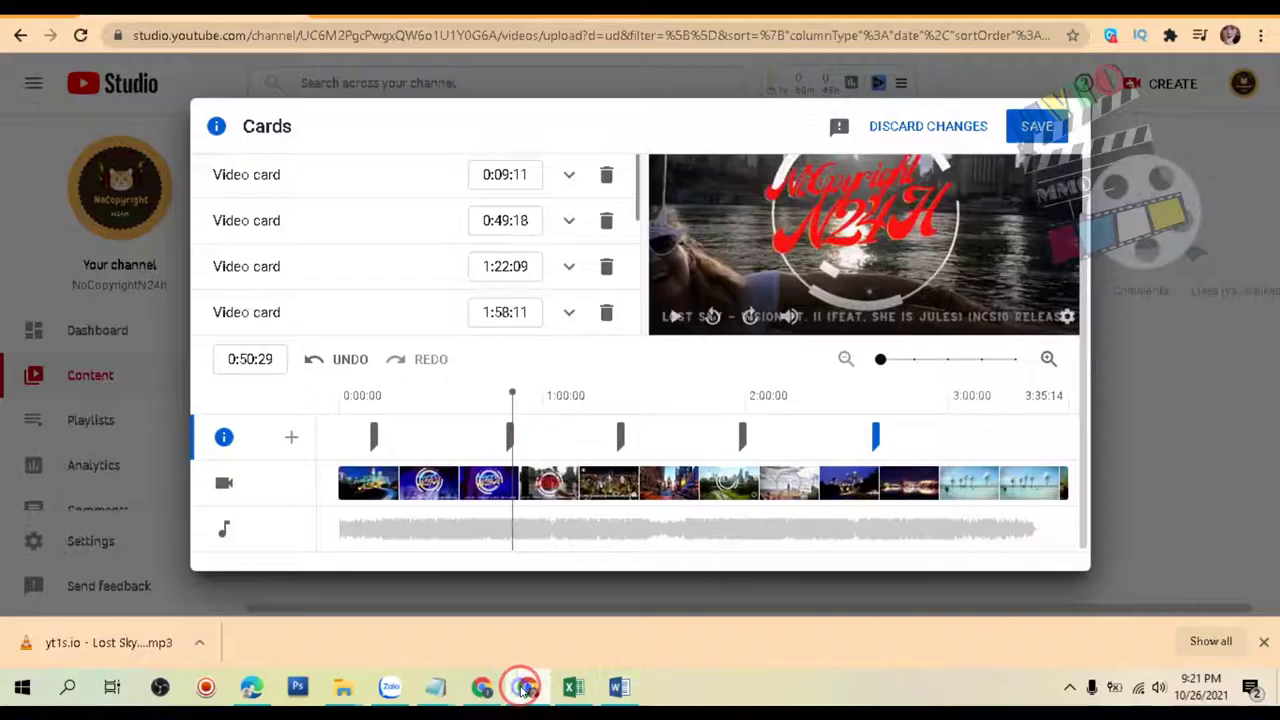
Back in YouTube Studio, save the cards and proceed through the copyright checks to the visibility settings.
{"action": "left_click", "coordinate": [527, 687]}
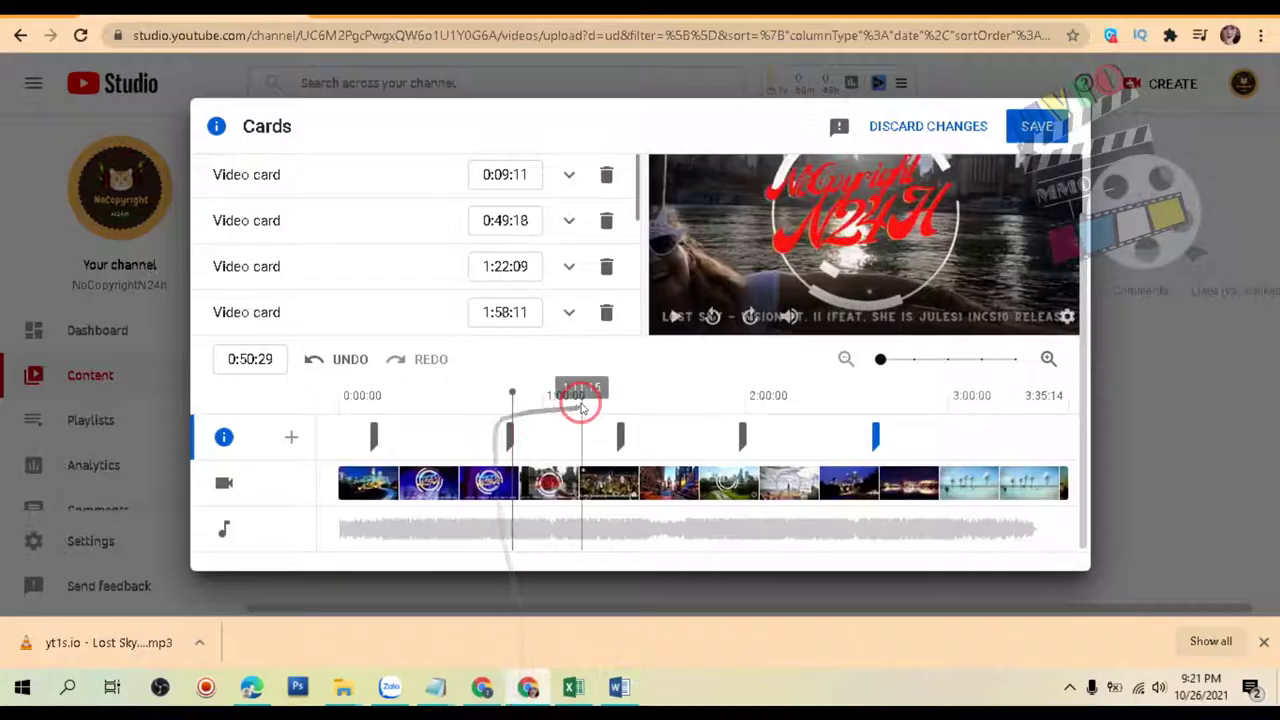
{"action": "left_click", "coordinate": [1037, 126]}
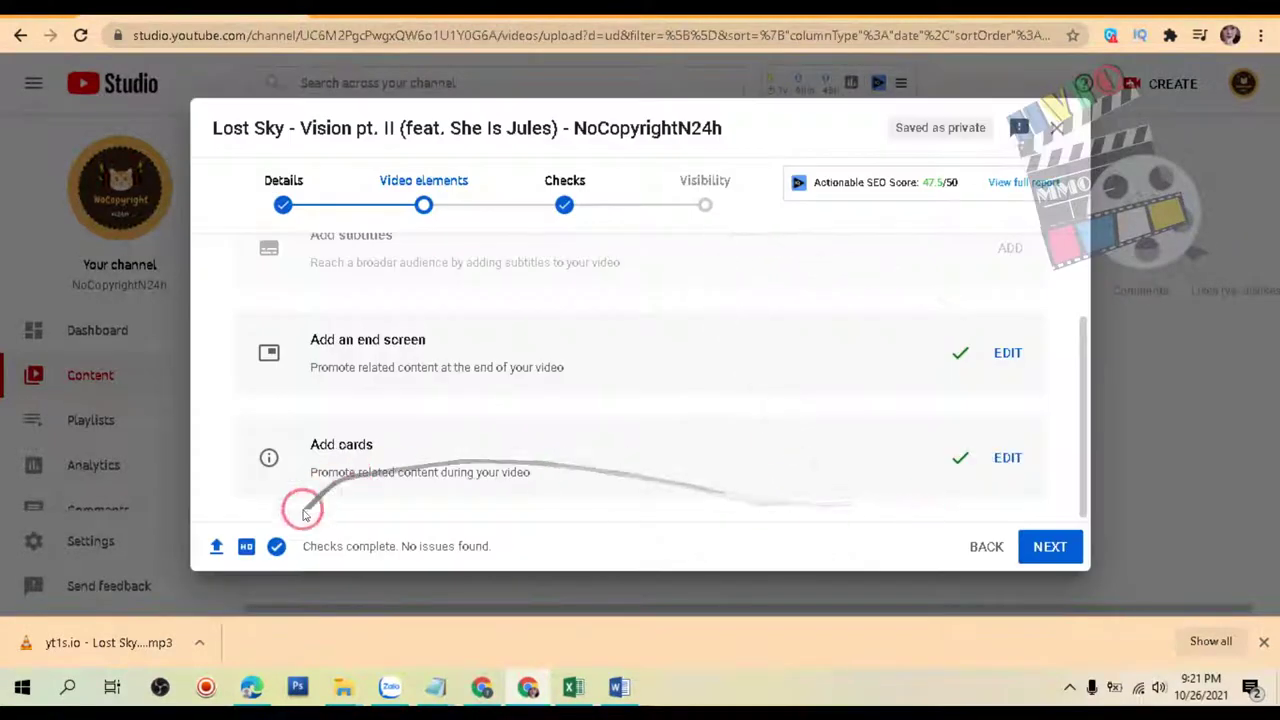
{"action": "left_click", "coordinate": [1045, 546]}
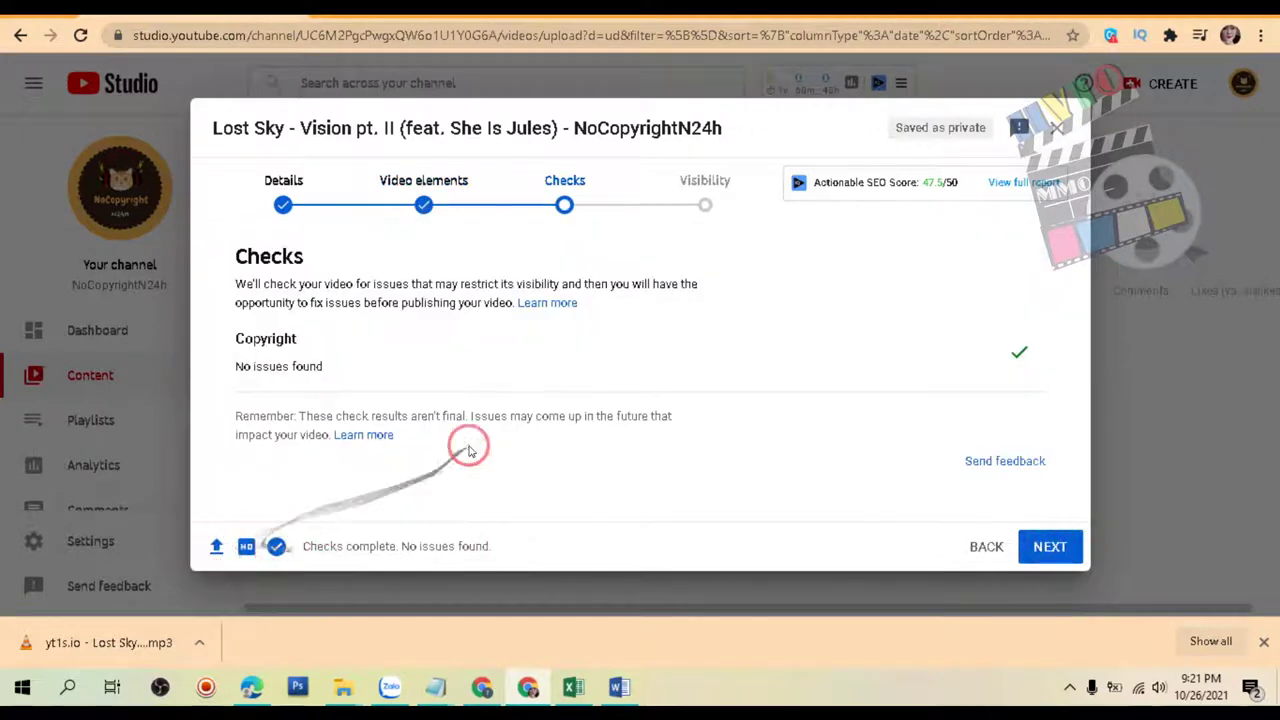
{"action": "left_click", "coordinate": [560, 200]}
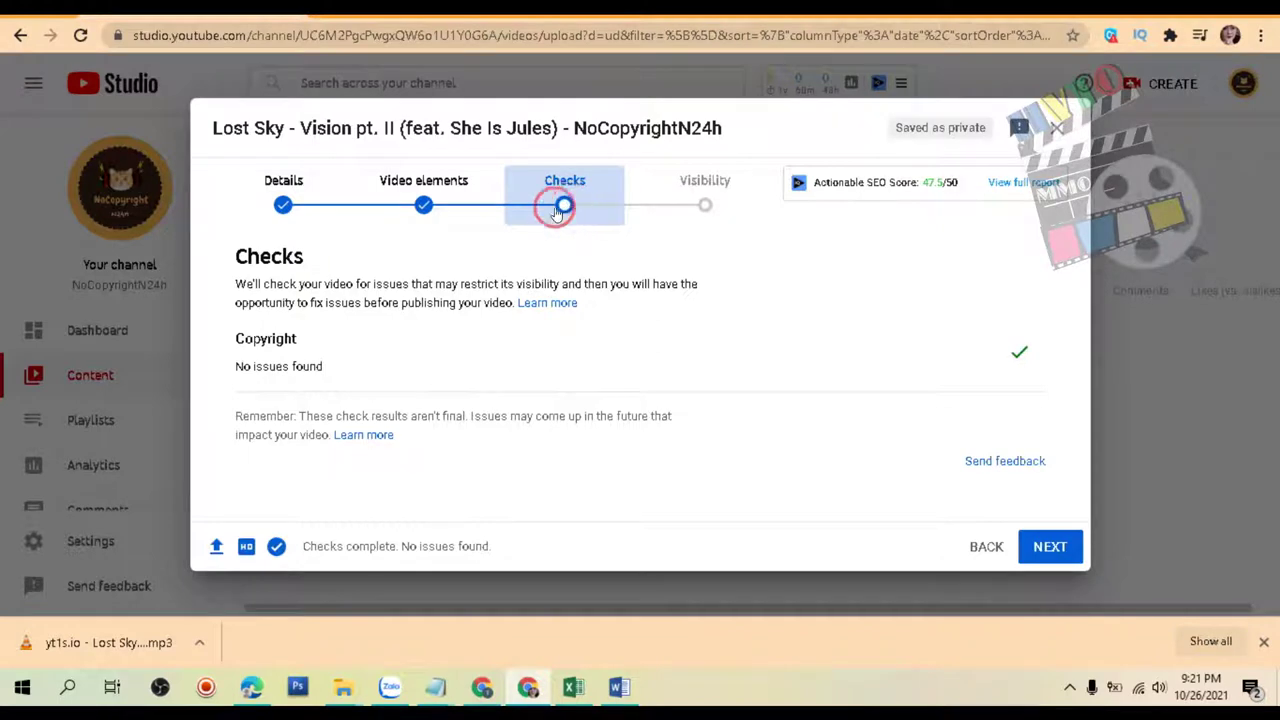
{"action": "left_click", "coordinate": [1047, 548]}
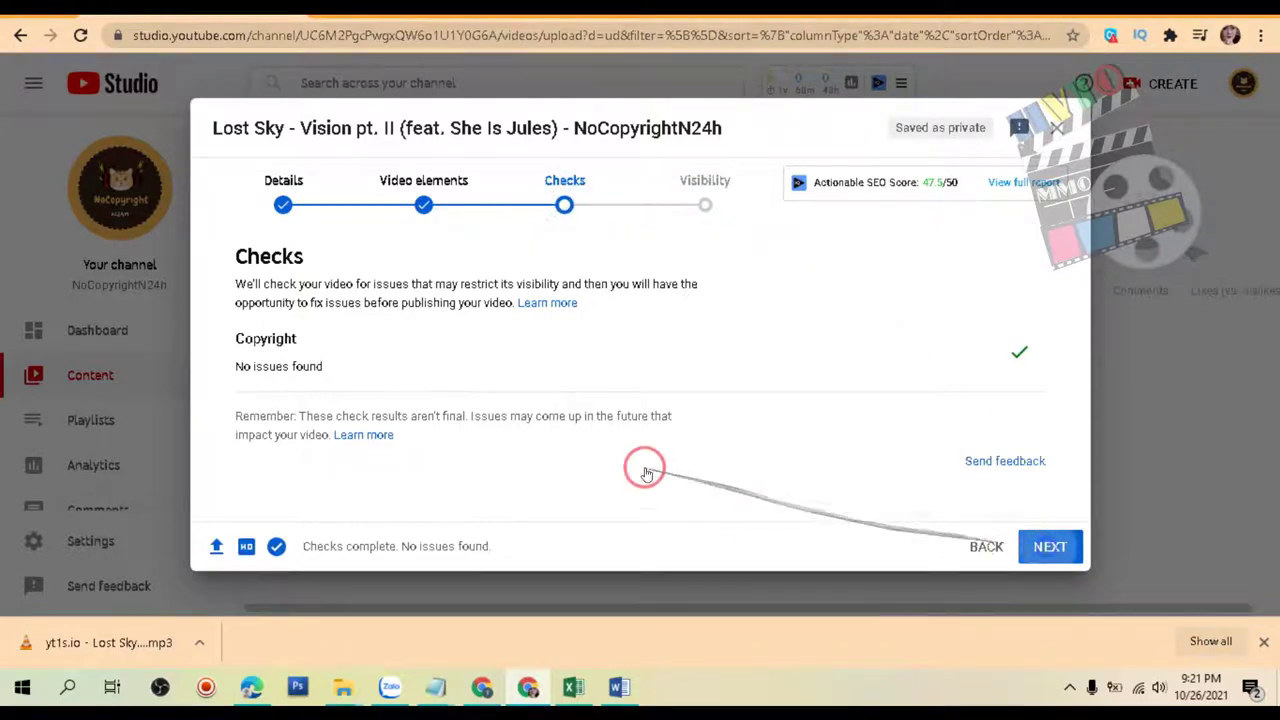
Dismiss the incoming Zalo call, set the public video as an instant Premiere and publish it.
{"action": "scroll", "coordinate": [520, 400], "scroll_direction": "down", "scroll_amount": 2}
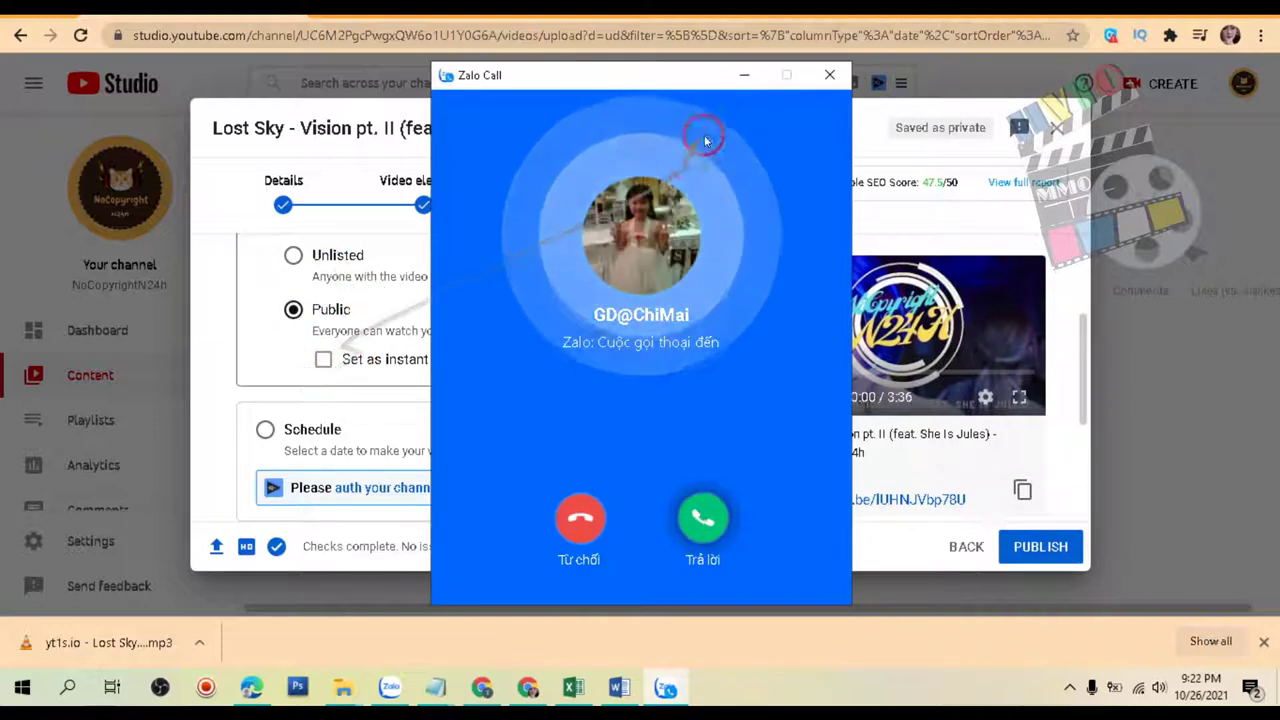
{"action": "left_click", "coordinate": [804, 80]}
{"action": "left_click", "coordinate": [322, 362]}
{"action": "left_click", "coordinate": [1041, 547]}
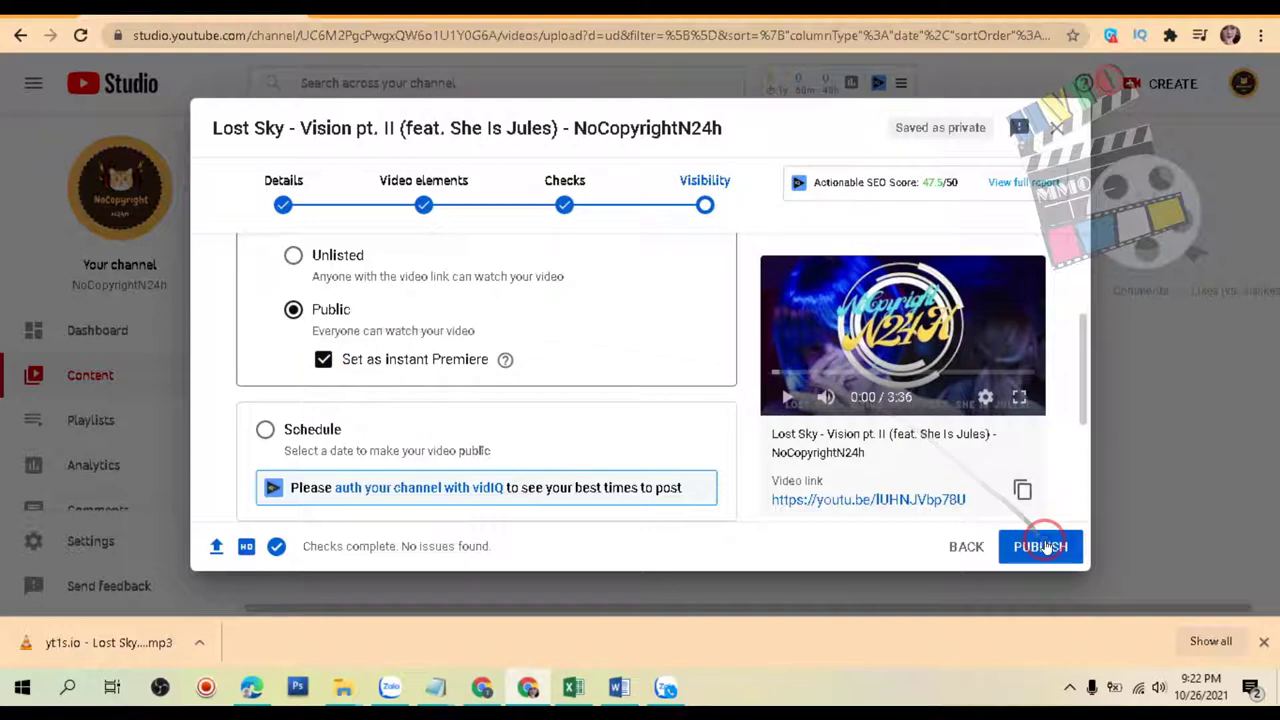